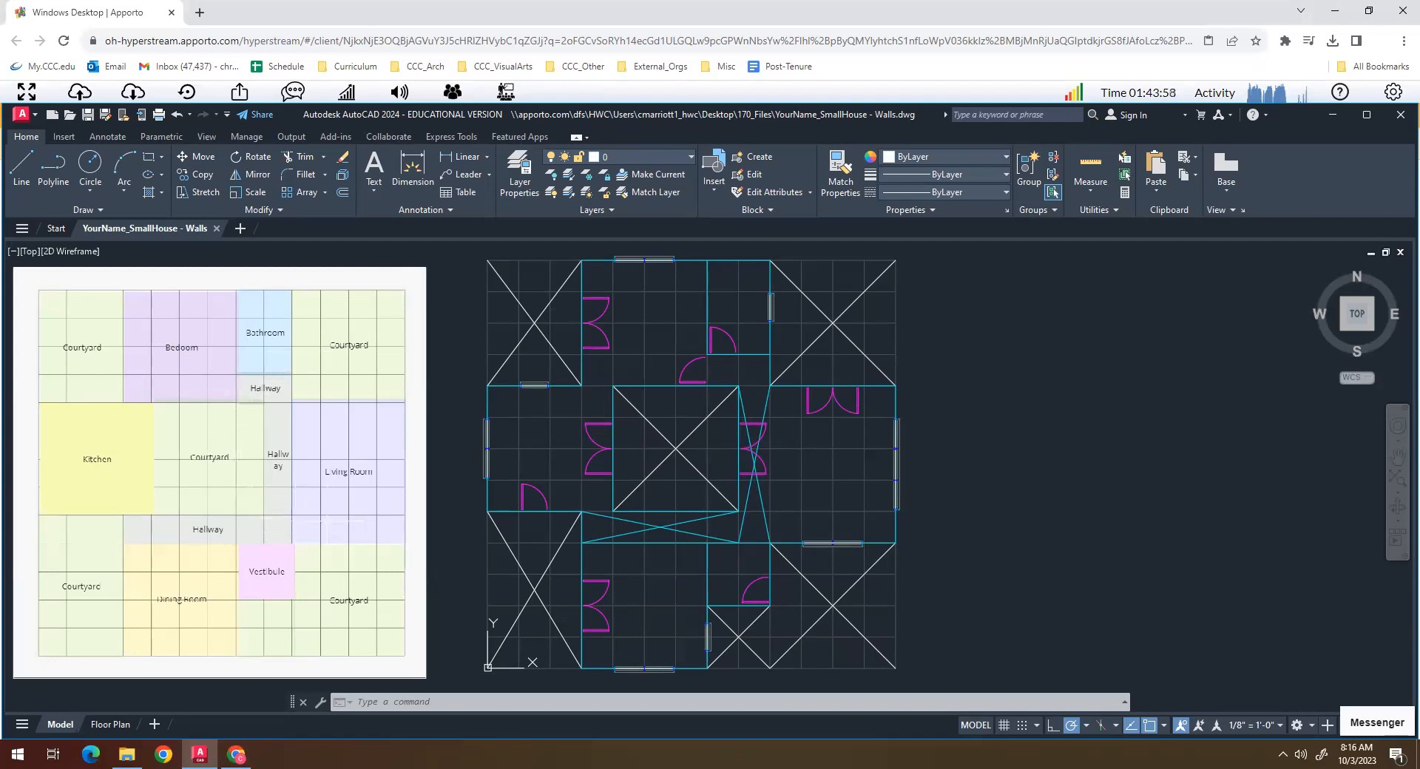
- Detach the HousePlanDiagram image from the drawing's external references
type("xref")
key("Return")
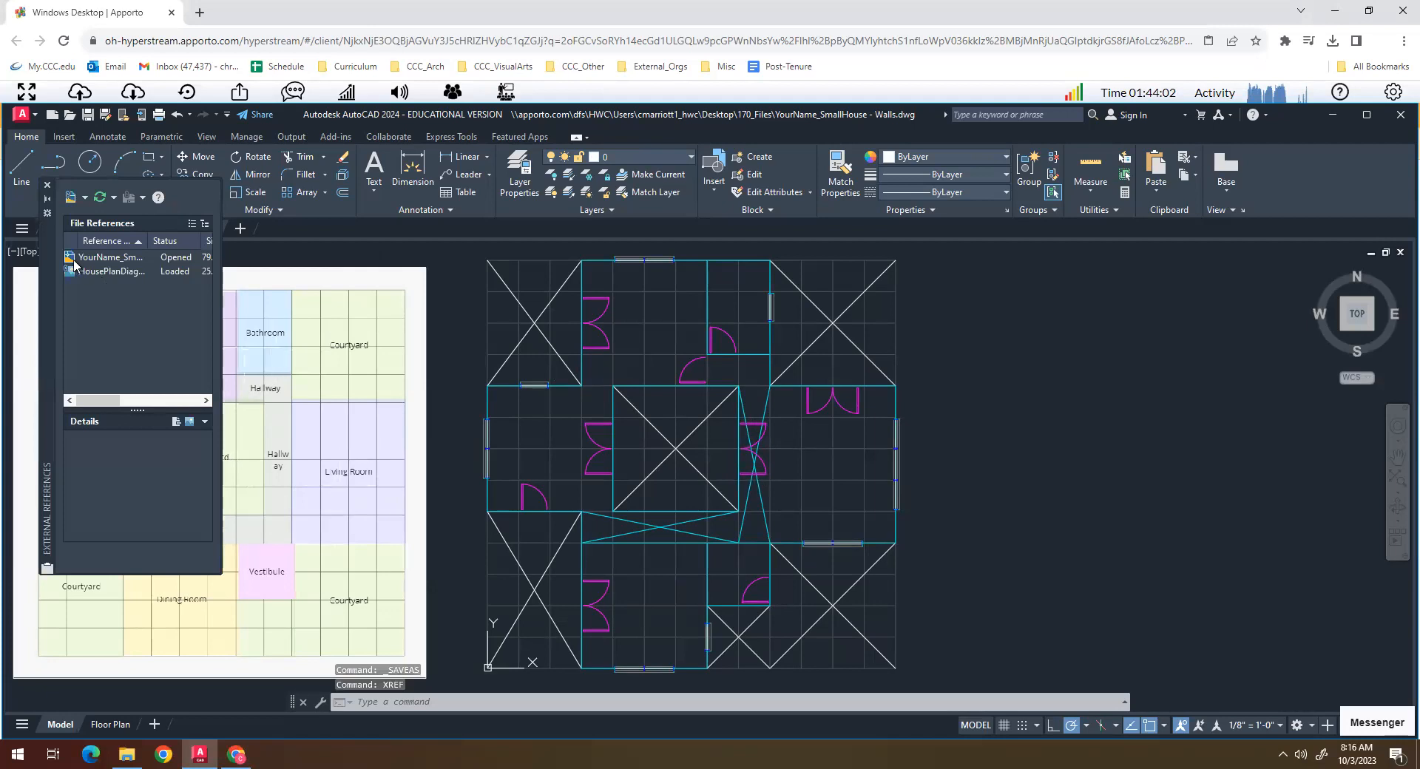
left_click(95, 272)
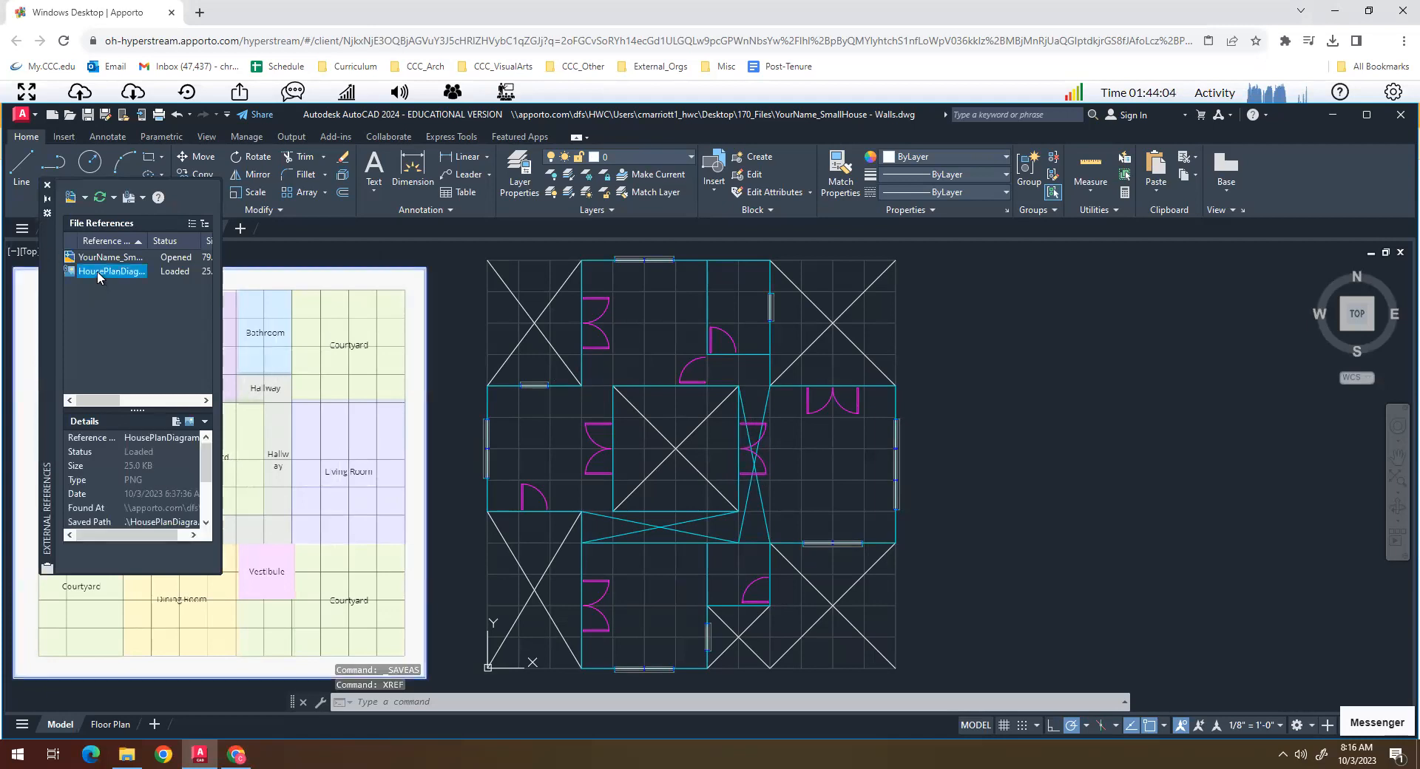
right_click(96, 271)
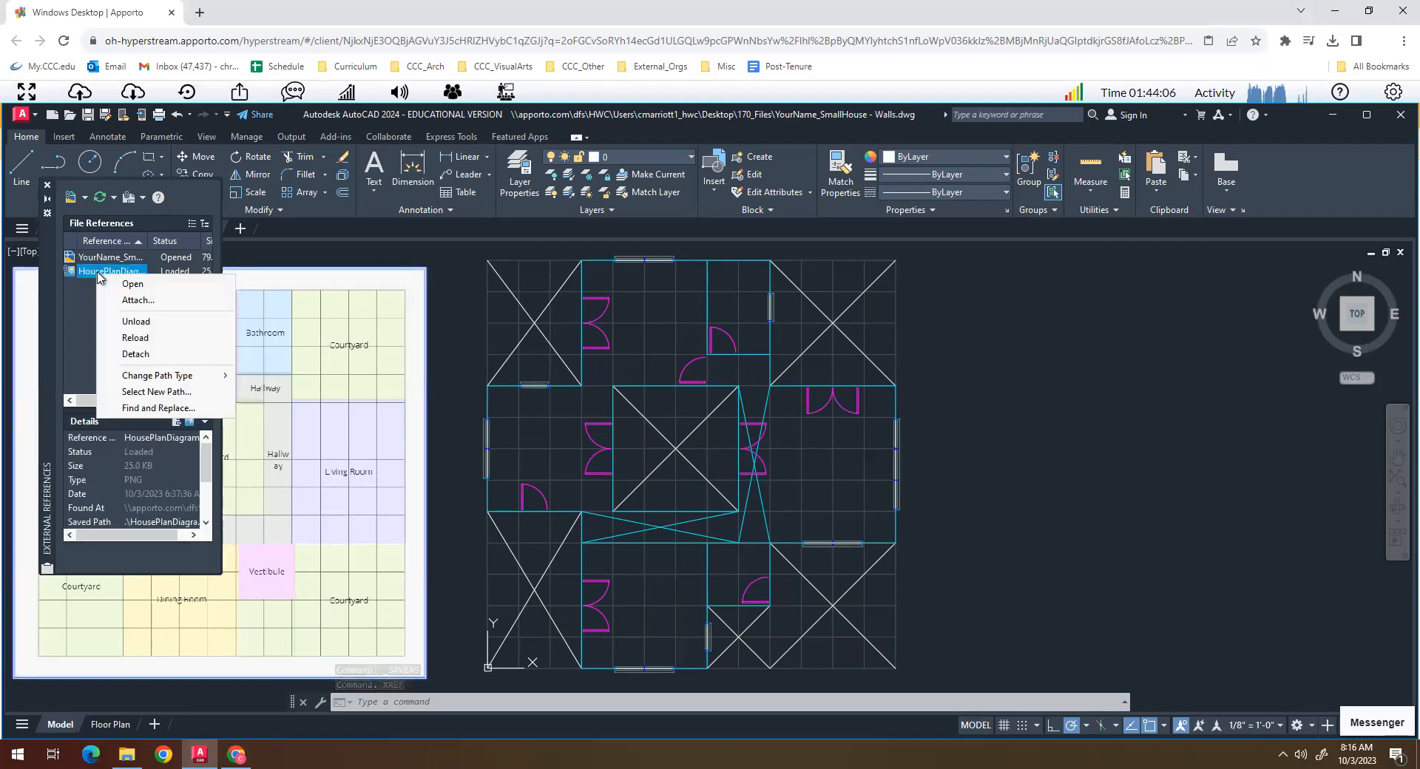
left_click(136, 355)
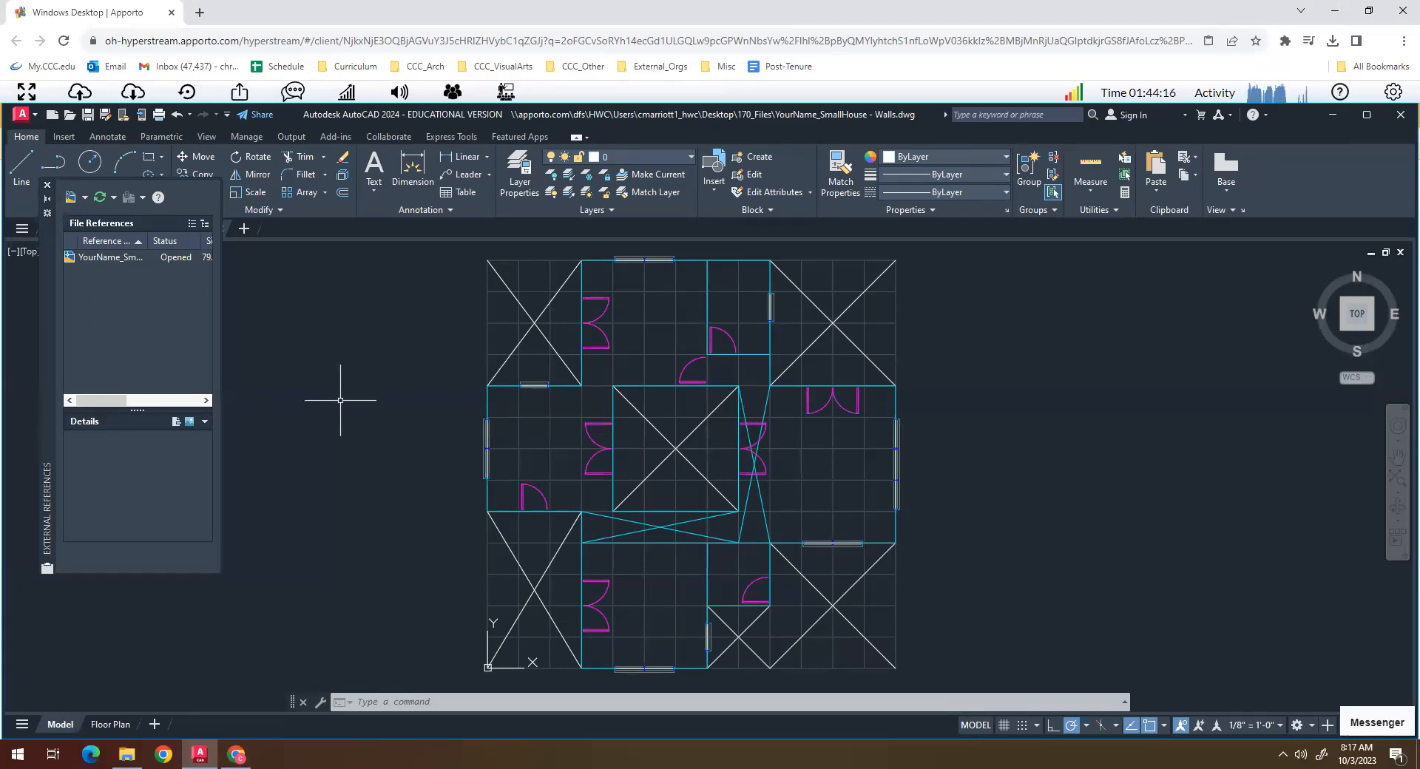
left_click(47, 191)
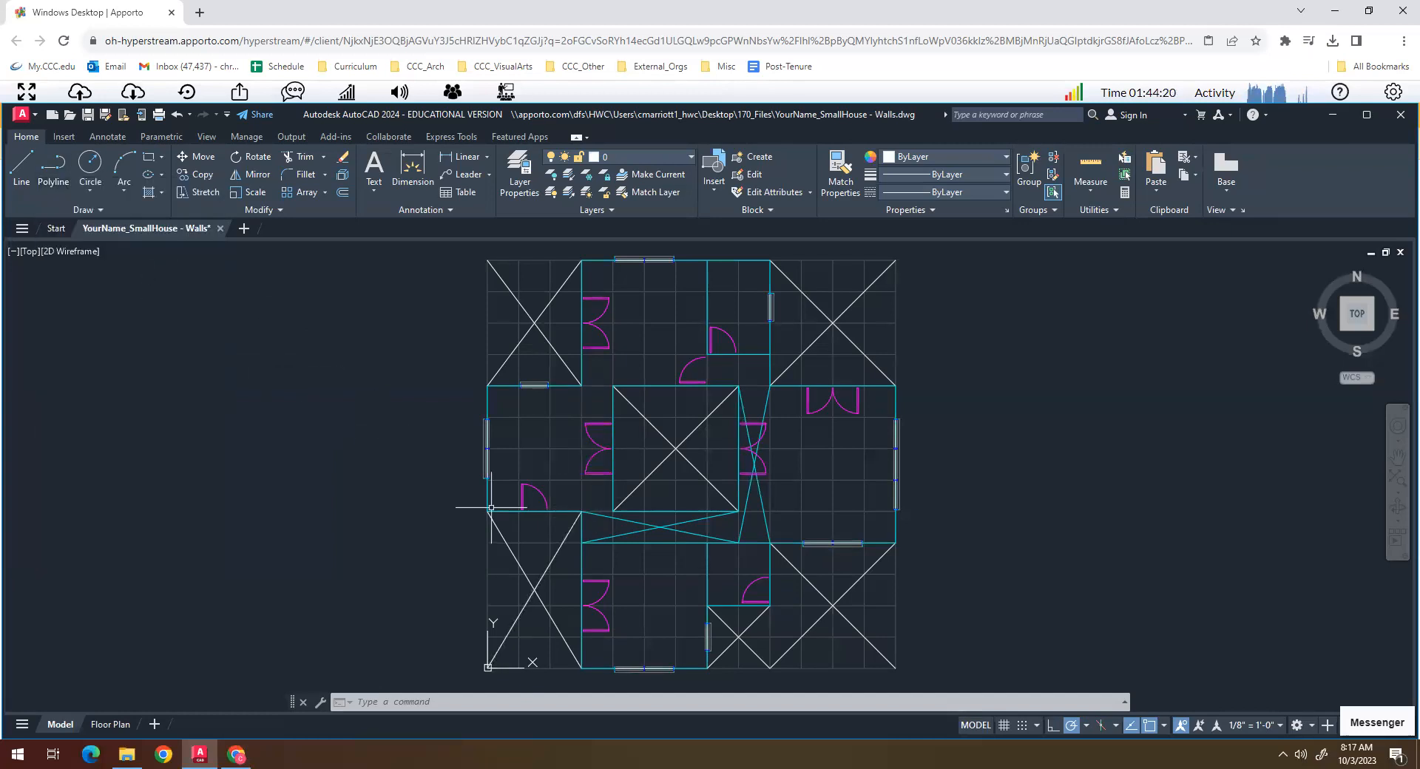
- Erase the diagonal cross lines that mark the courtyards and hallways throughout the plan
left_click(538, 313)
type("e")
key("Return")
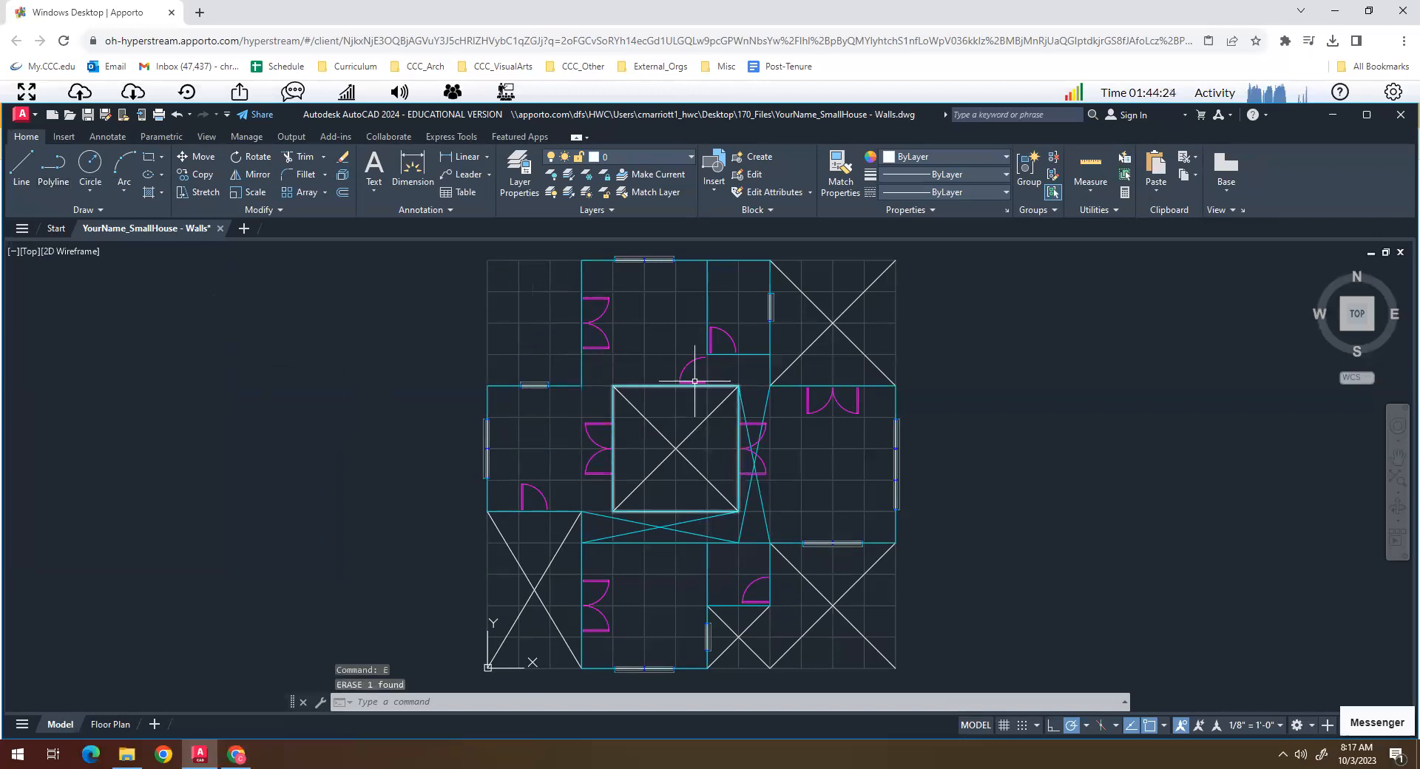
left_click(818, 312)
left_click(817, 308)
type("e")
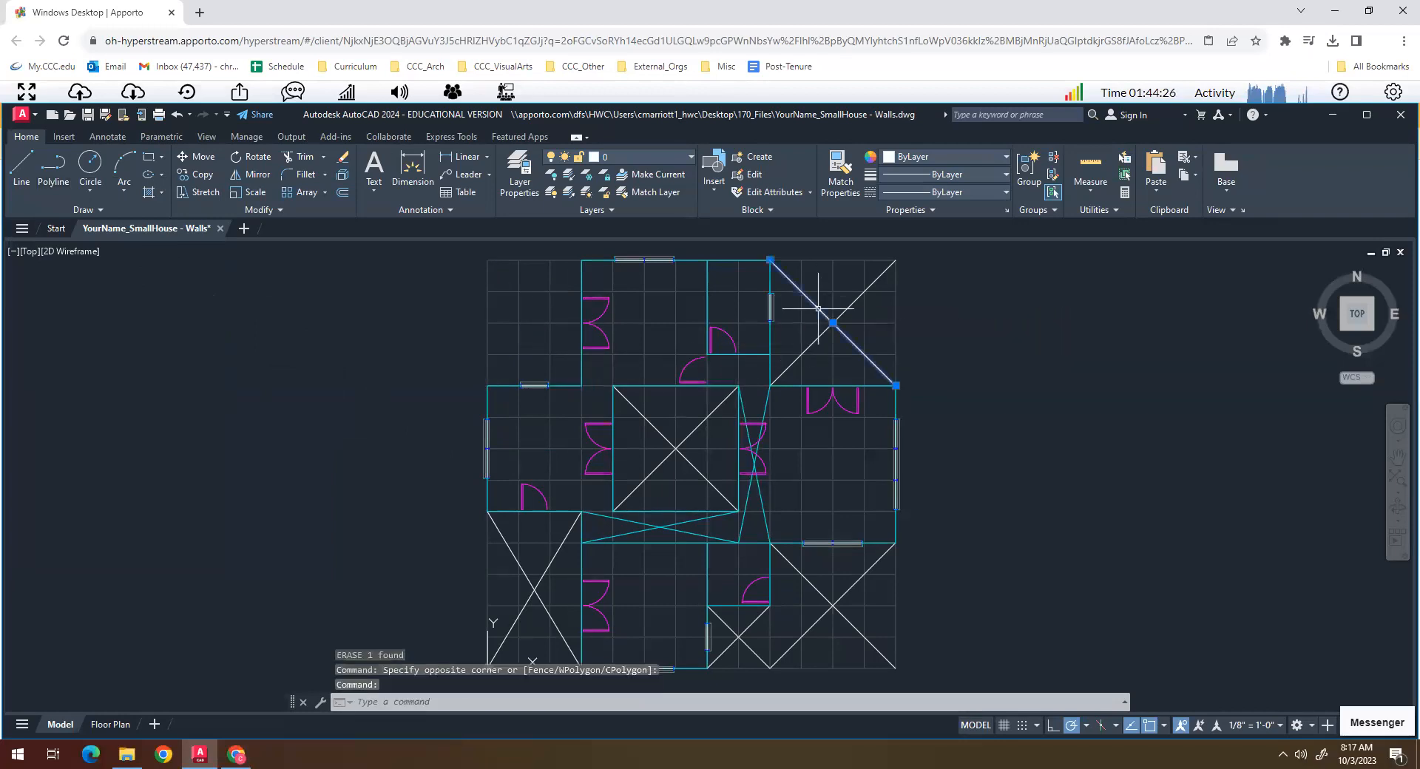
key("Return")
left_click(847, 311)
left_click(836, 314)
type("e")
key("Return")
left_click(834, 314)
key("Return")
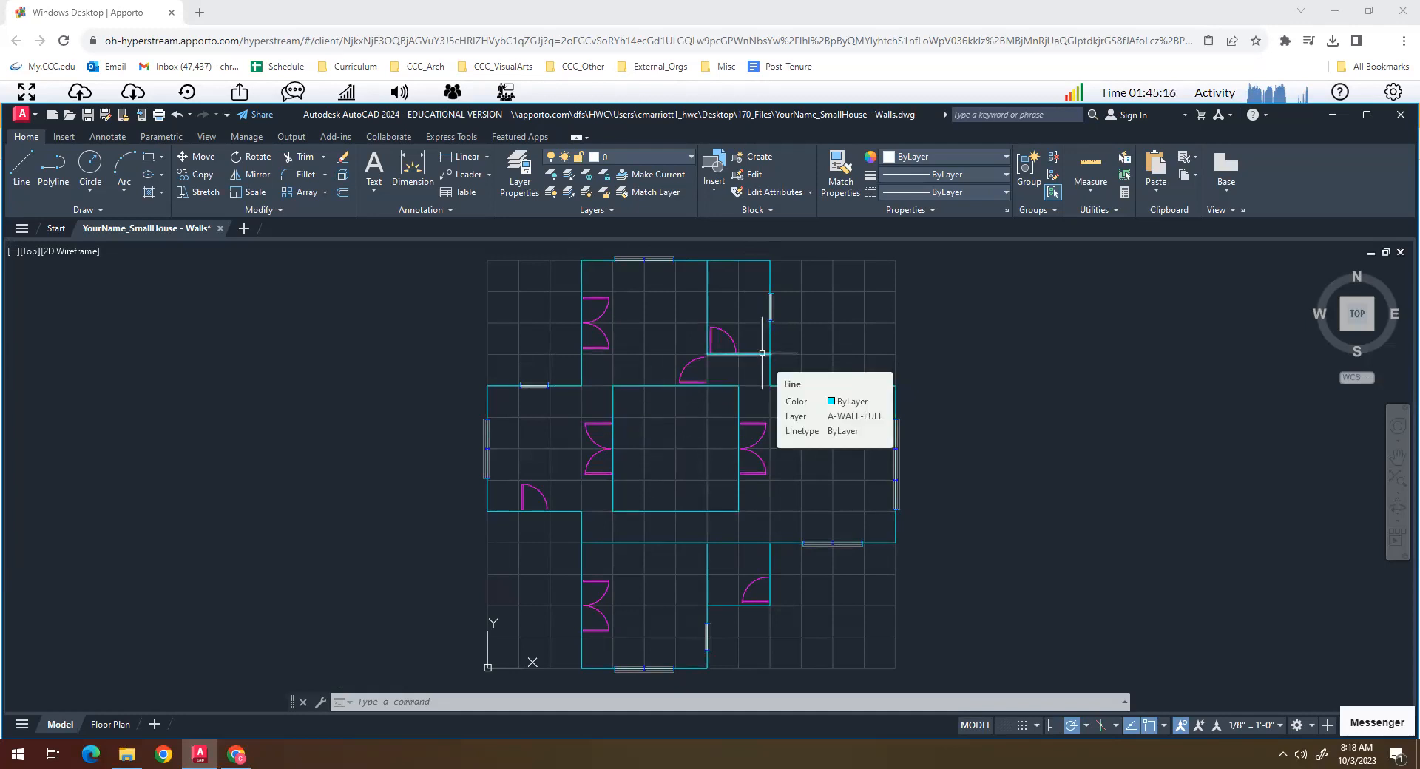
- Offset the exterior wall outline inward and the central courtyard outline outward by 2.5 inches
scroll(762, 353, "up", 3)
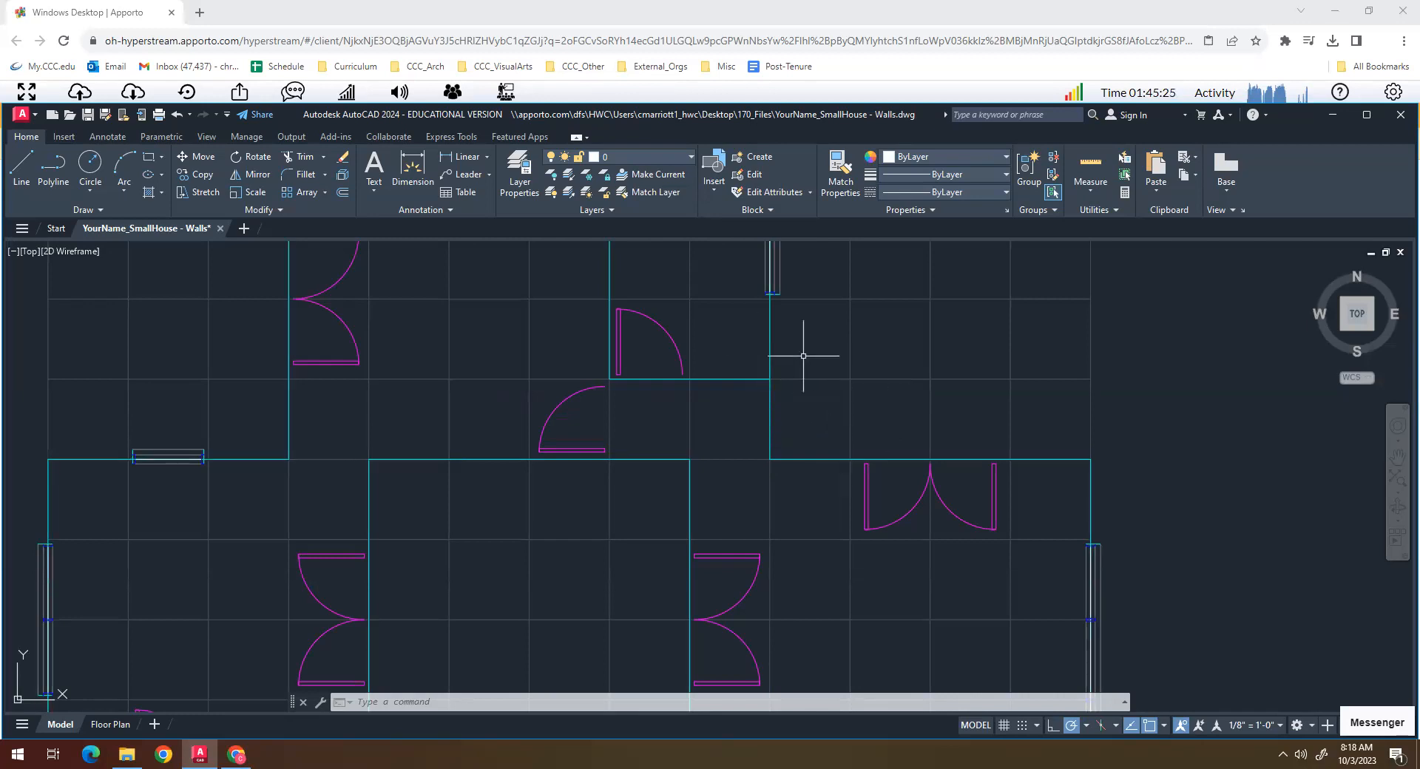
left_click(383, 702)
type("o")
key("Return")
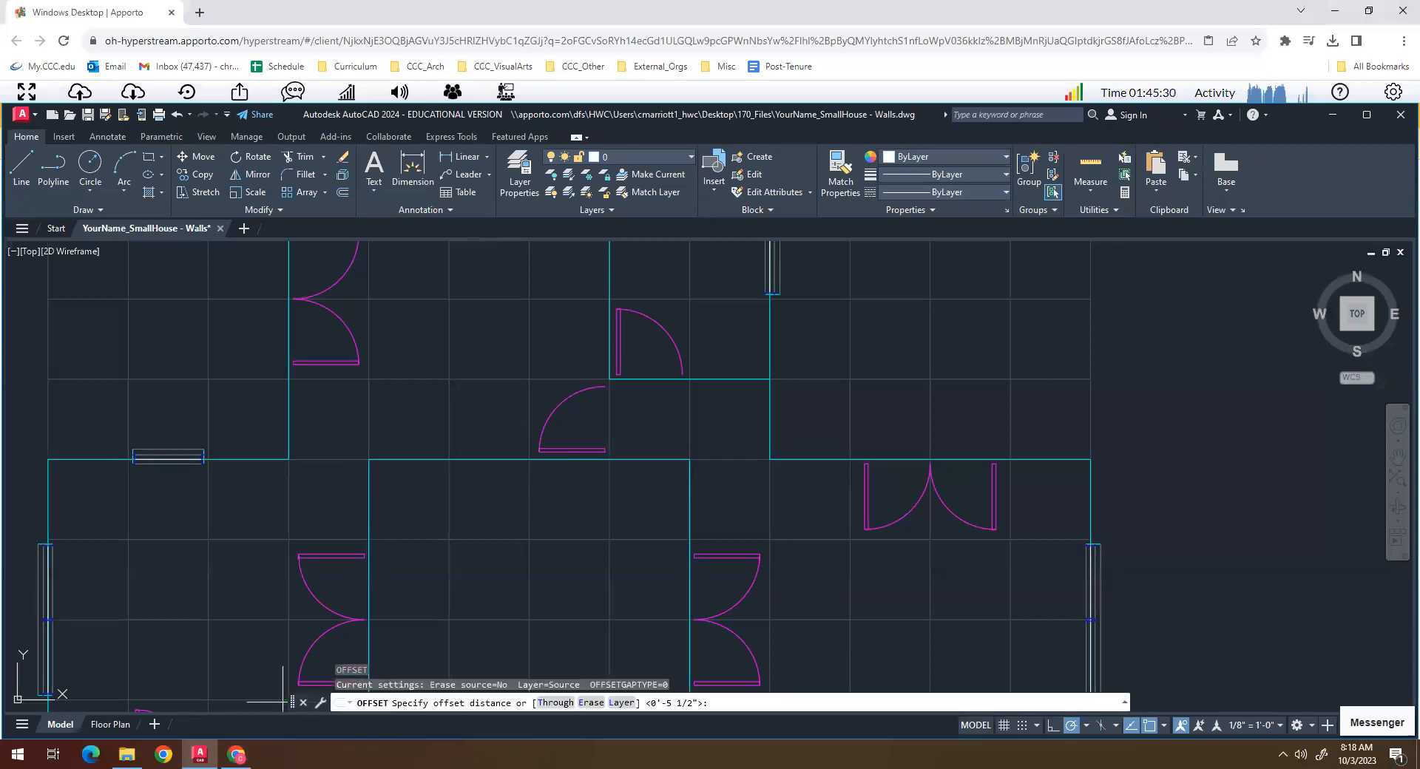
type("2.5")
key("Return")
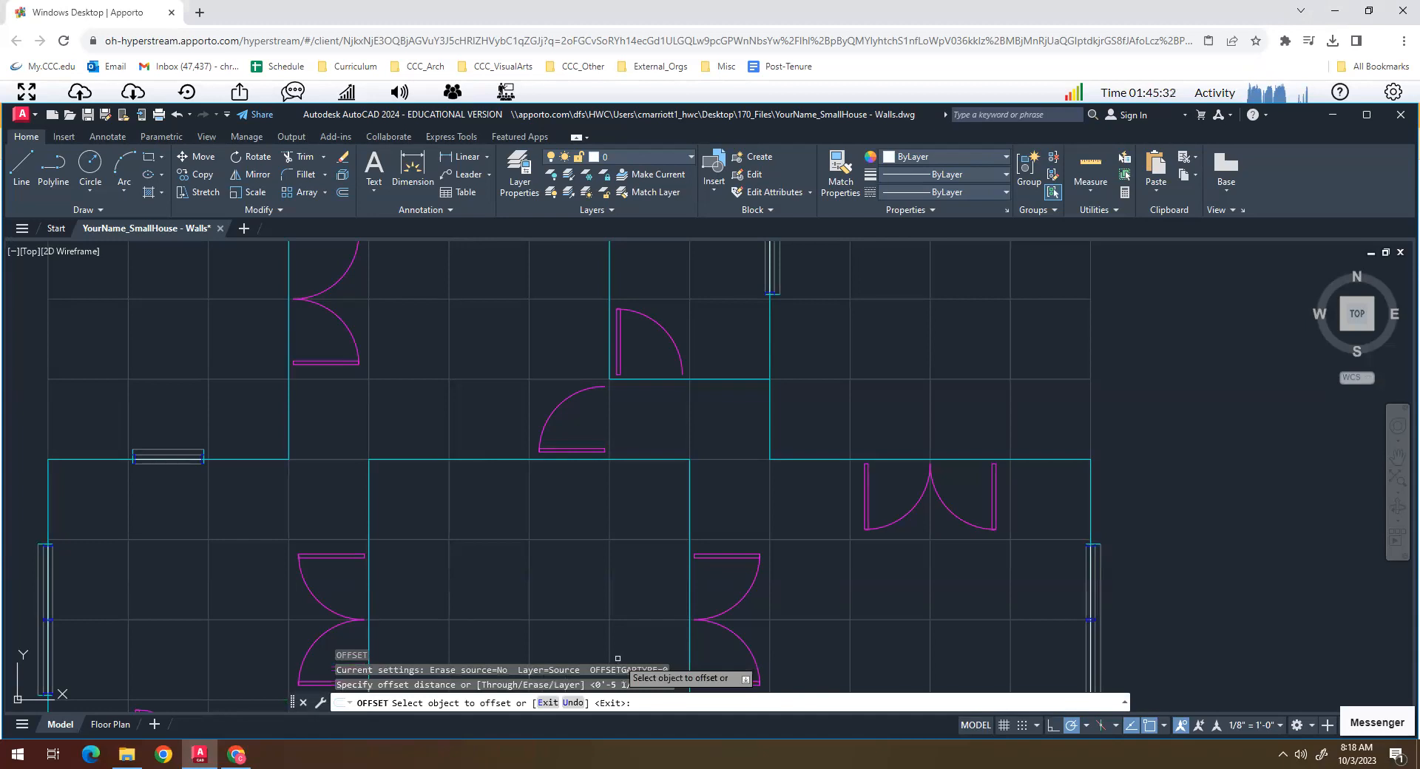
left_click(769, 364)
left_click(742, 366)
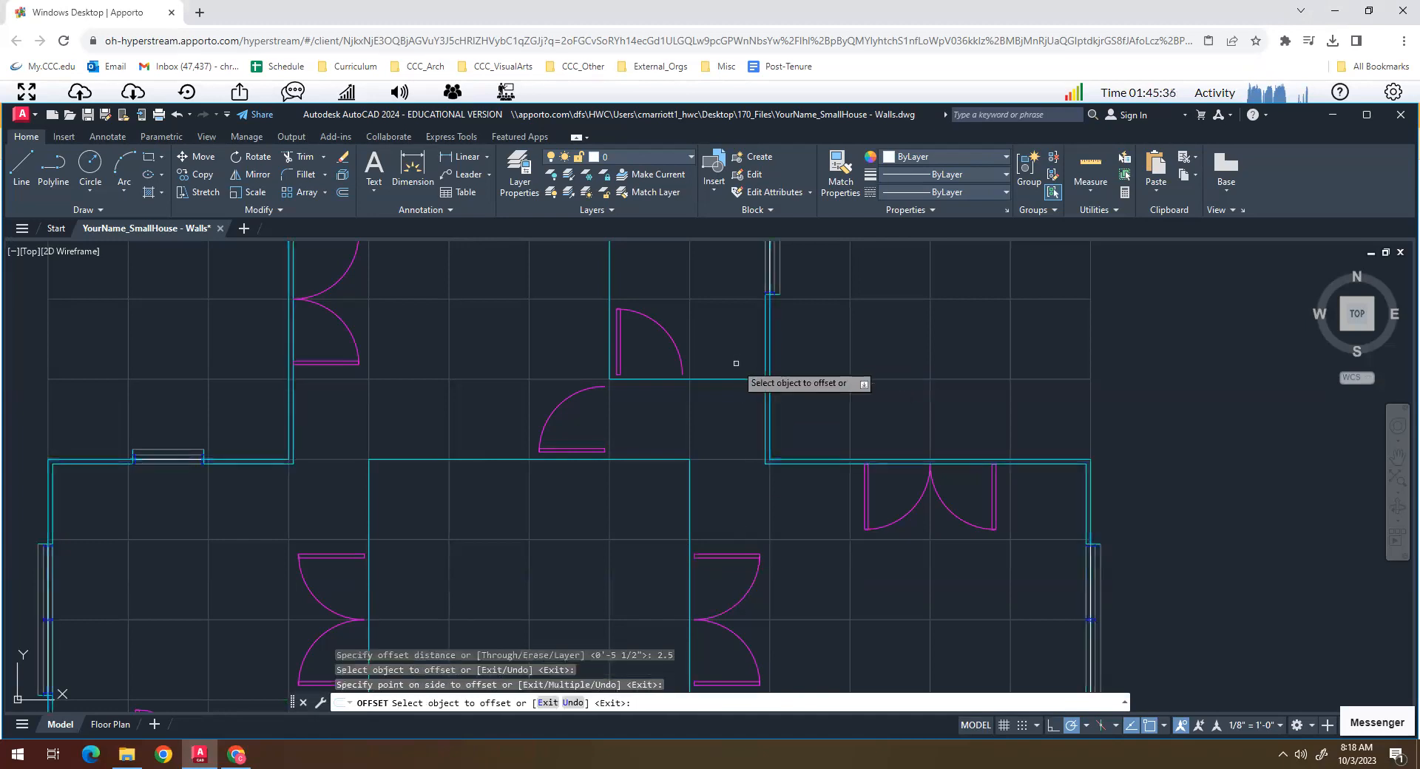
left_click(691, 506)
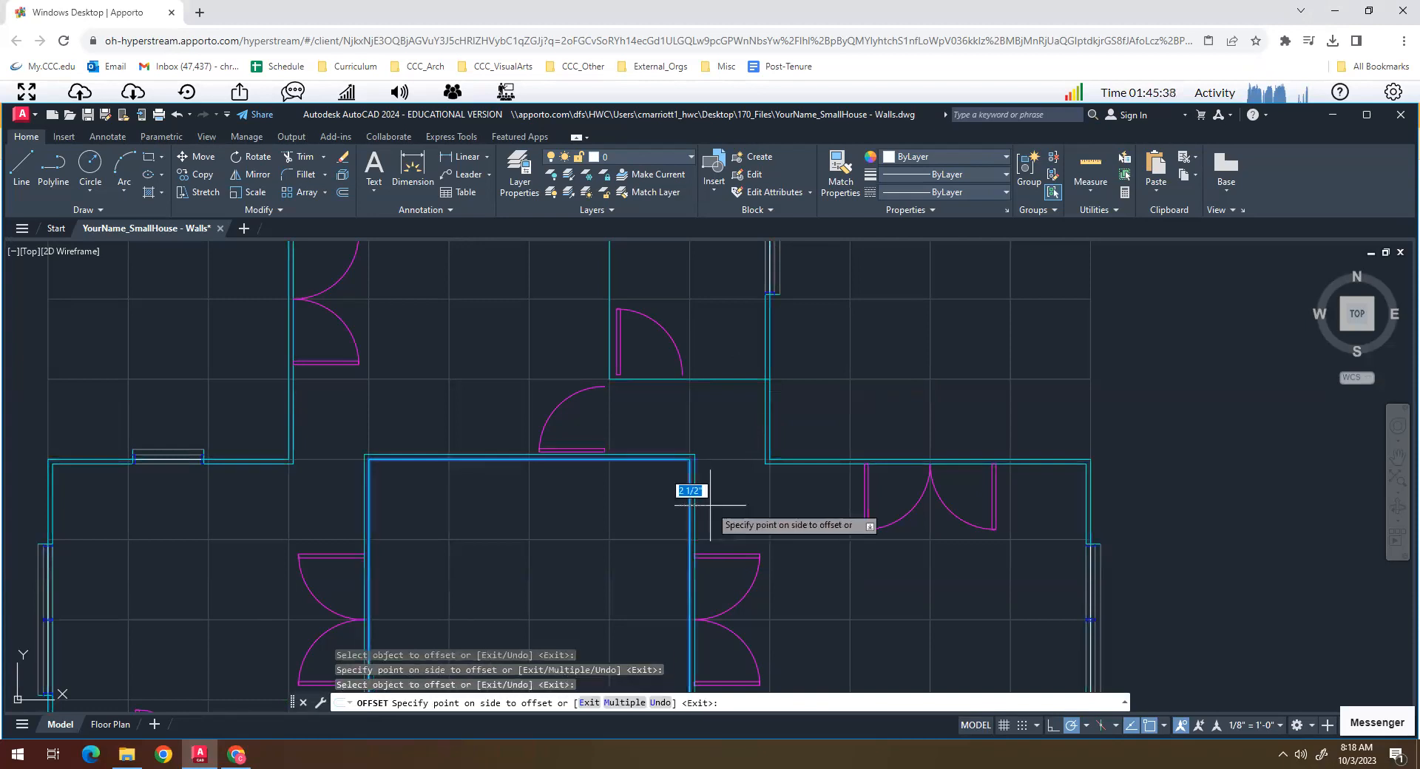
left_click(737, 489)
key("Return")
- Offset the original exterior wall outline outward and the original central courtyard outline inward by 5.5 inches
key("Return")
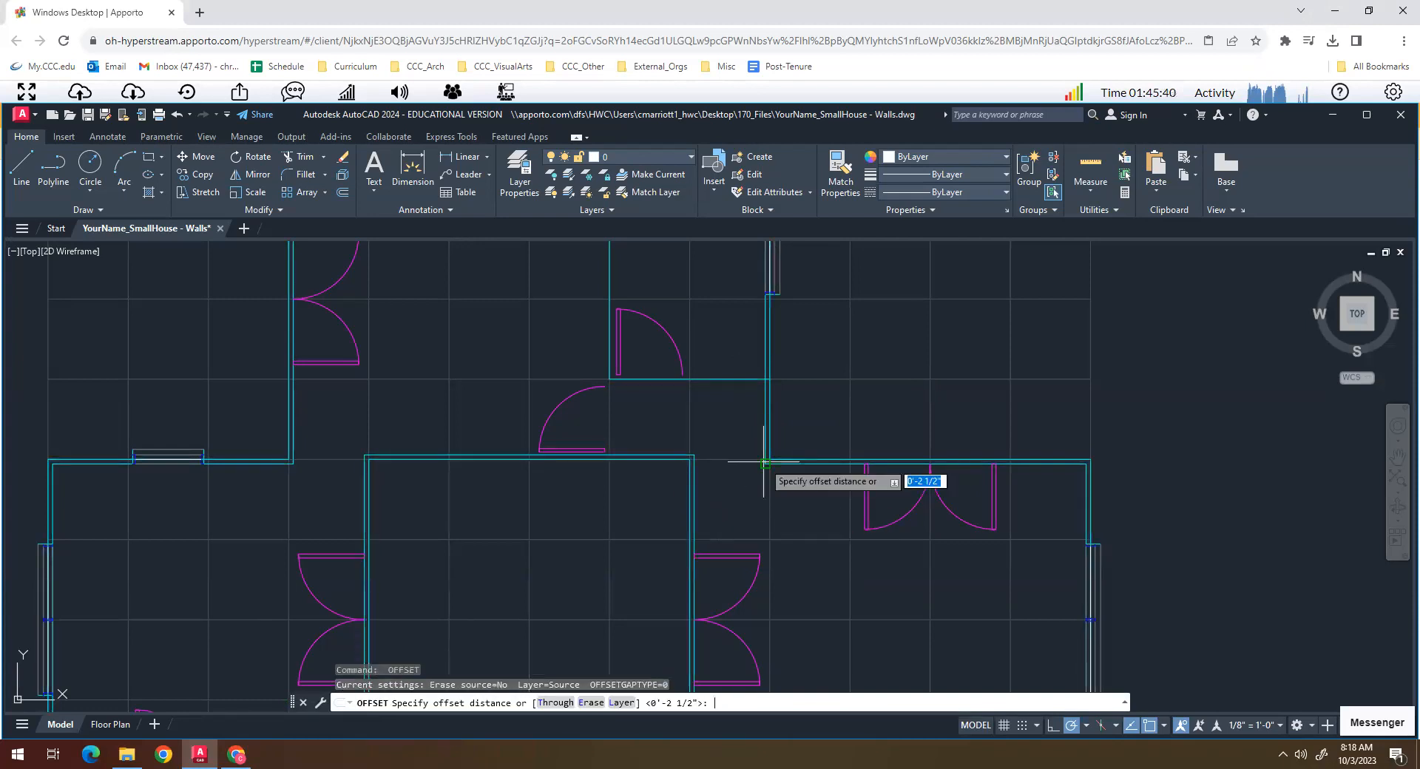
type("o")
key("Return")
type("5.5")
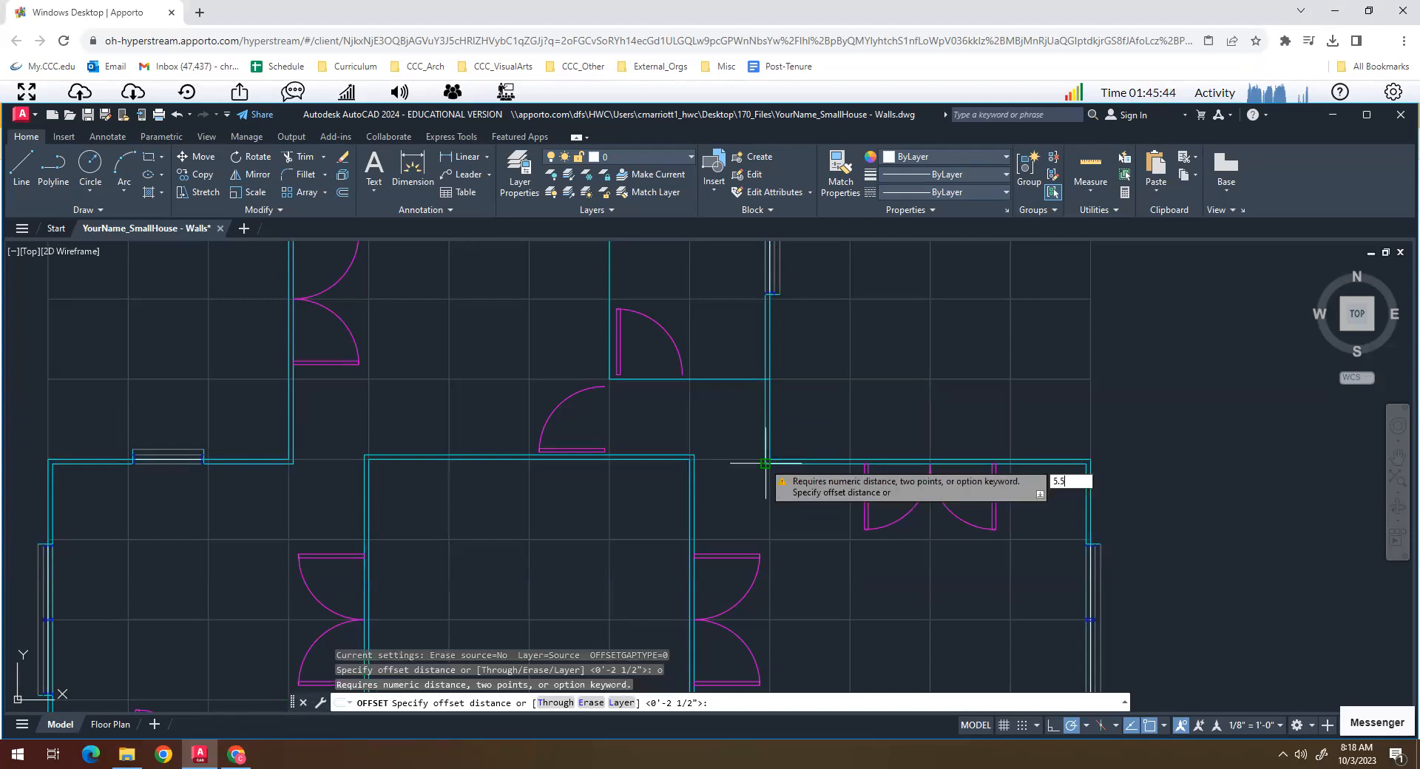
key("Return")
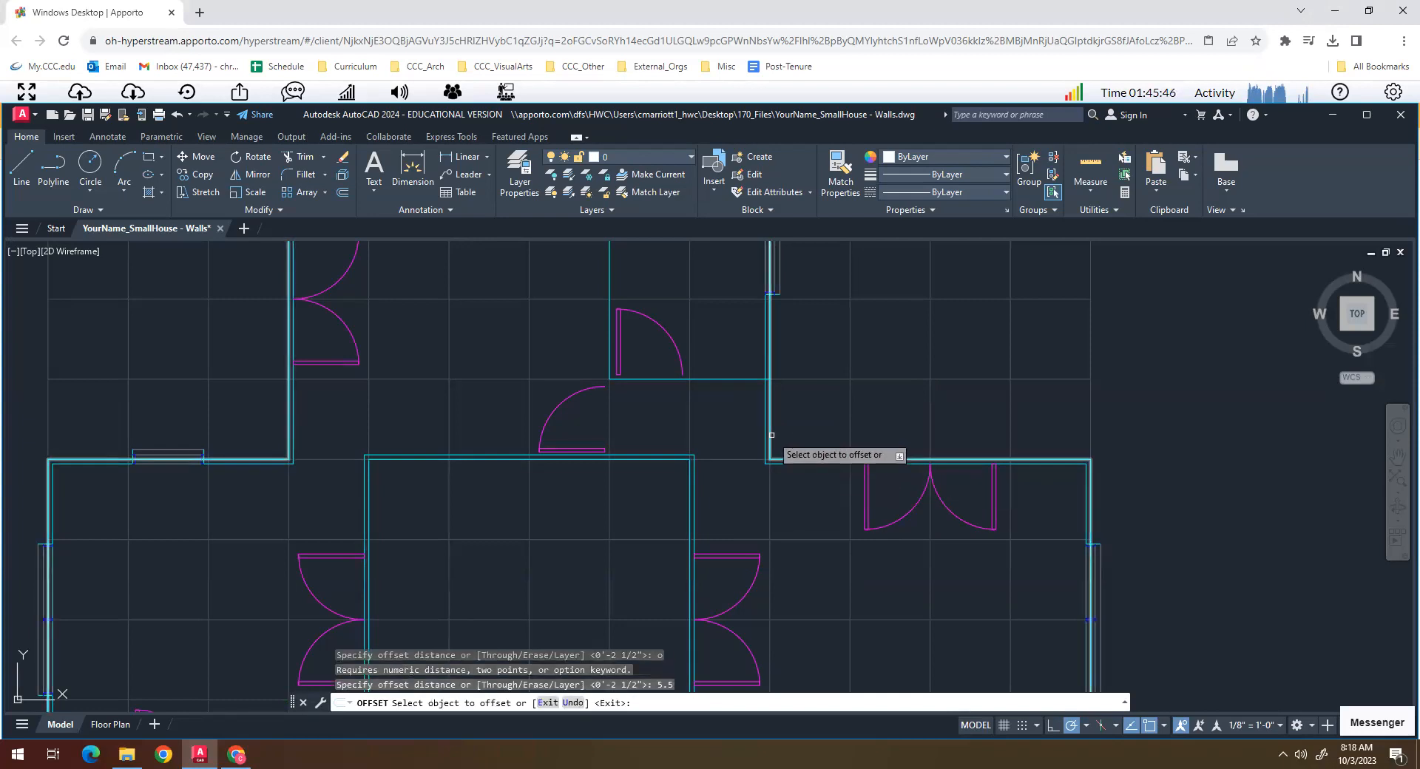
left_click(785, 460)
left_click(813, 414)
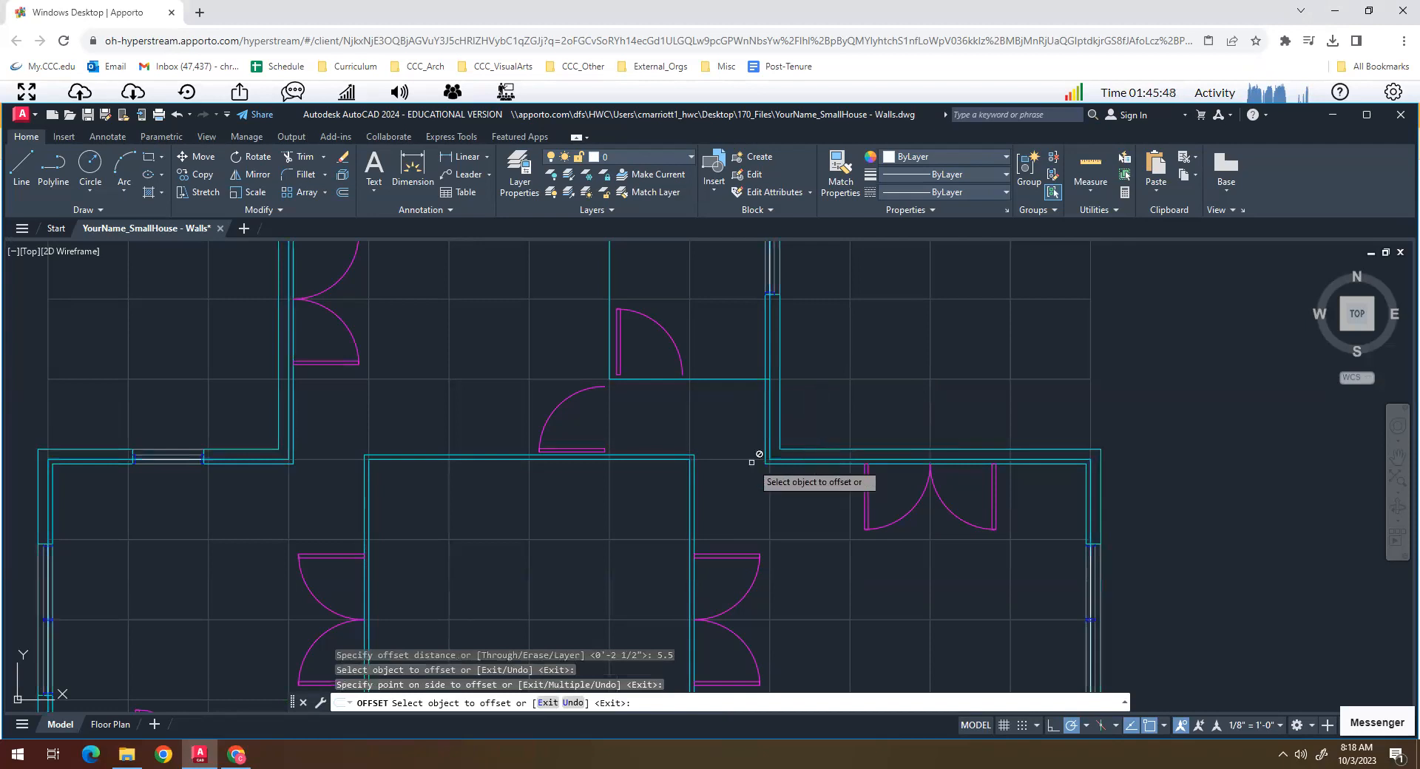
left_click(692, 518)
key("Escape")
key("Escape")
key("Escape")
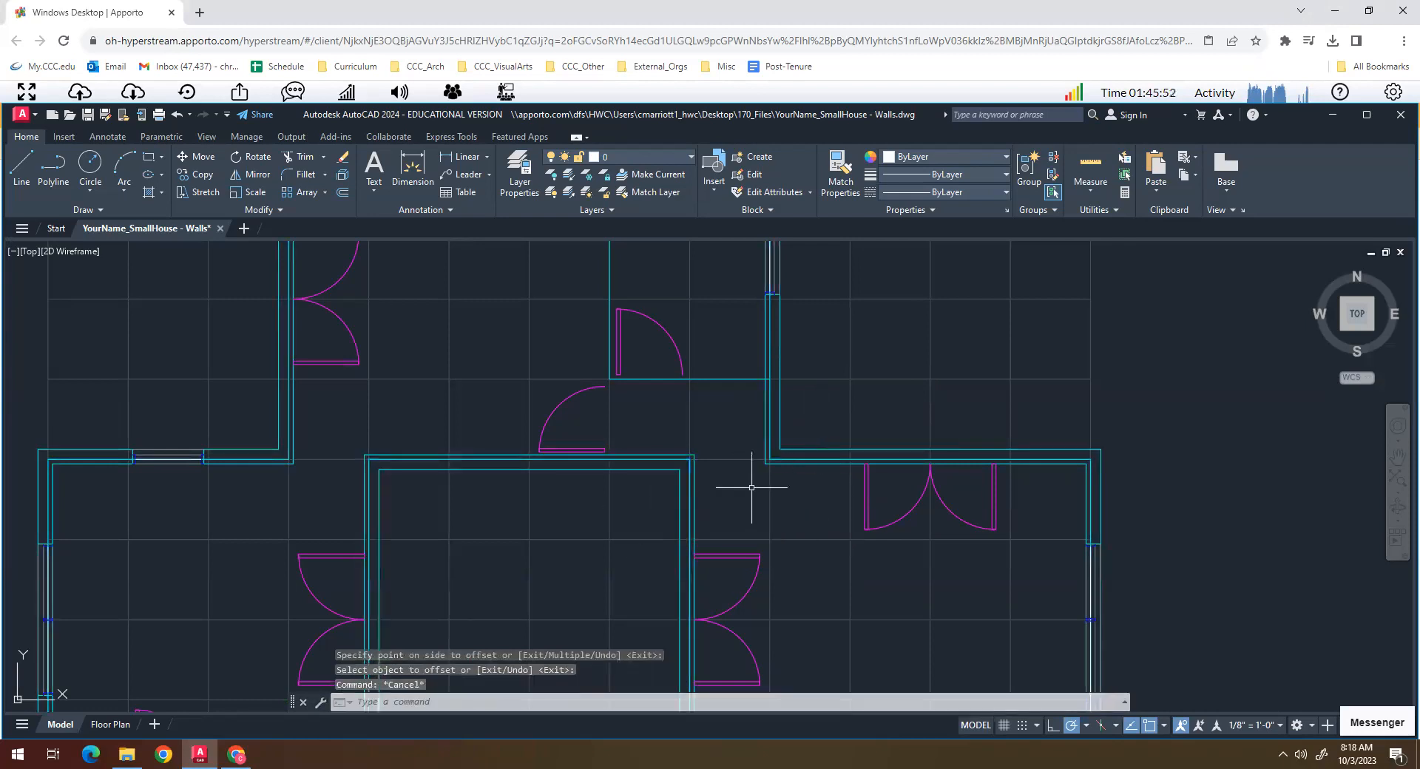
- Move the outer offset line of the exterior wall to the X-GRID layer
scroll(792, 450, "down", 2)
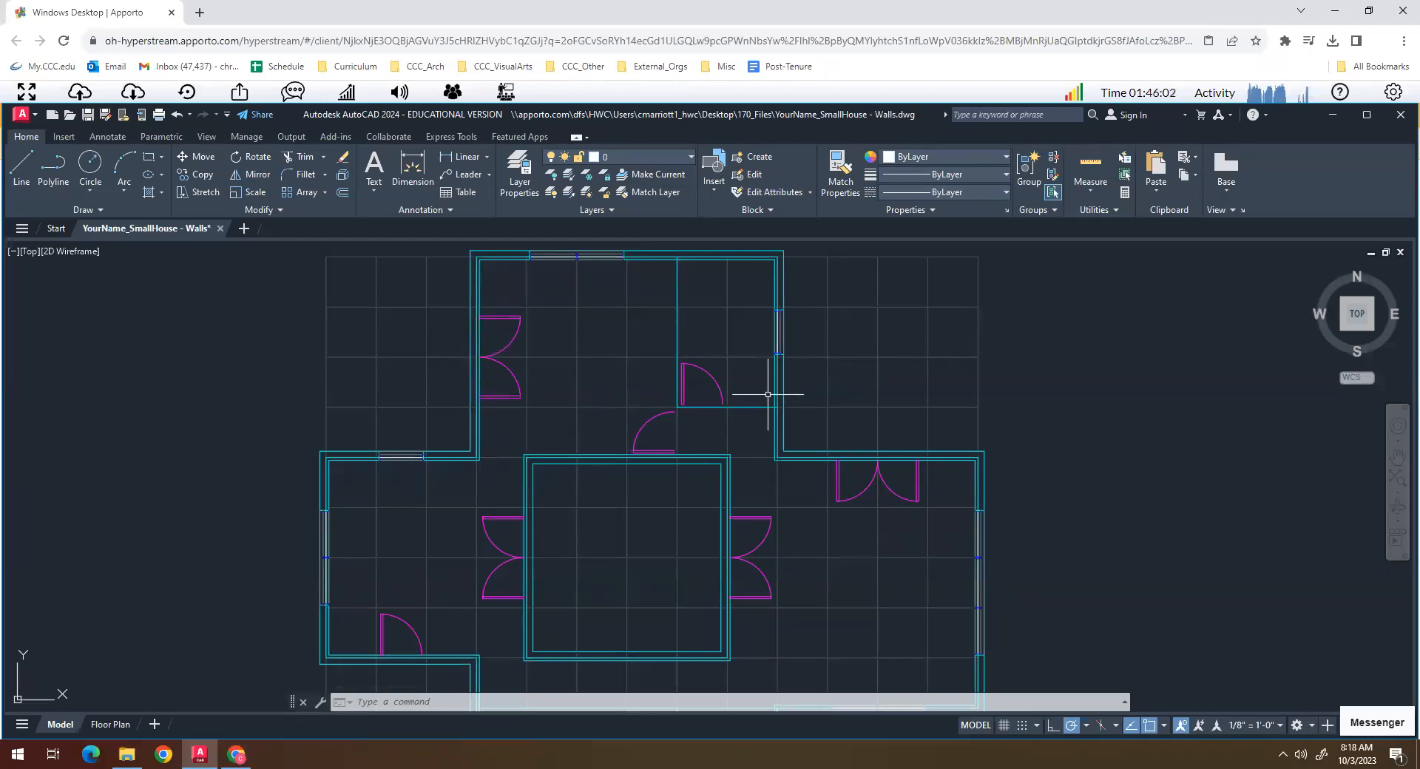
mouse_move(785, 382)
left_click(784, 386)
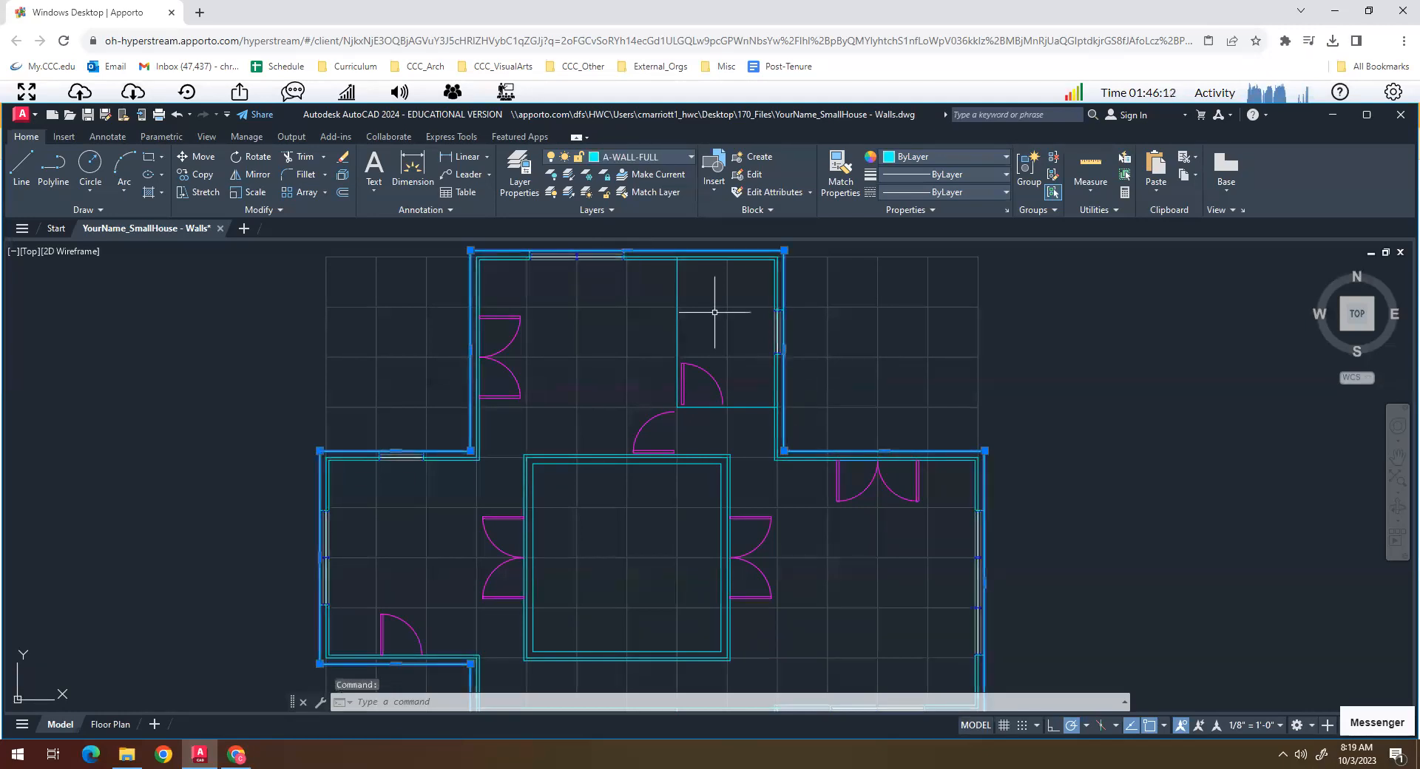
left_click(690, 156)
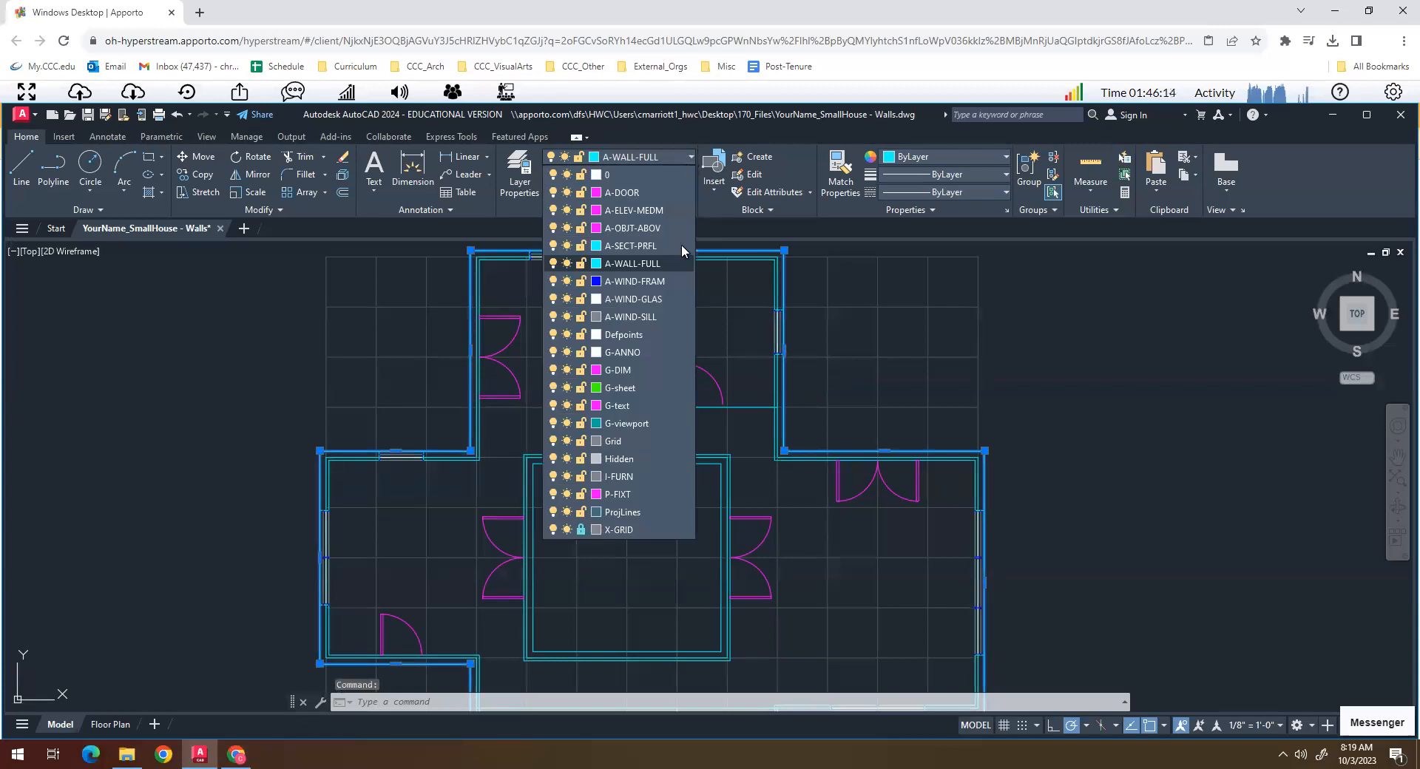
left_click(623, 531)
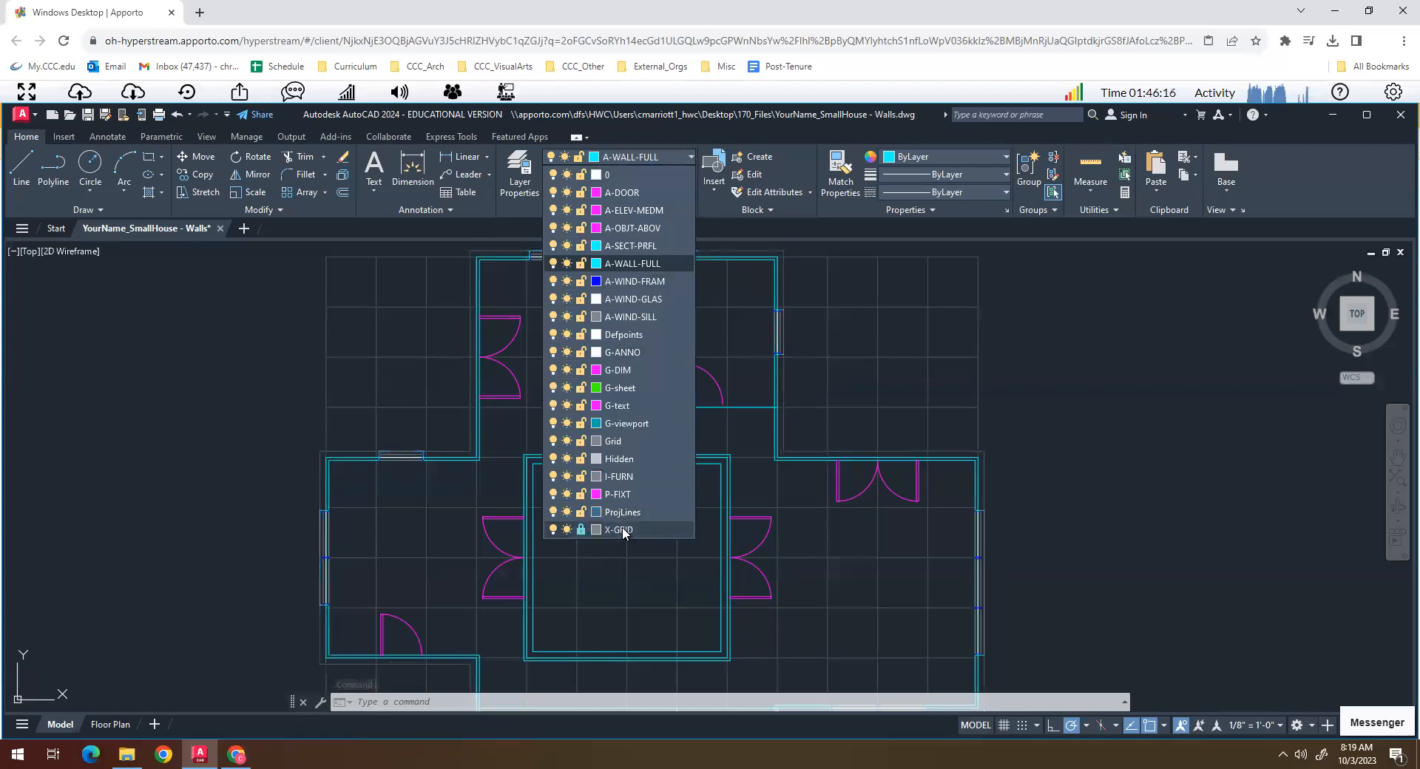
key("Escape")
key("Escape")
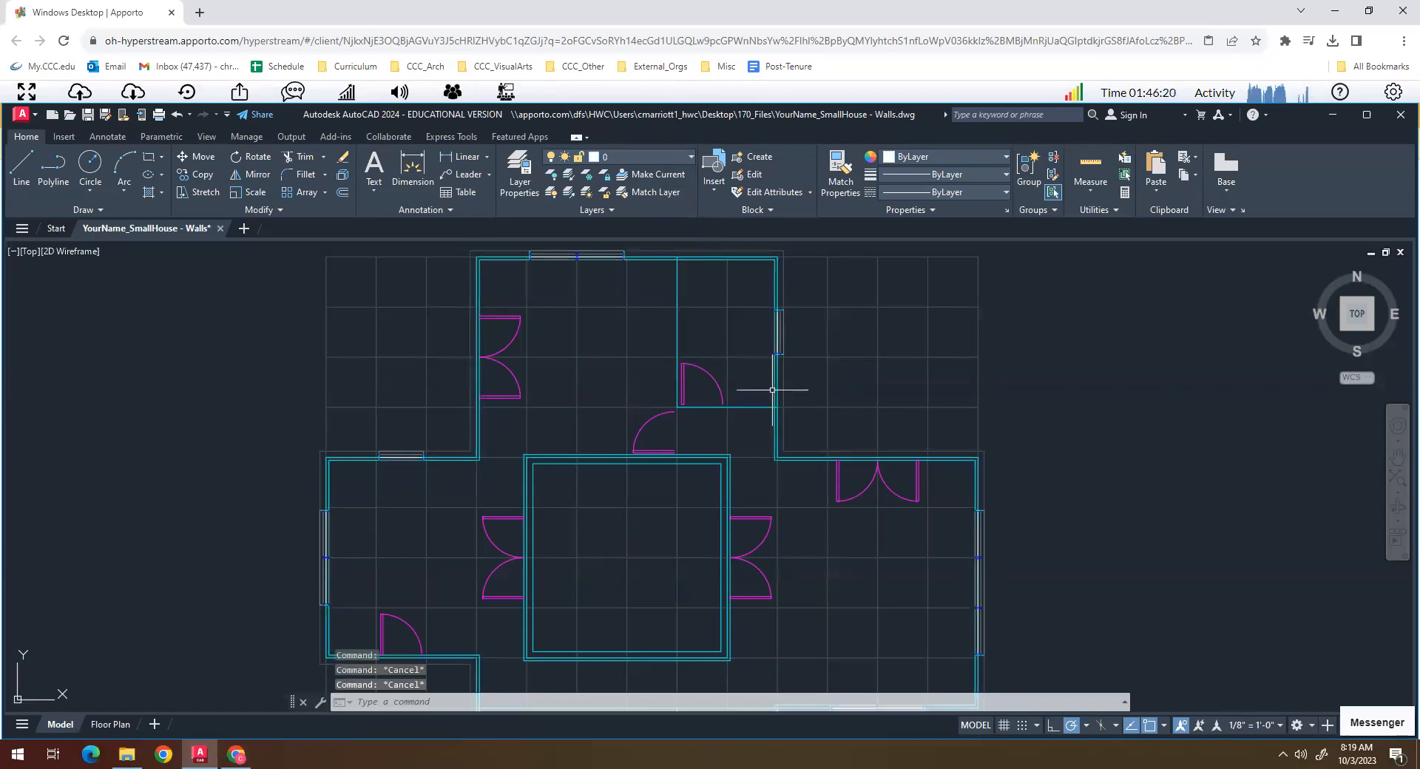
- Move the inner offset line of the exterior wall to the X-GRID layer
left_click(773, 390)
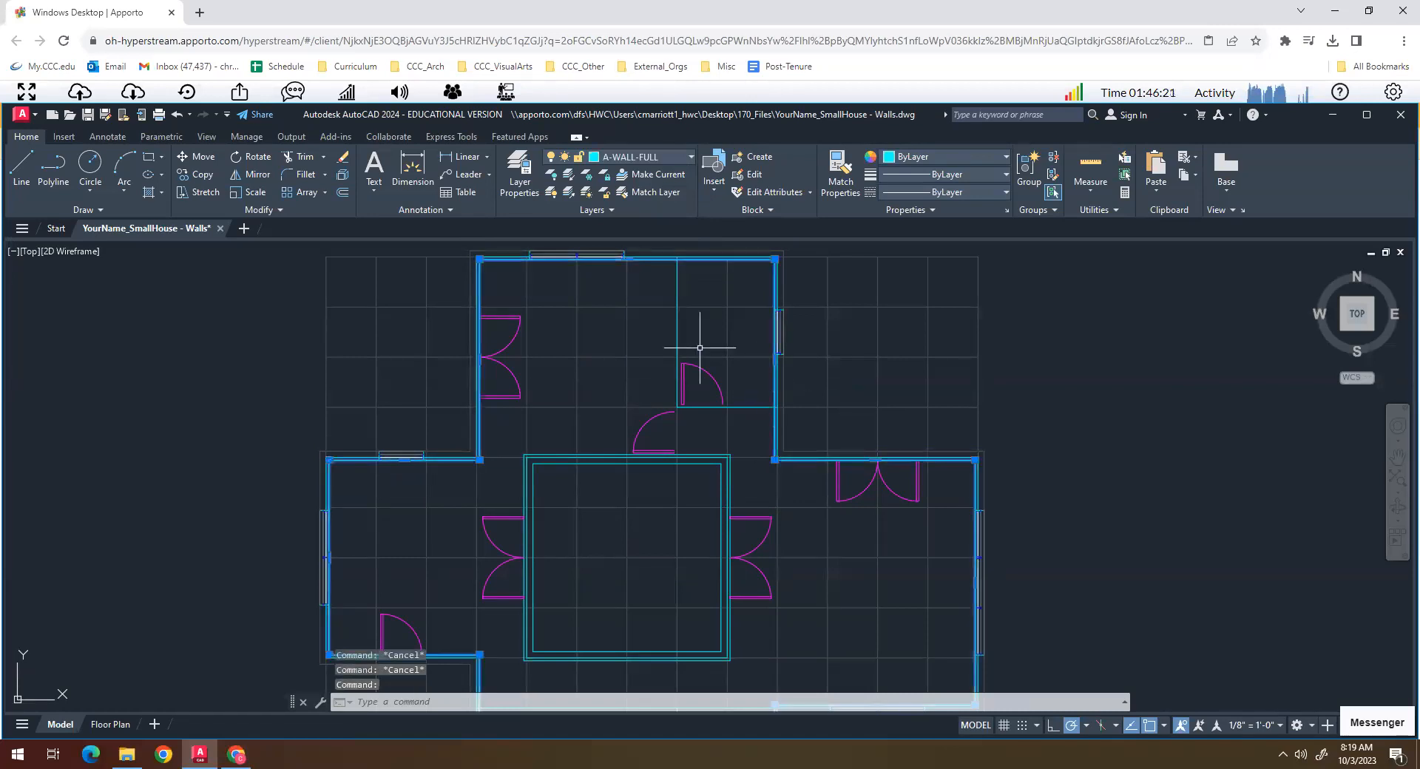
left_click(664, 152)
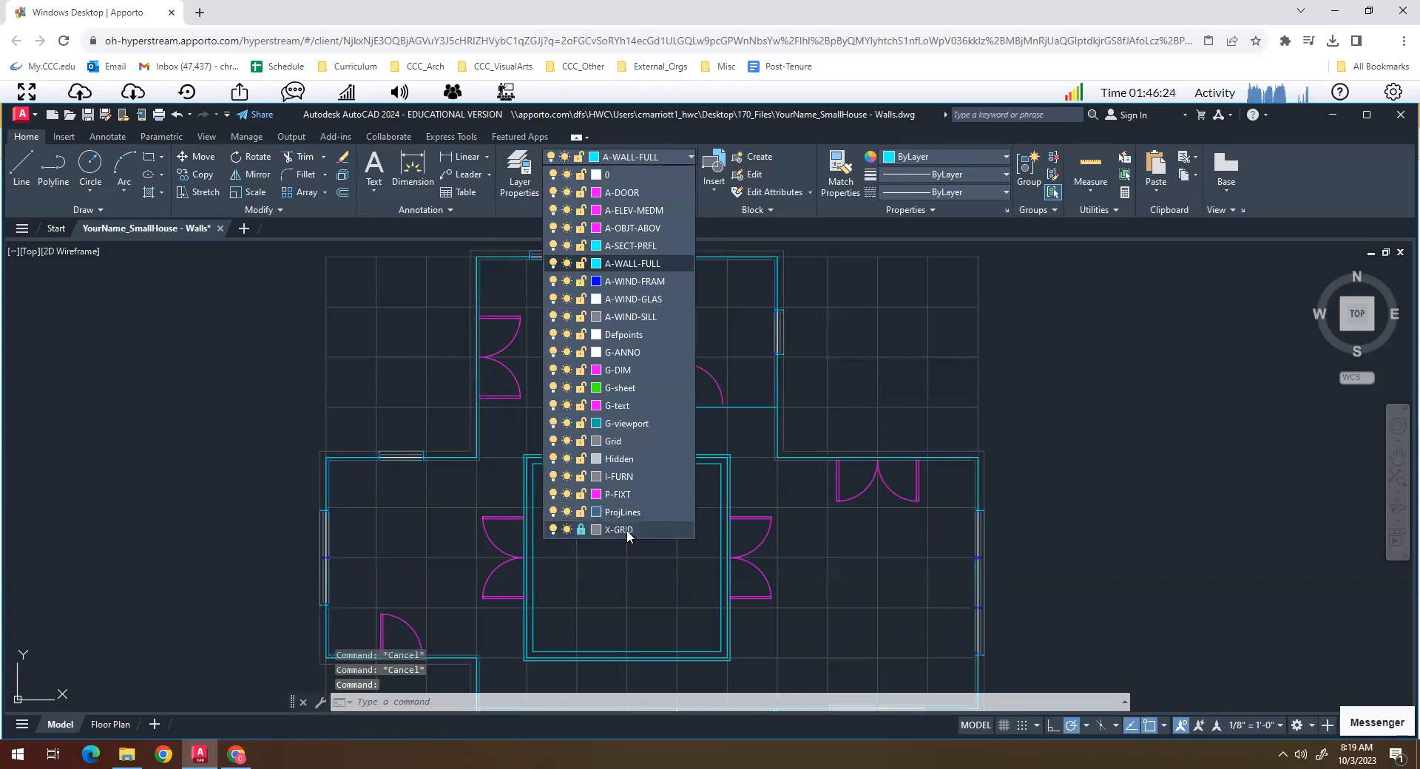
key("Escape")
key("Escape")
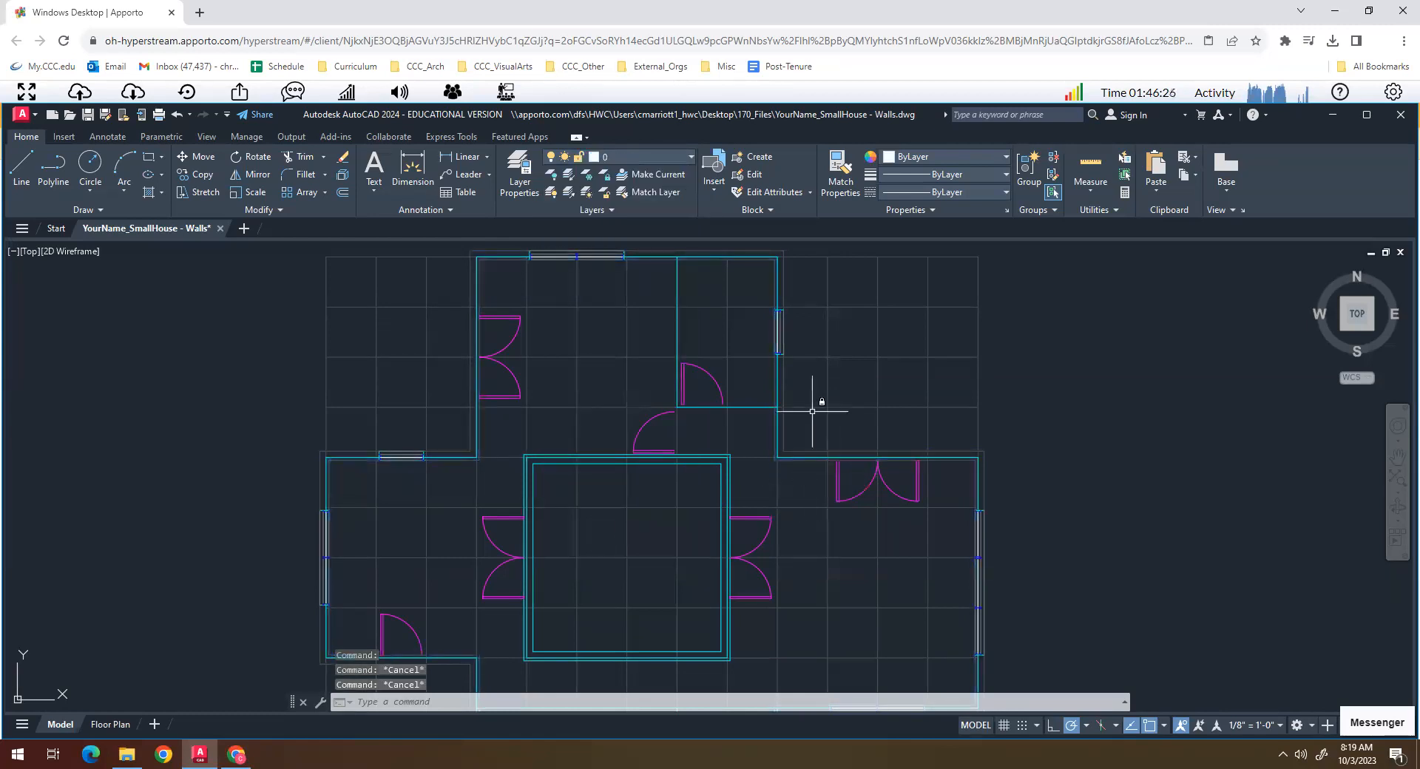
- Make A-WALL-FULL the current layer with nothing selected
scroll(780, 440, "up", 4)
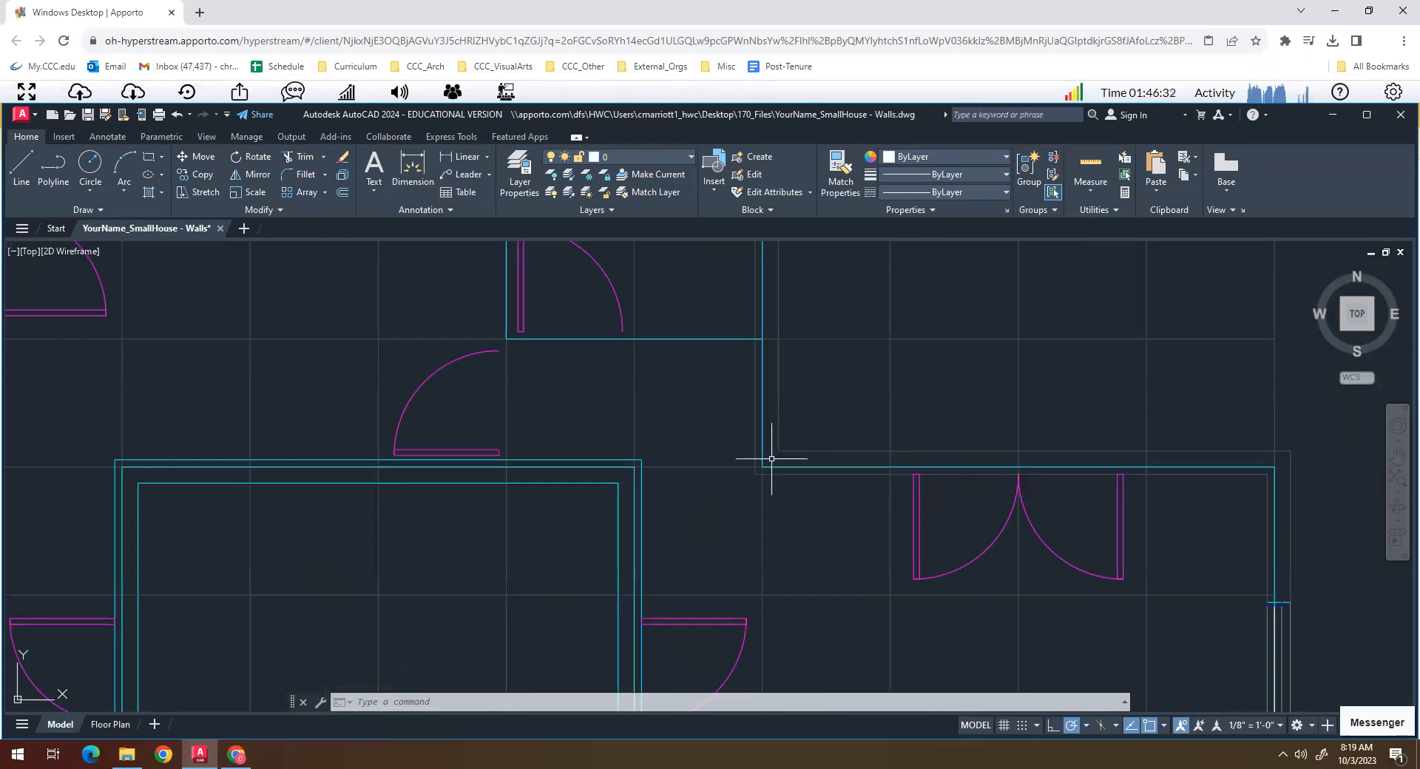
scroll(772, 458, "down", 2)
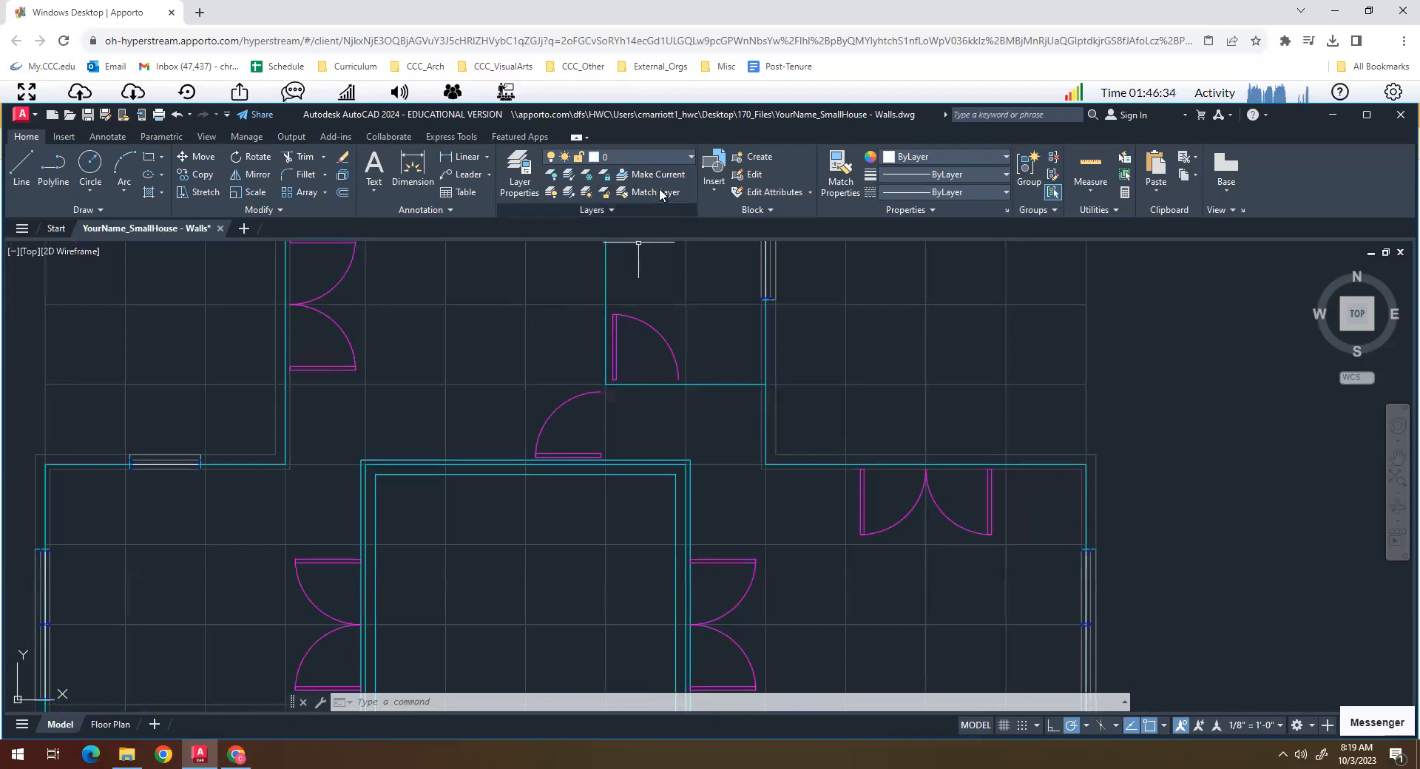
left_click(690, 157)
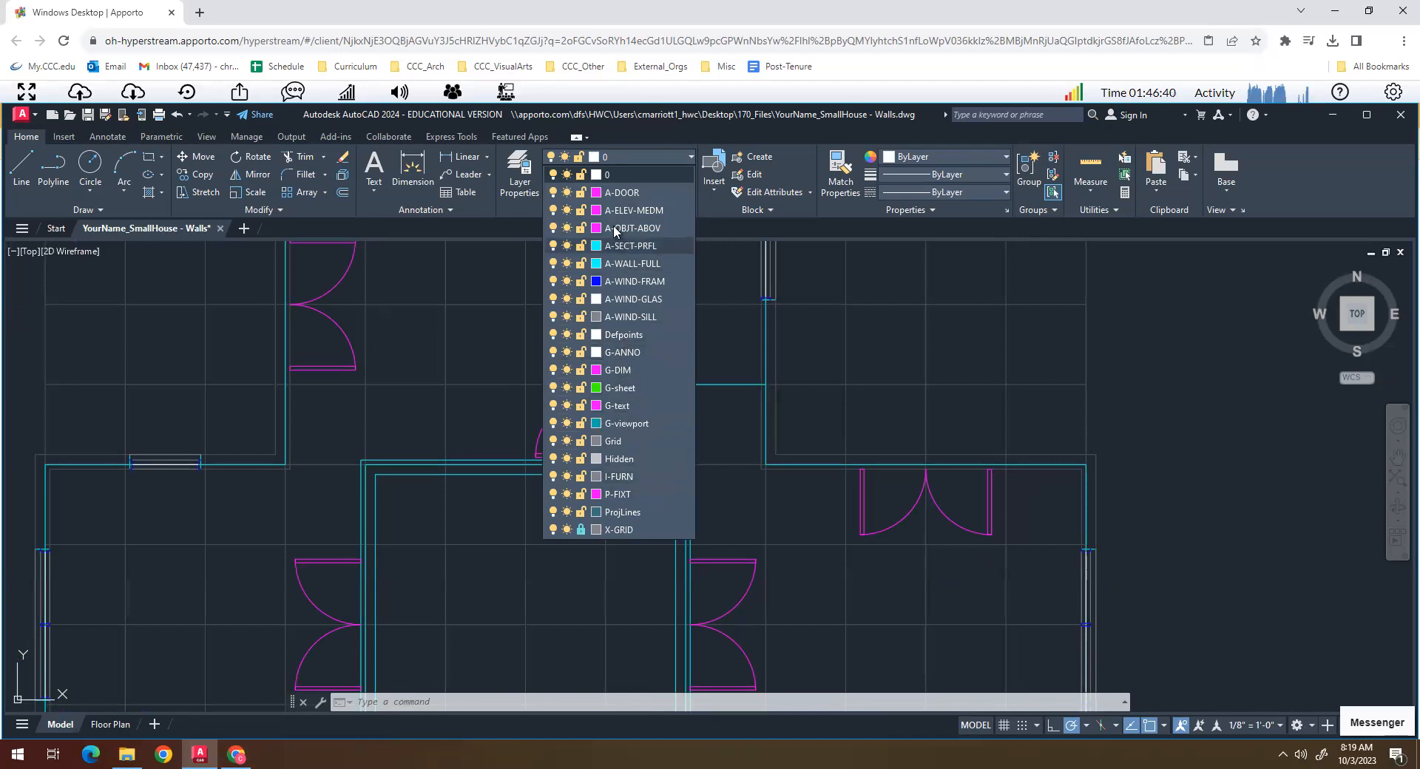
left_click(630, 264)
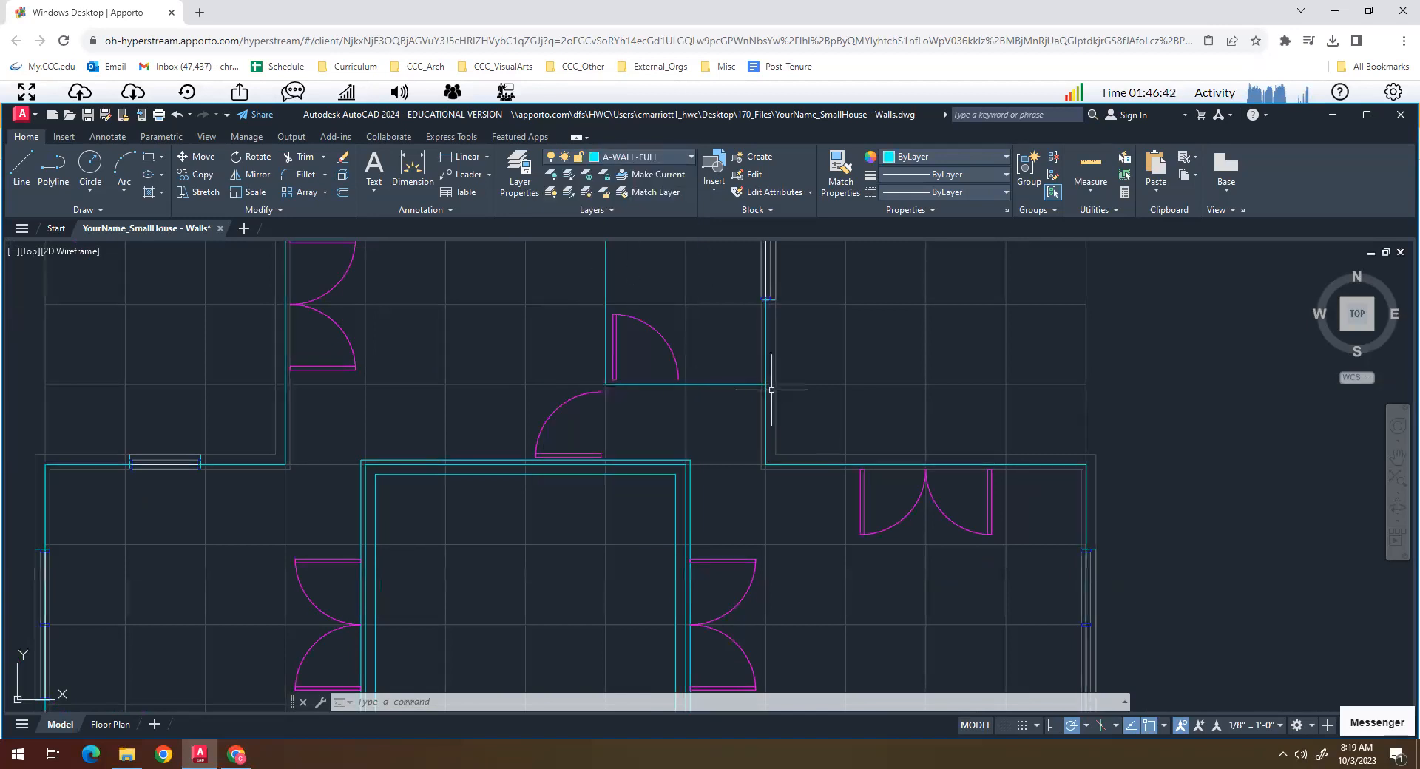
key("Escape")
key("Escape")
key("Escape")
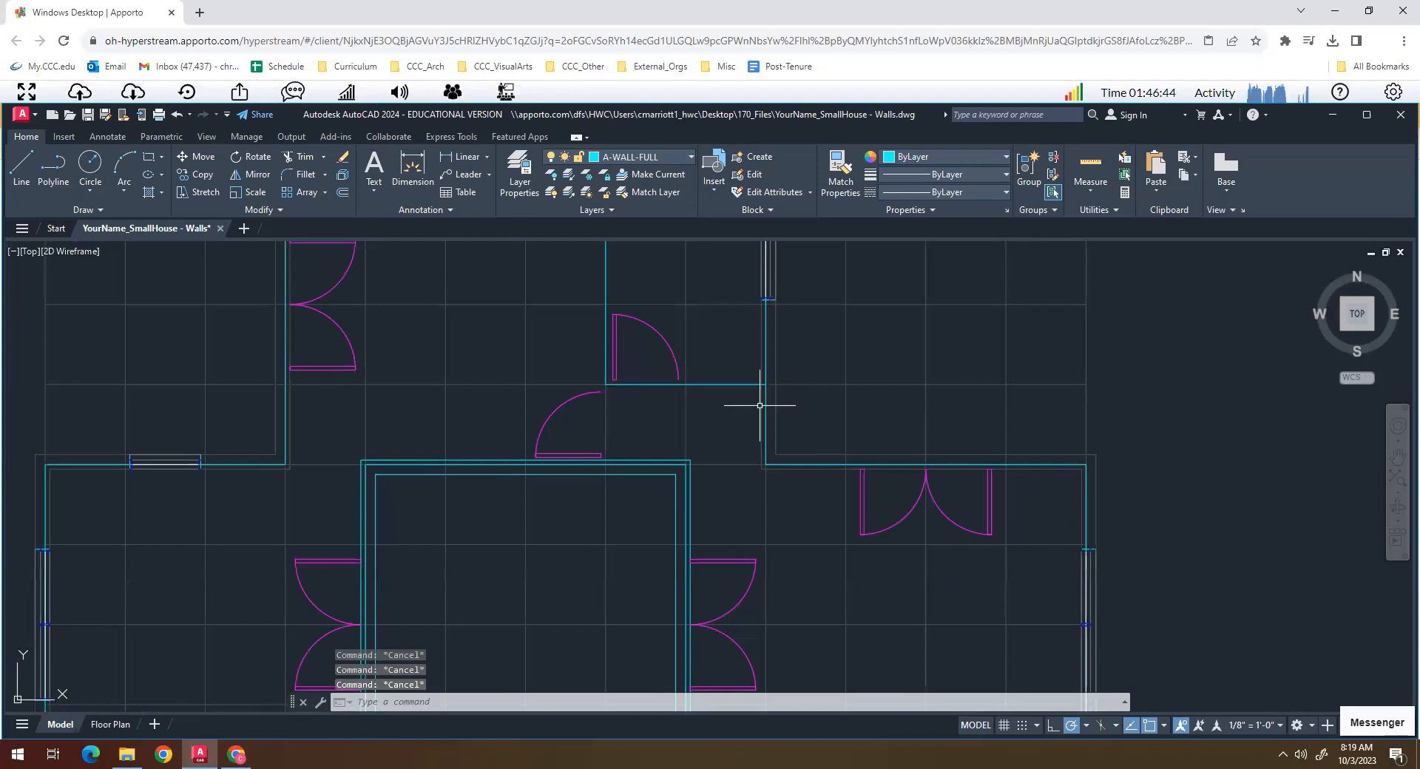
scroll(743, 408, "down", 2)
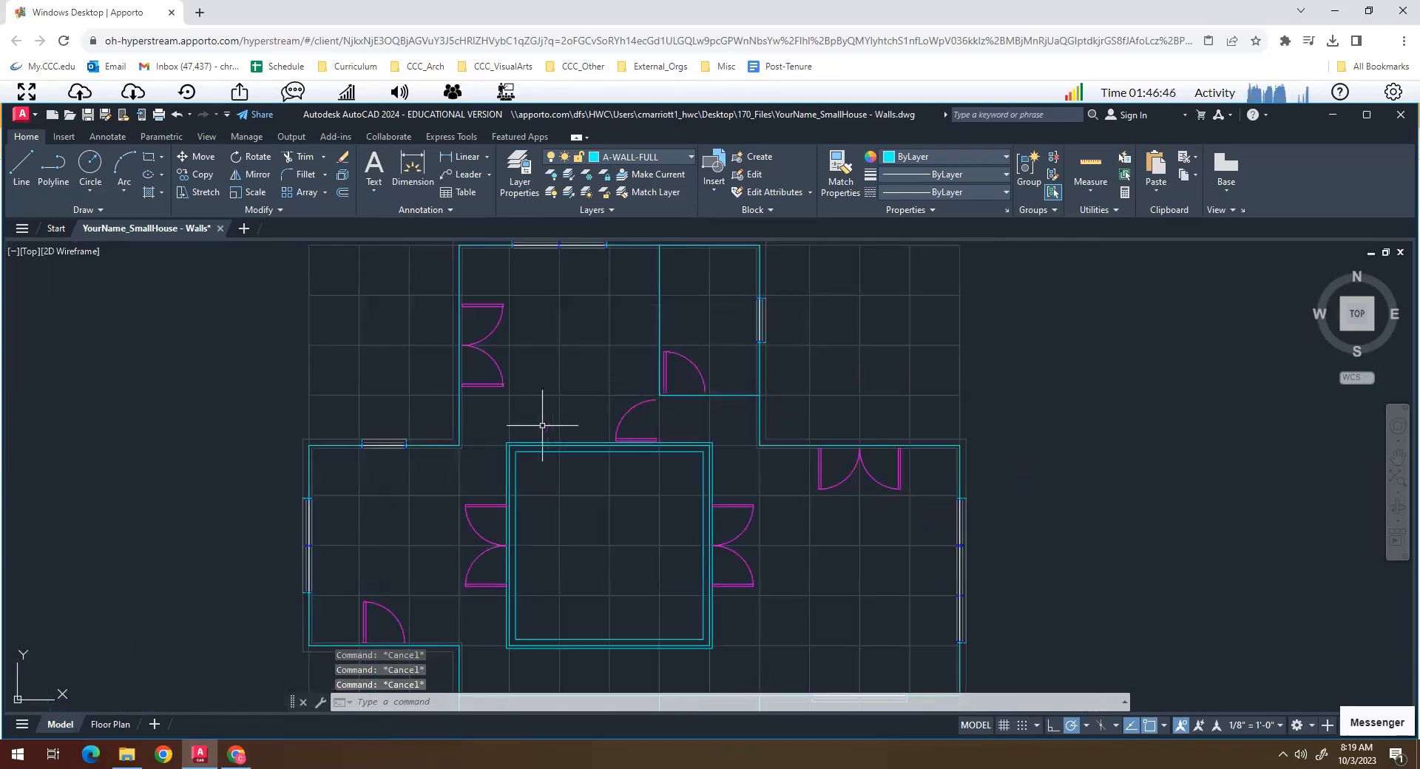
scroll(690, 467, "down", 1)
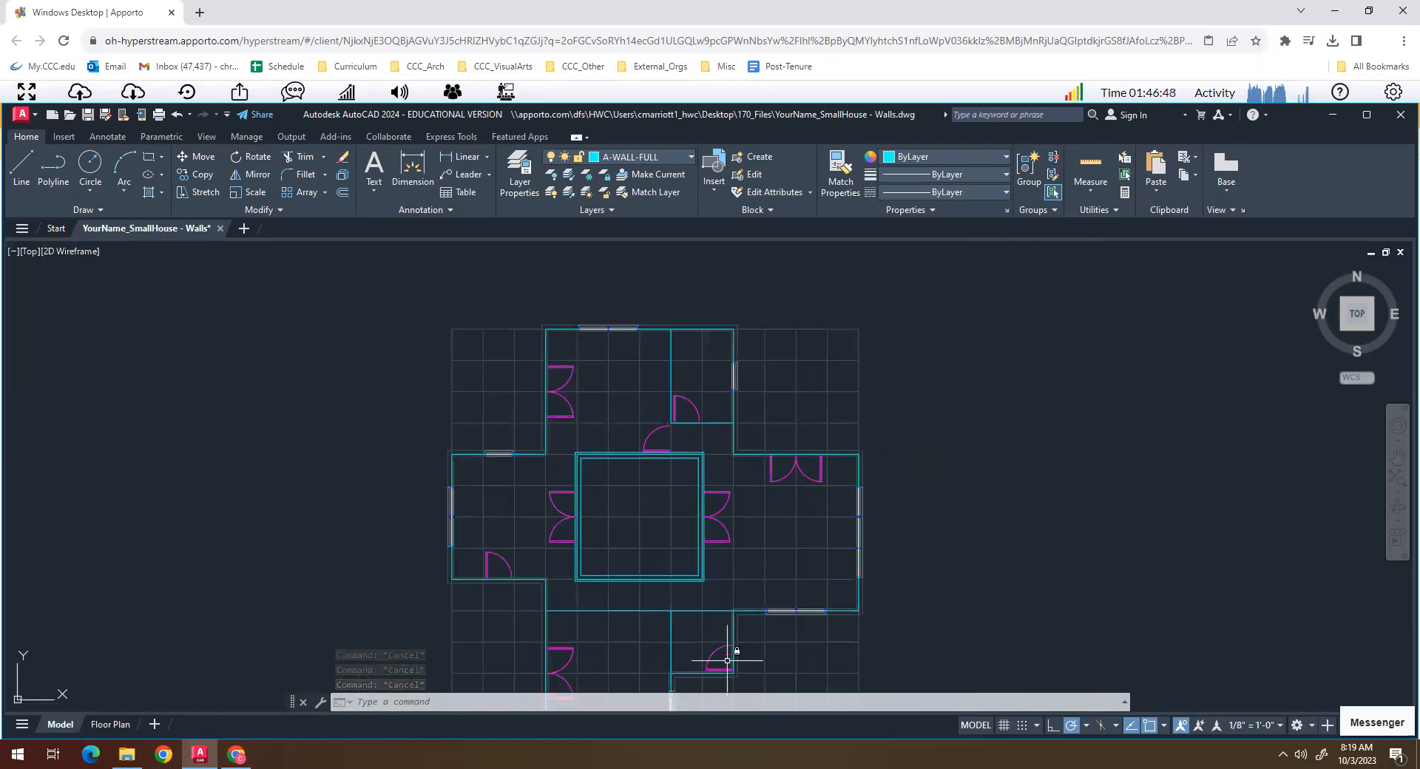
scroll(736, 654, "up", 5)
scroll(721, 636, "up", 2)
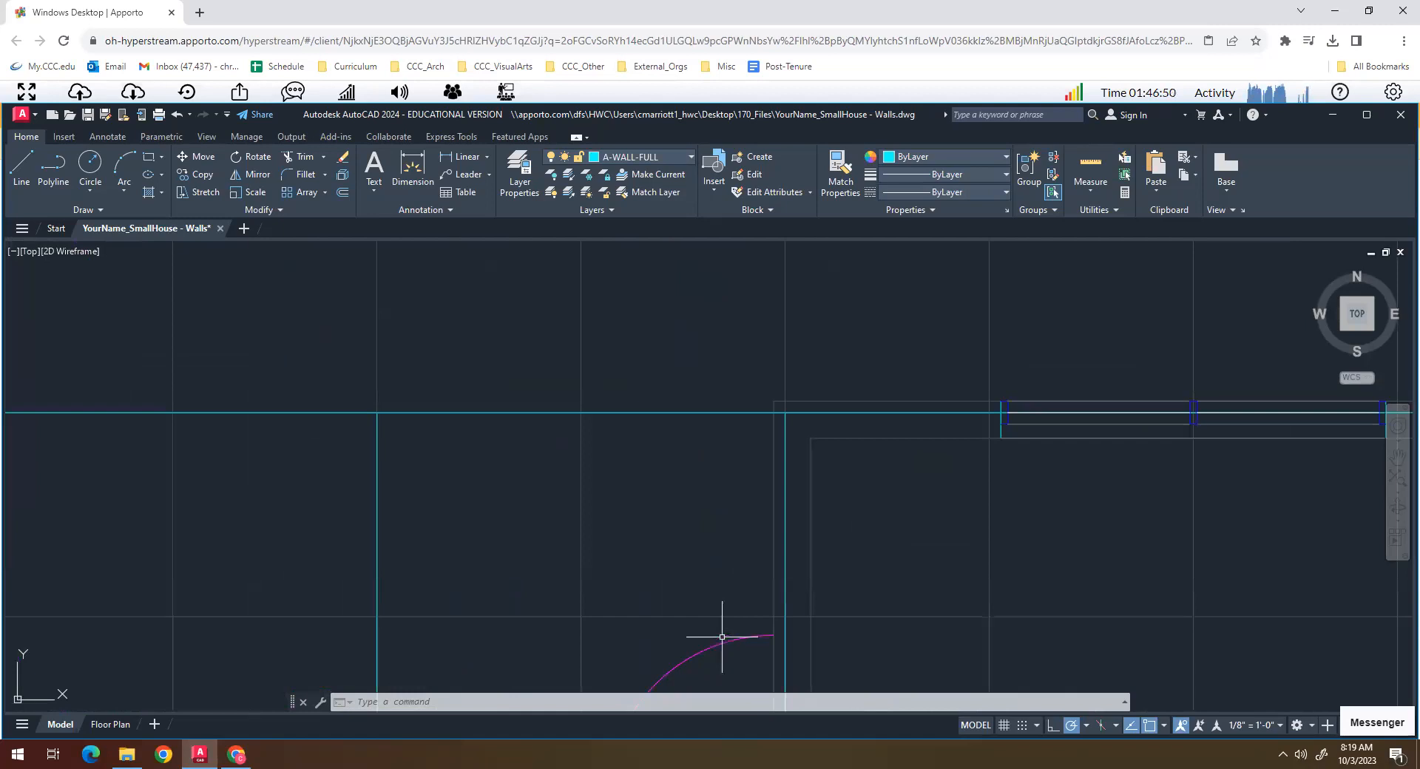
scroll(638, 538, "down", 4)
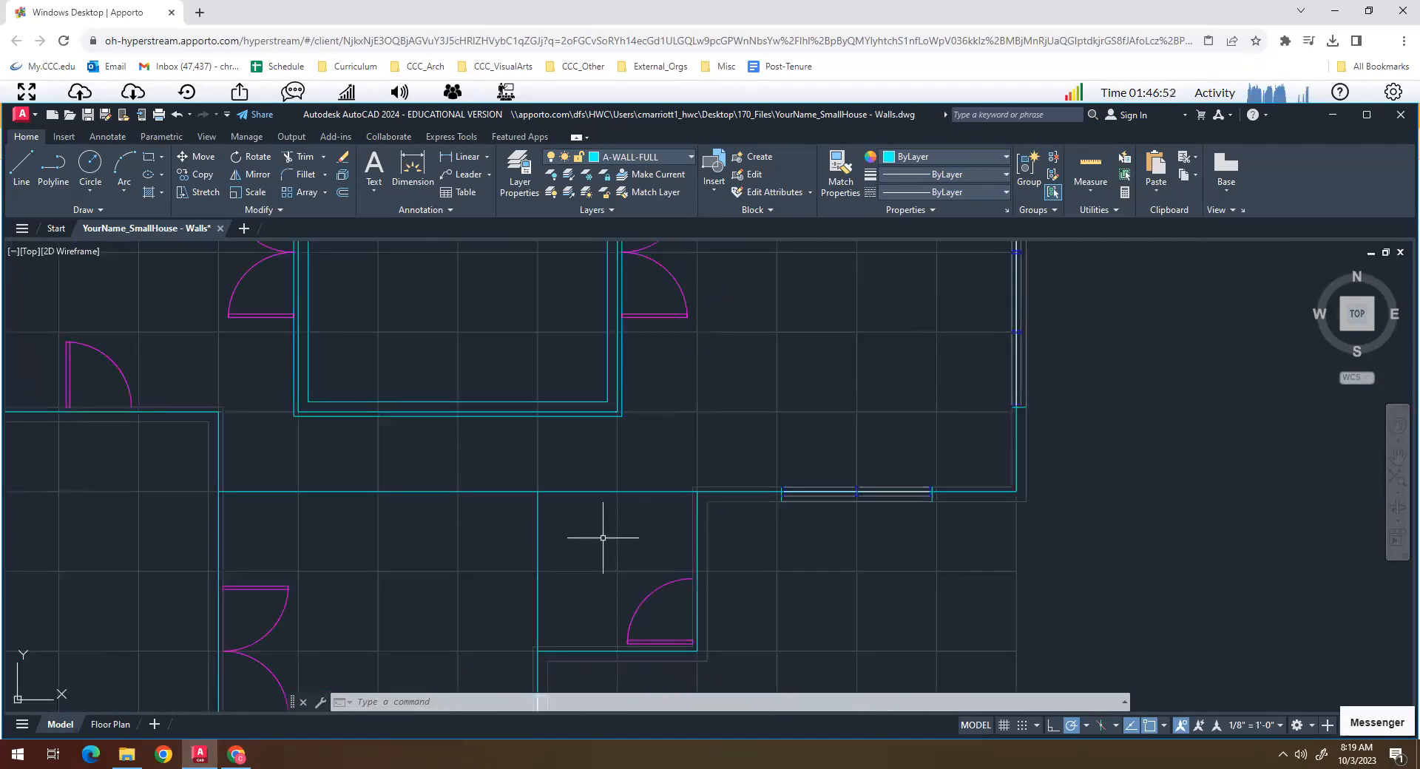
- Offset the vertical interior wall line south of the central courtyard by 2.5 inches to both sides
scroll(593, 530, "down", 2)
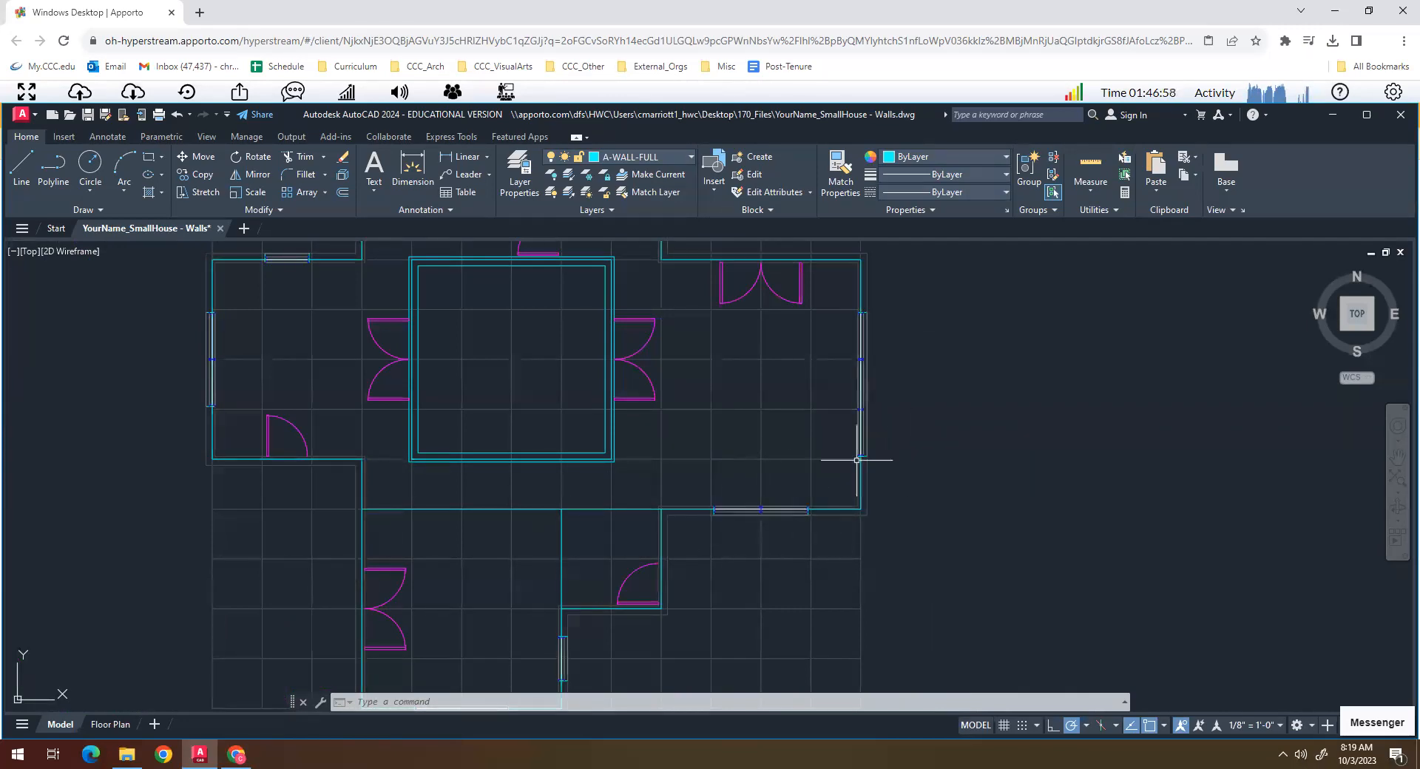
scroll(565, 558, "up", 2)
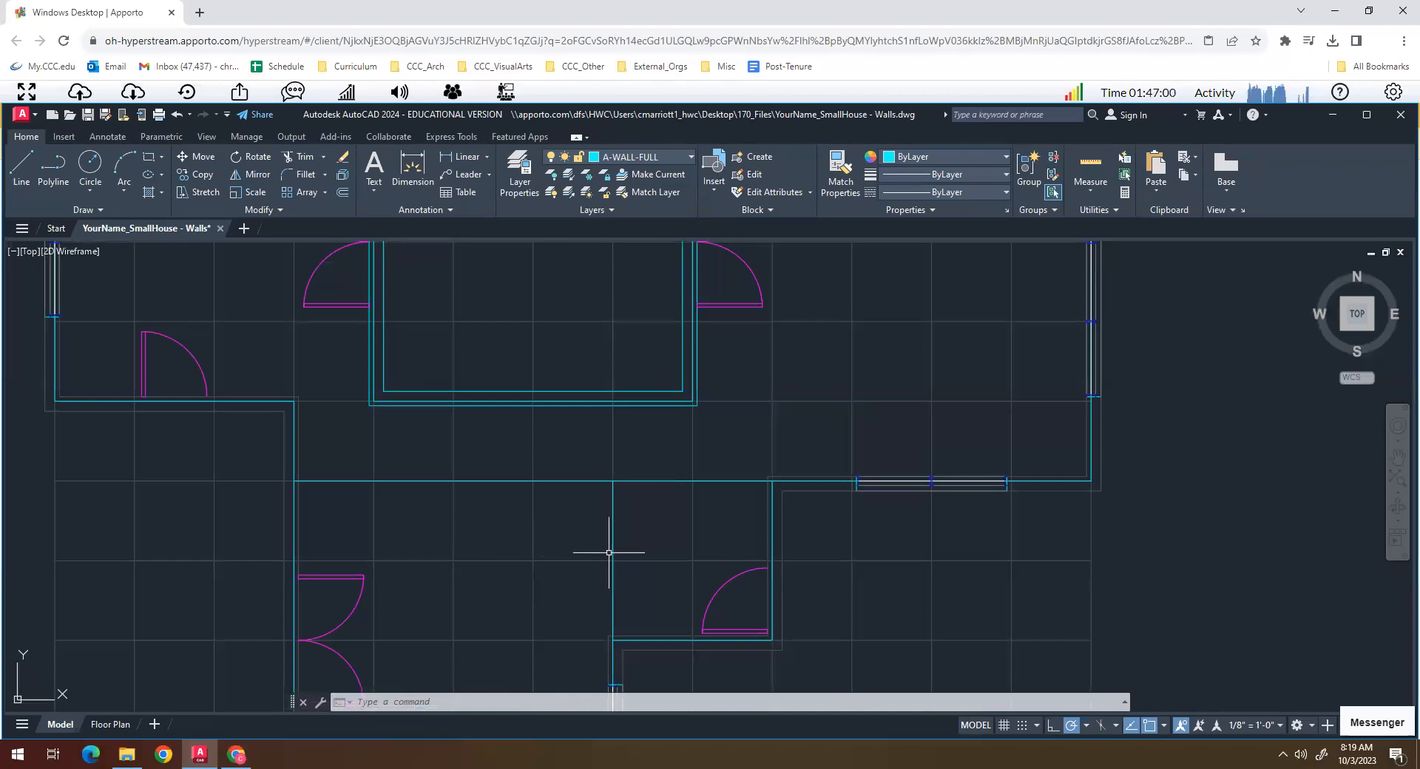
type("O")
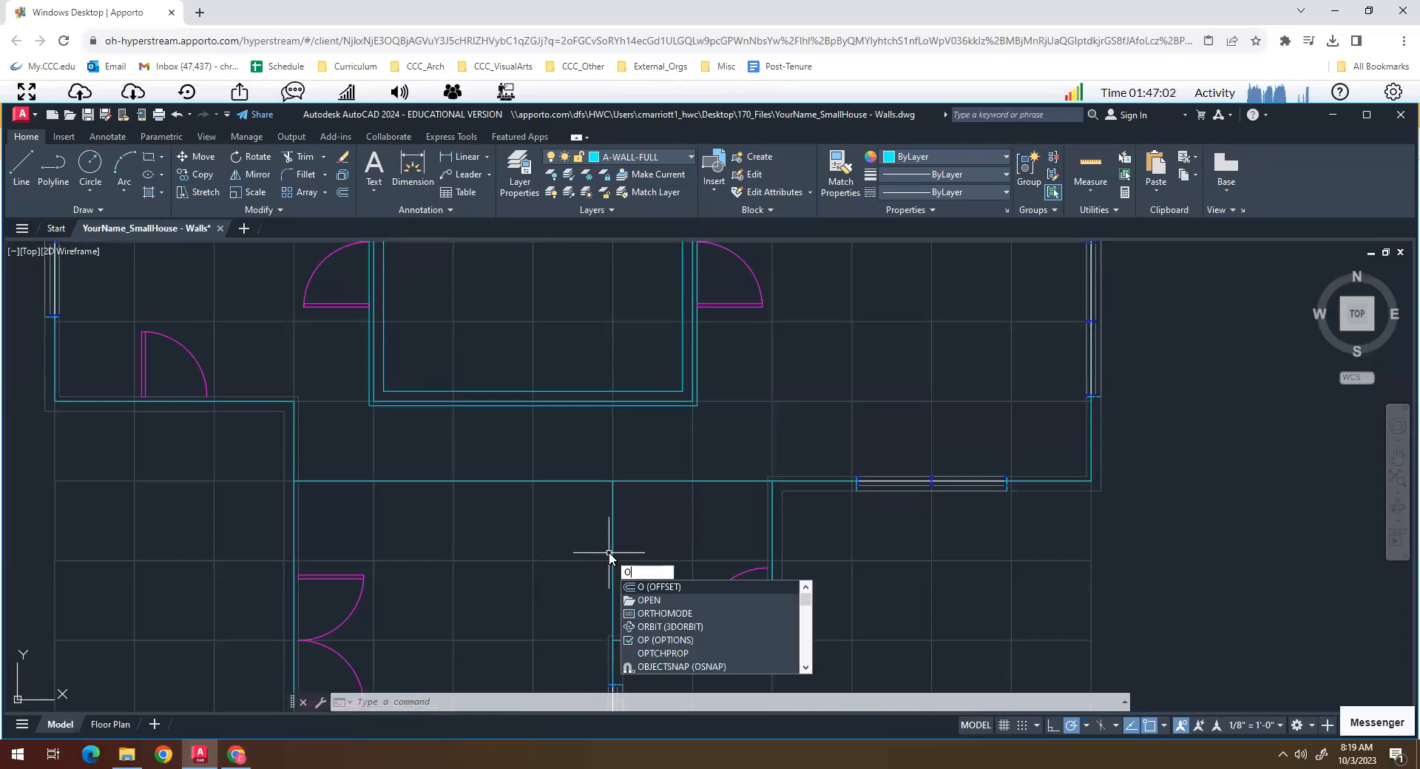
key("Return")
type("2.5")
key("Return")
left_click(611, 553)
left_click(595, 541)
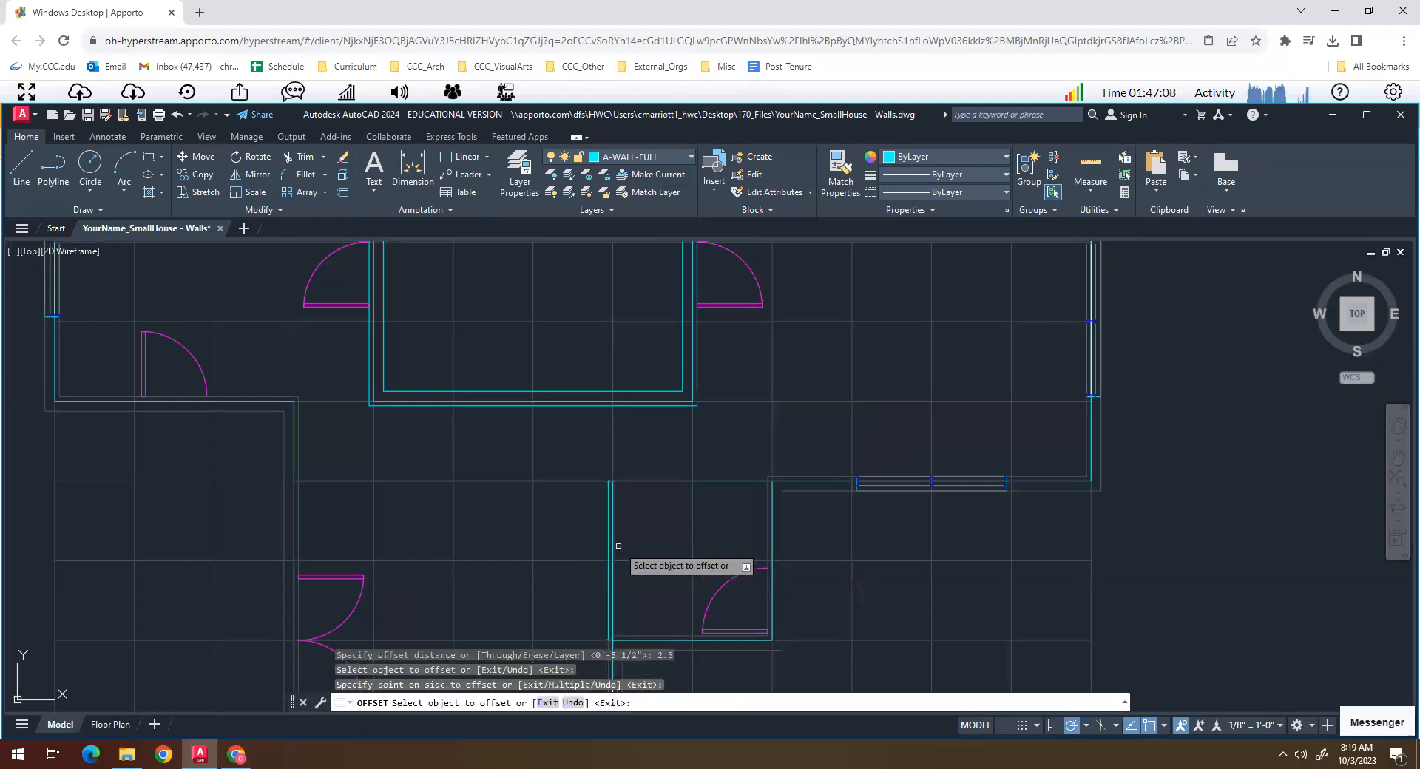
left_click(612, 545)
left_click(643, 545)
- Offset the horizontal interior wall line south of the courtyard to both sides by the same 2.5-inch distance
left_click(651, 479)
left_click(643, 490)
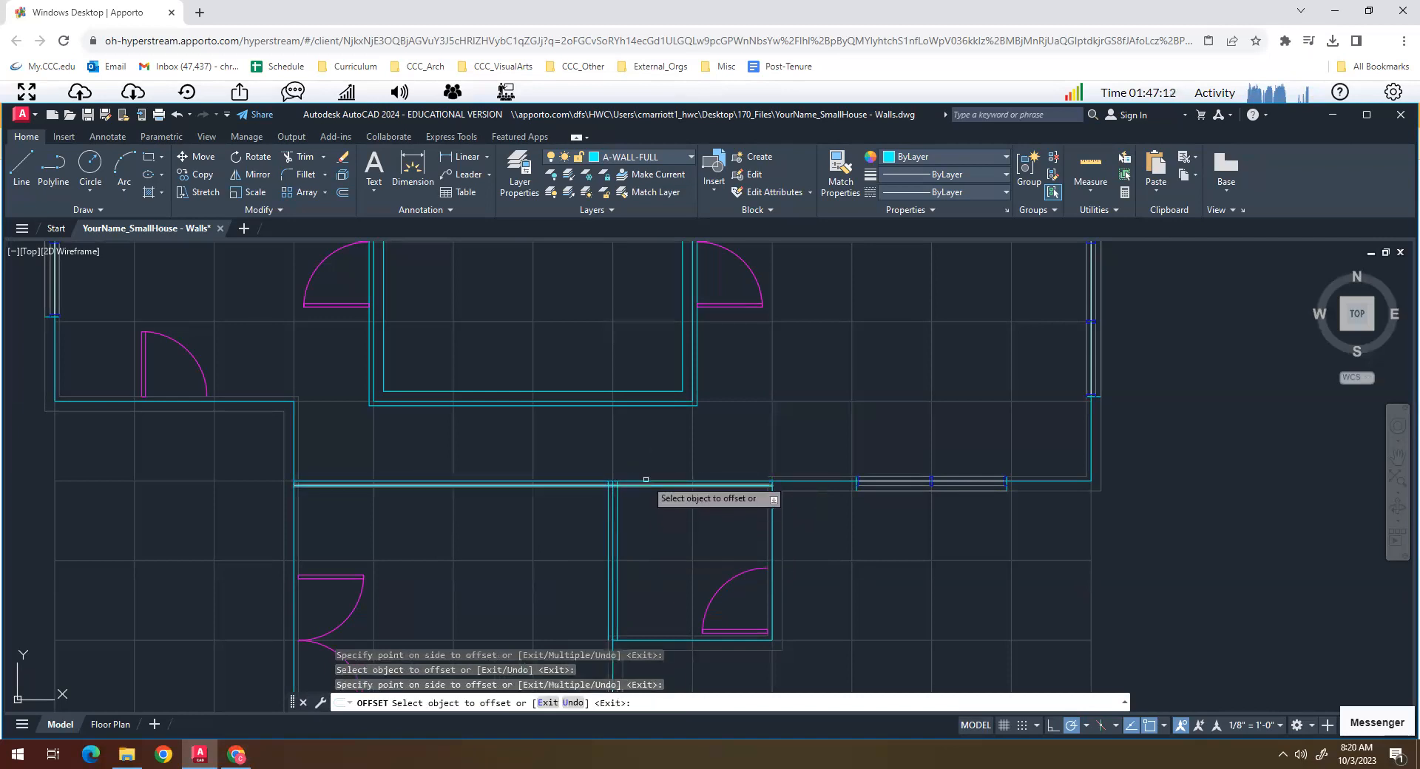
left_click(667, 481)
left_click(664, 462)
key("Return")
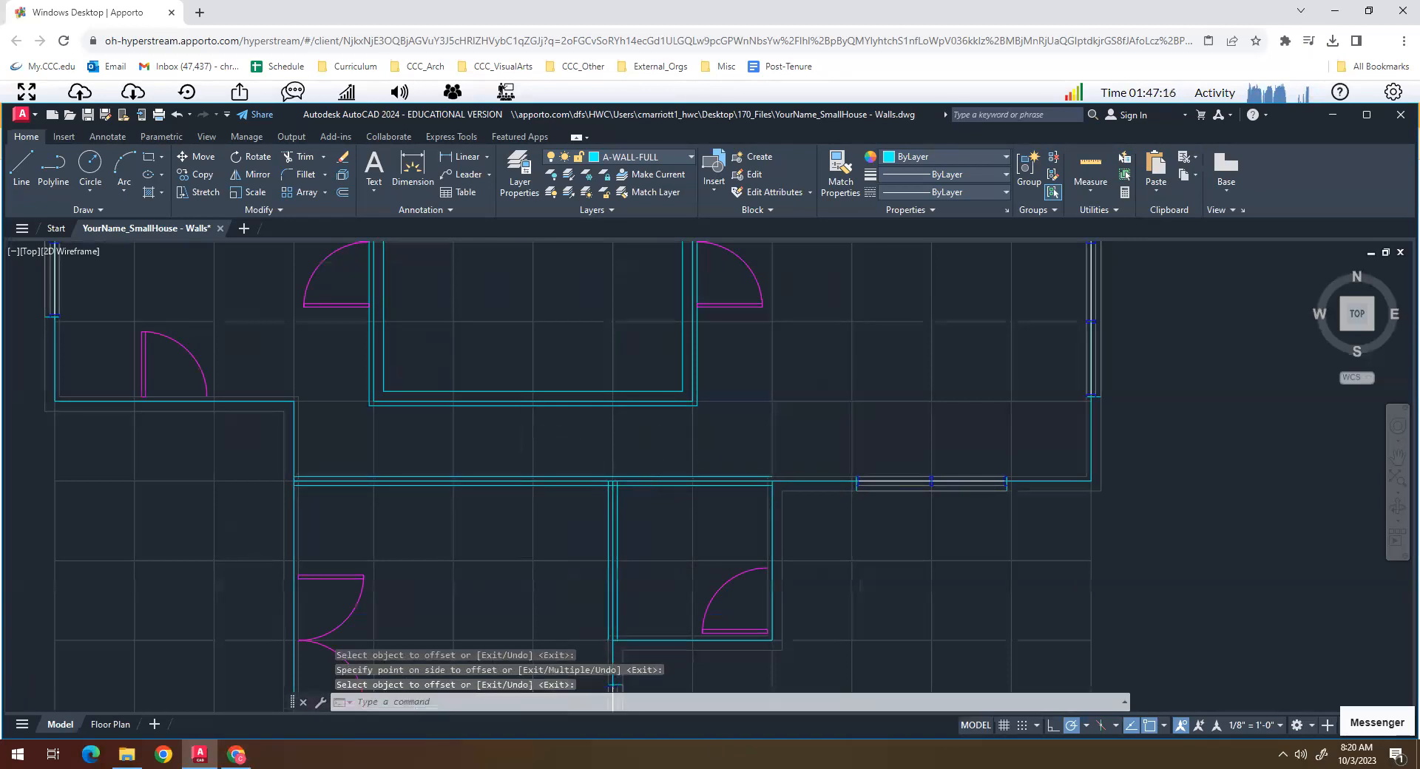
key("Escape")
key("Escape")
- Offset the vertical interior wall line in the northern wing by 2 1/2 inches to both sides
scroll(457, 384, "down", 5)
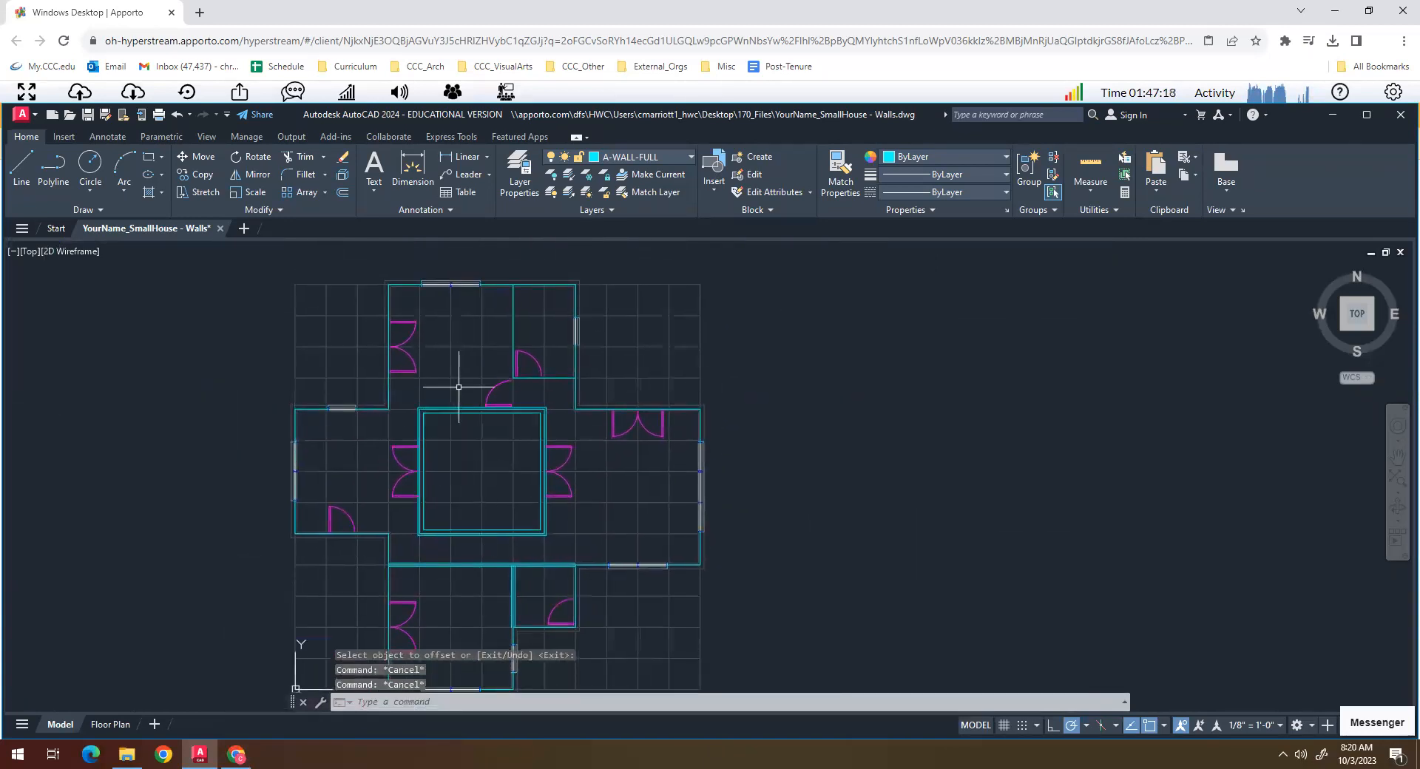
scroll(458, 384, "up", 6)
type("o")
key("Return")
key("Return")
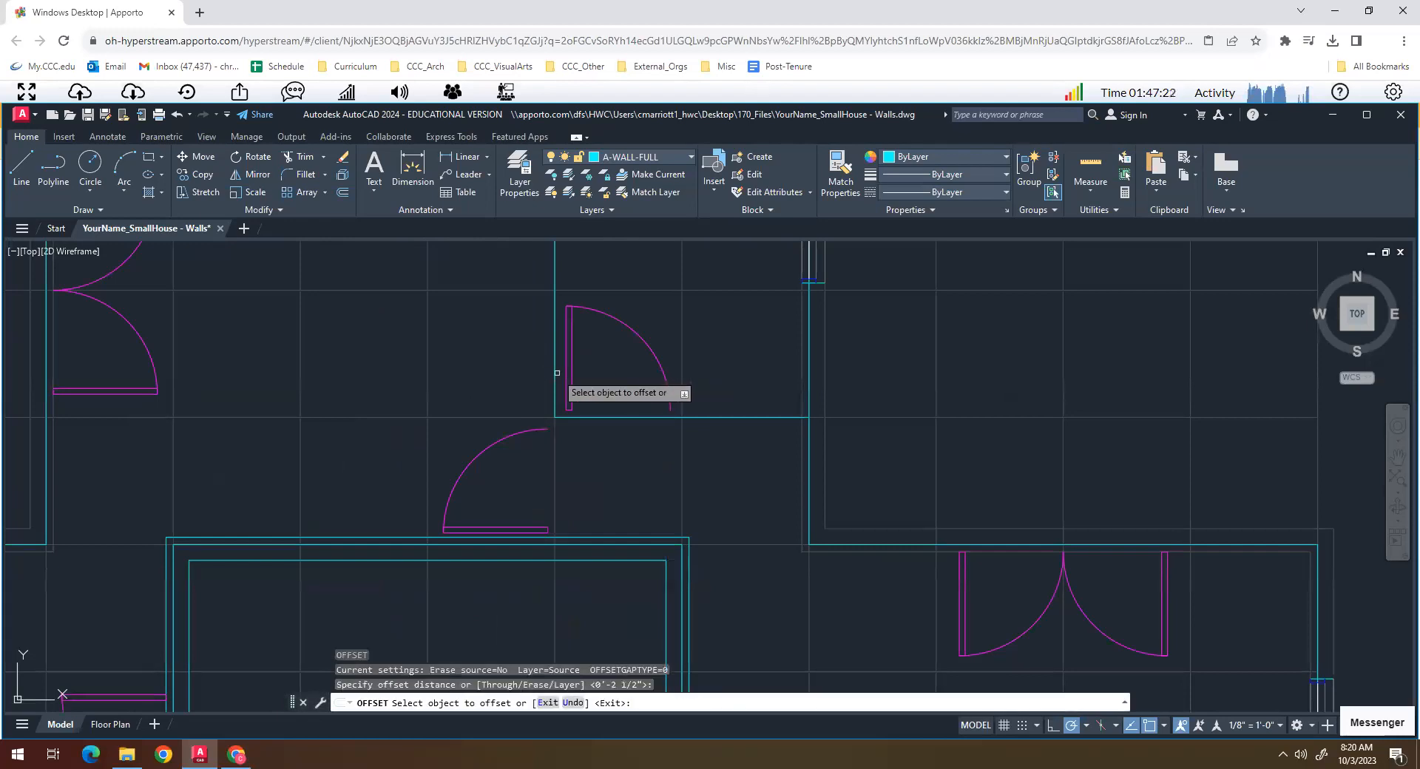
left_click(556, 372)
left_click(522, 374)
left_click(554, 381)
left_click(611, 374)
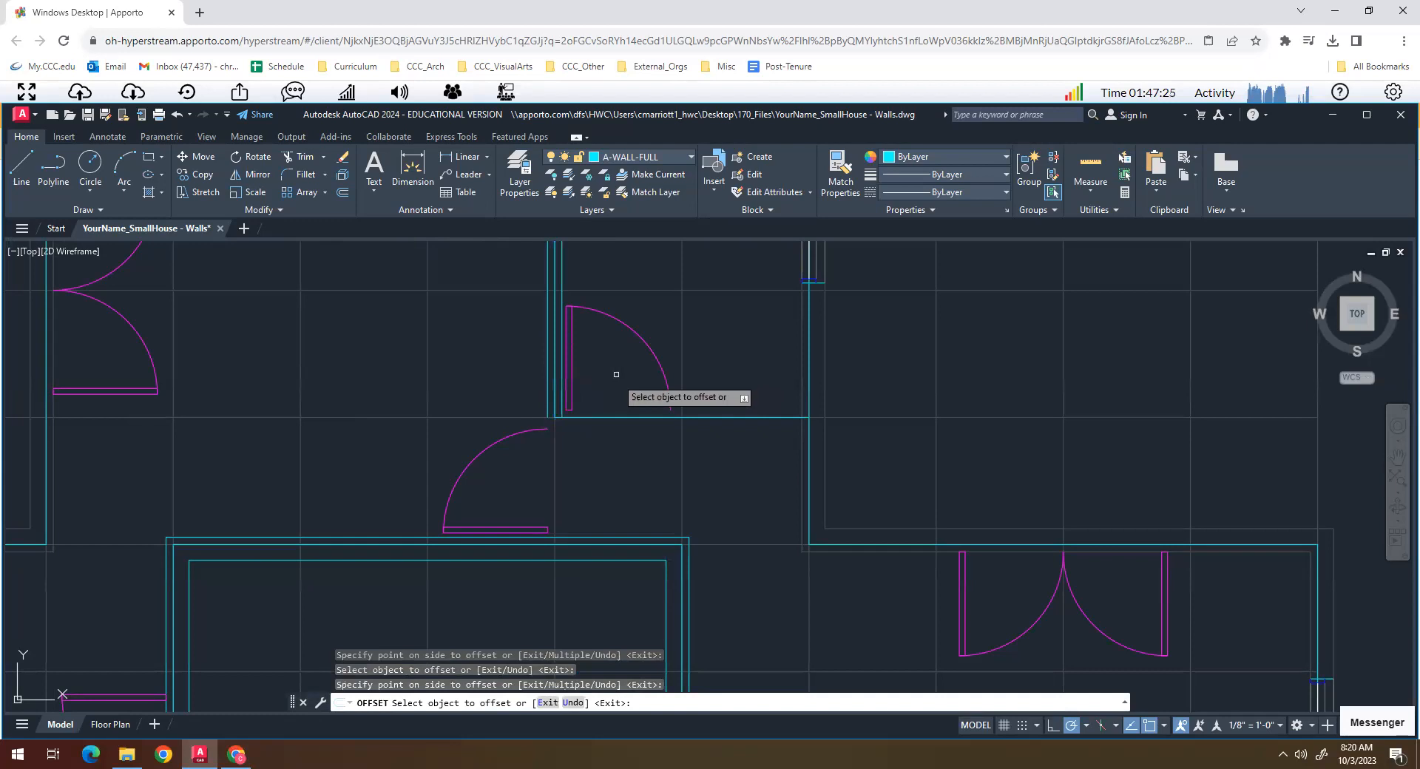
- Offset the short horizontal interior wall line of the small northern room by 2 1/2 inches to both sides
left_click(633, 418)
left_click(636, 386)
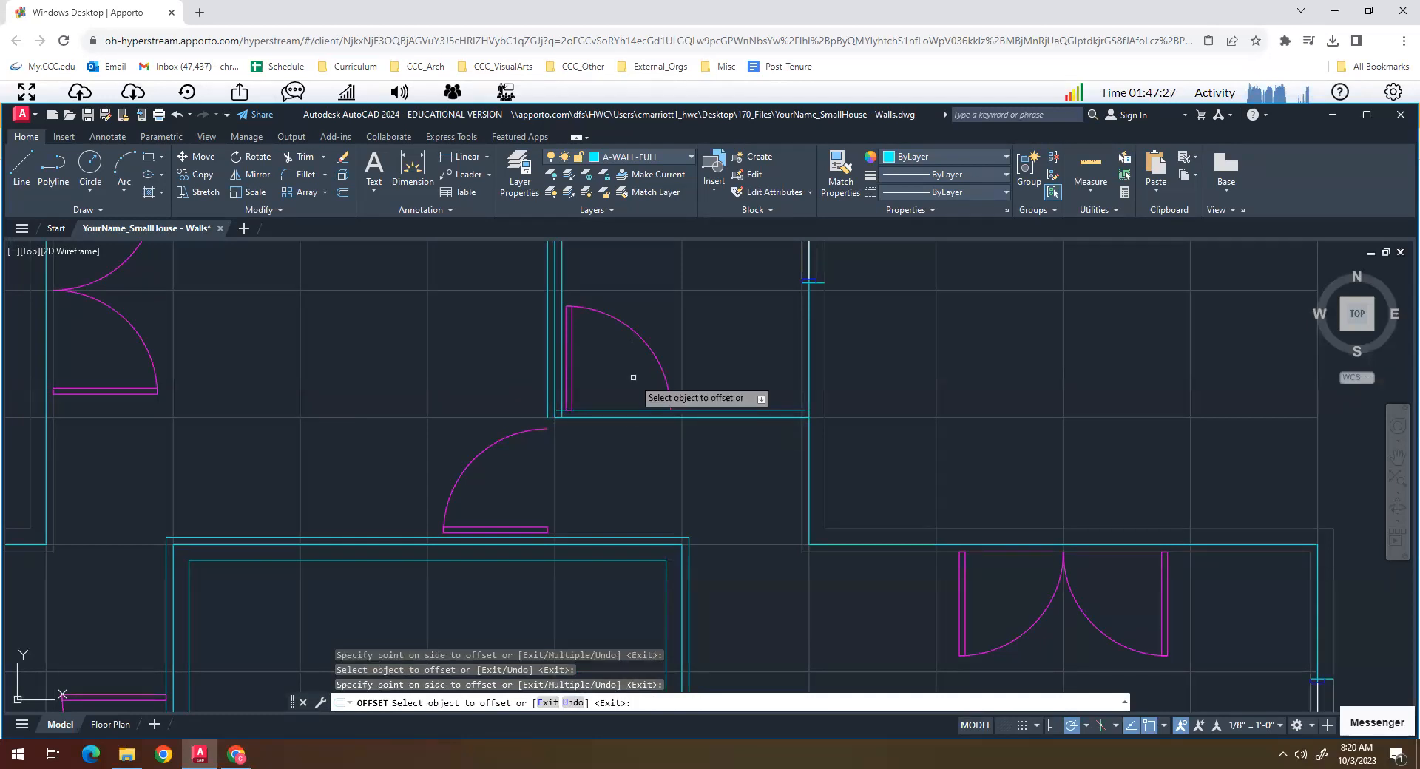
left_click(627, 419)
left_click(631, 452)
key("Return")
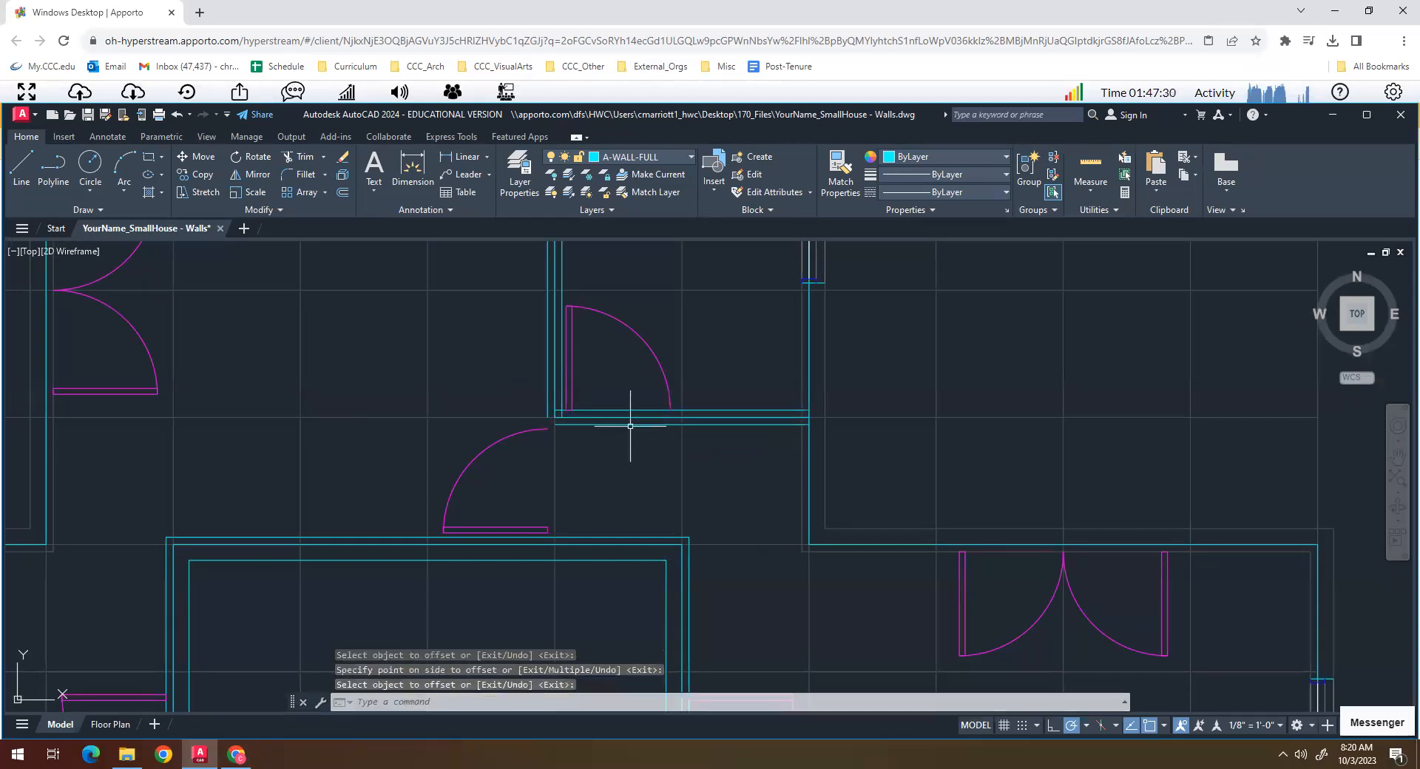
- Move the four offset lines of the northern interior walls to the X-GRID layer and clear the selection
left_click(627, 423)
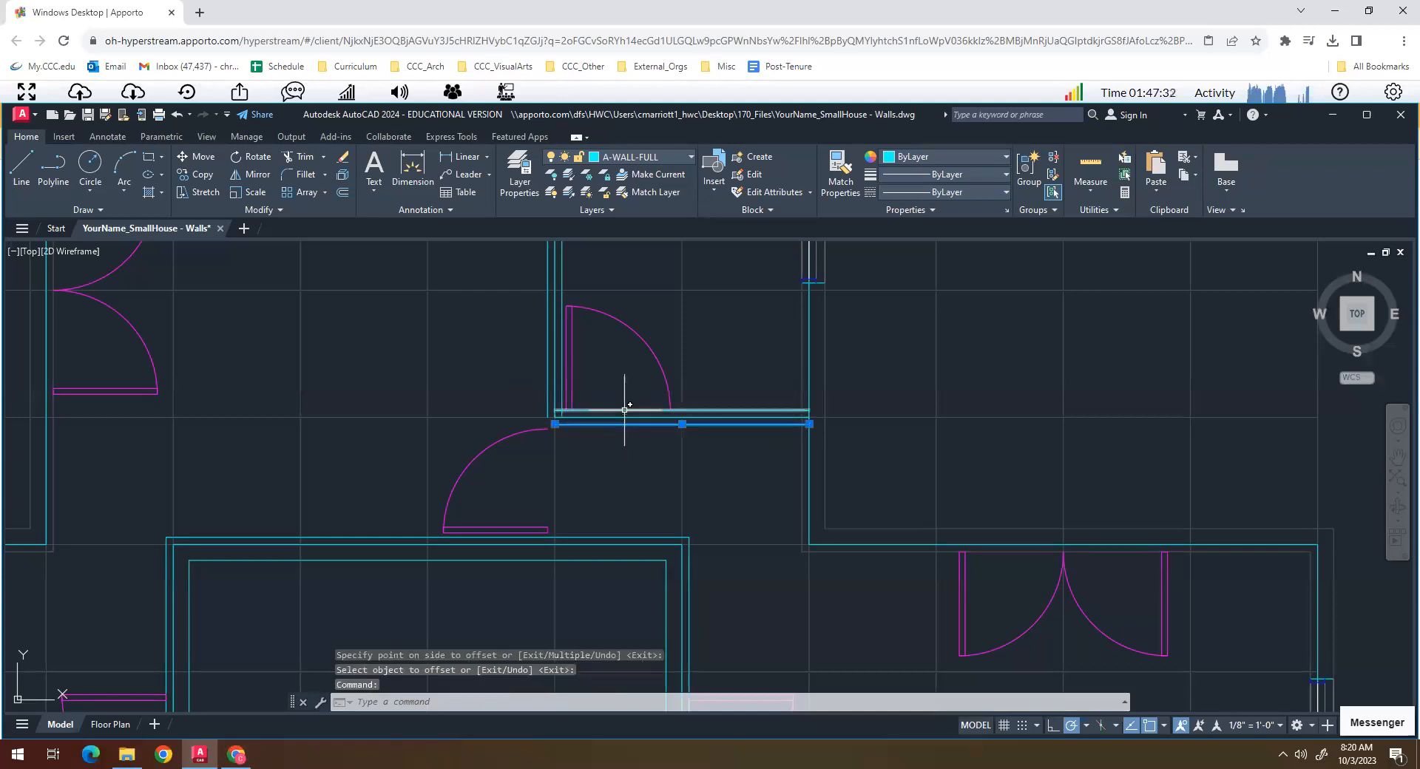
left_click(625, 410)
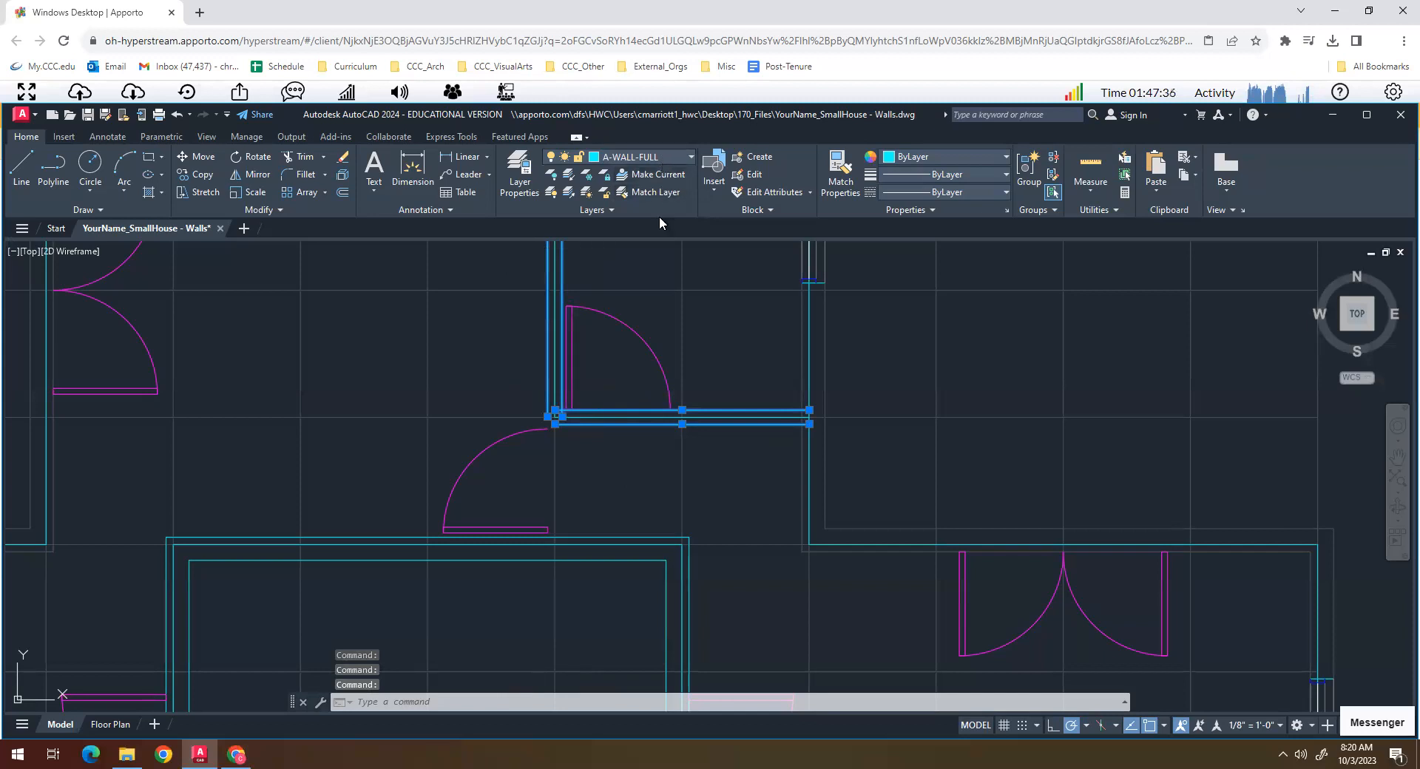
left_click(651, 156)
left_click(621, 534)
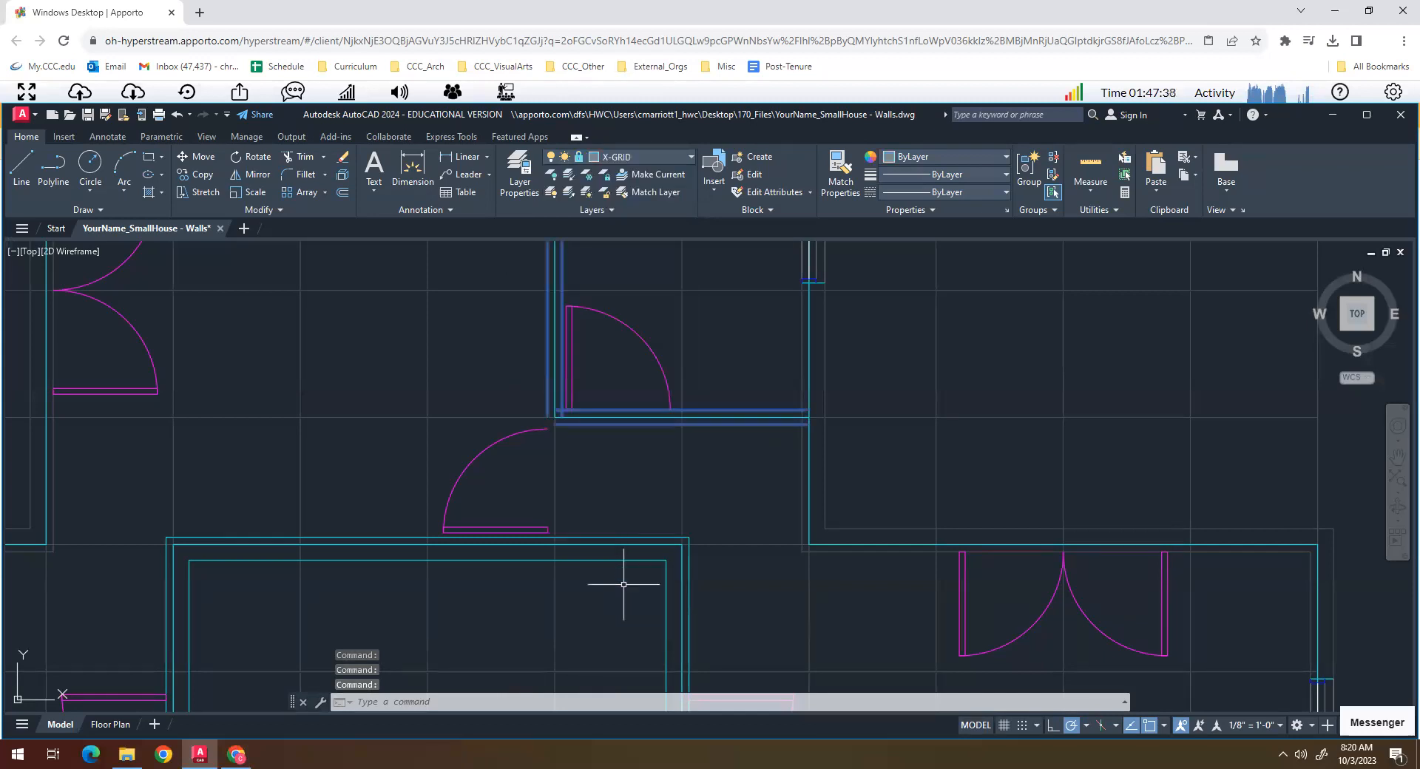
scroll(623, 584, "down", 4)
key("Escape")
key("Escape")
- Move the courtyard's inner and outer offset outlines and the southern interior walls' offset lines to the X-GRID layer
middle_click_drag(602, 648, 581, 479)
scroll(582, 480, "down", 2)
scroll(617, 442, "up", 6)
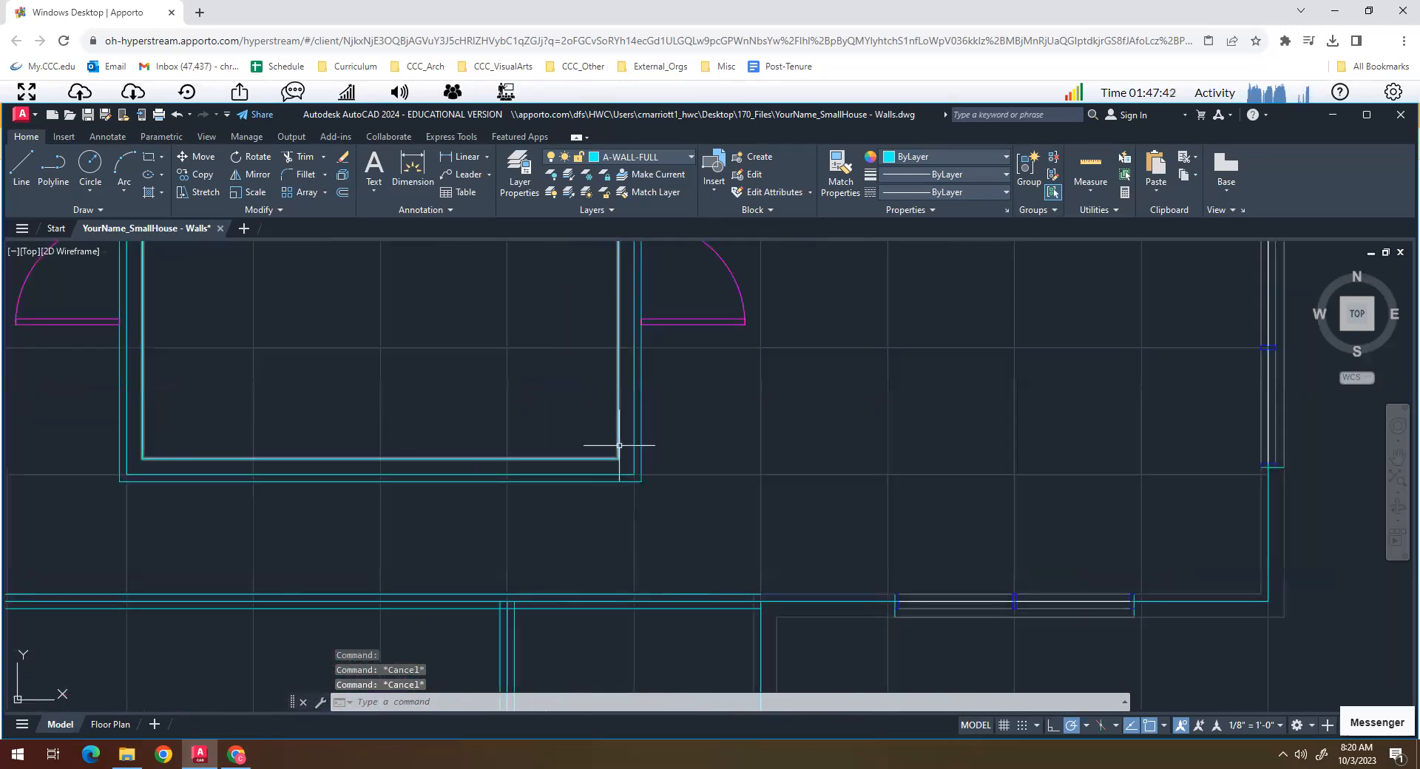
left_click(619, 443)
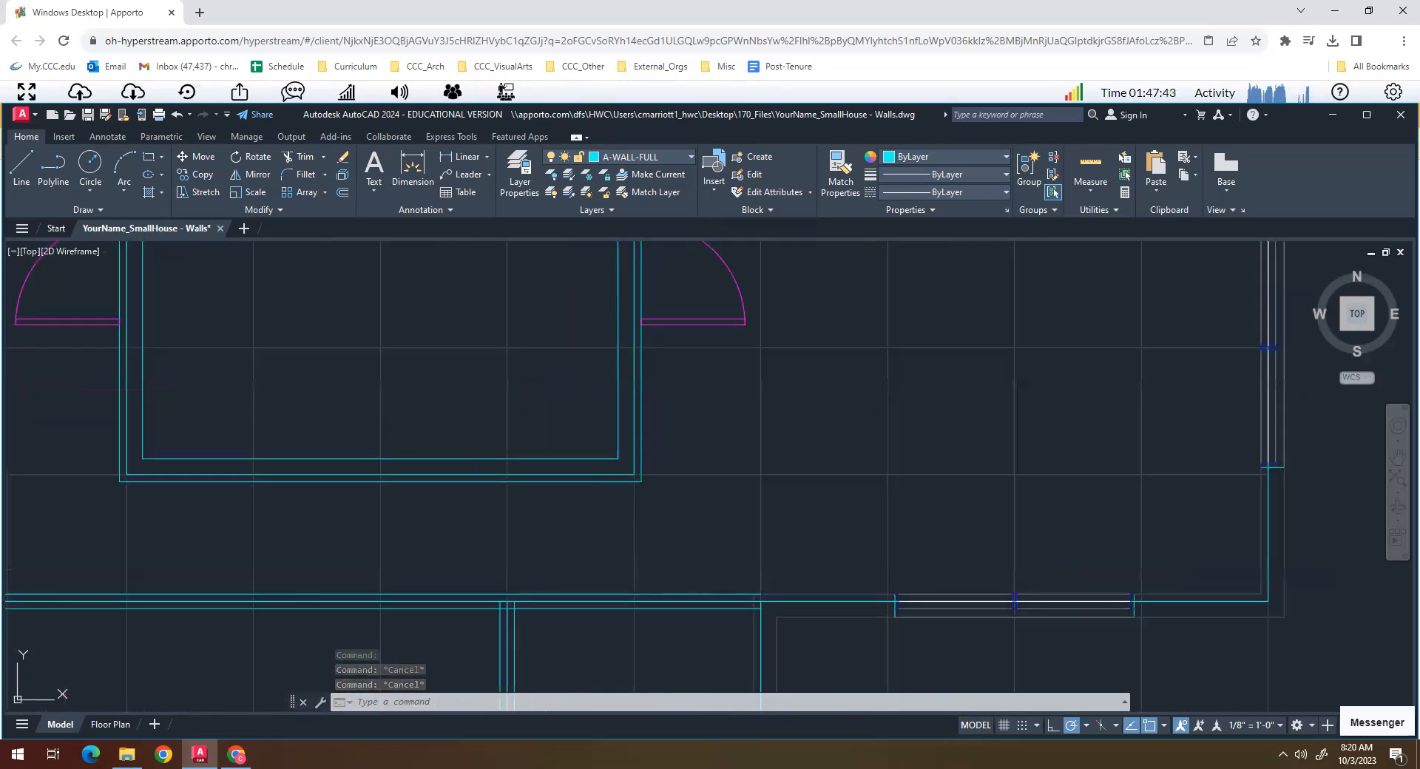
left_click(619, 445)
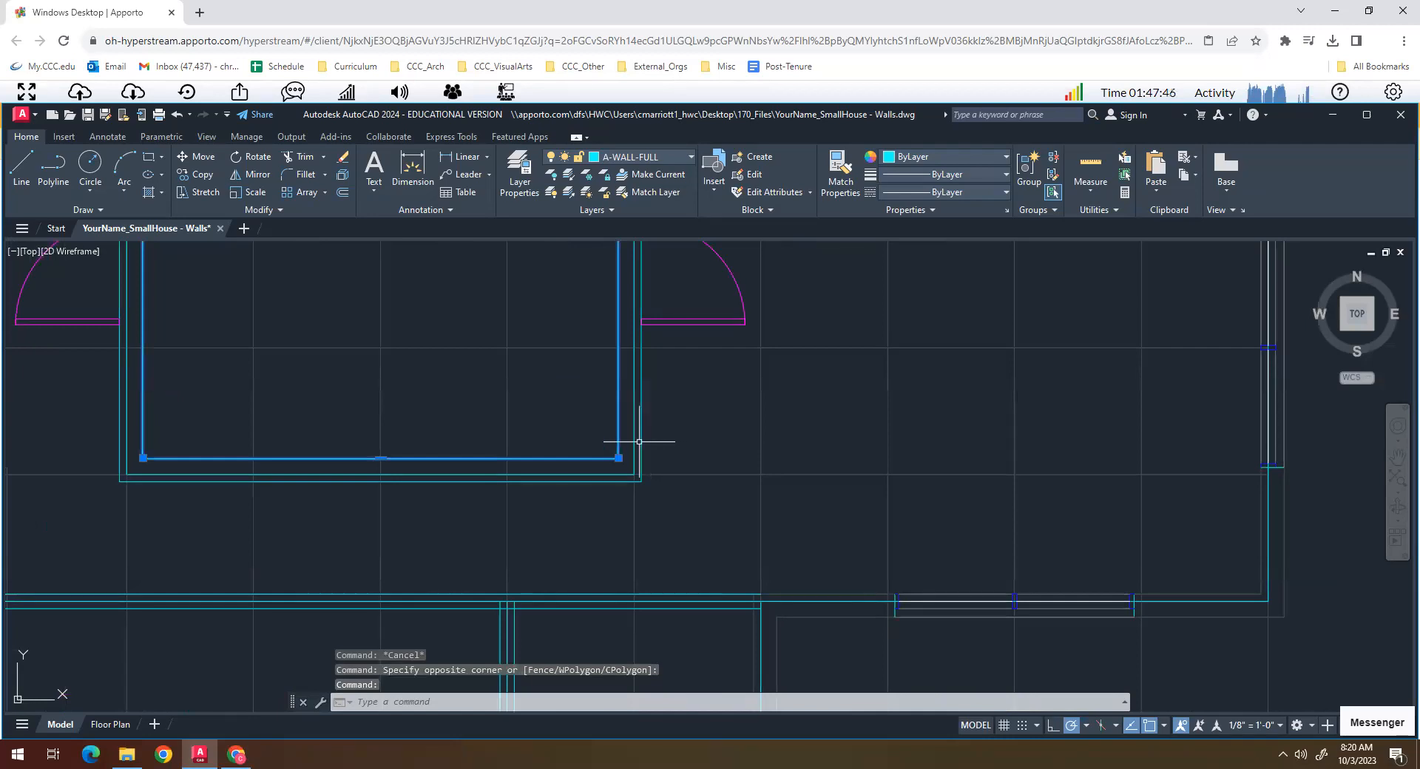
left_click(640, 441)
left_click(637, 594)
left_click(564, 610)
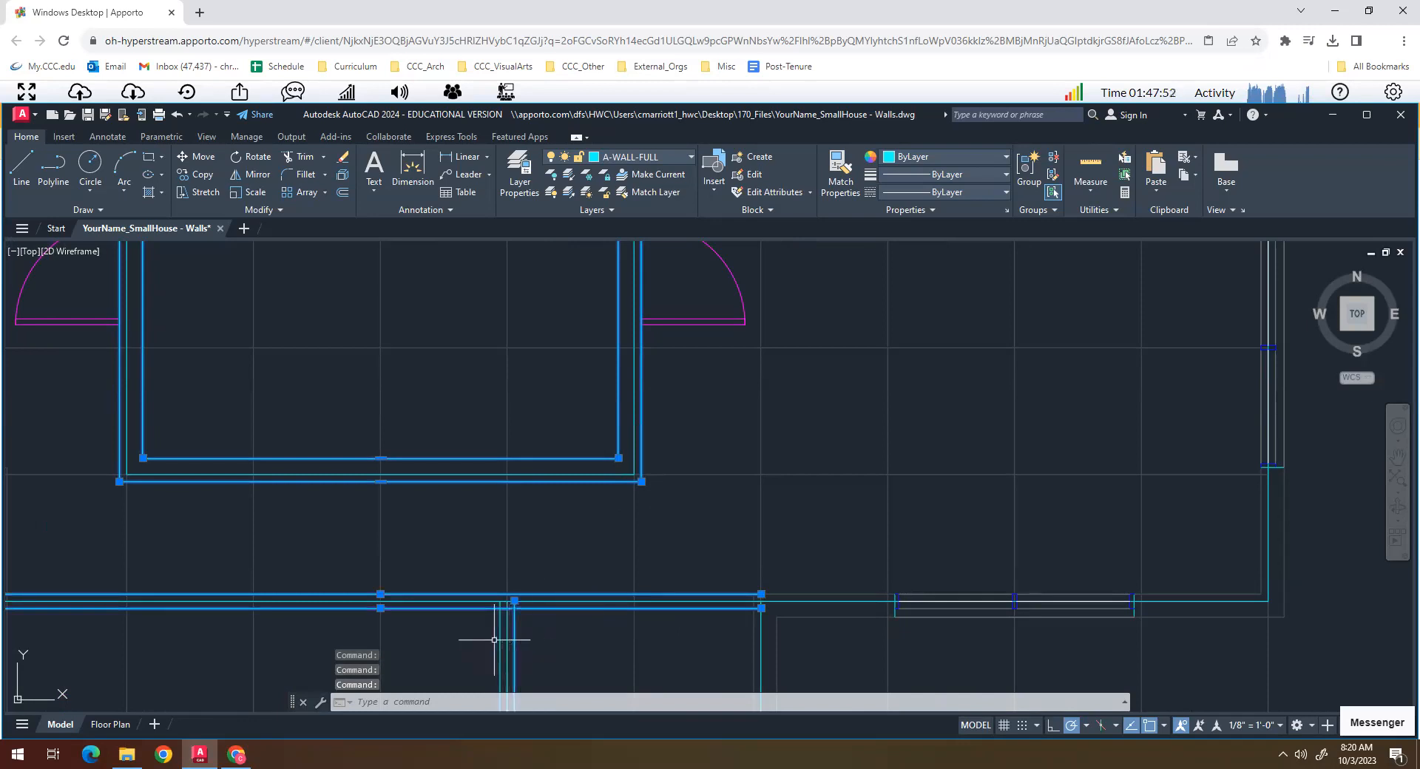
left_click(670, 159)
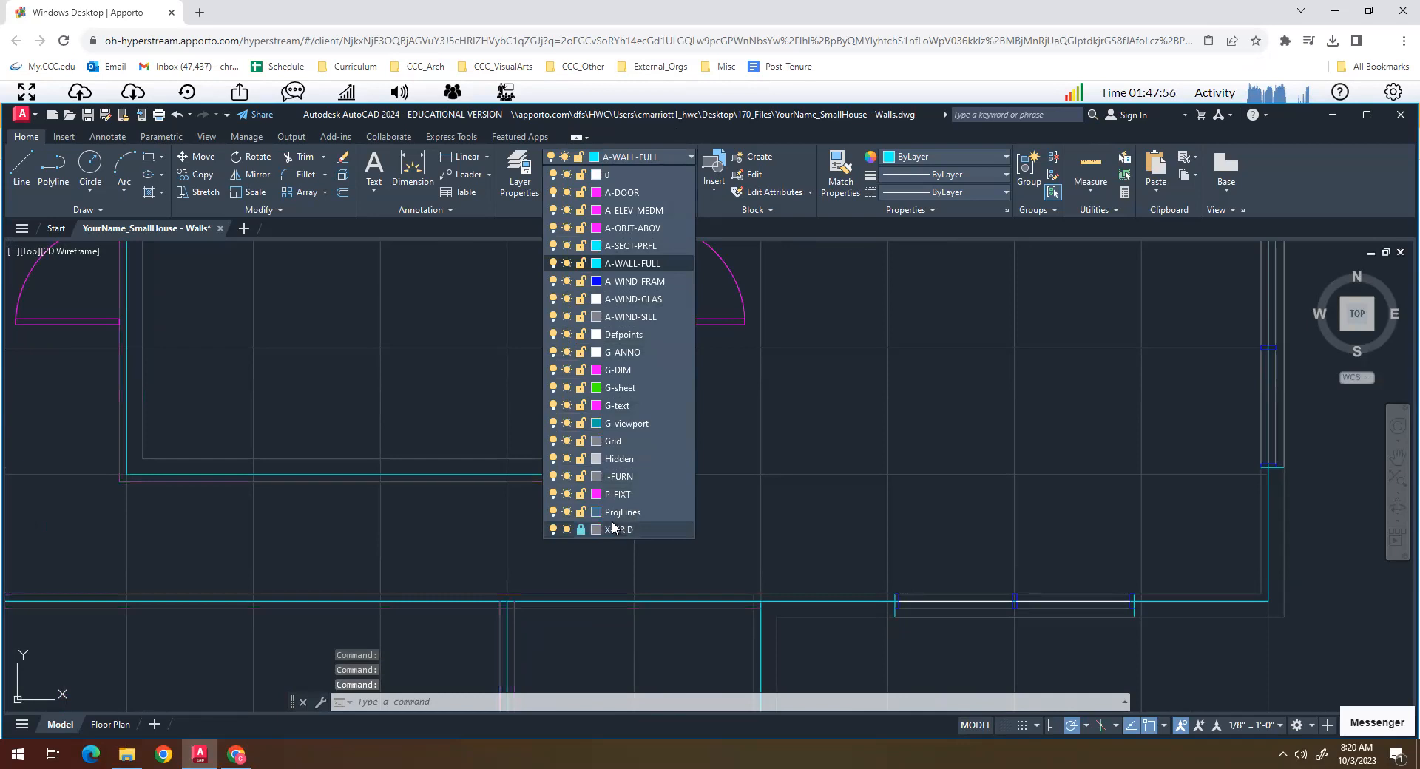
left_click(613, 528)
key("Escape")
key("Escape")
left_click(667, 589)
key("Escape")
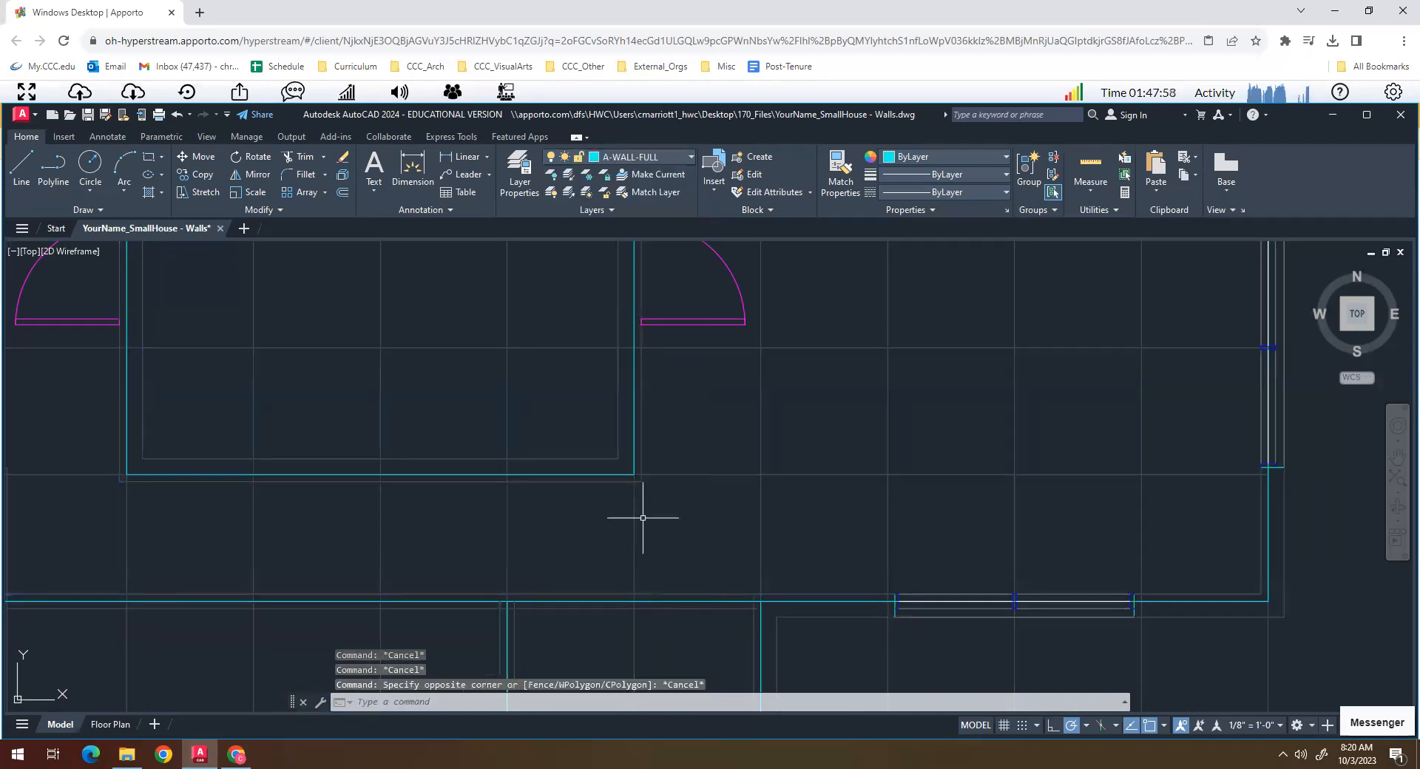
- Erase the original exterior wall outline between its two offset guide lines
scroll(633, 466, "down", 6)
middle_click_drag(638, 475, 643, 517)
scroll(675, 391, "up", 6)
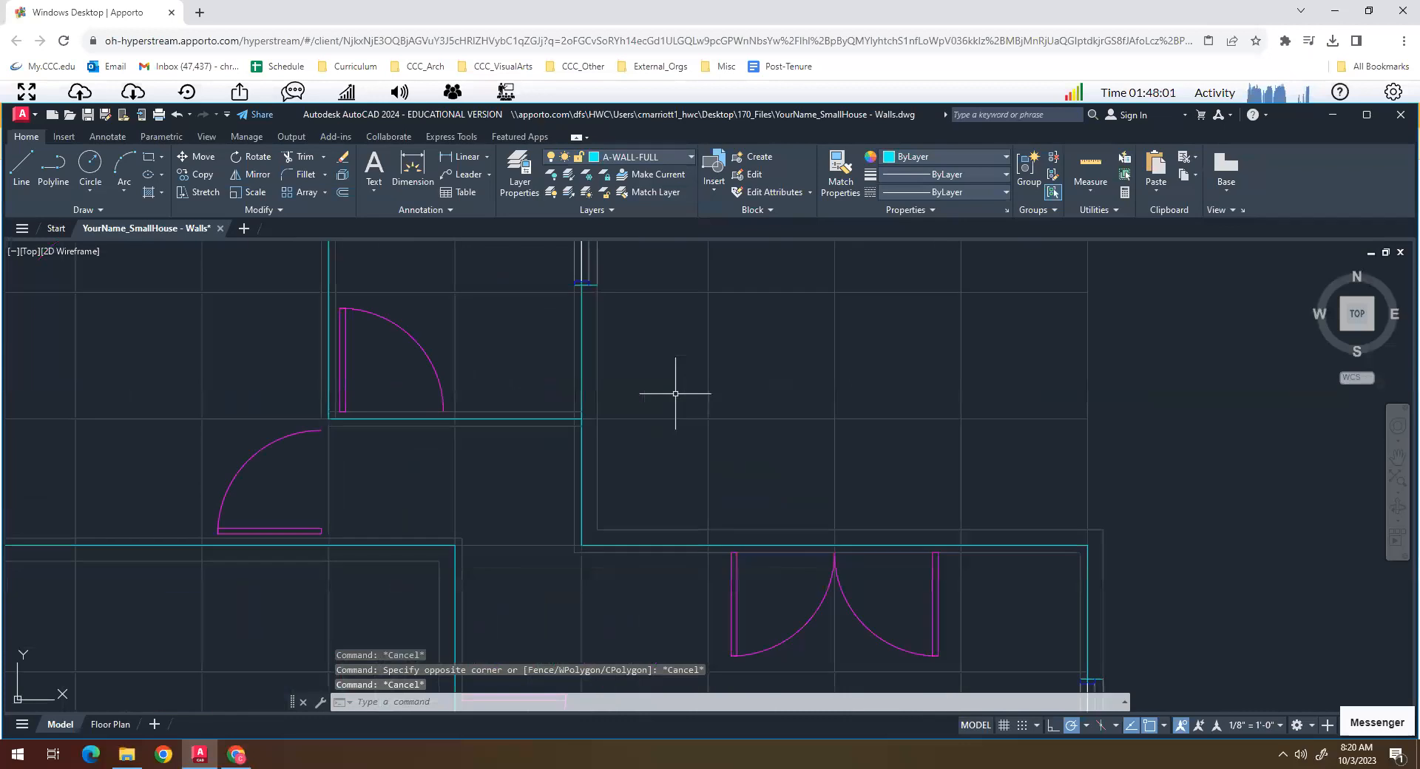
left_click(581, 383)
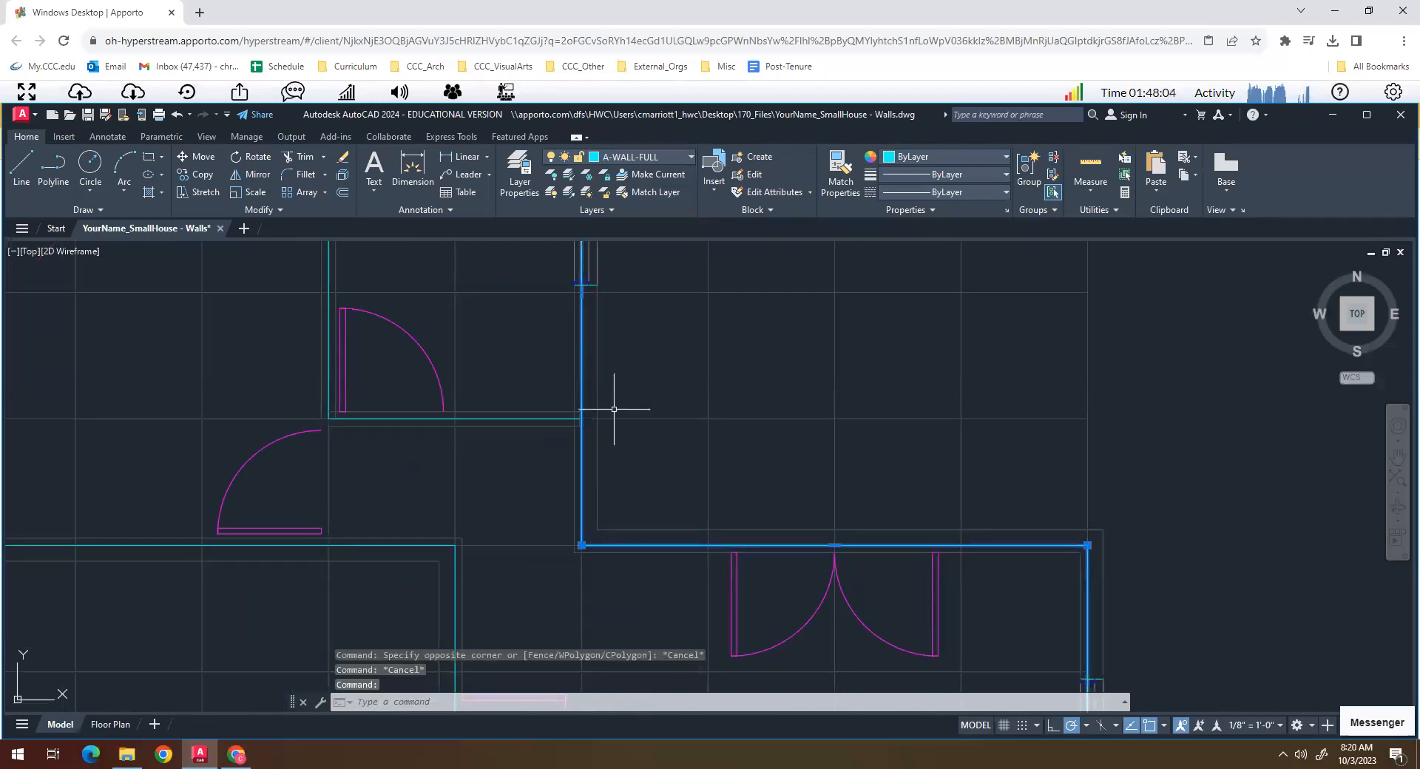
key("Delete")
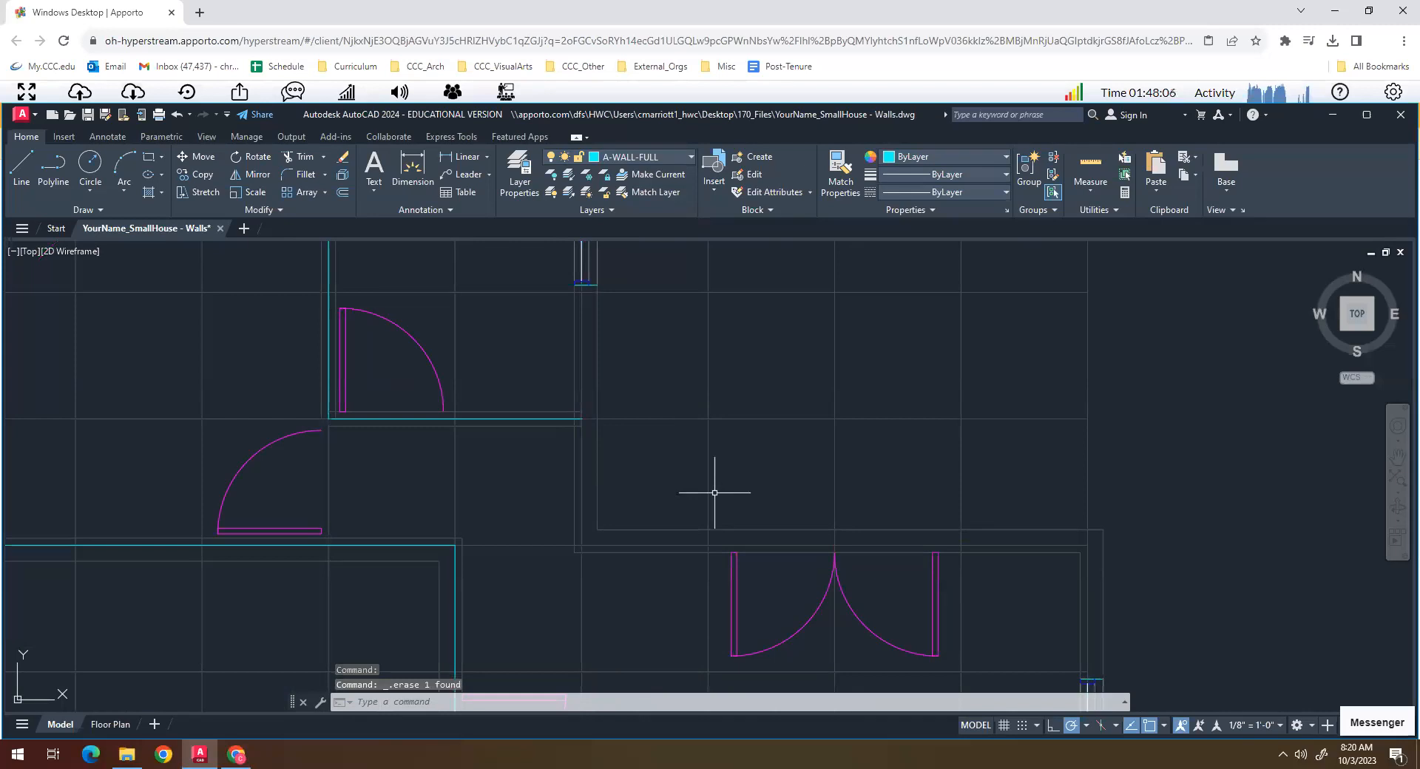
- Erase the original centre lines of the northern interior walls and the original central courtyard outline
left_click(512, 418)
type("e")
key("Return")
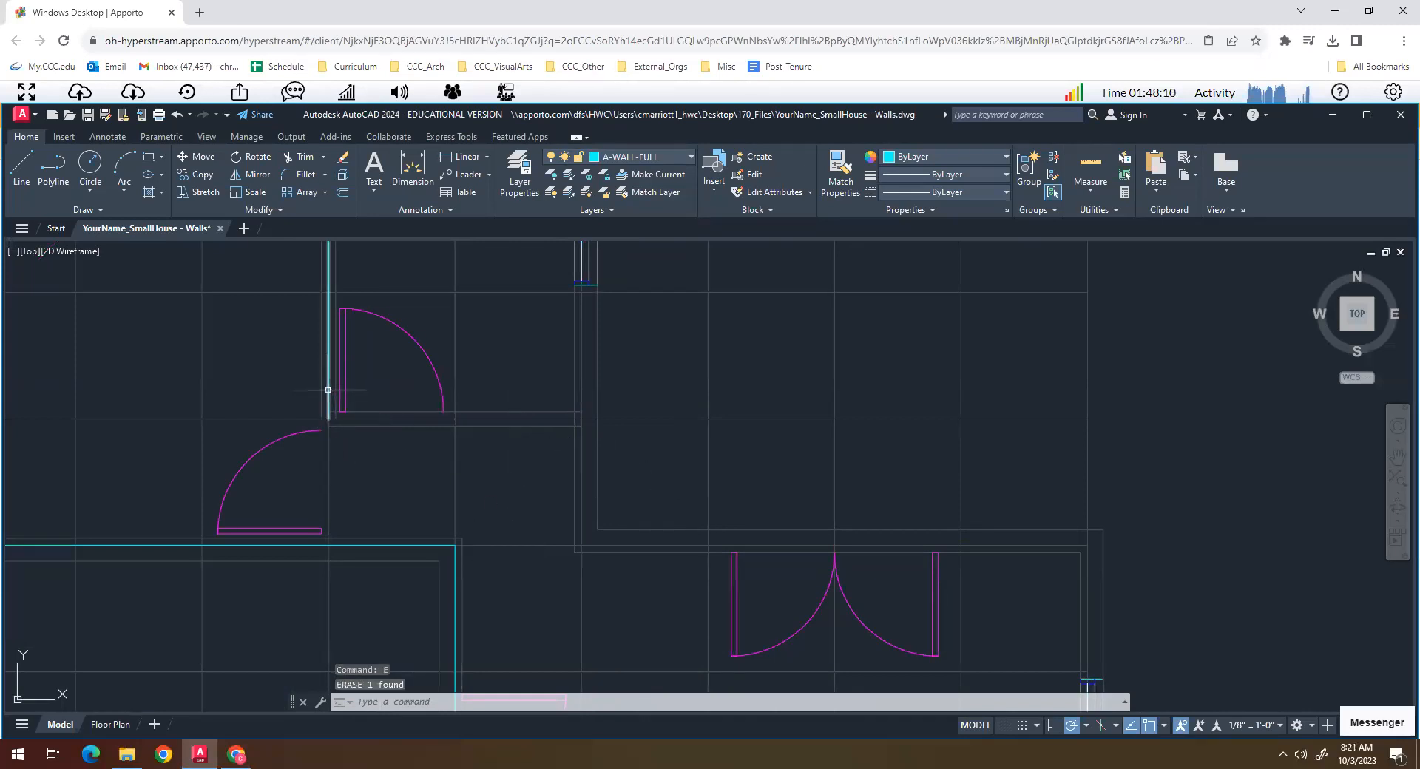
scroll(355, 443, "down", 4)
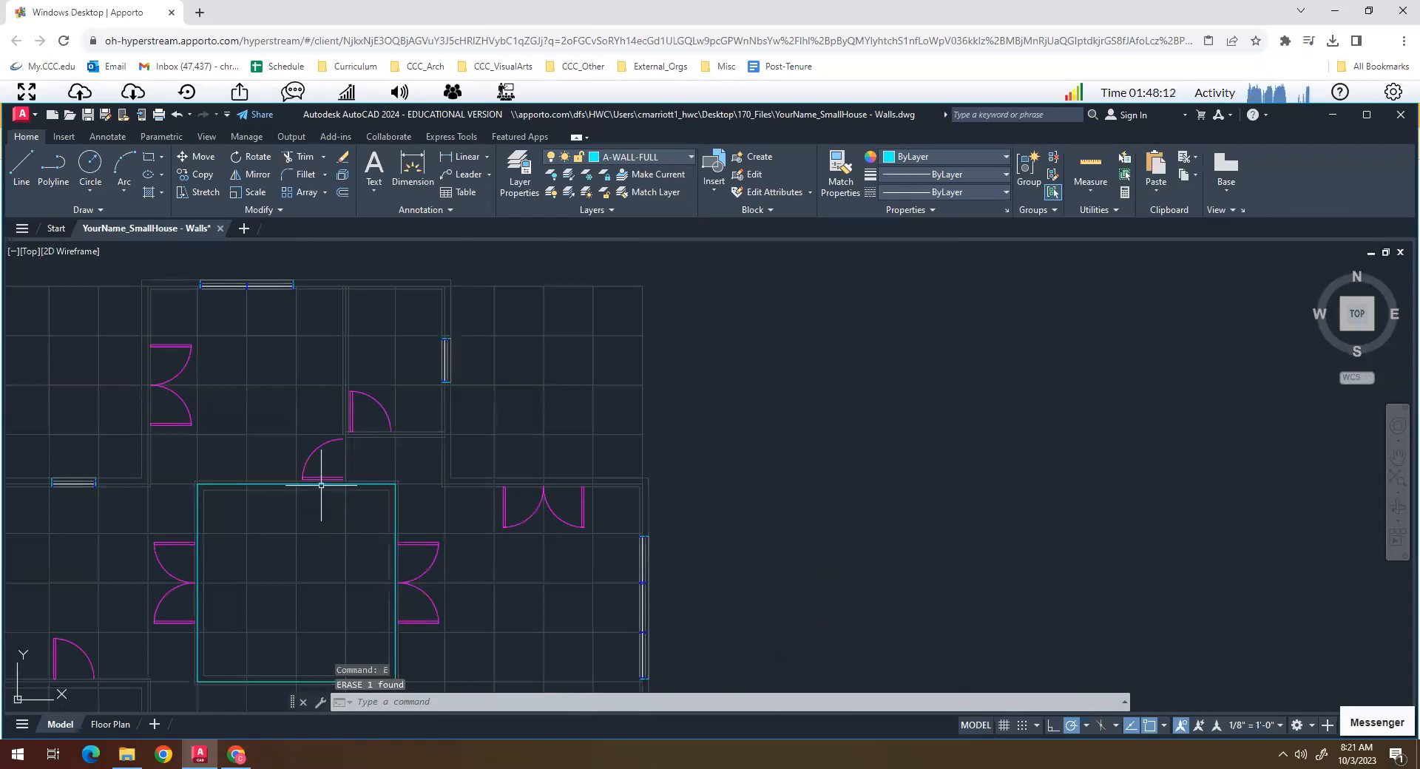
scroll(370, 519, "up", 4)
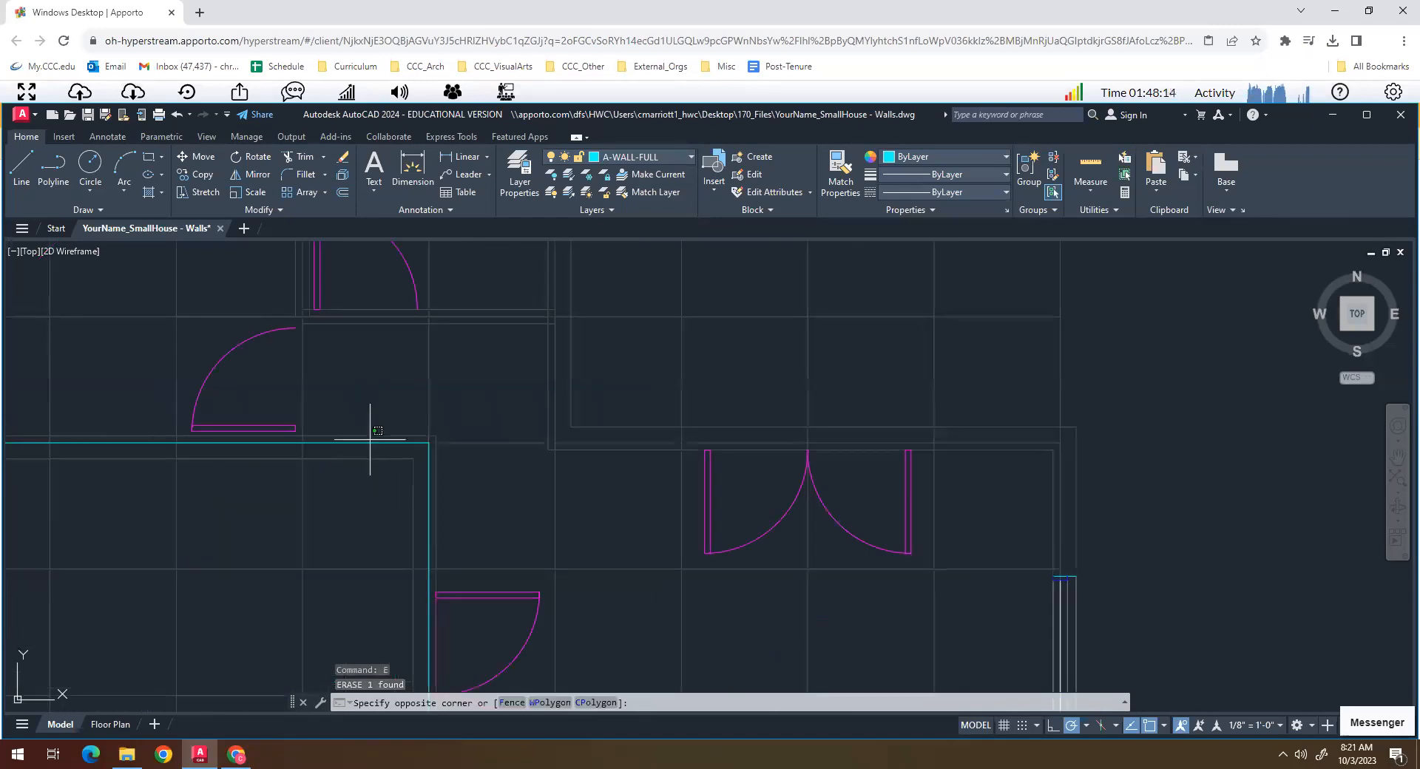
key("Escape")
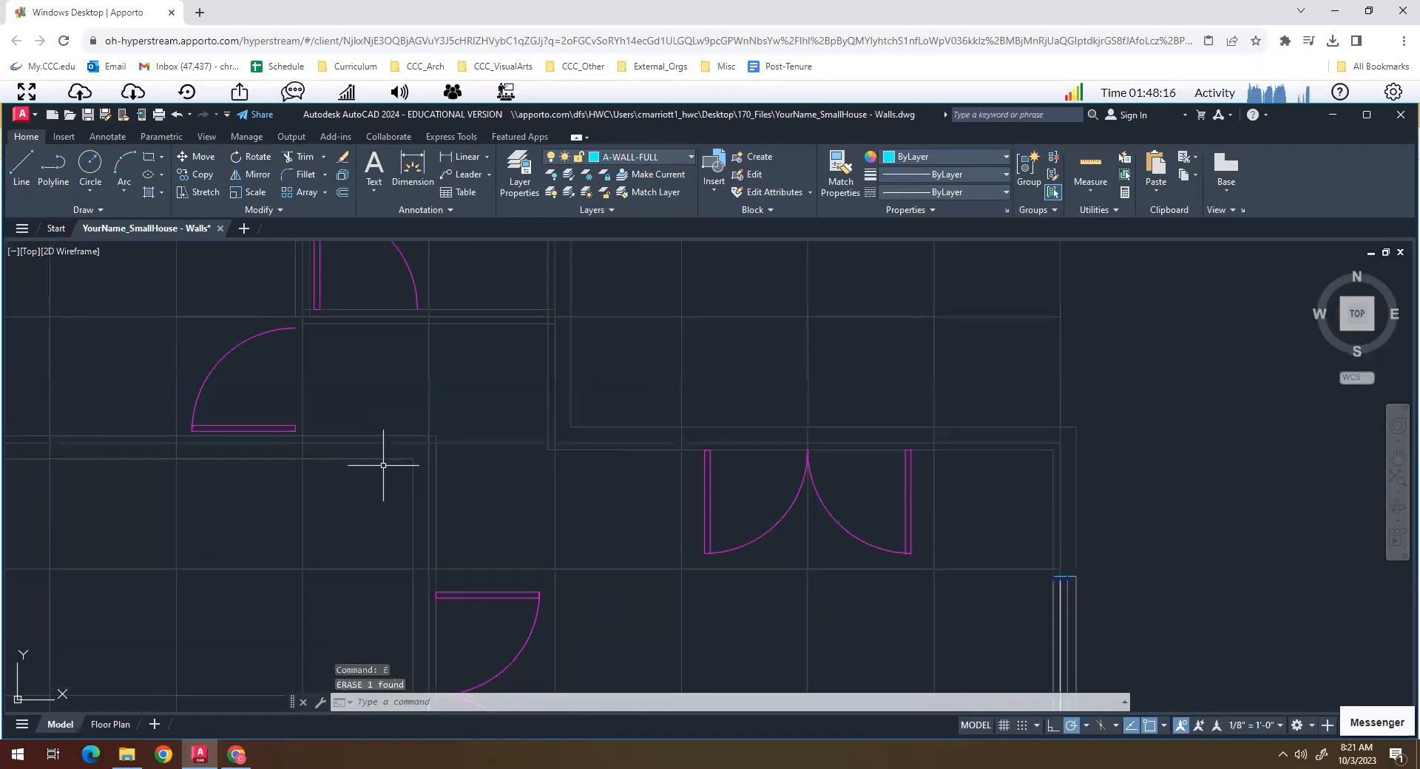
- Erase the original centre lines of the interior walls south of the courtyard
scroll(383, 465, "down", 4)
scroll(441, 465, "up", 5)
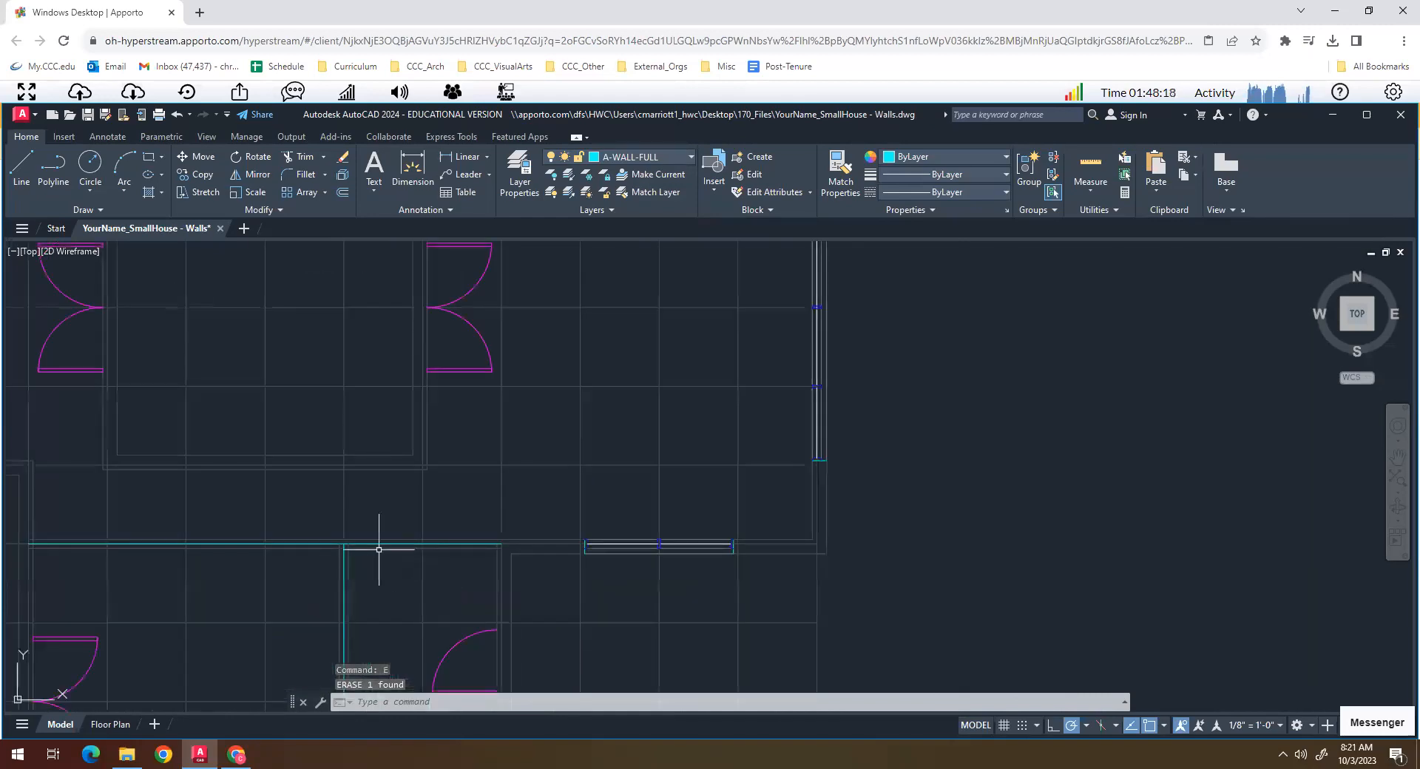
scroll(378, 549, "up", 4)
key("Return")
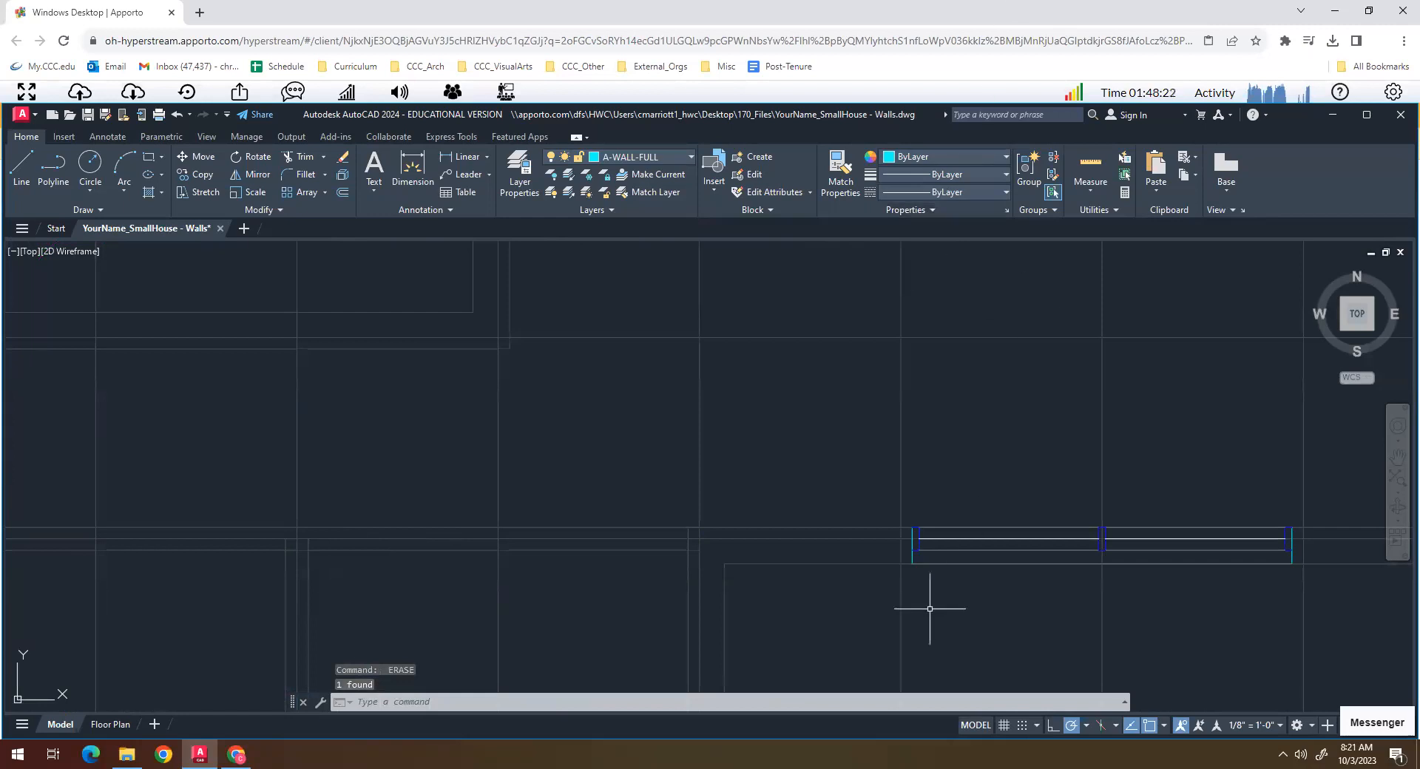
- Draw the outer wall face along the guides from the north window's east end around the northeast corner to the top of the east window
scroll(897, 570, "down", 6)
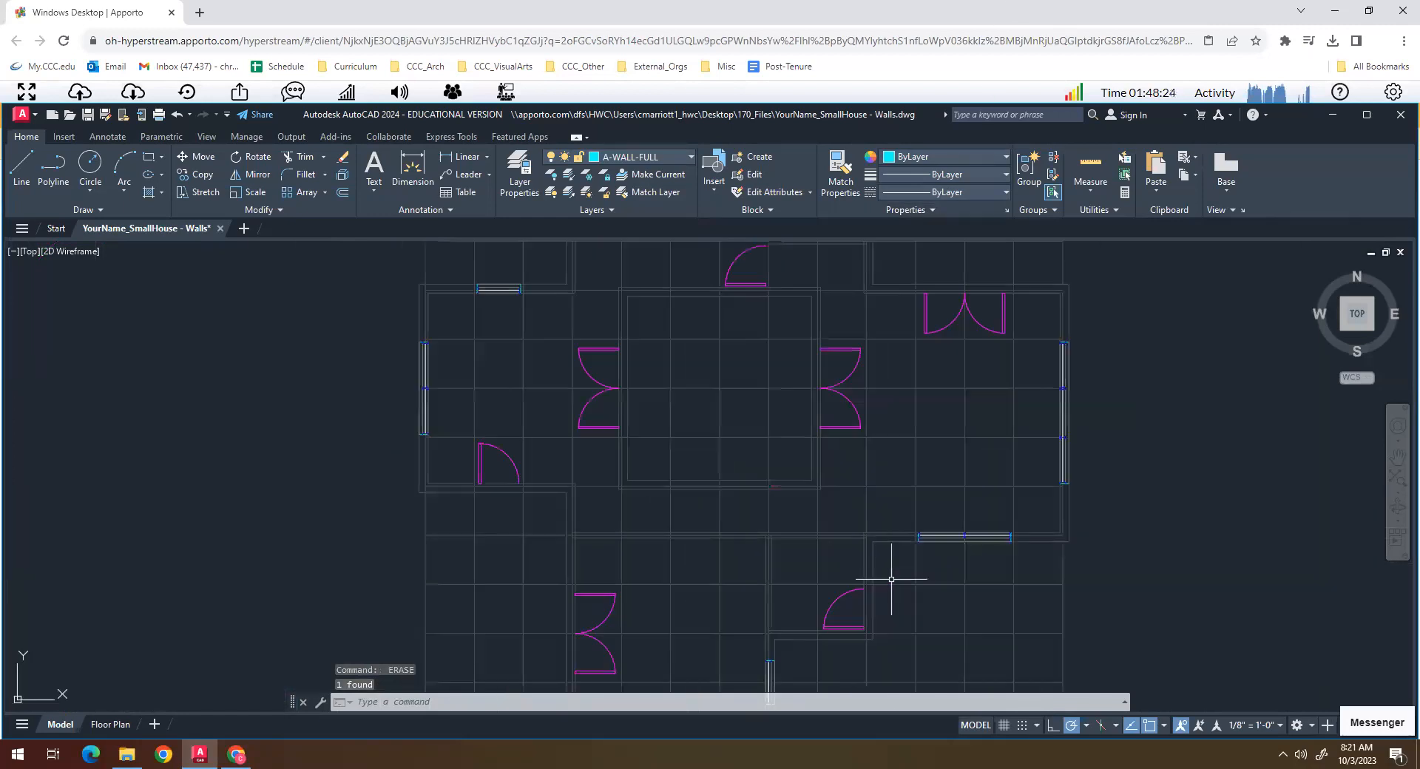
scroll(844, 557, "down", 5)
middle_click_drag(801, 529, 606, 495)
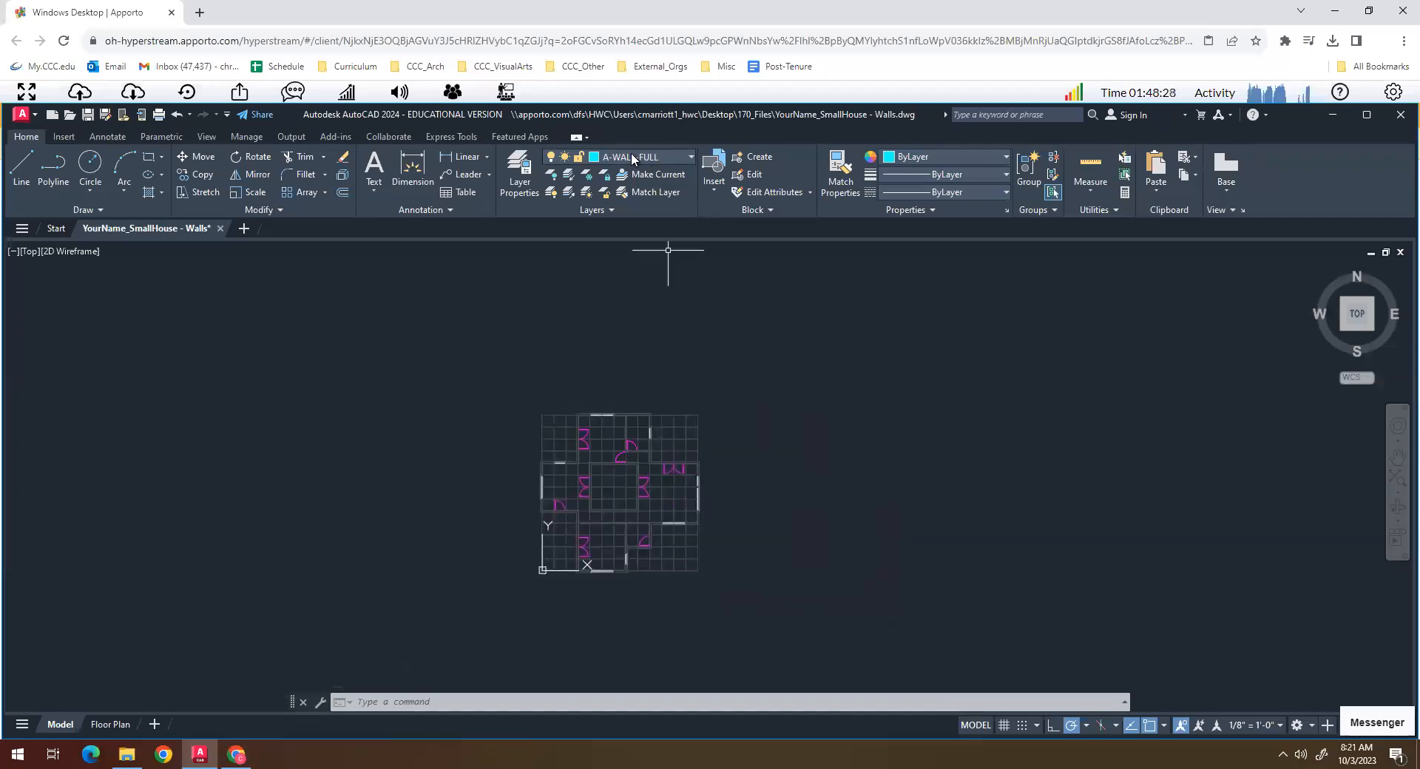
scroll(647, 366, "up", 6)
middle_click_drag(646, 364, 564, 598)
scroll(472, 362, "up", 4)
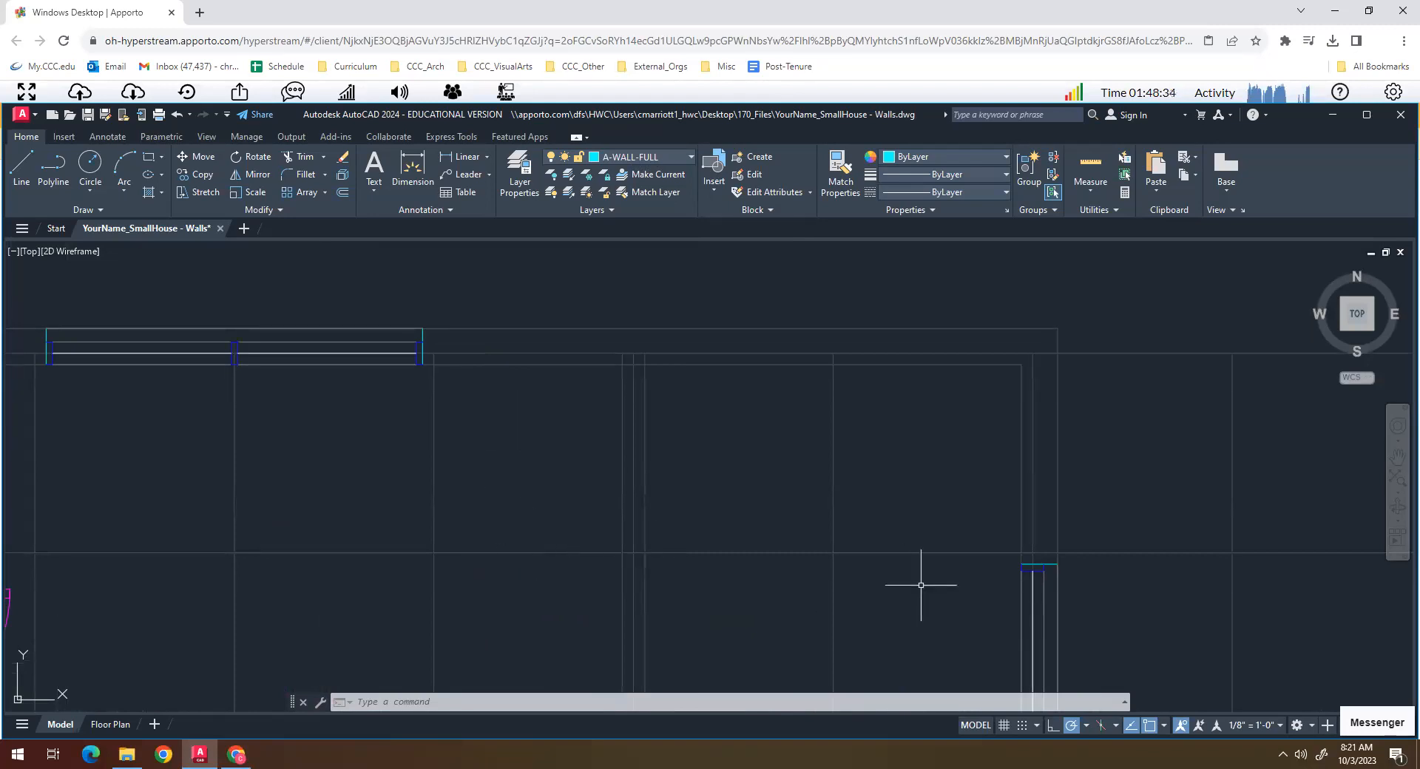
type("l")
key("Return")
left_click(422, 328)
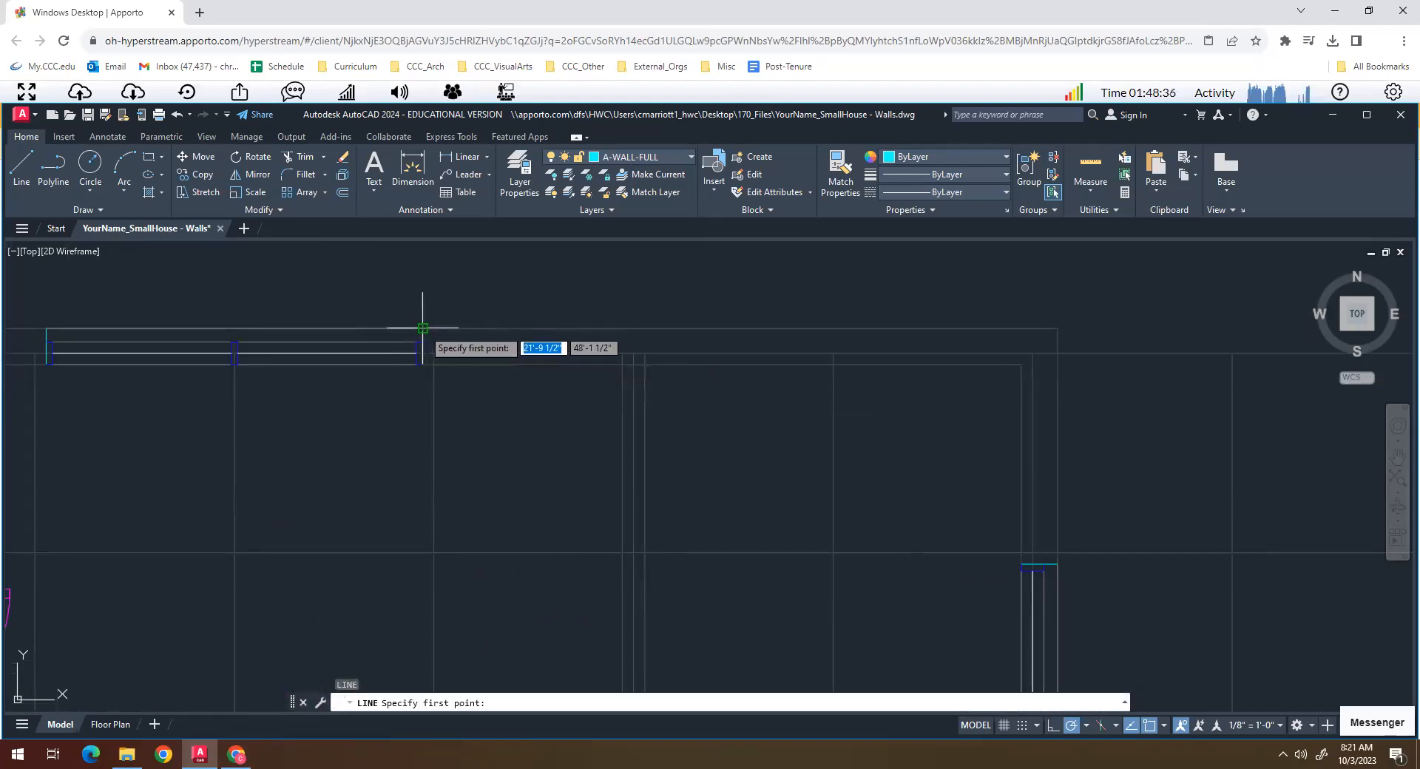
left_click(1057, 327)
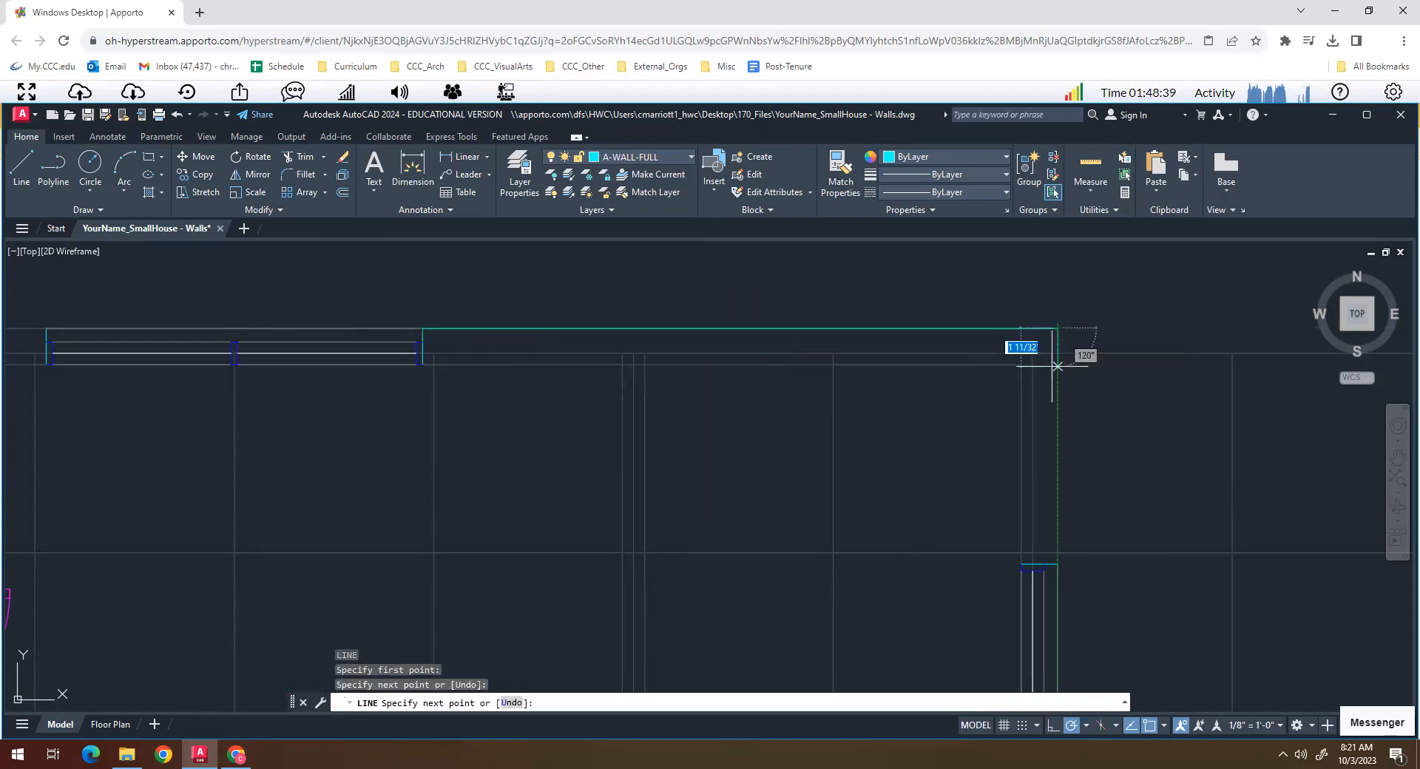
left_click(1057, 564)
key("Return")
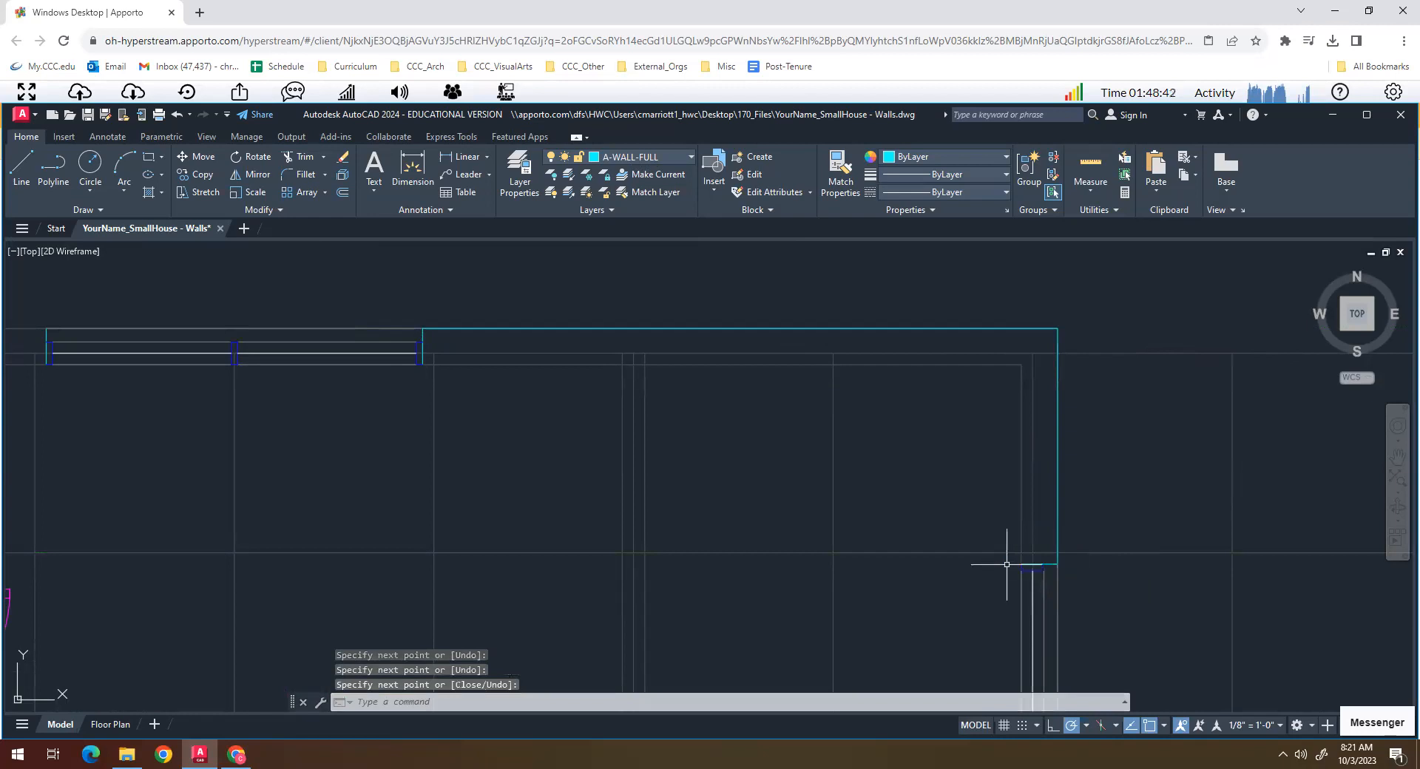
- Draw the inner wall face from the top of the east window around the northeast corner to the north window's east end
key("Return")
left_click(1021, 565)
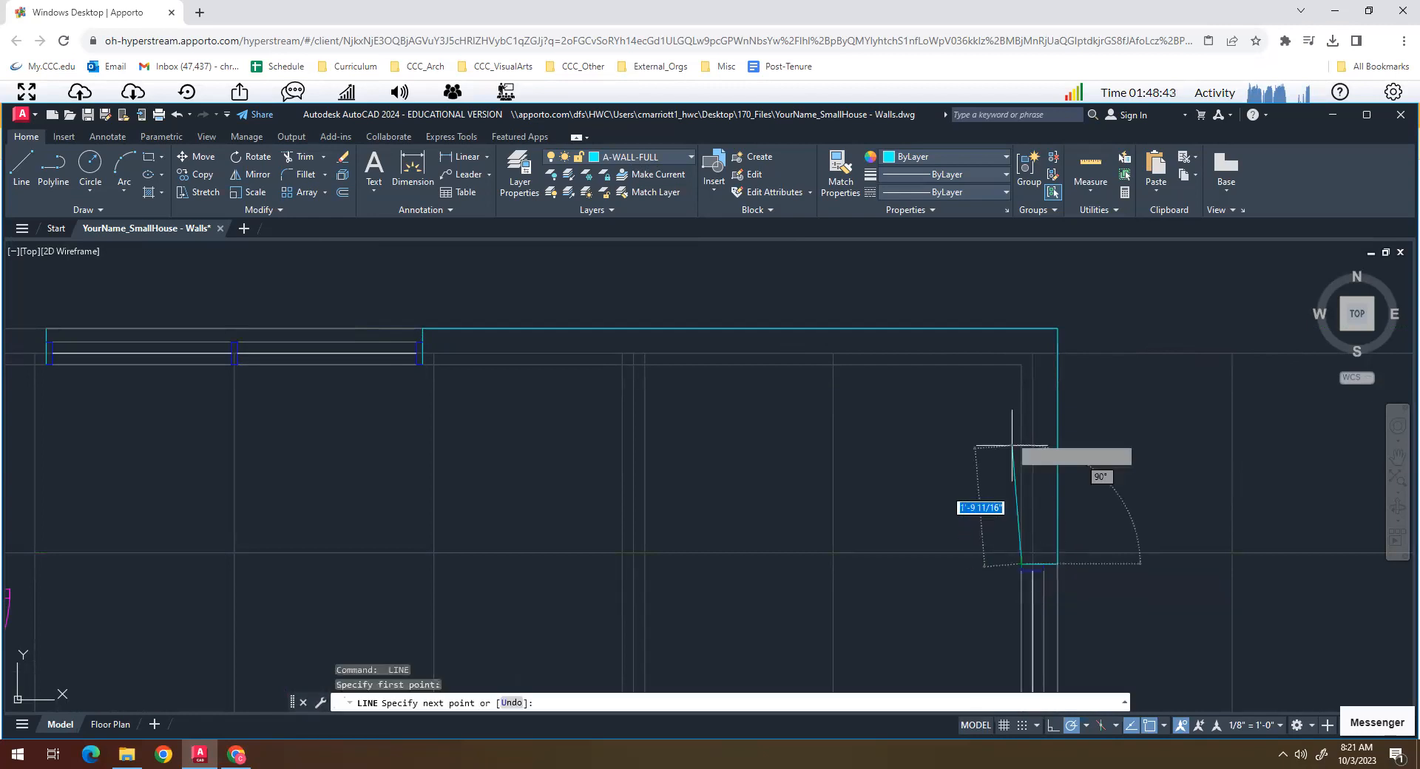
left_click(1019, 365)
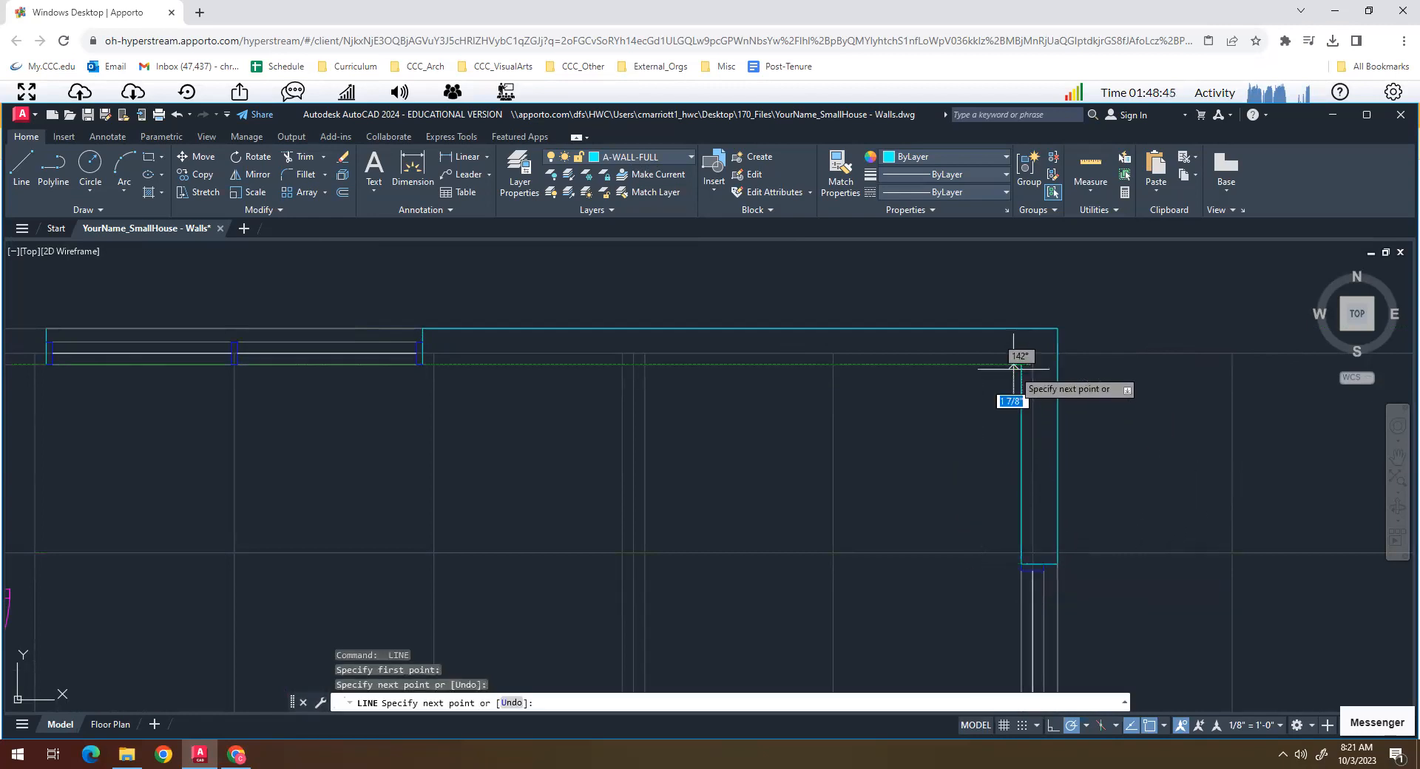
left_click(422, 364)
key("Return")
- Draw the outer wall face from the north window's west end to the northwest corner
scroll(406, 428, "down", 6)
middle_click_drag(330, 453, 520, 454)
scroll(432, 378, "up", 4)
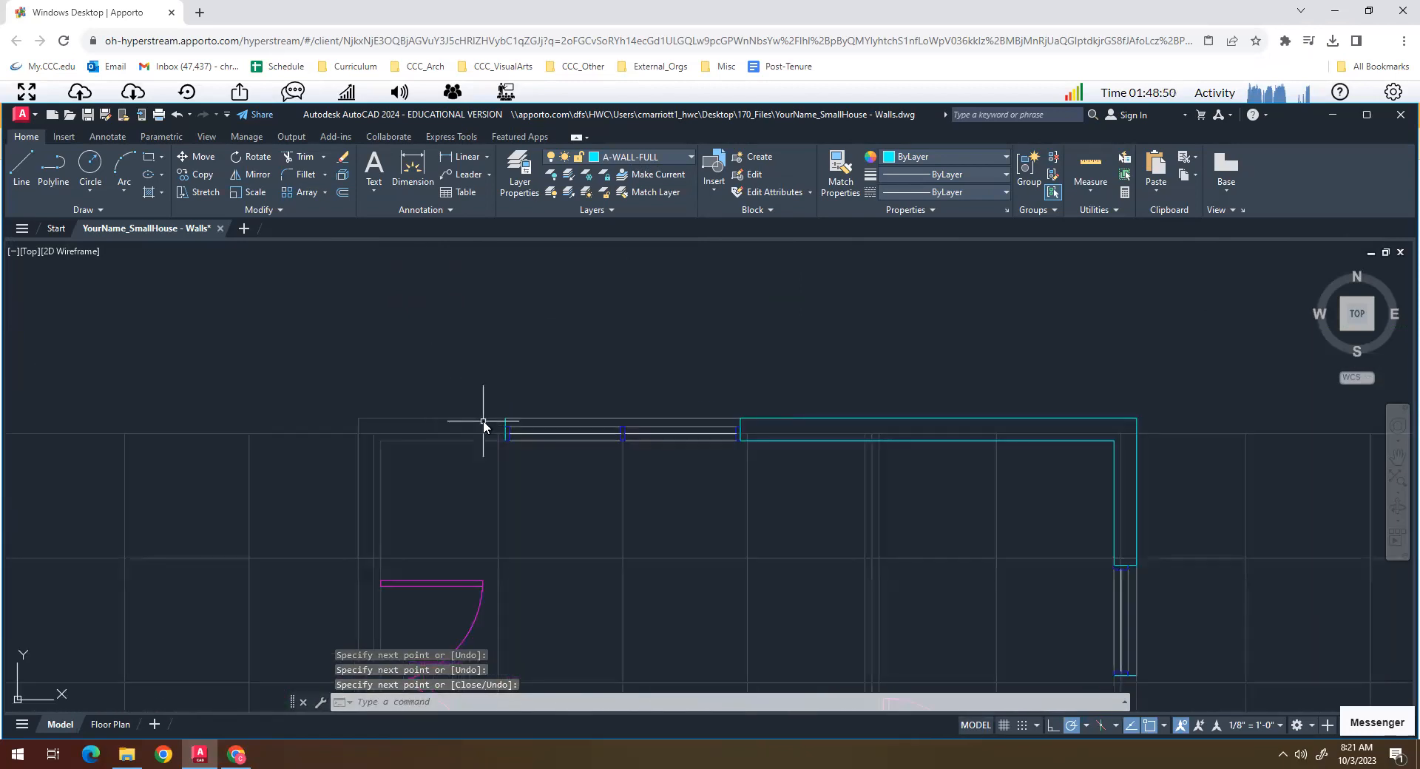
type("l")
key("Return")
left_click(506, 418)
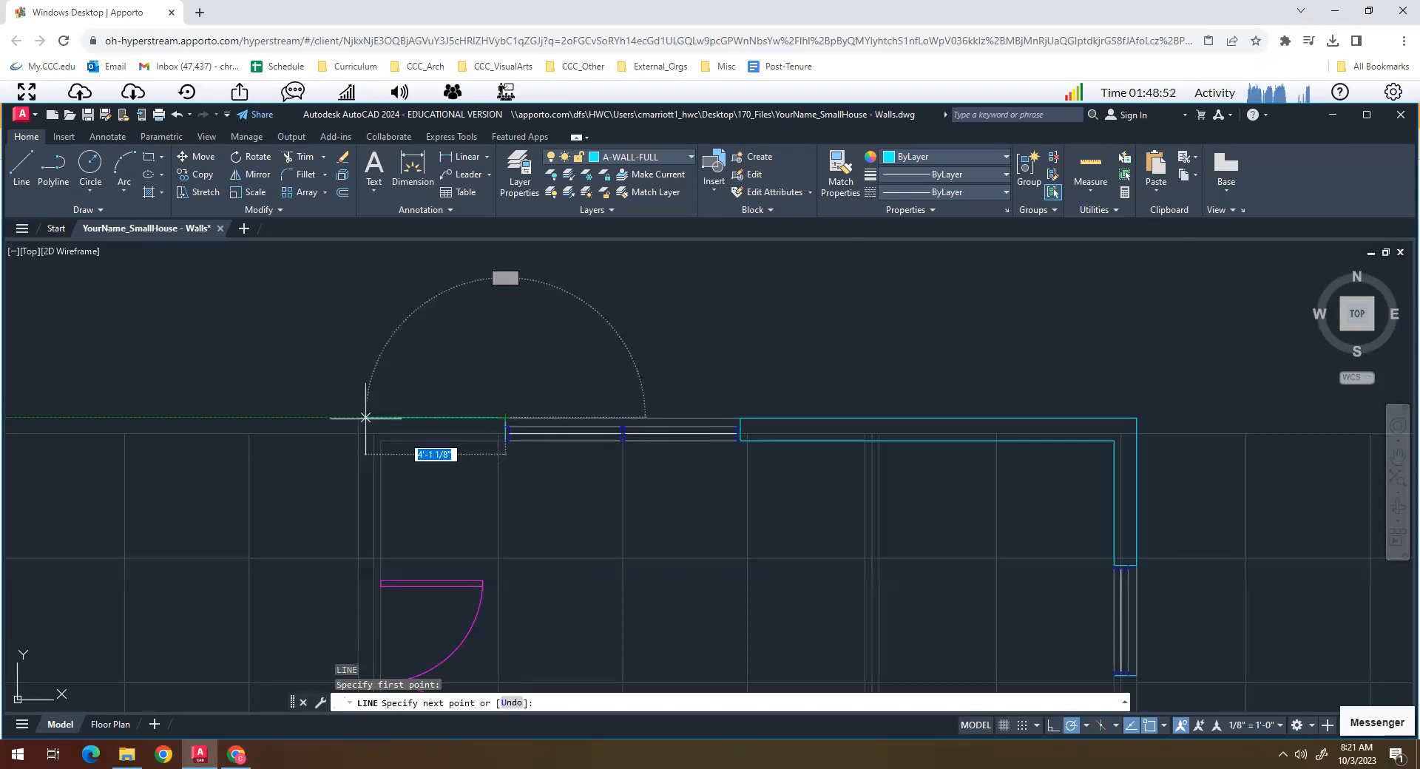
left_click(359, 418)
middle_click_drag(370, 517, 390, 390)
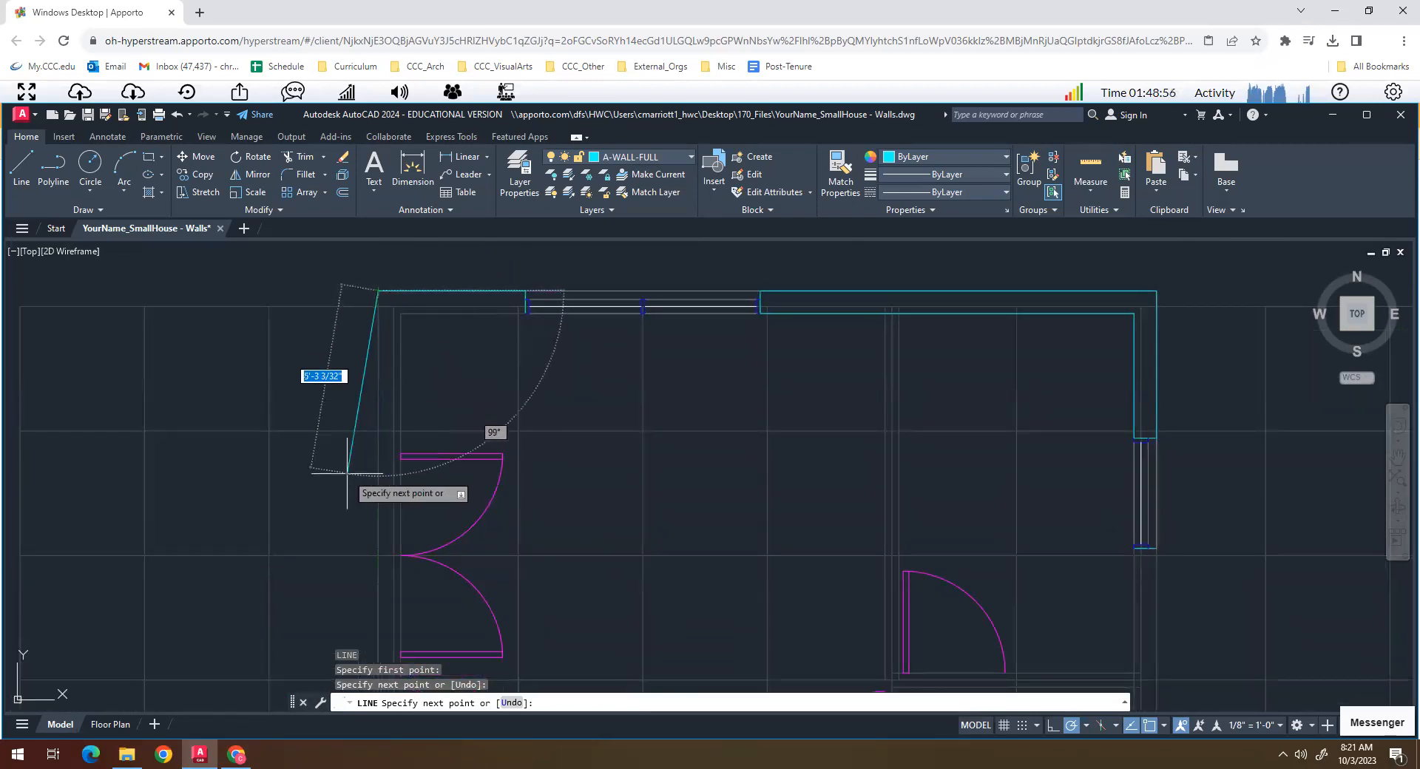
key("Escape")
key("Escape")
- Draw the wall end line across the west wall's thickness at the top of the northwest double door
scroll(400, 456, "up", 5)
scroll(393, 473, "down", 3)
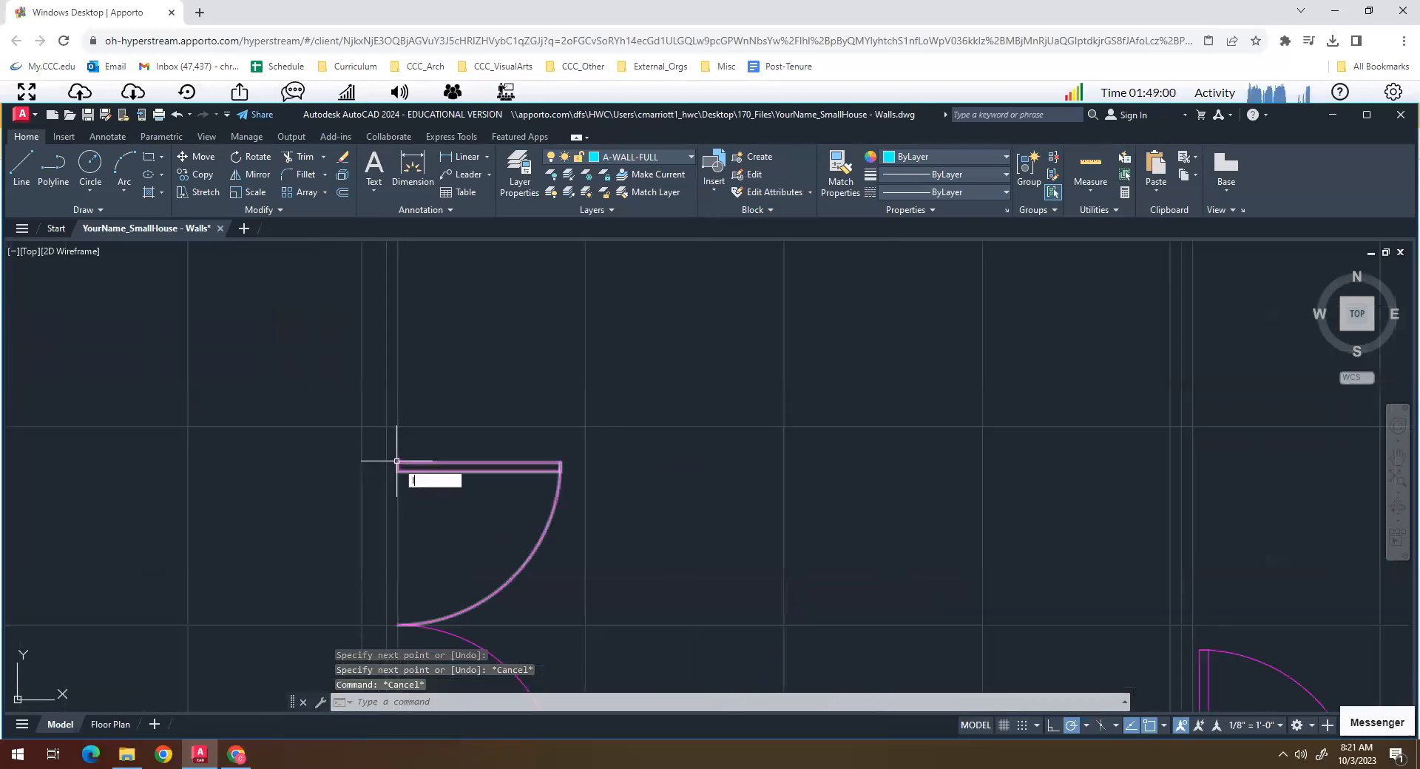
key("Return")
left_click(397, 464)
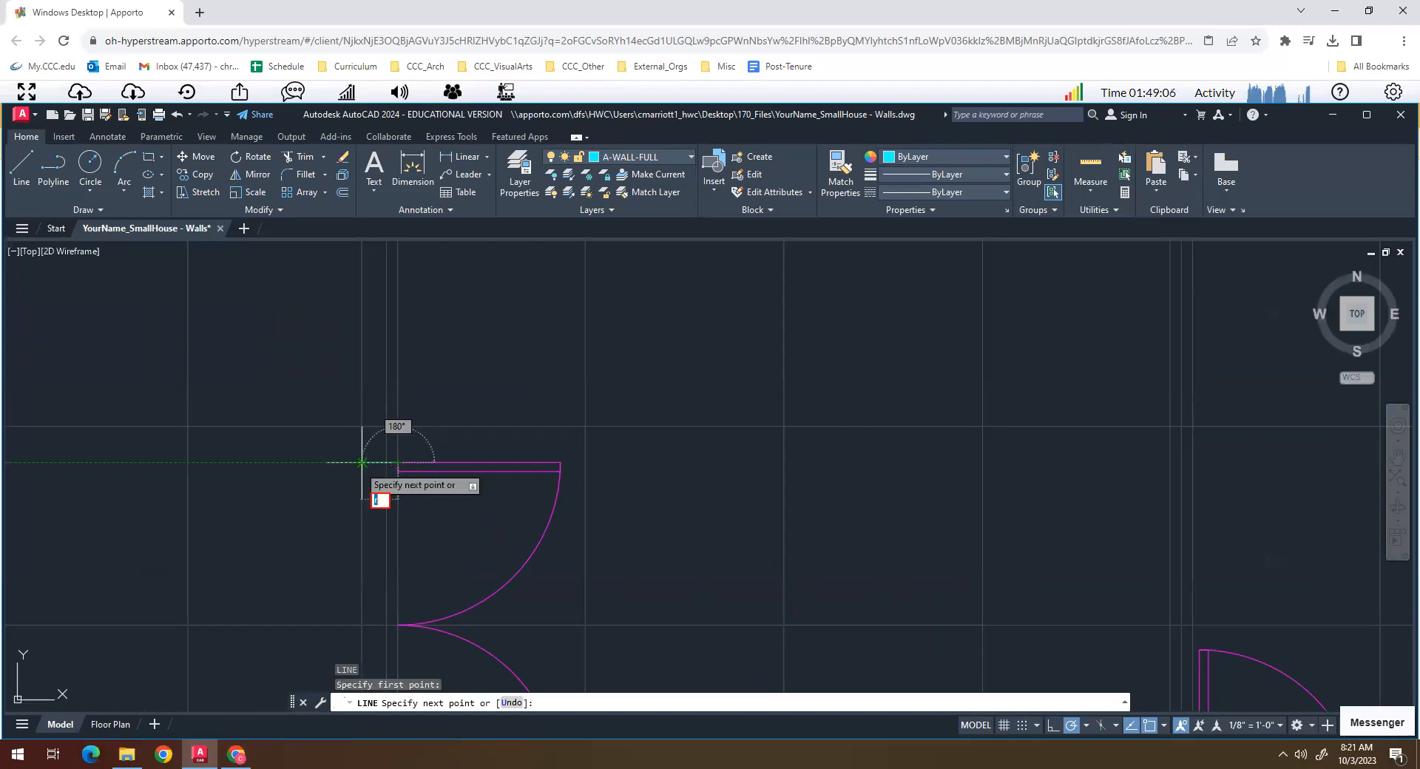
key("Escape")
left_click(362, 463)
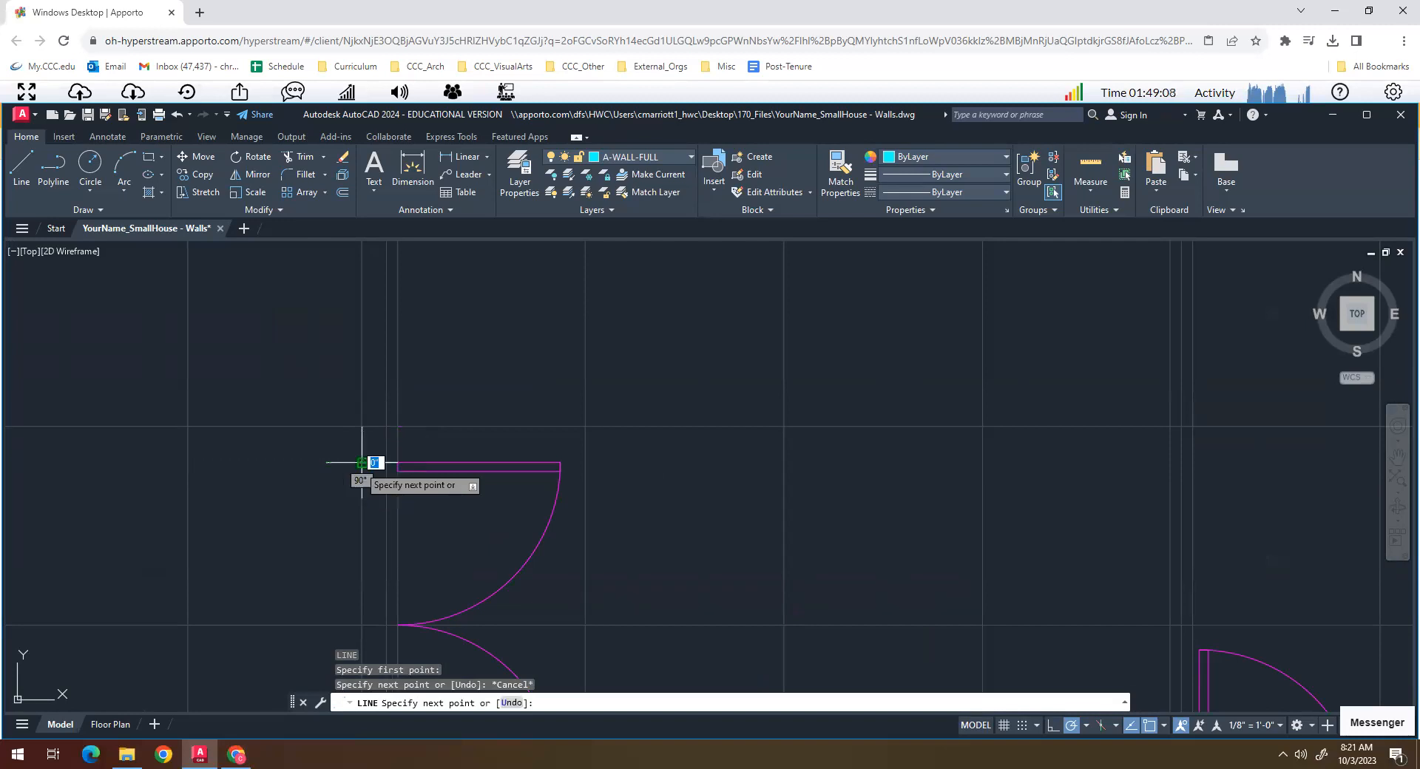
key("Return")
- Draw the west wall's outer face from the double door's upper jamb up to the northwest corner
scroll(375, 465, "down", 6)
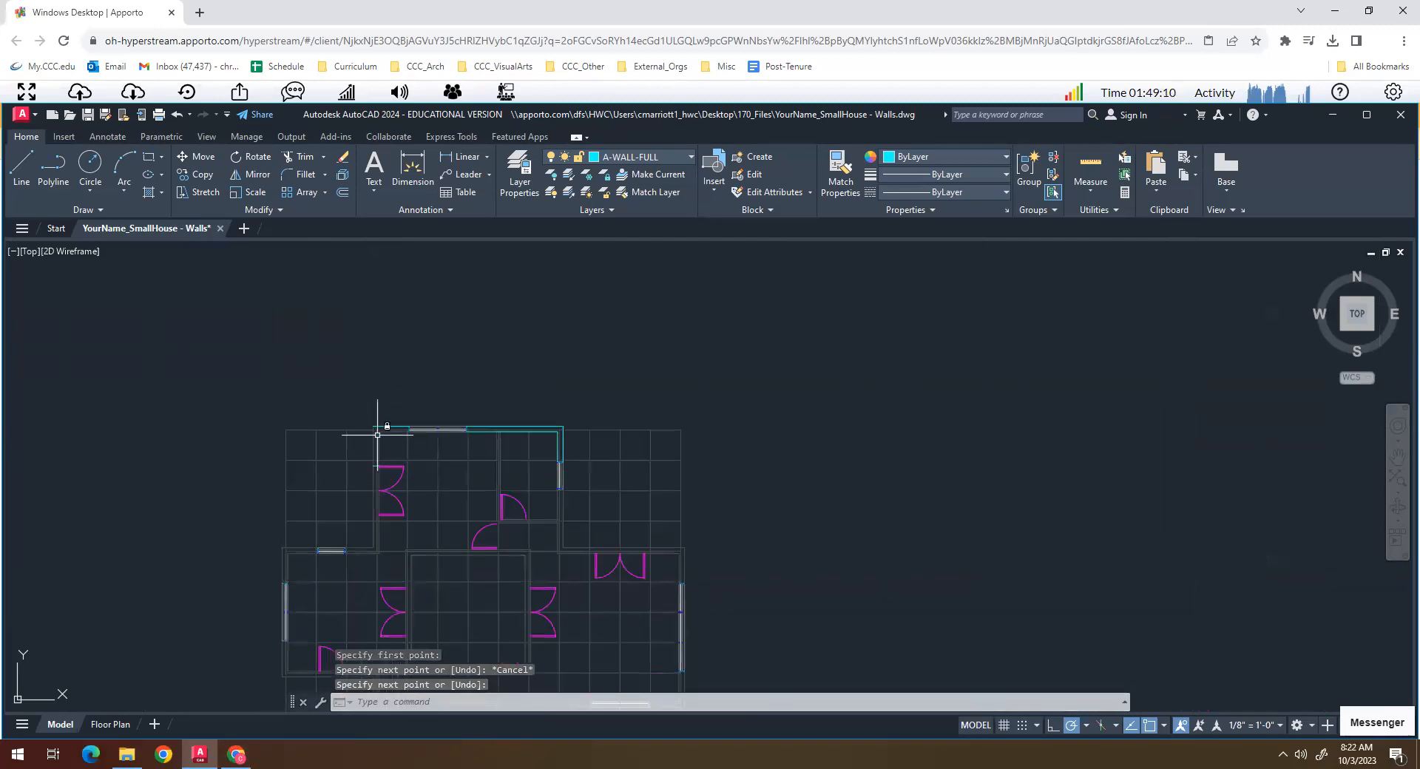
scroll(377, 435, "up", 6)
key("Return")
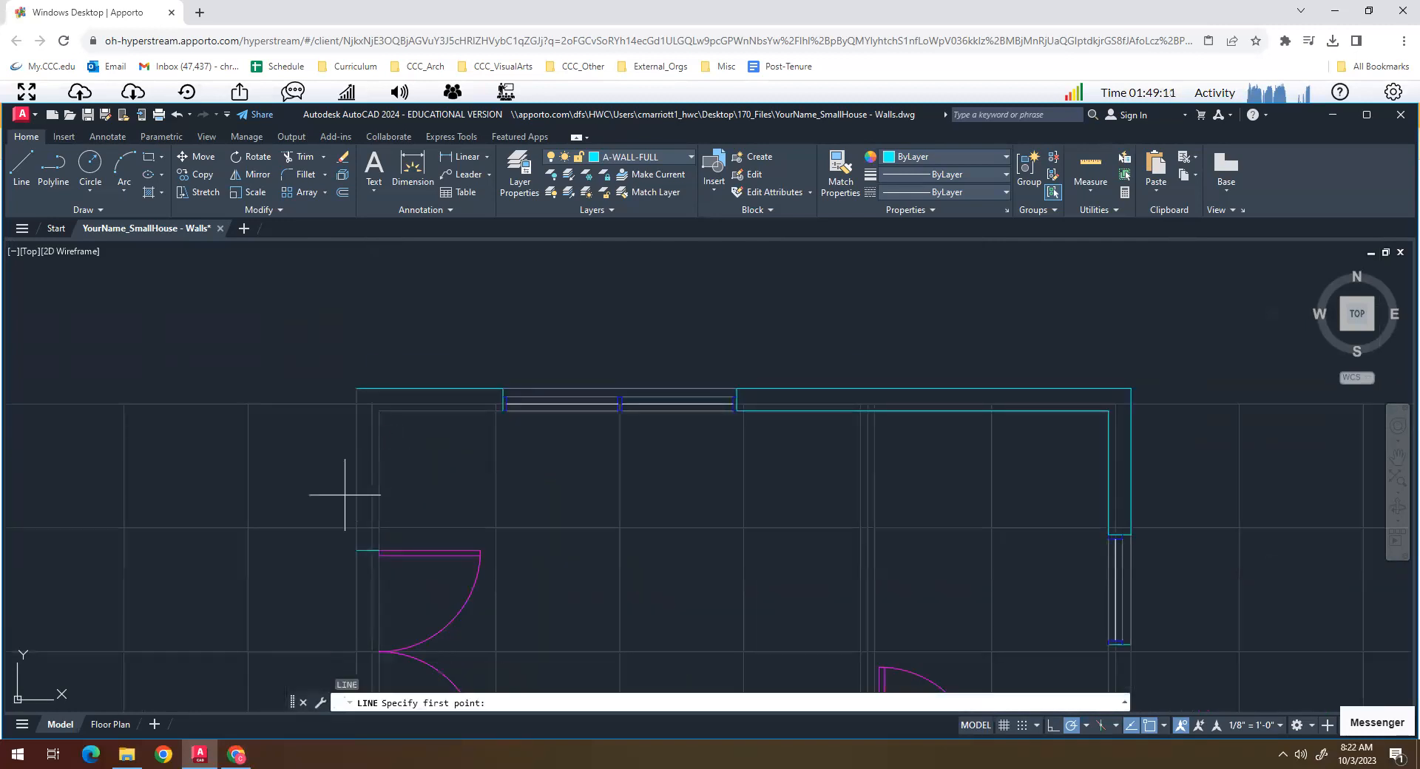
left_click(356, 542)
left_click(356, 388)
key("Return")
key("Return")
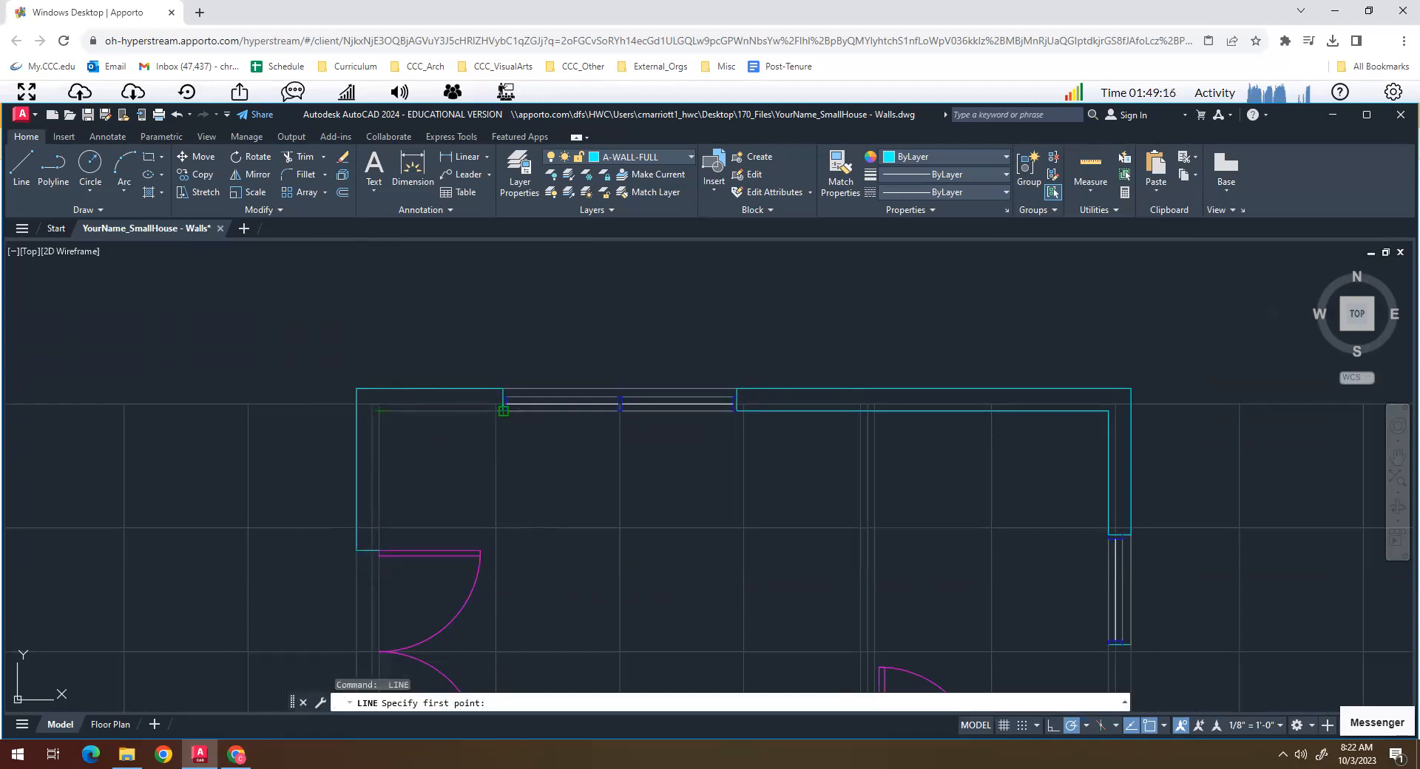
- Draw the inner wall face from the north window's west end around the northwest corner to the double door's upper jamb
left_click(379, 411)
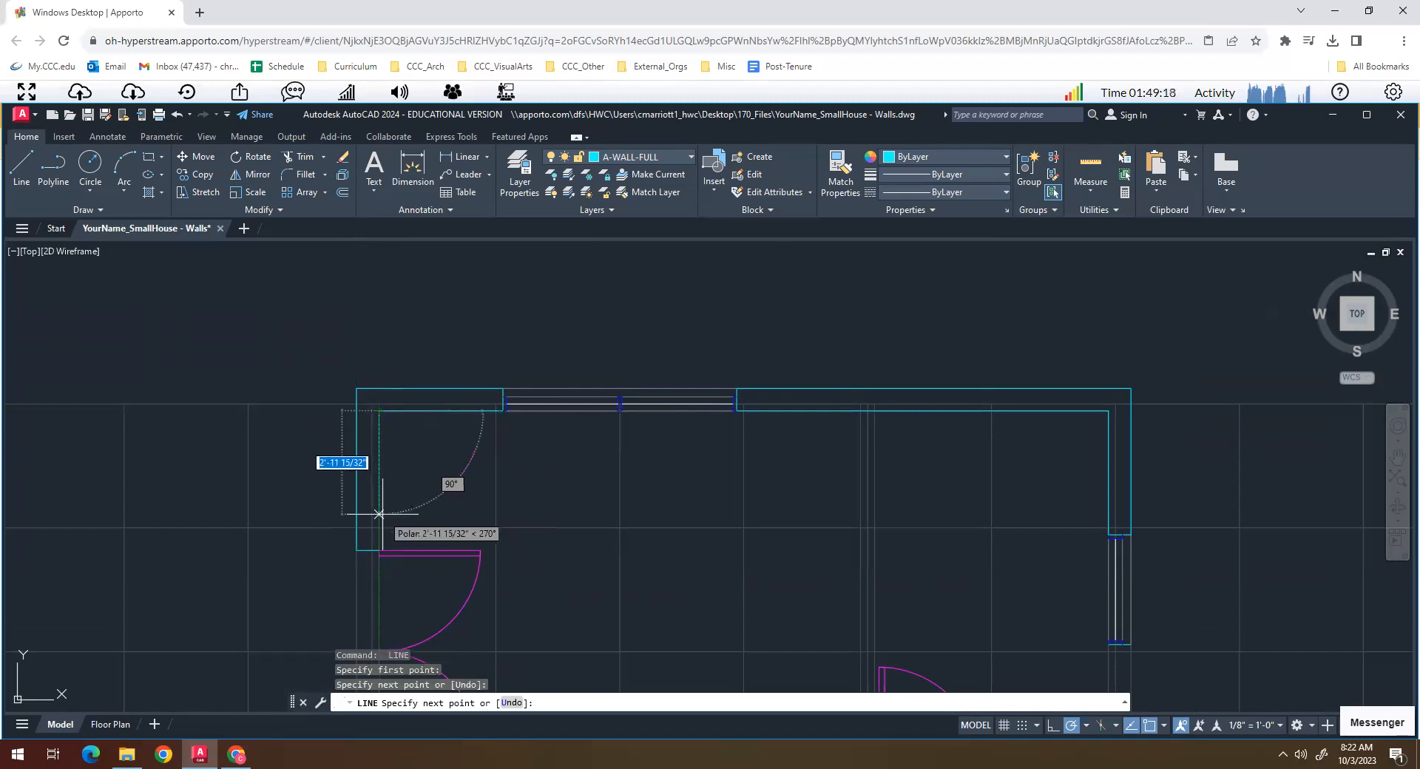
left_click(379, 550)
key("Return")
- Draw the inner wall face from below the east window, west to the interior door opening, across the wall end, and back along its south face
scroll(408, 512, "down", 5)
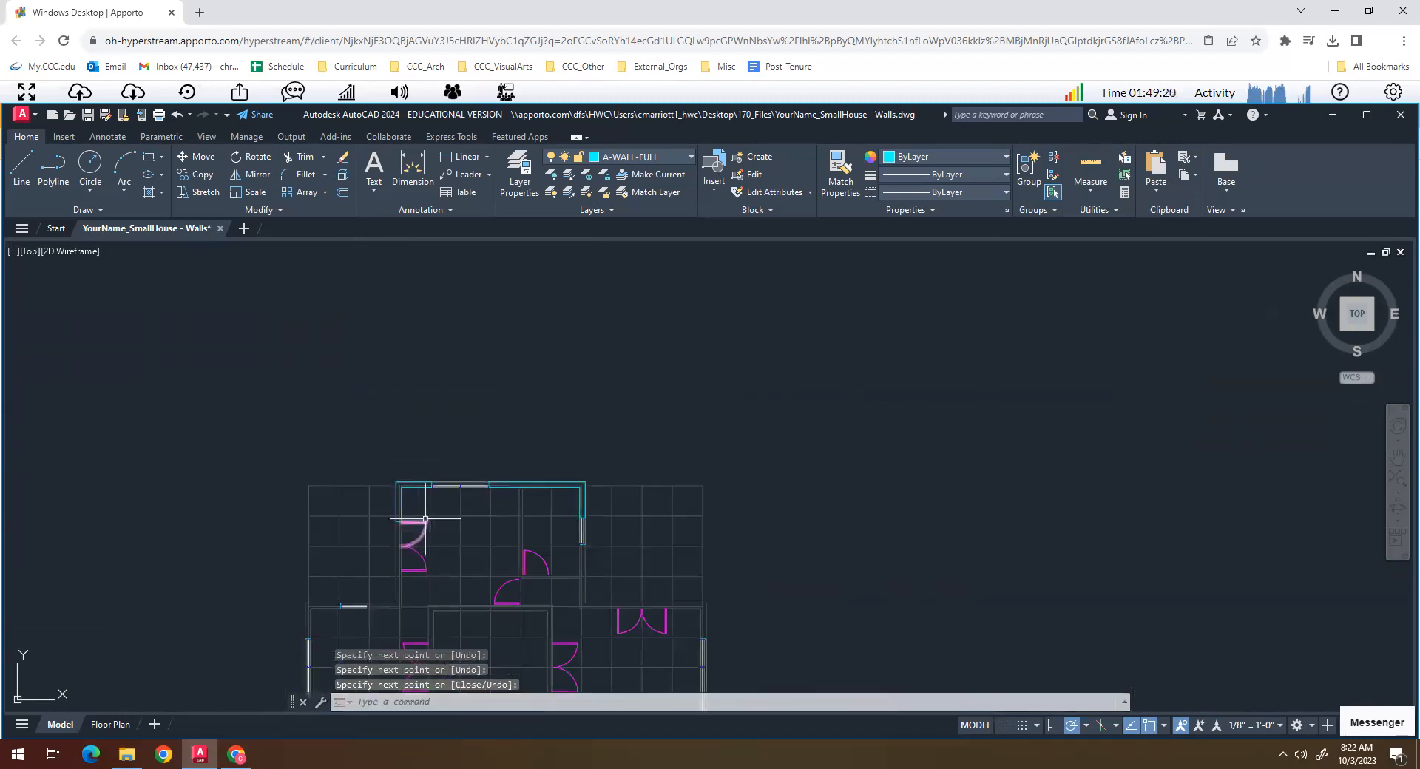
scroll(432, 418, "down", 2)
scroll(406, 374, "up", 6)
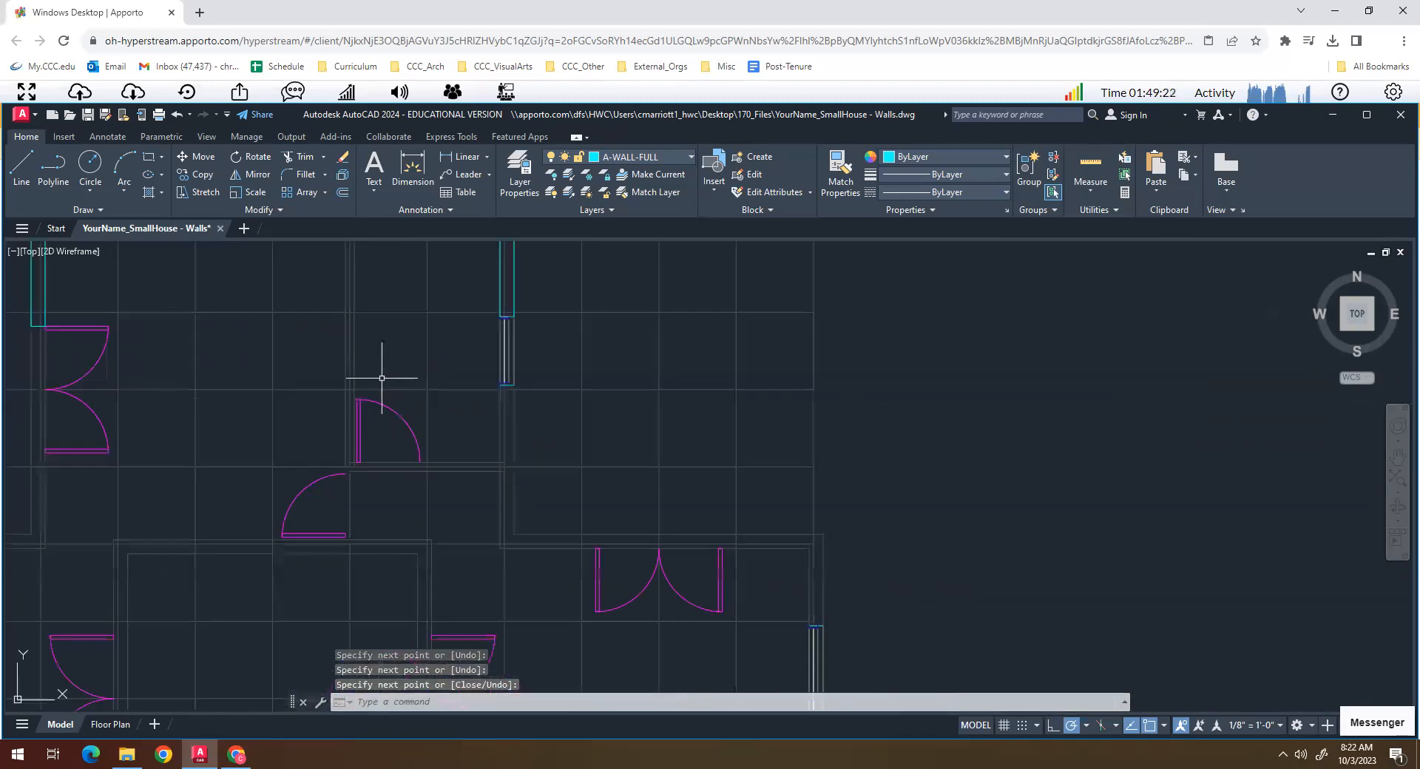
middle_click_drag(374, 445, 517, 453)
scroll(587, 467, "down", 3)
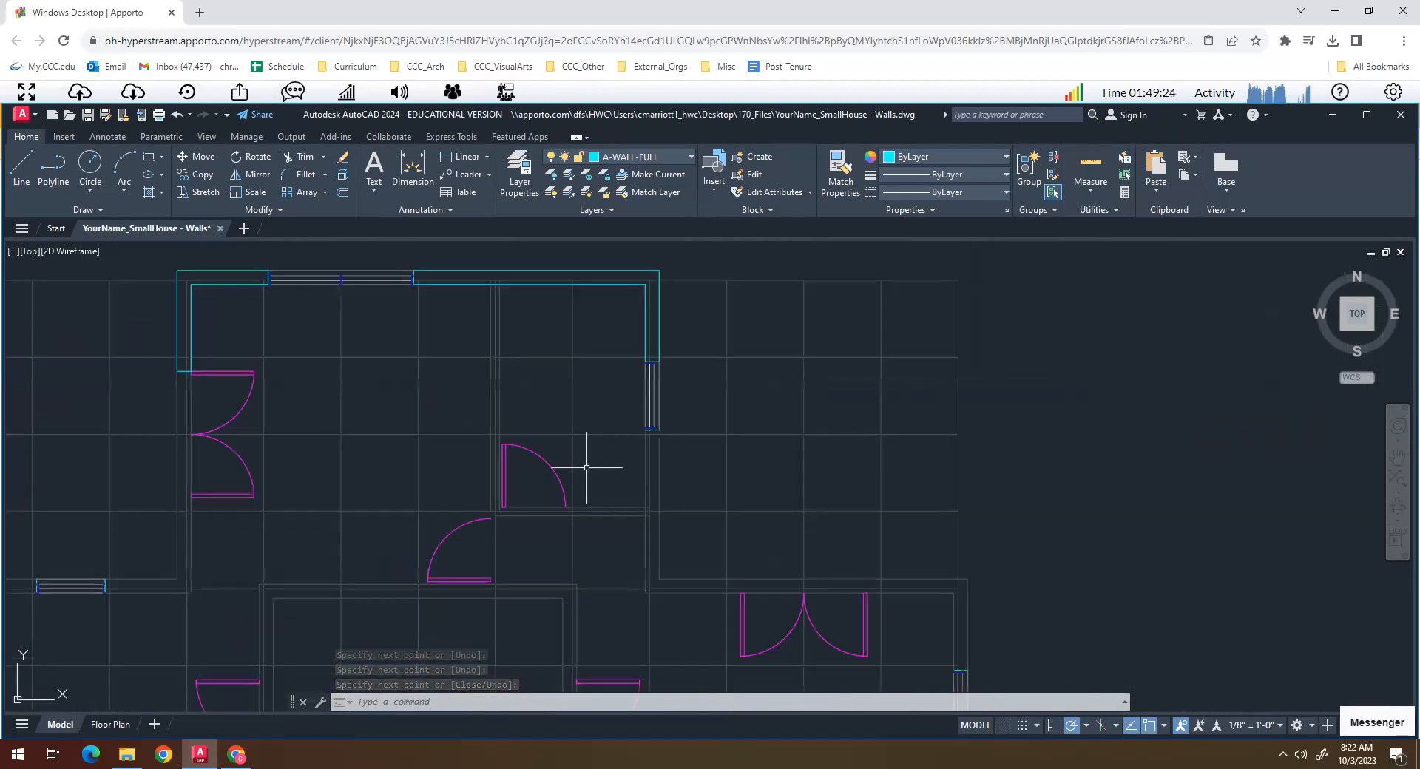
scroll(618, 466, "up", 3)
scroll(643, 484, "up", 3)
scroll(647, 496, "down", 3)
type("l")
key("Return")
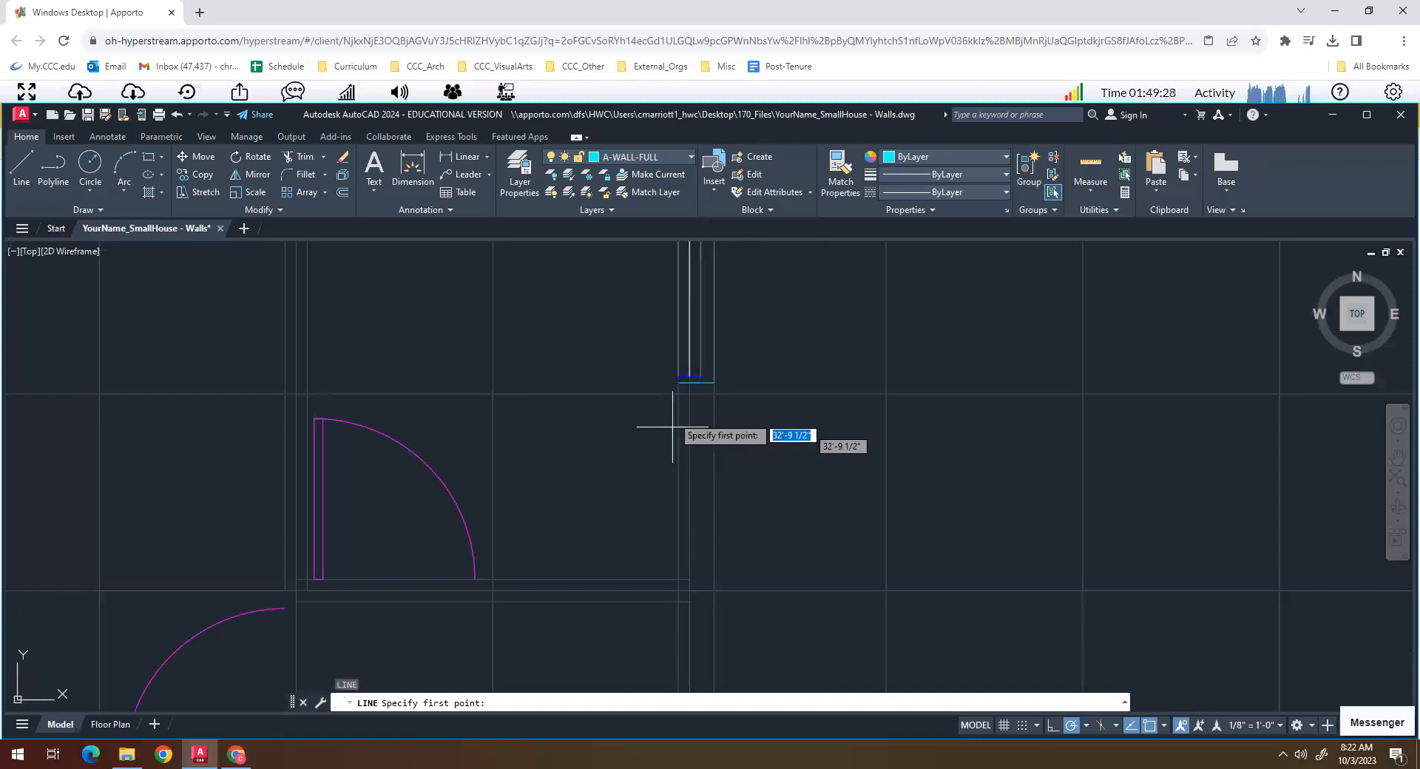
left_click(678, 383)
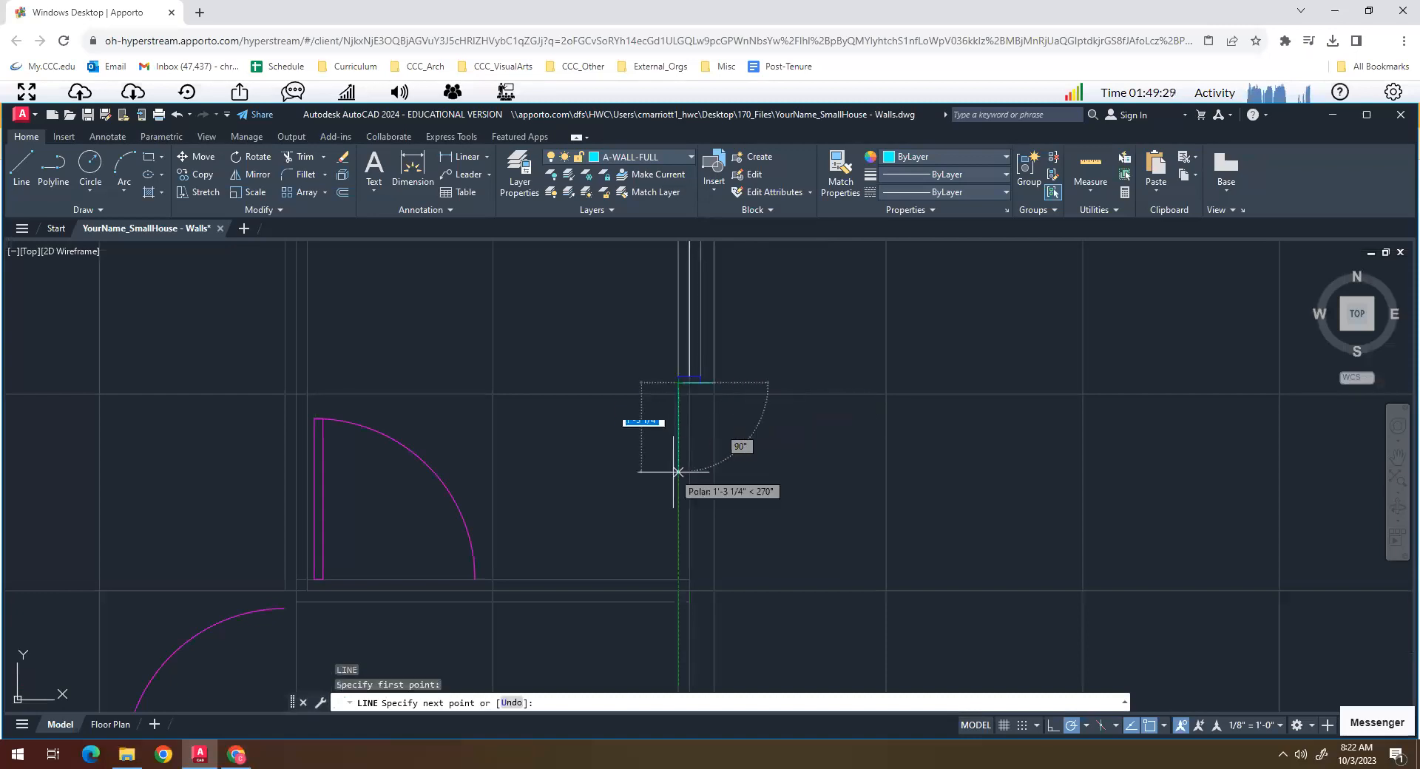
left_click(678, 579)
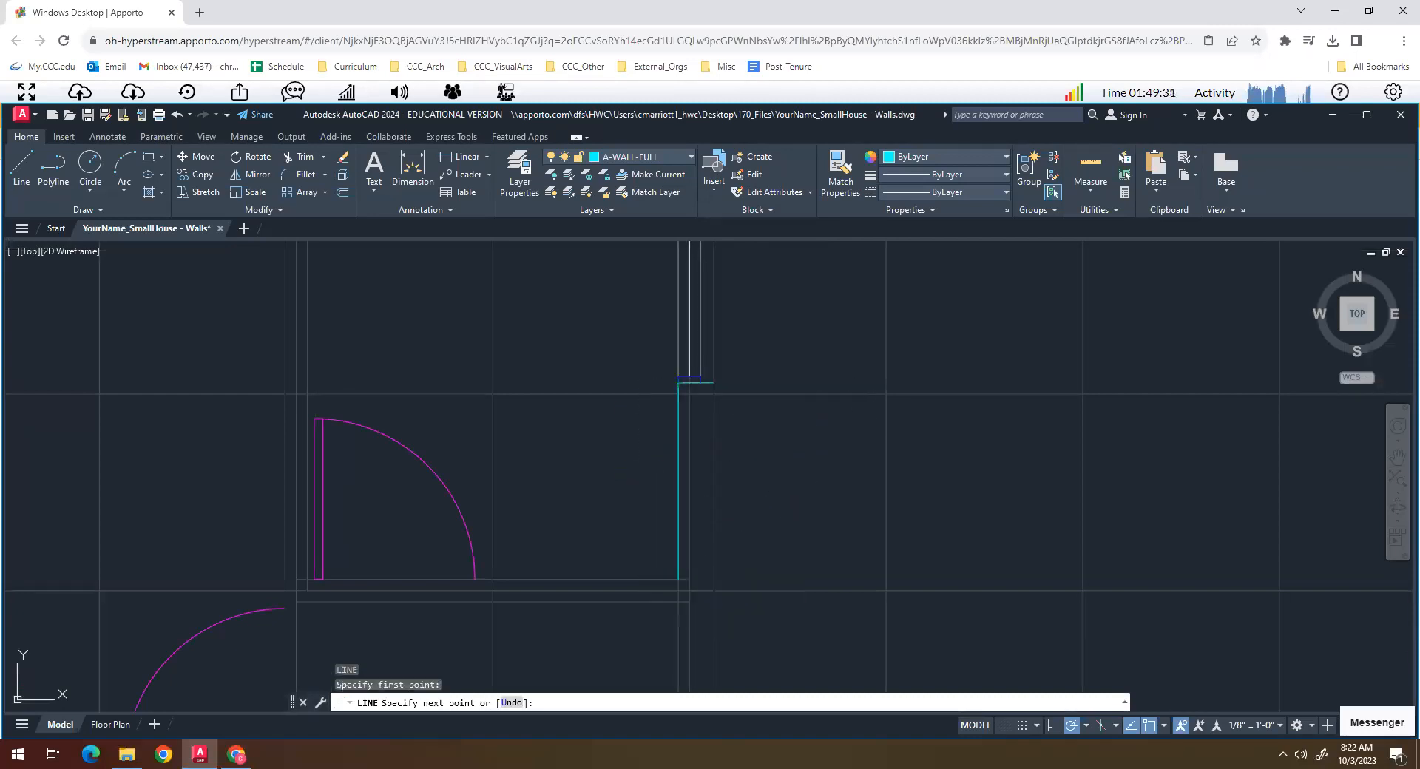
left_click(475, 579)
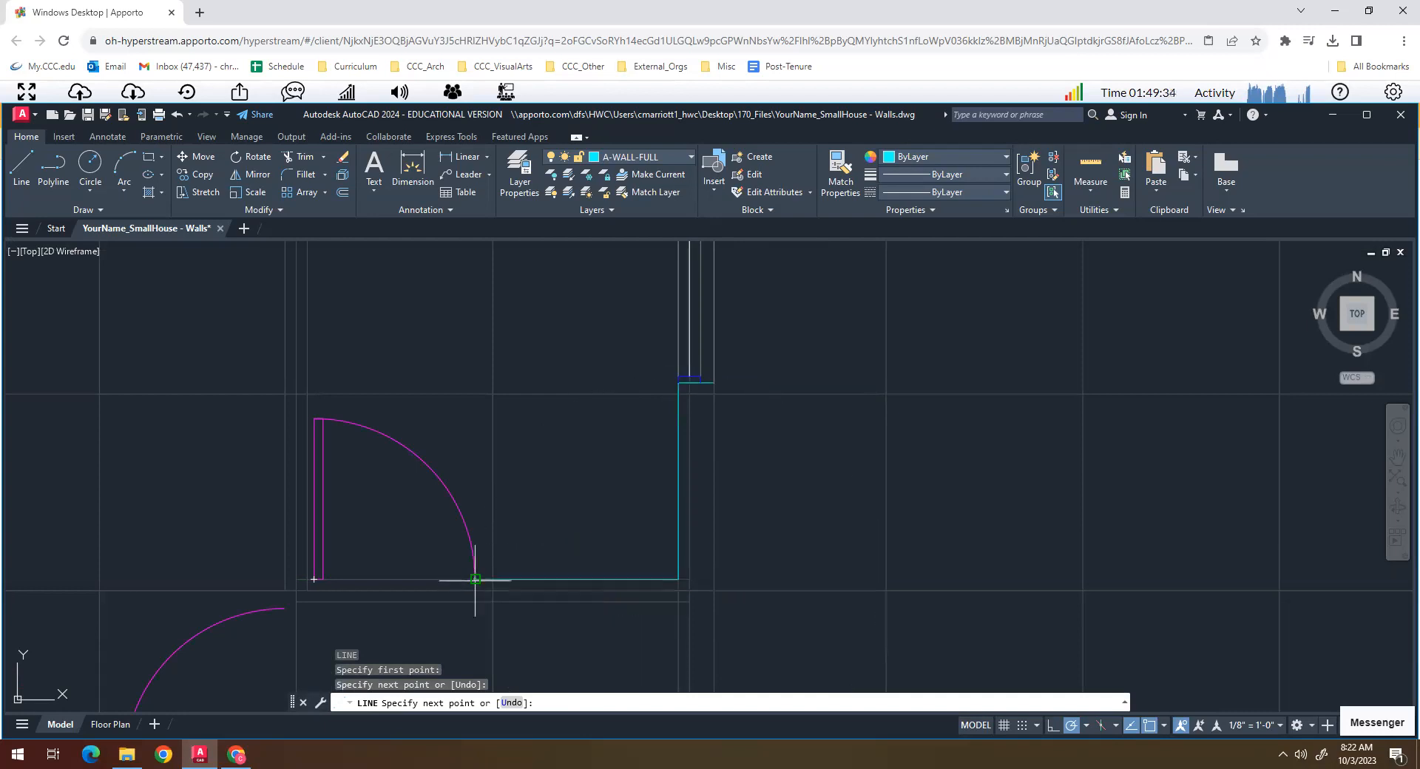
left_click(475, 601)
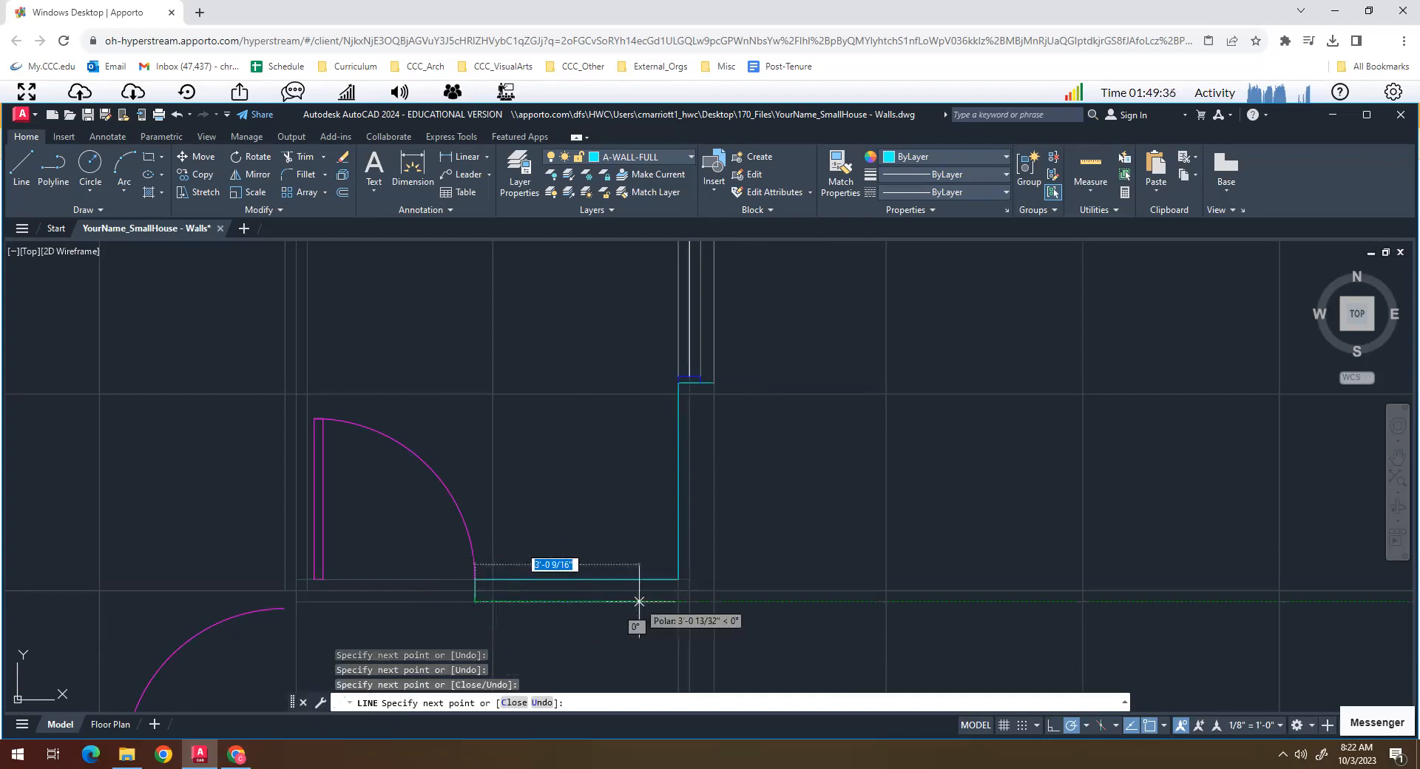
left_click(678, 601)
key("Return")
key("Return")
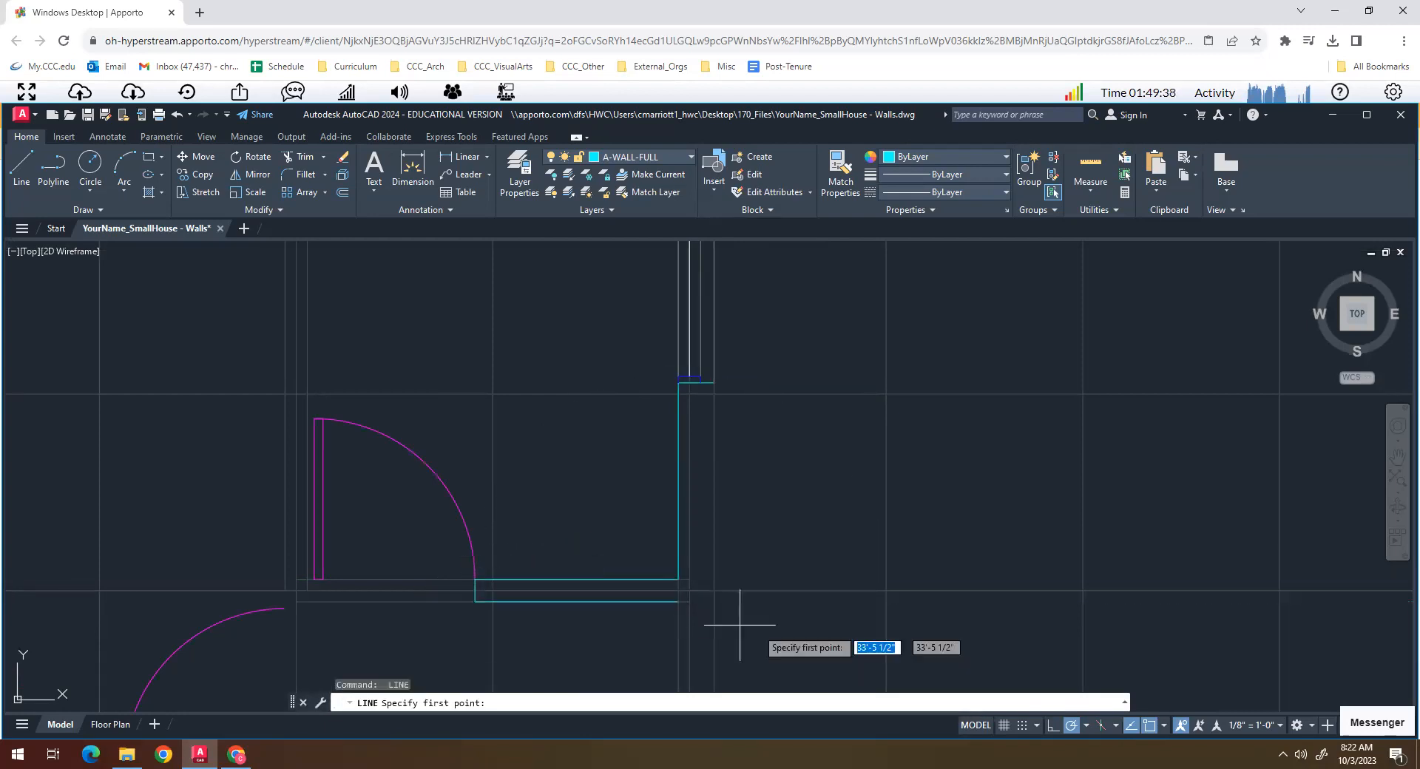
key("Escape")
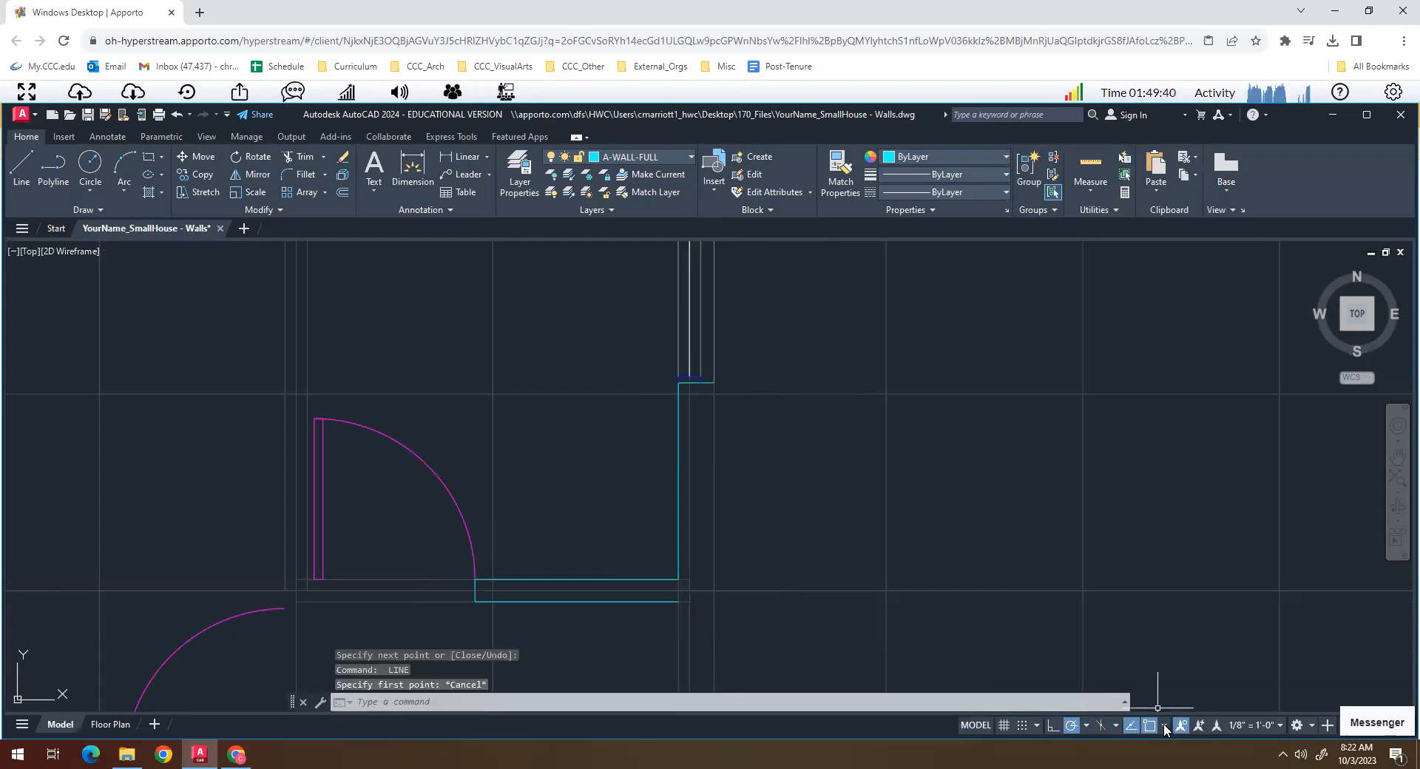
- Turn on the Perpendicular object snap
left_click(1165, 726)
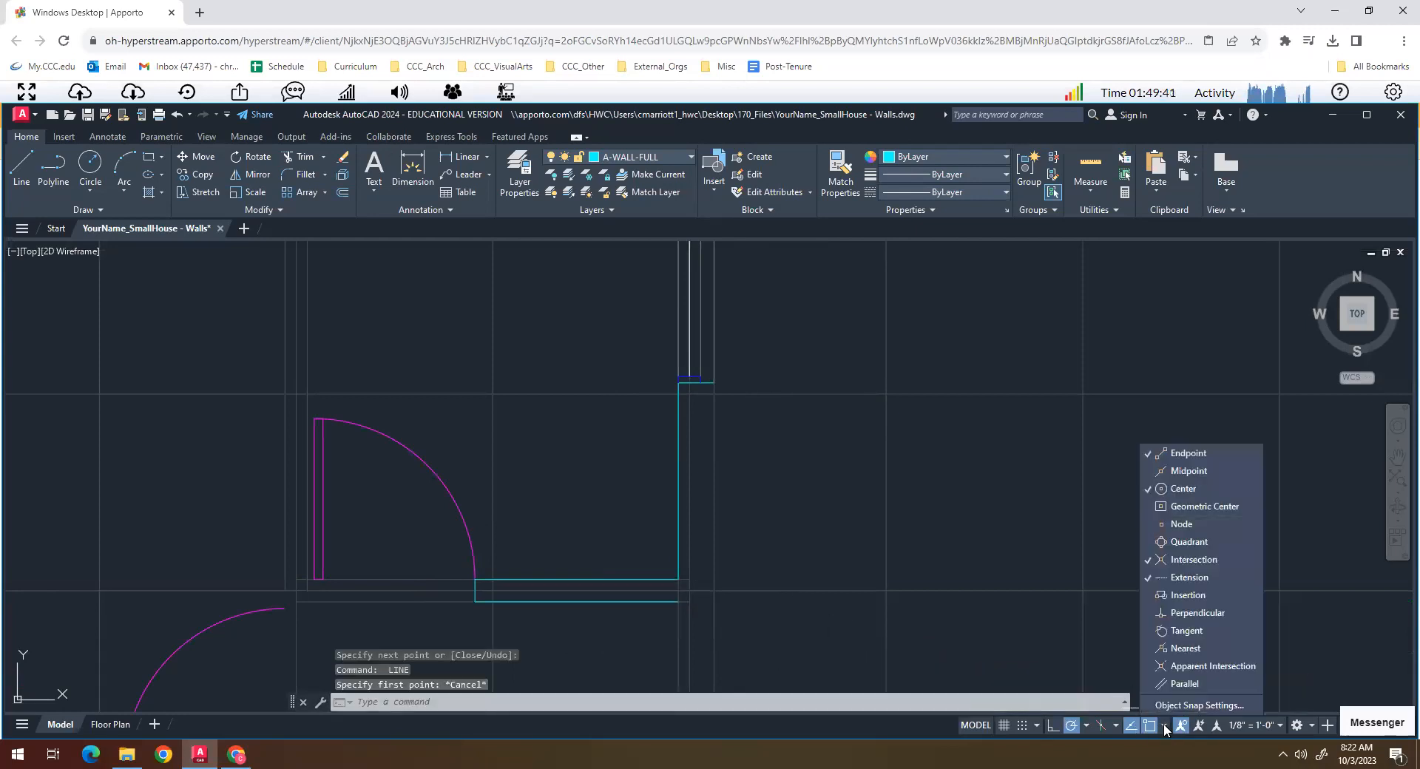
left_click(1153, 612)
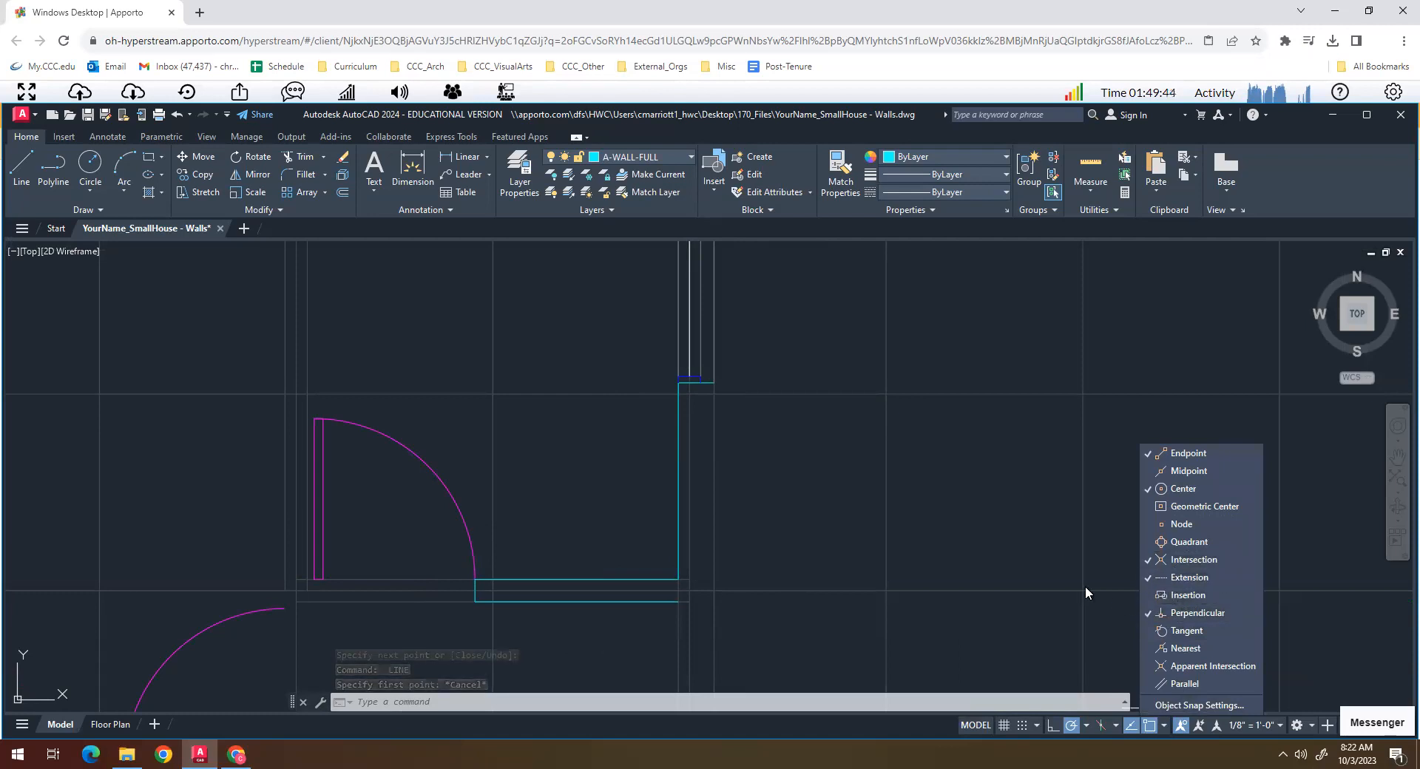
key("Escape")
key("Escape")
key("Escape")
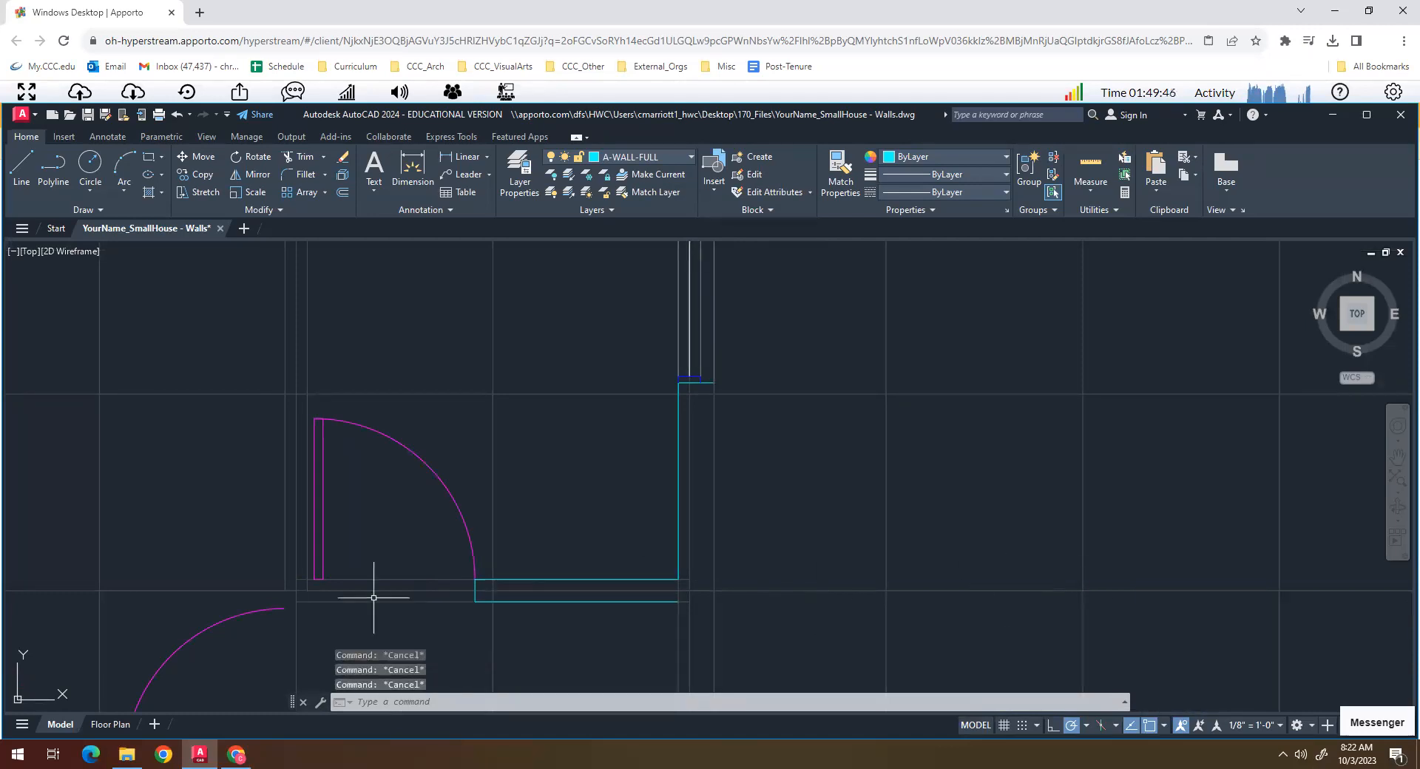
- Draw the wall end at the interior door's hinge side and run the wall's south face west along the guide
type("l")
key("Return")
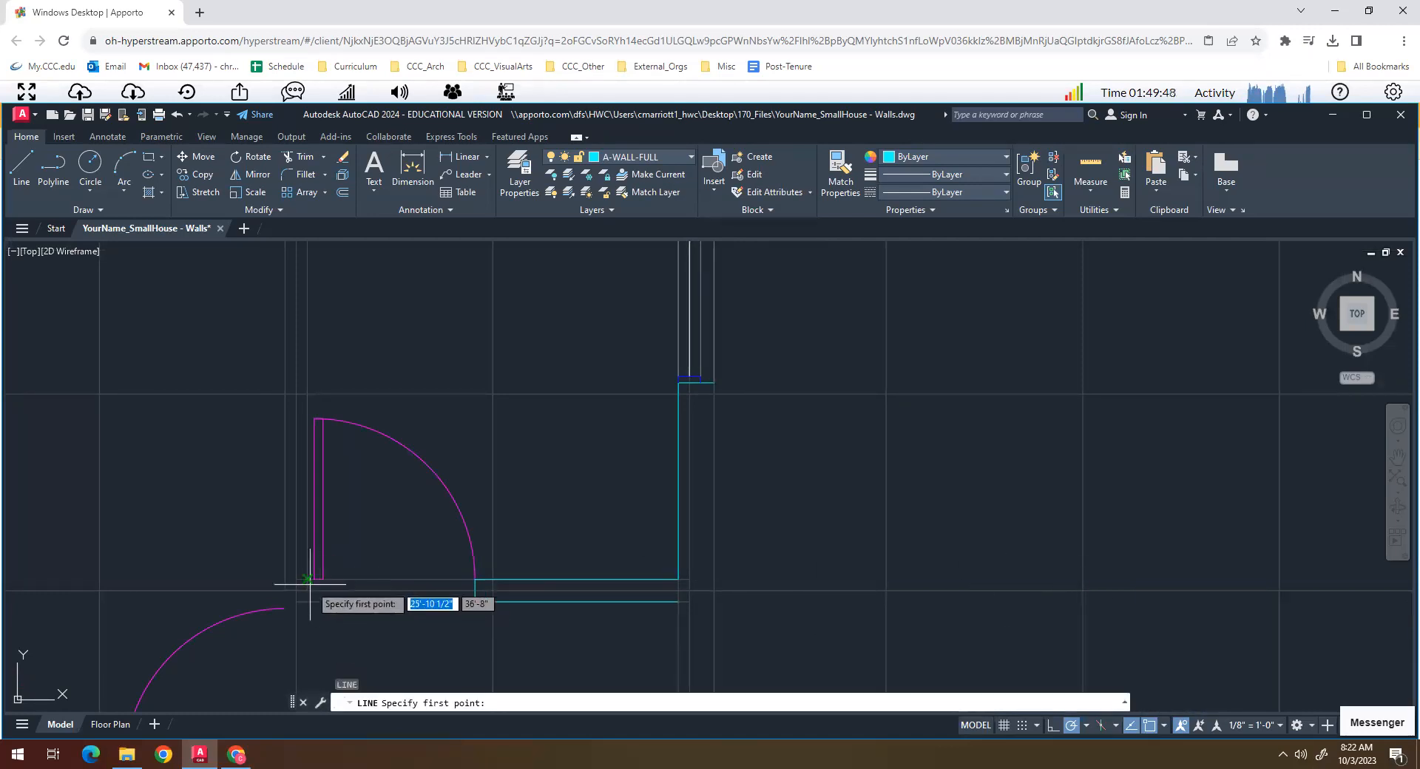
left_click(314, 579)
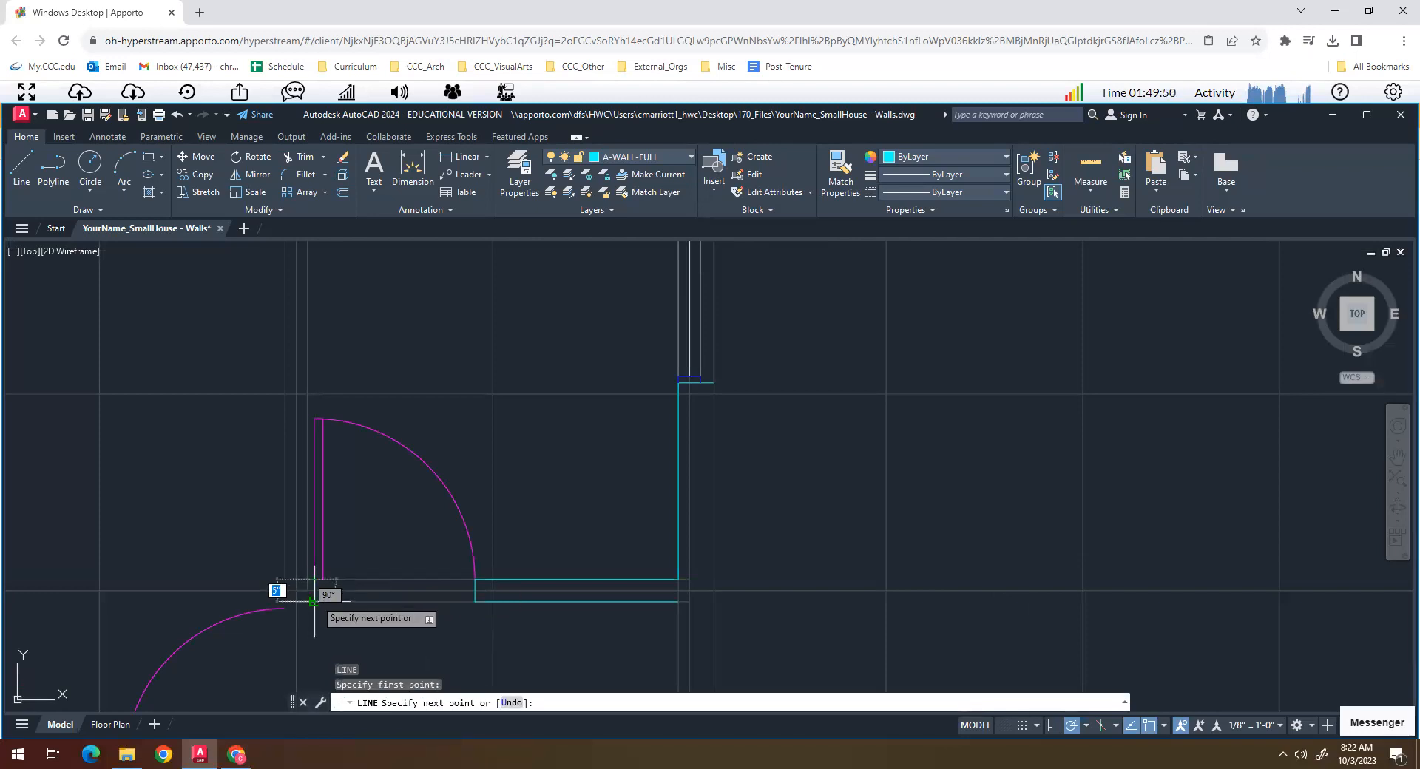
left_click(315, 600)
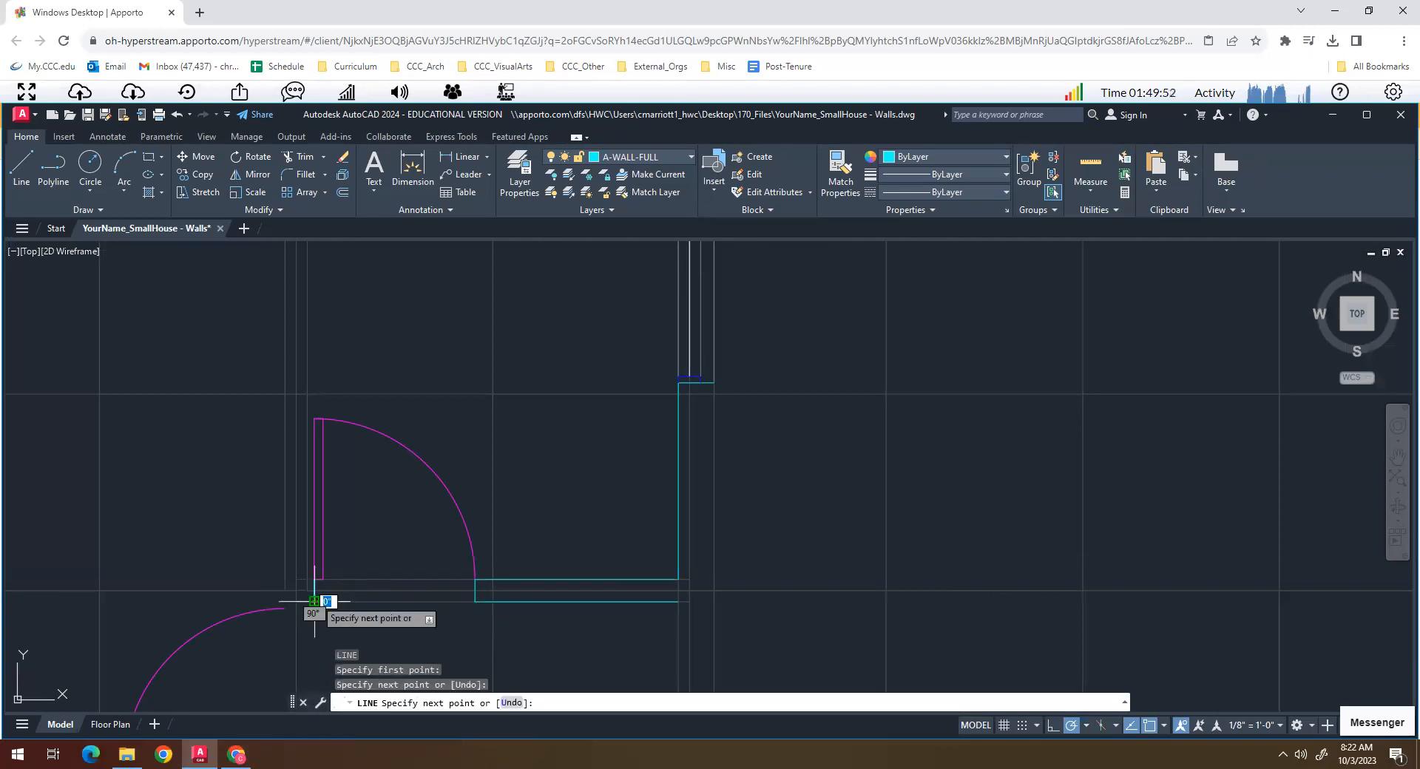
key("Return")
key("Return")
left_click(314, 600)
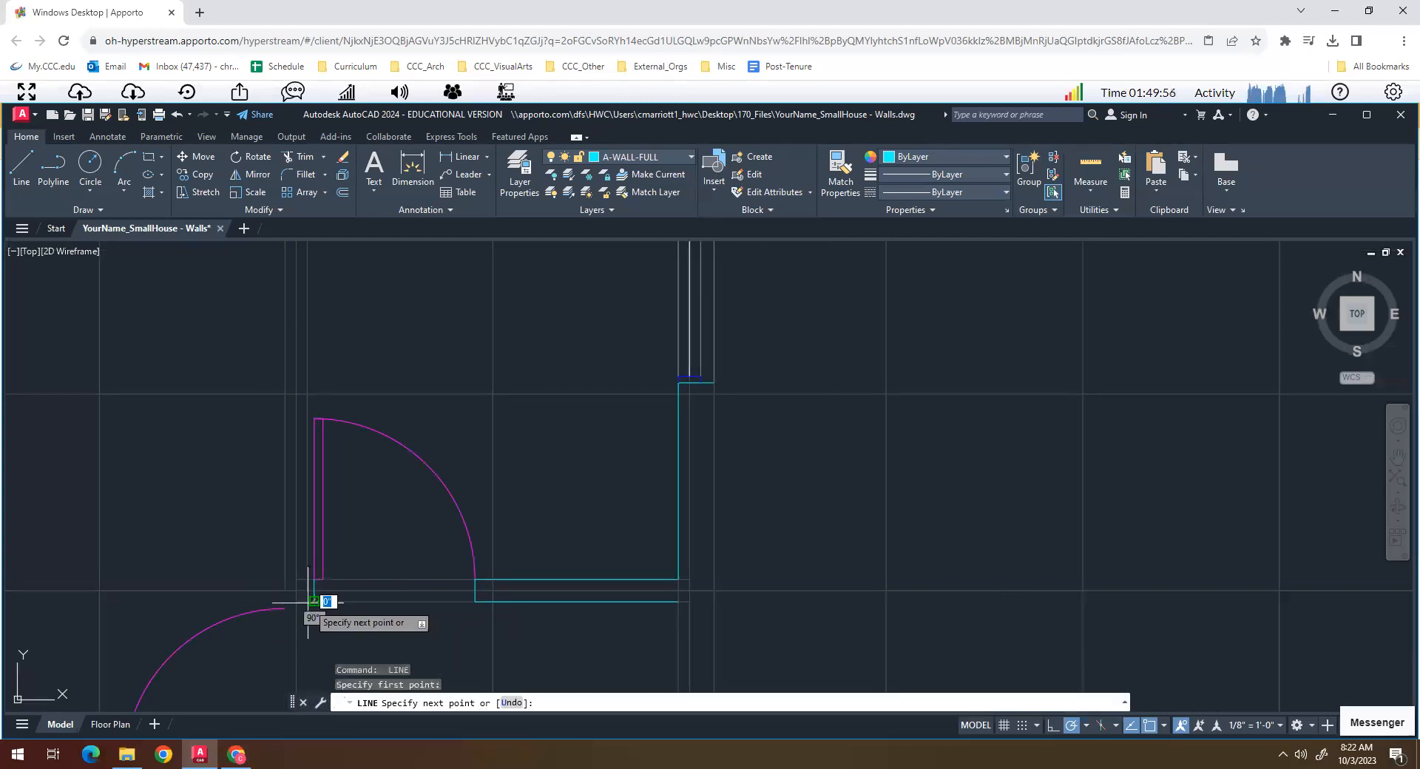
left_click(176, 599)
- Draw the west face of the northern interior partition from the north wall's inner face down to the south face line
key("Return")
scroll(282, 463, "down", 5)
scroll(266, 437, "up", 3)
type("l")
key("Return")
left_click(296, 360)
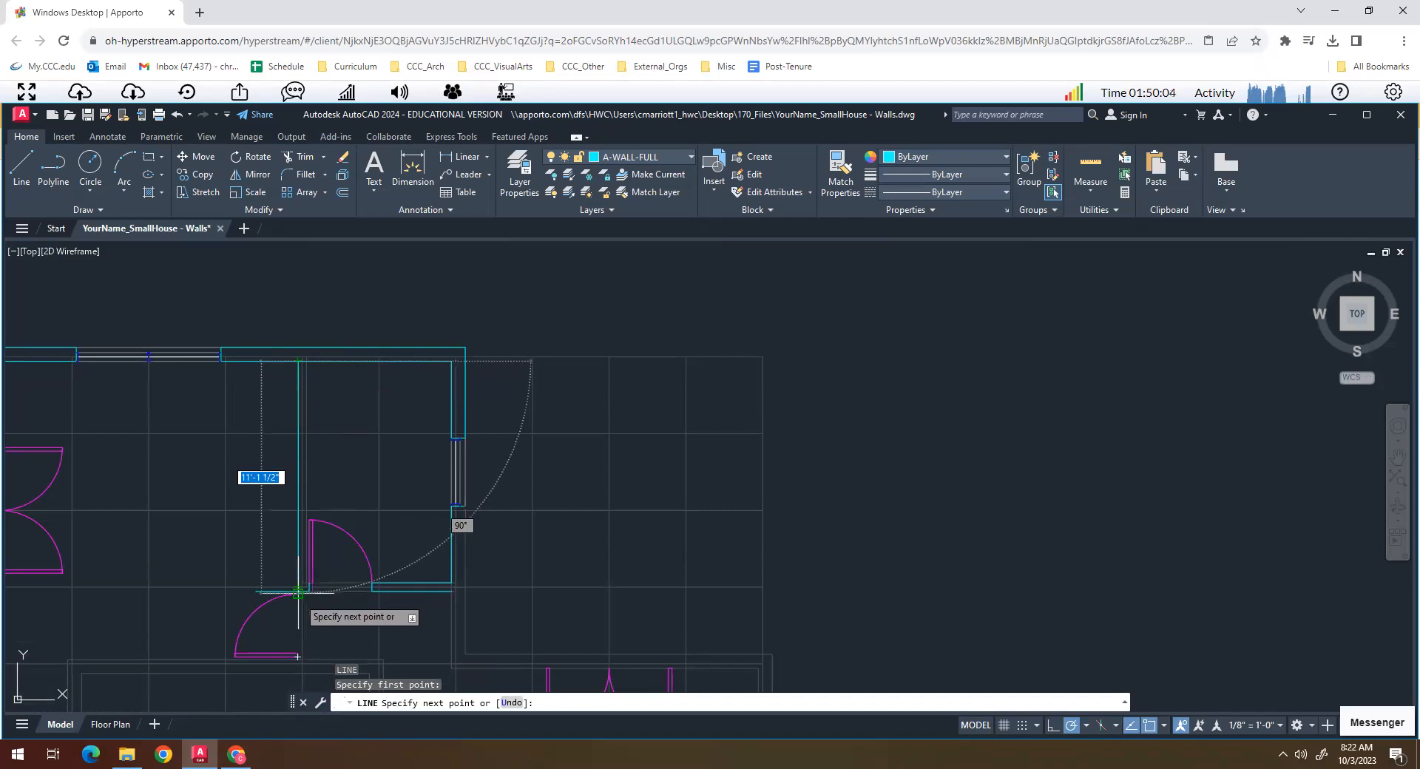
scroll(298, 592, "up", 3)
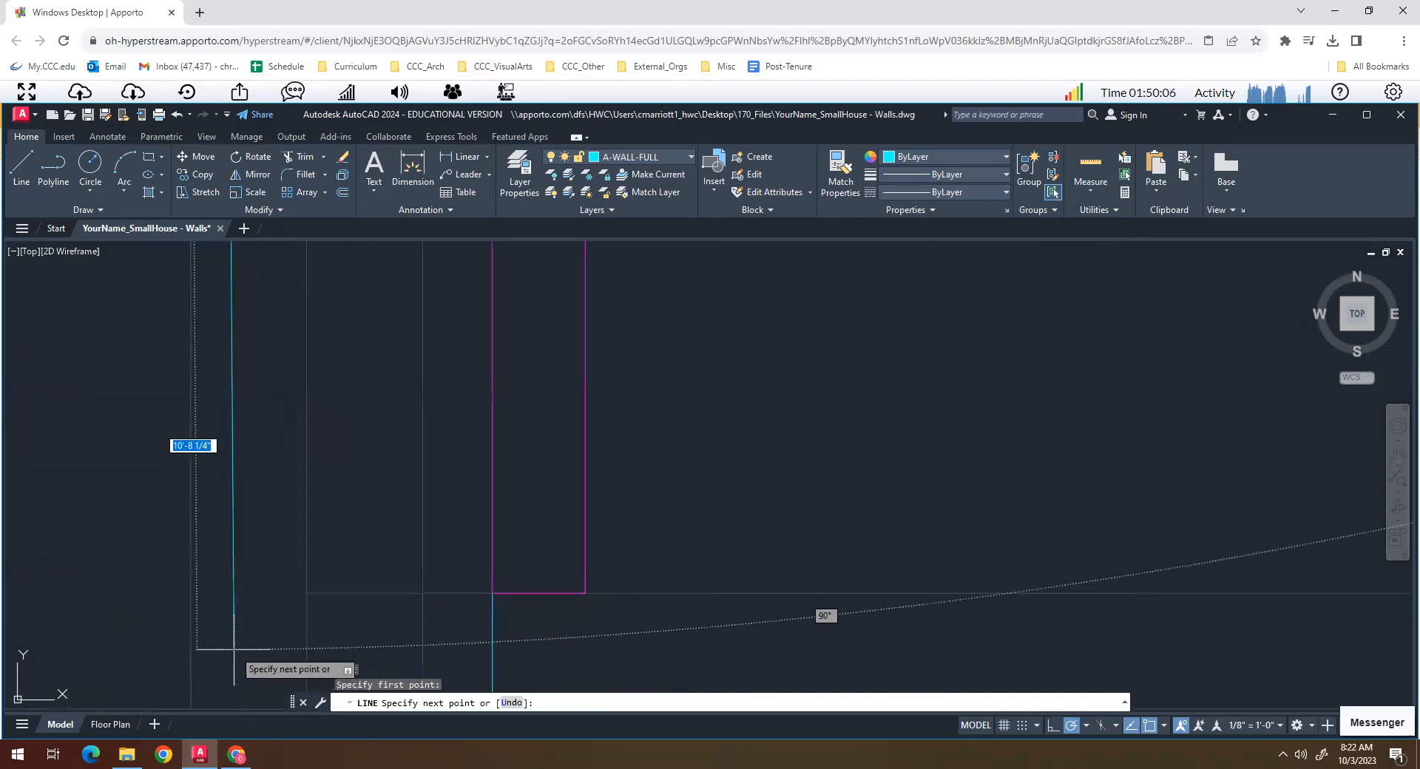
scroll(229, 603, "down", 2)
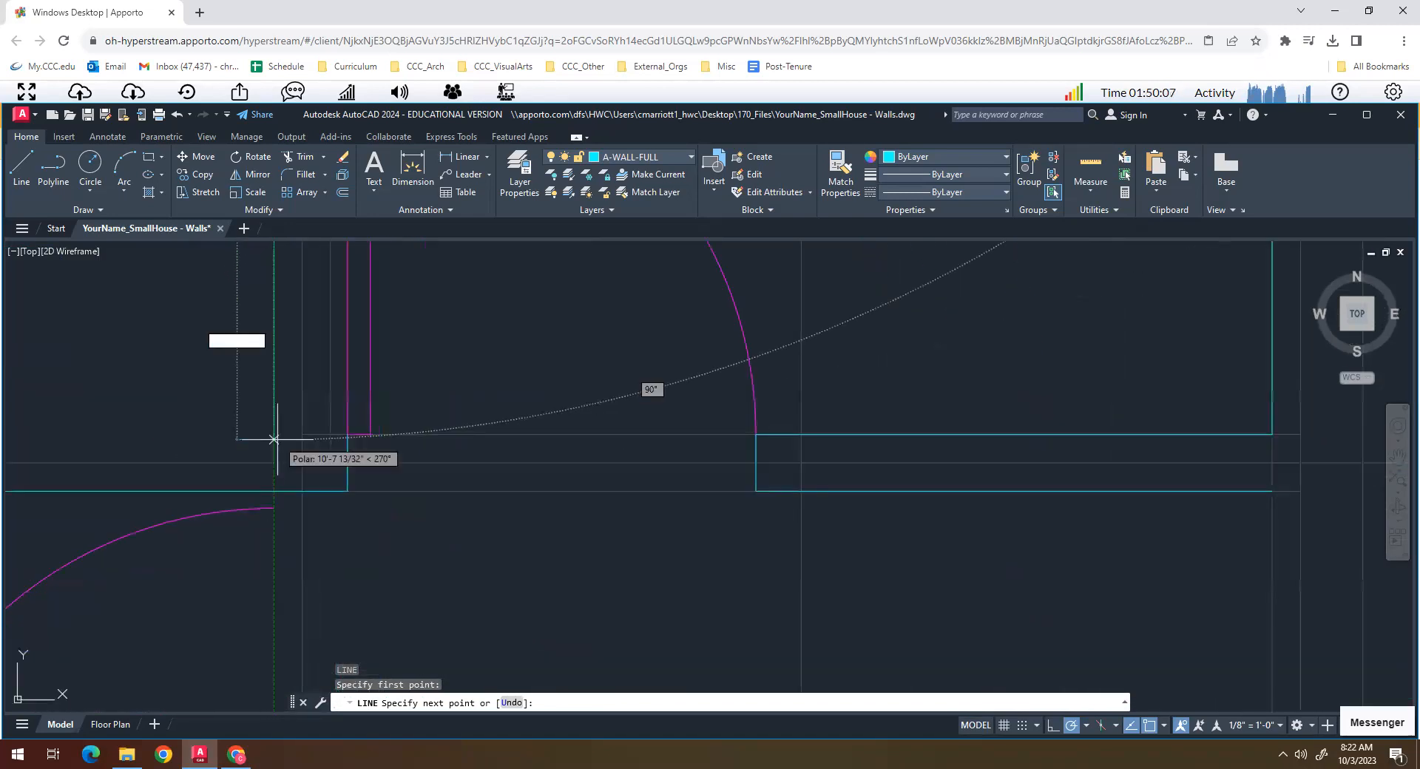
left_click(274, 490)
key("Return")
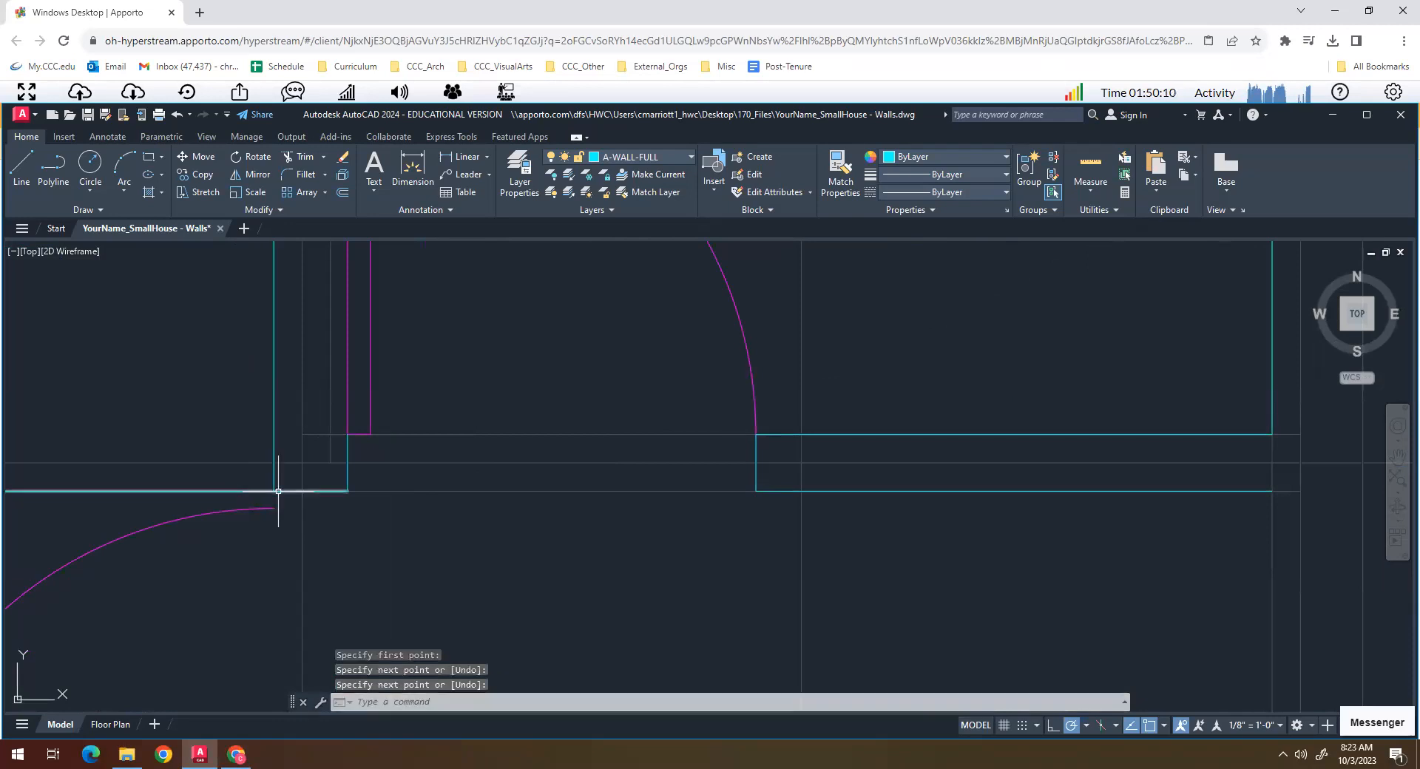
- Trim the south face line where it overruns the interior partition's west face
type("re")
key("Return")
key("Escape")
type("t")
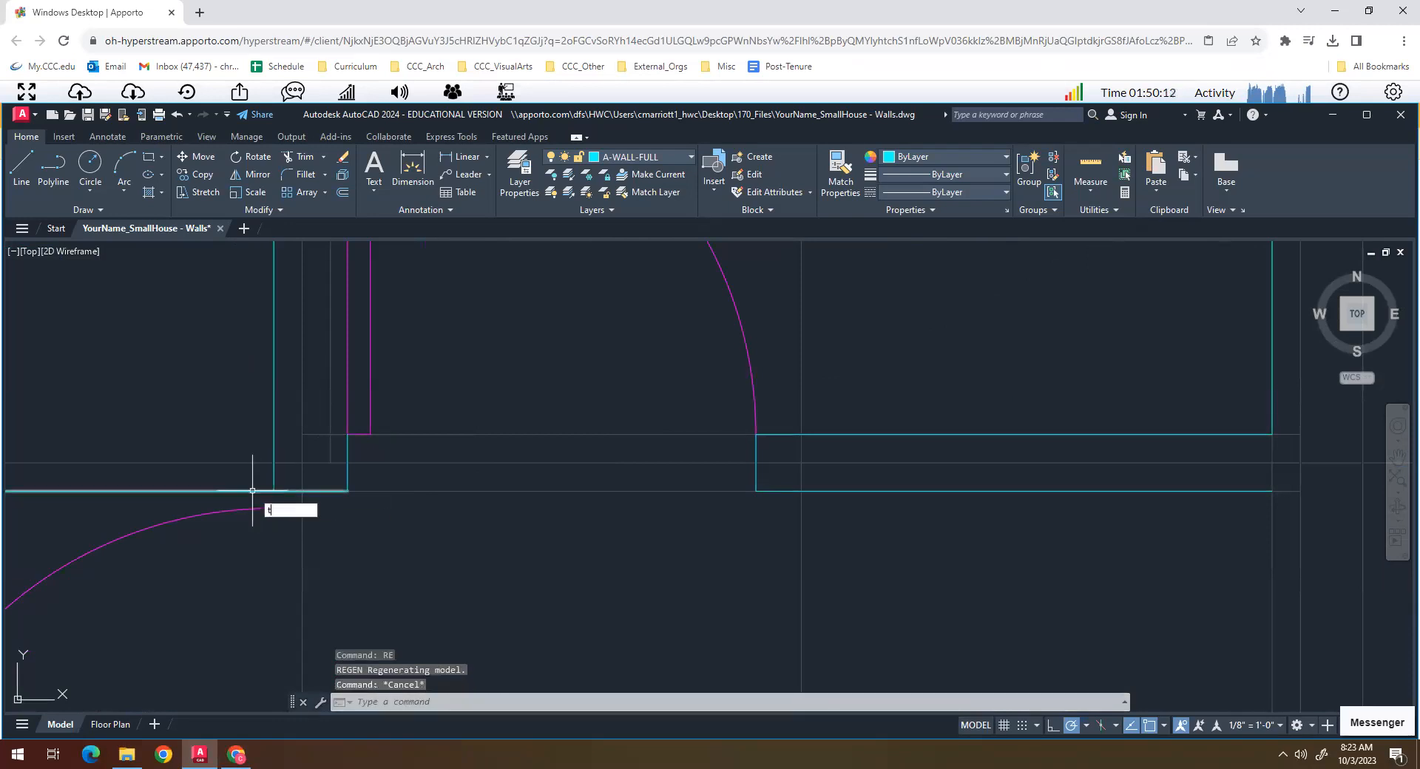
type("r")
key("Return")
scroll(302, 471, "down", 3)
scroll(307, 466, "up", 2)
key("Escape")
- Draw the east face of the northern interior partition from the guide intersection beside the door hinge up to the north wall
type("l")
key("Return")
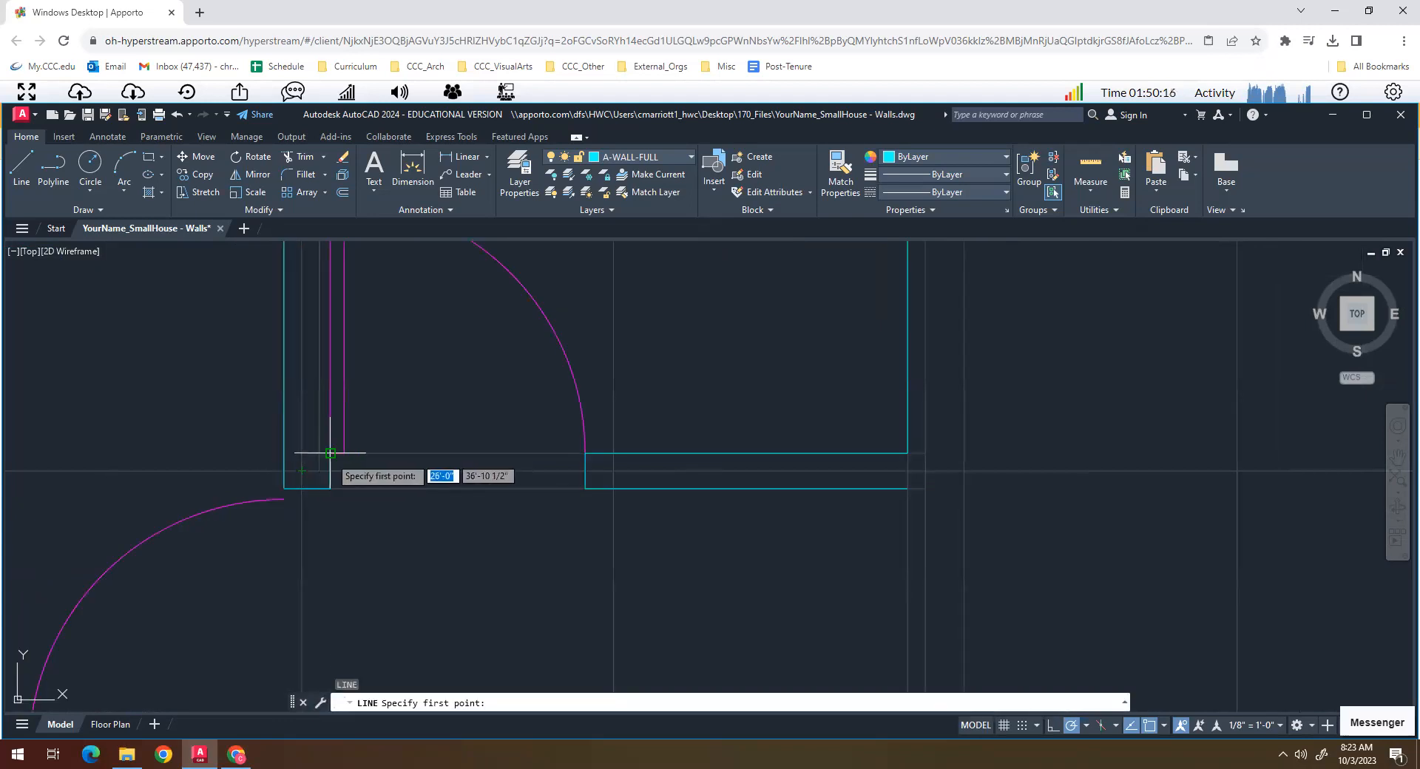
left_click(319, 453)
scroll(319, 452, "down", 5)
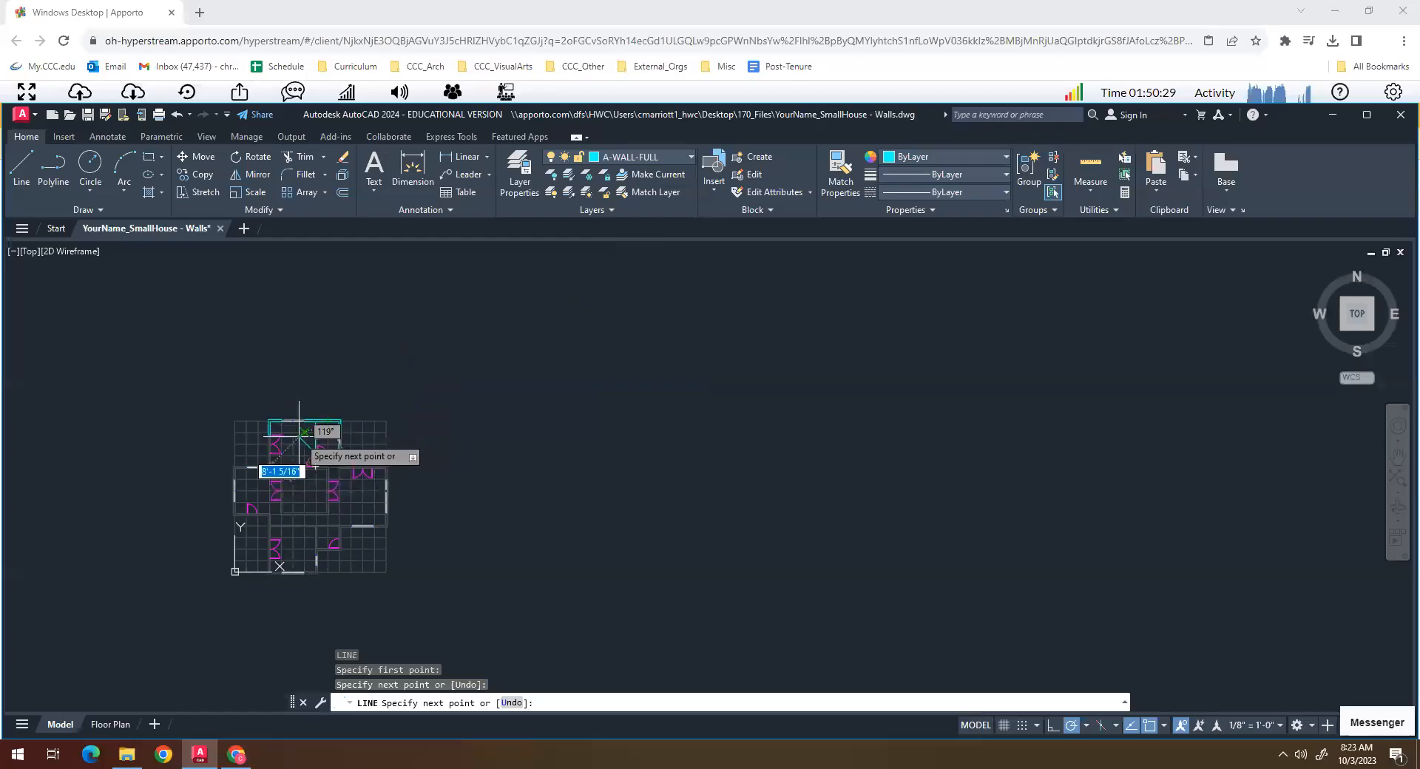
scroll(317, 437, "up", 5)
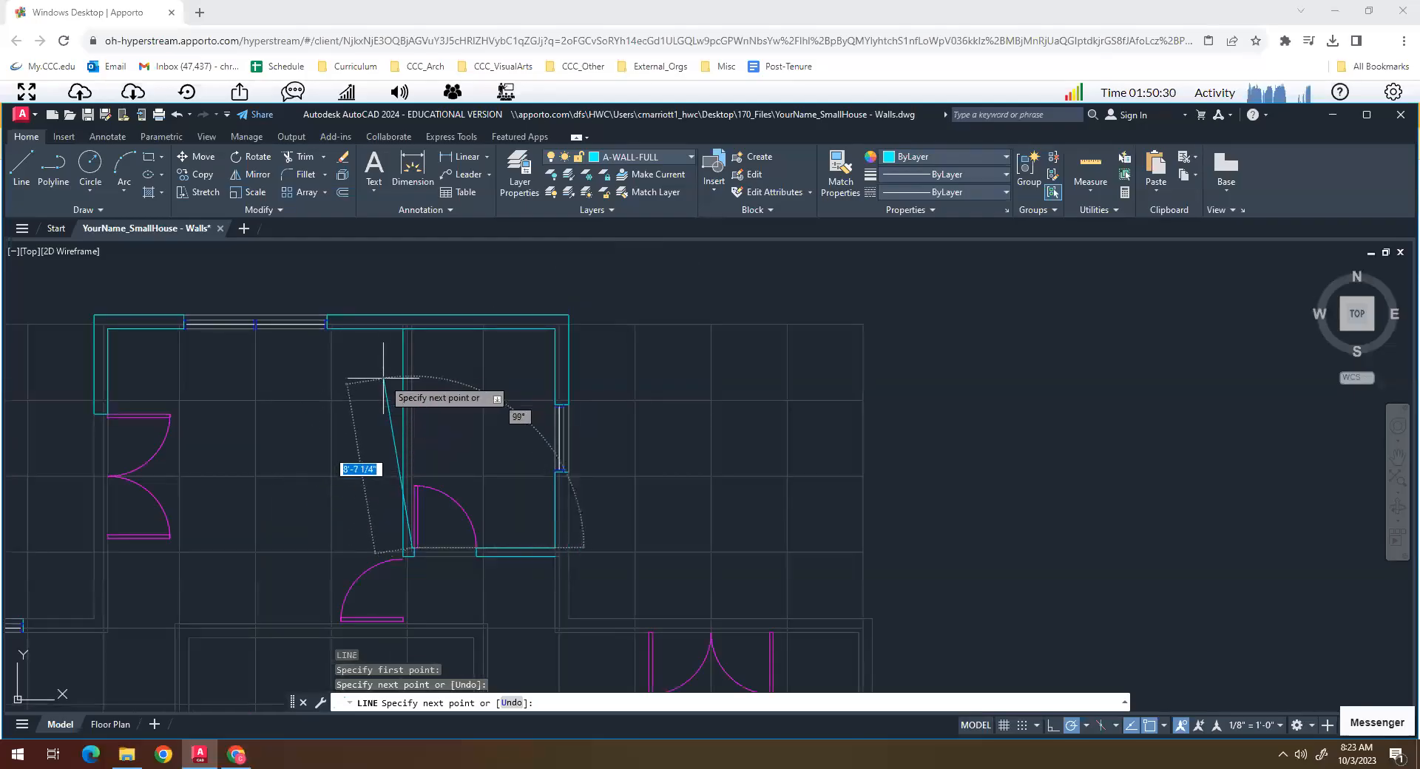
scroll(401, 517, "up", 6)
scroll(399, 482, "down", 2)
scroll(422, 486, "down", 2)
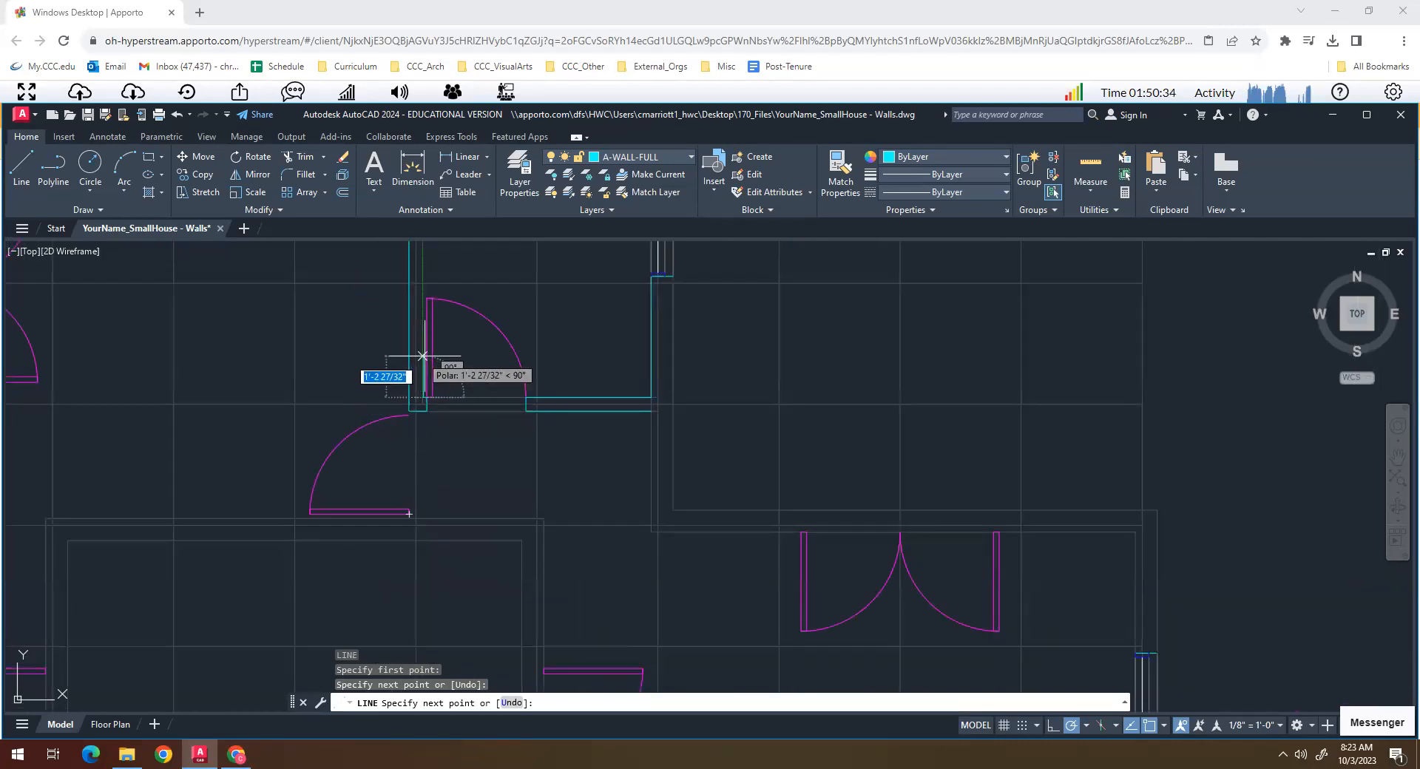
scroll(406, 374, "down", 5)
scroll(435, 349, "up", 4)
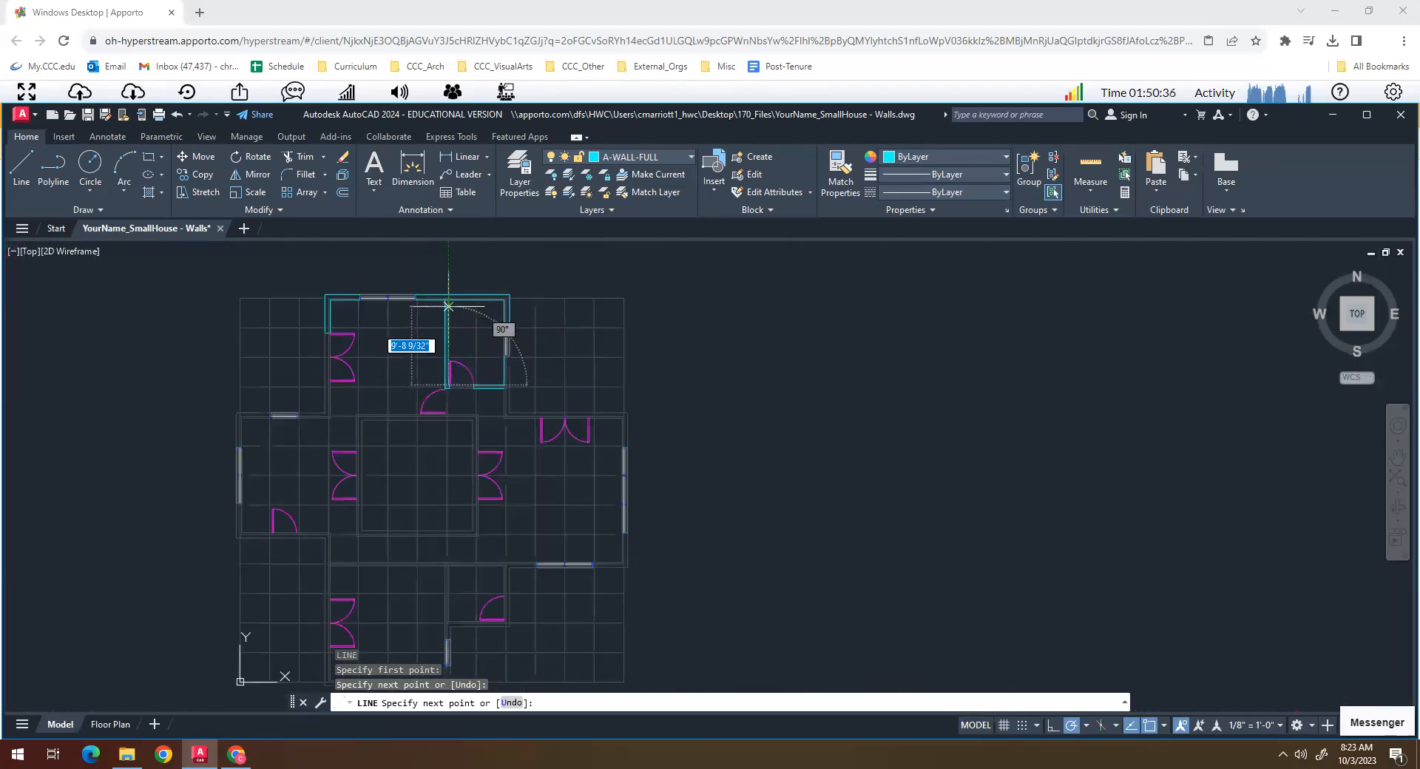
left_click(449, 299)
key("Return")
scroll(438, 390, "up", 6)
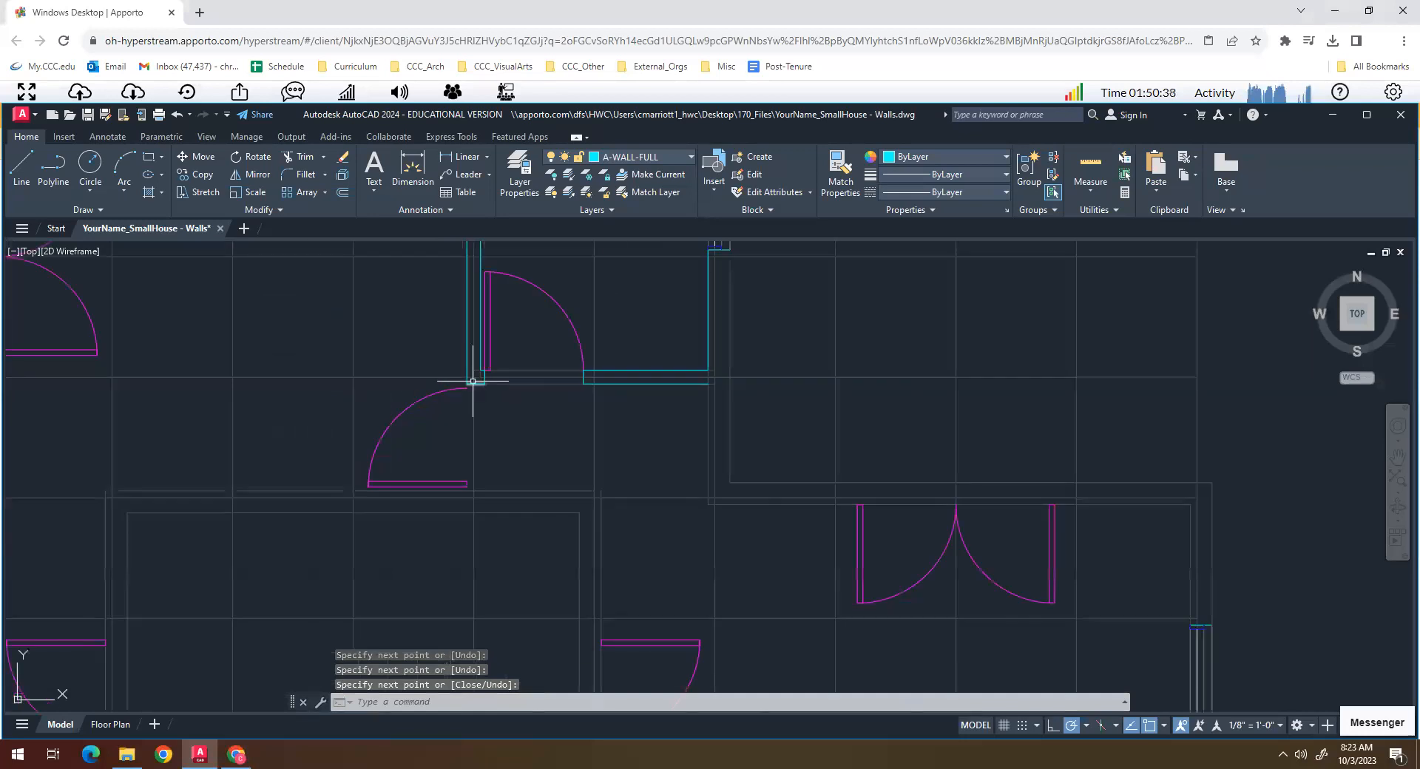
scroll(472, 381, "down", 4)
key("Escape")
scroll(486, 341, "up", 2)
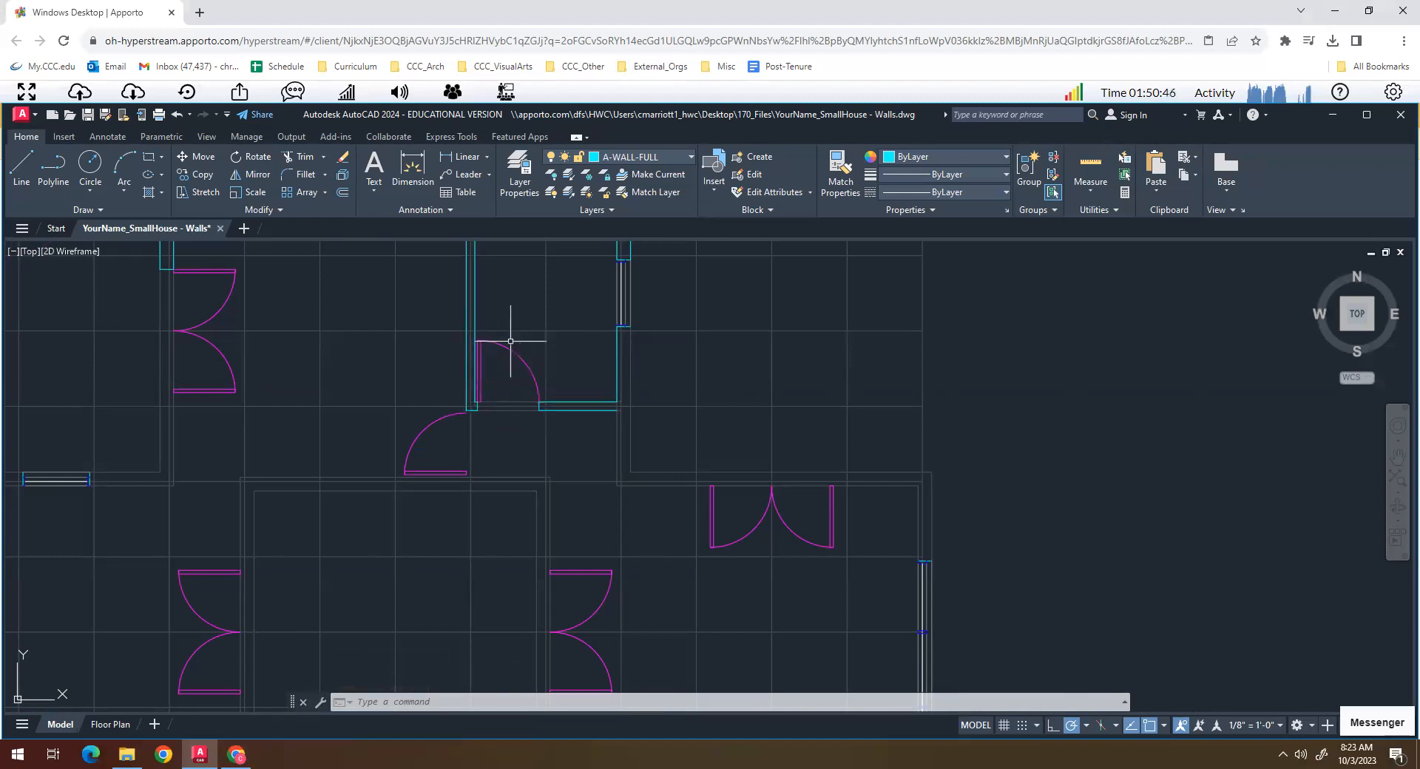
- Trim the north wall's inner face line between the two faces of the northern interior partition
middle_click_drag(480, 394, 491, 533)
scroll(471, 340, "up", 4)
middle_click_drag(477, 345, 503, 491)
scroll(466, 373, "up", 2)
scroll(460, 380, "up", 2)
type("tr")
key("Return")
scroll(538, 318, "down", 1)
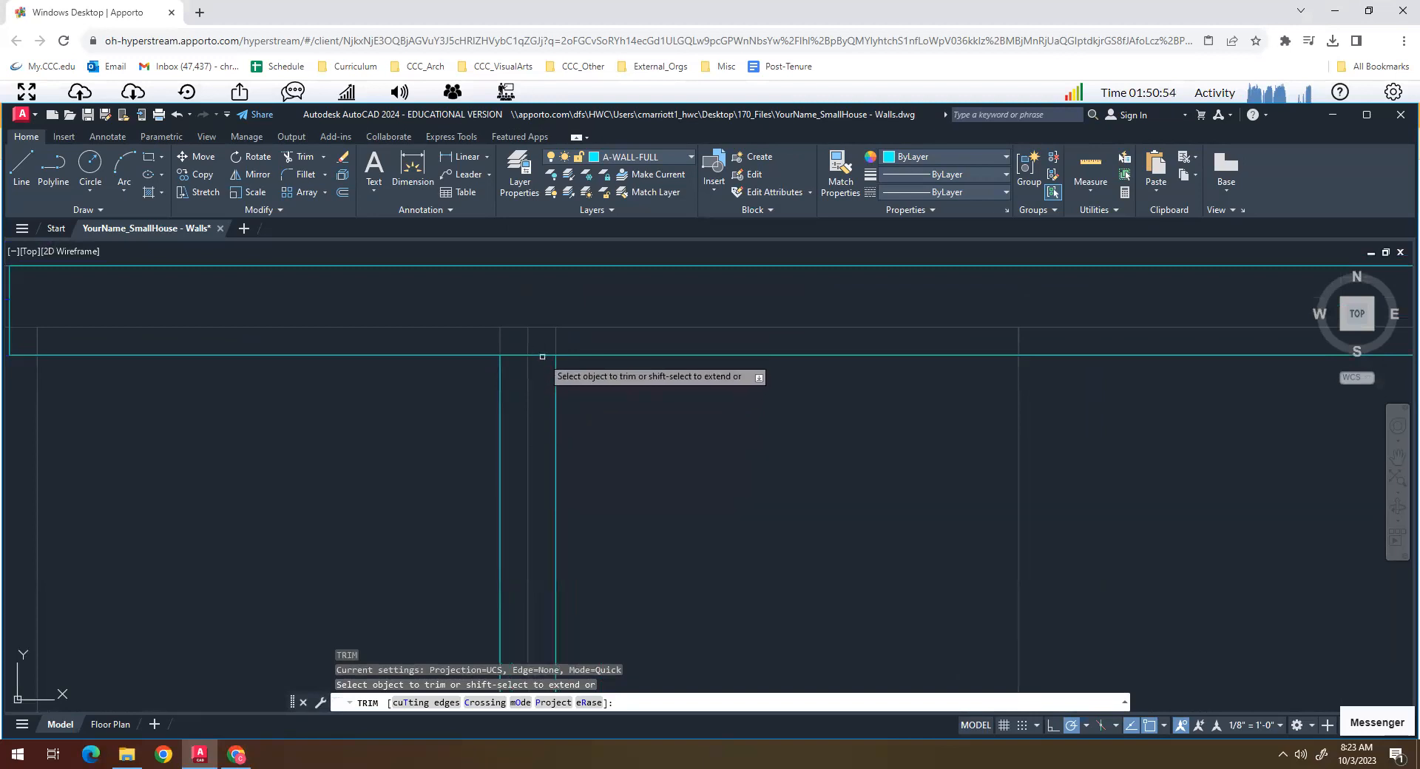
left_click(542, 357)
left_click(515, 355)
key("Return")
scroll(530, 413, "down", 5)
scroll(557, 474, "up", 1)
middle_click_drag(557, 473, 520, 372)
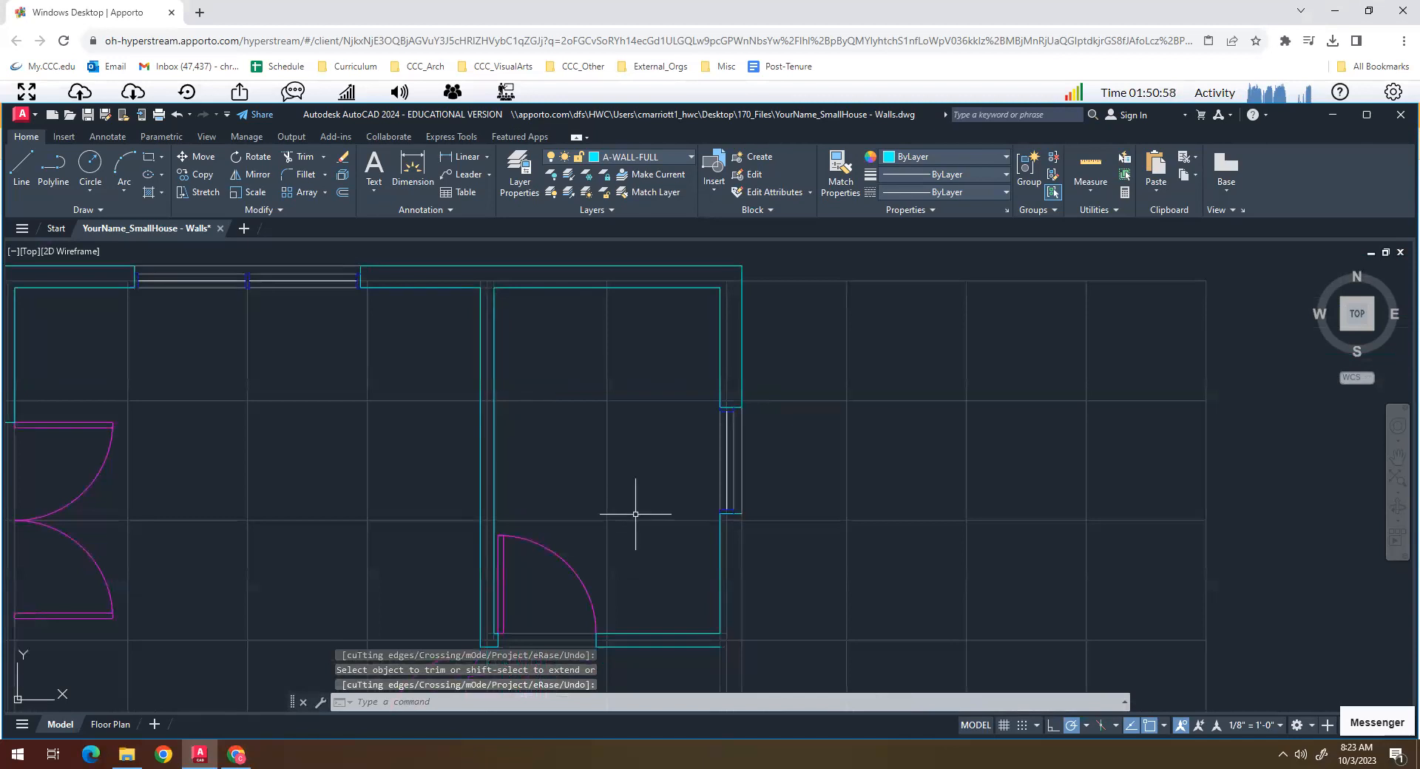
middle_click_drag(686, 593, 630, 440)
middle_click_drag(543, 548, 608, 494)
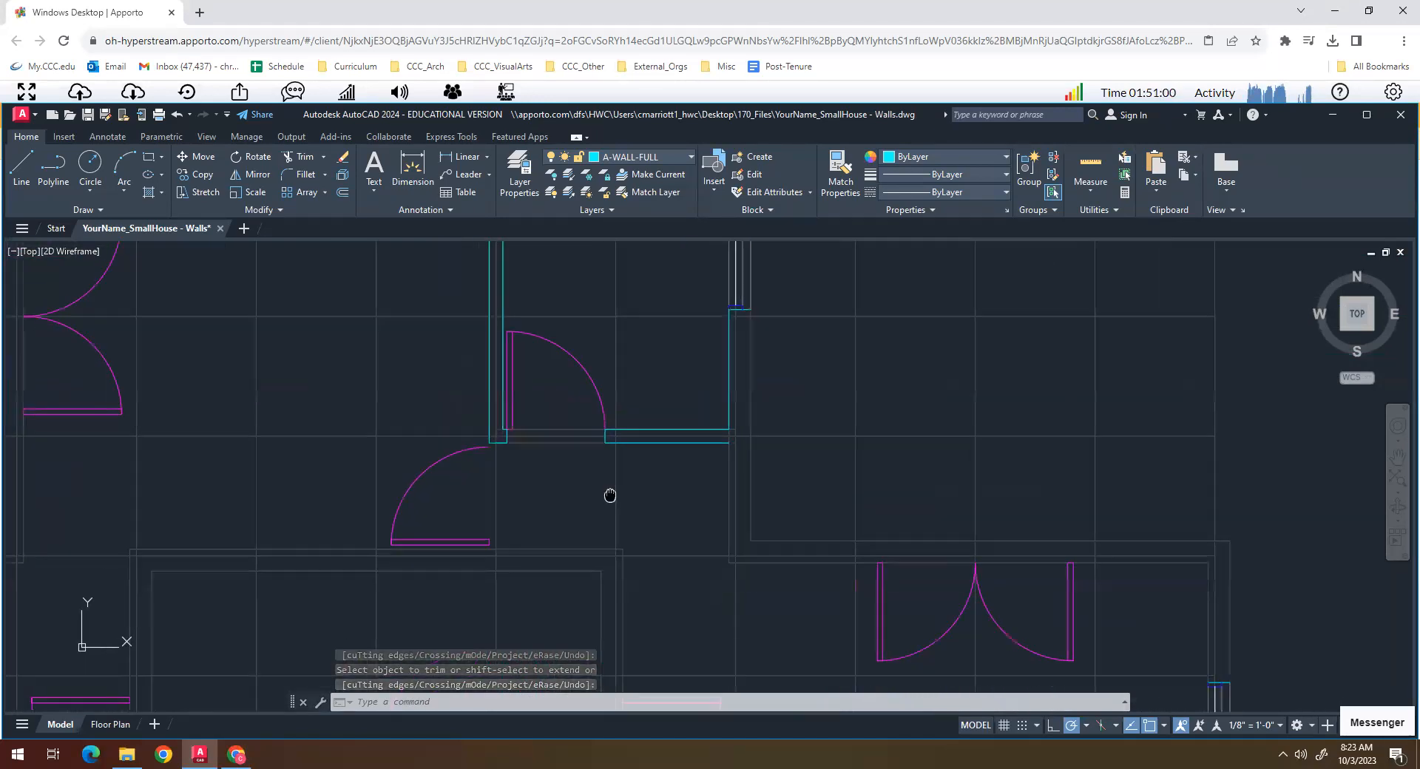
scroll(662, 551, "down", 4)
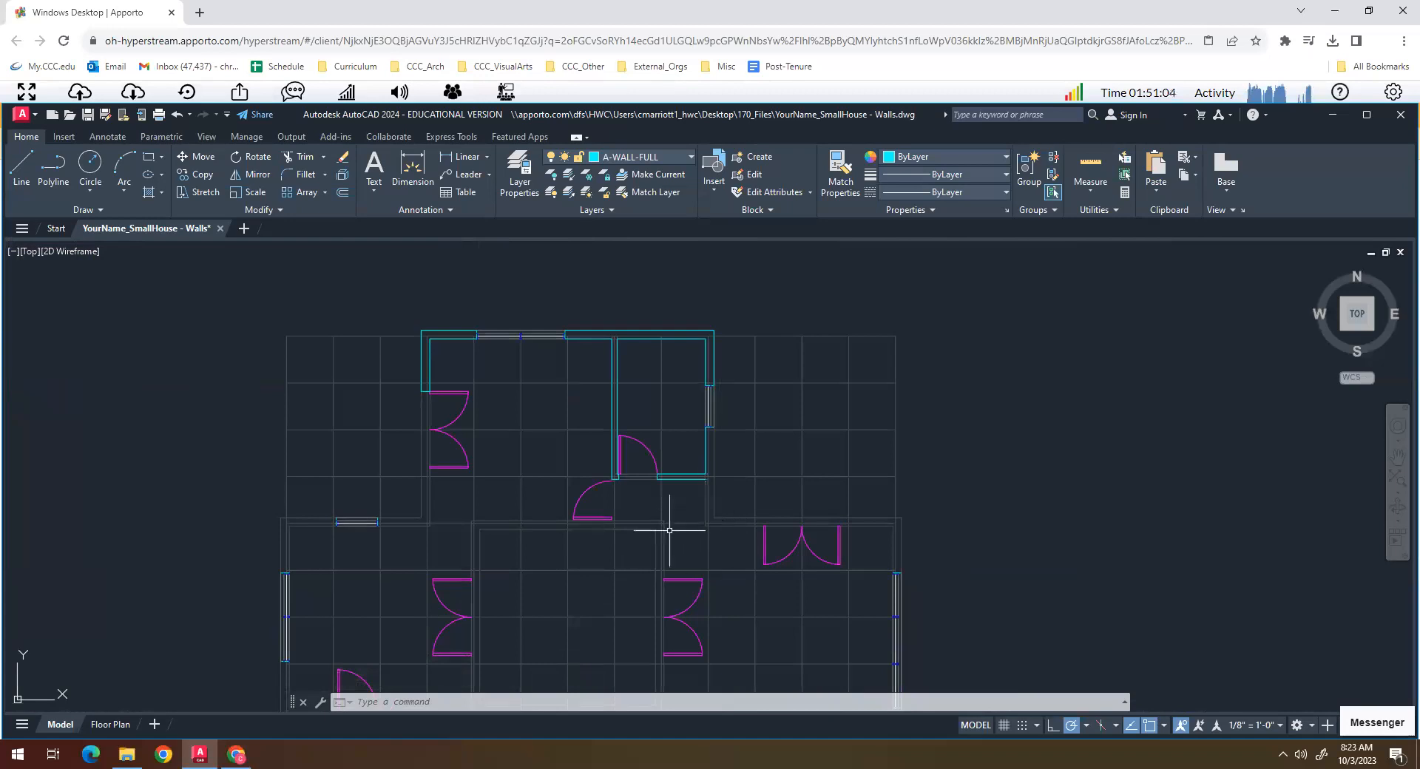
middle_click_drag(678, 534, 666, 414)
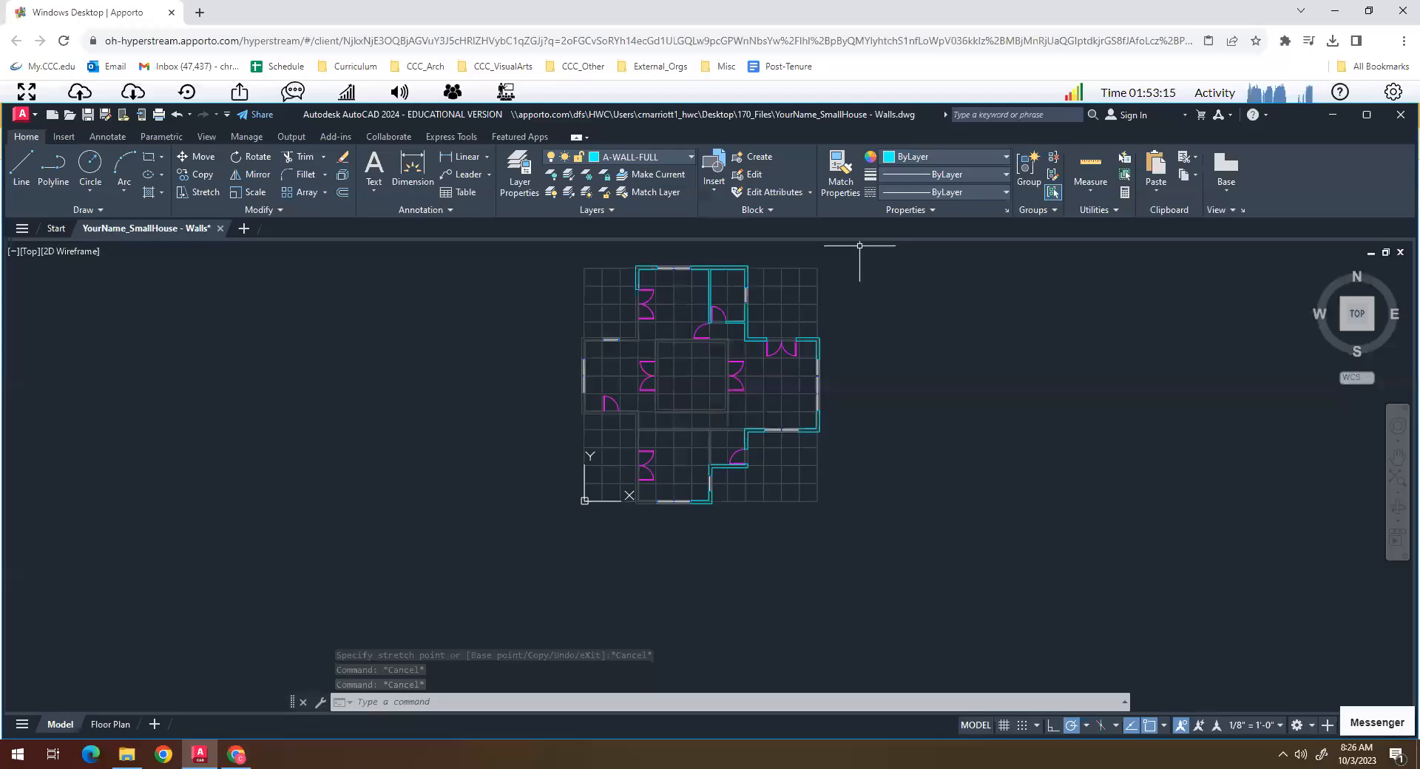
scroll(734, 501, "up", 5)
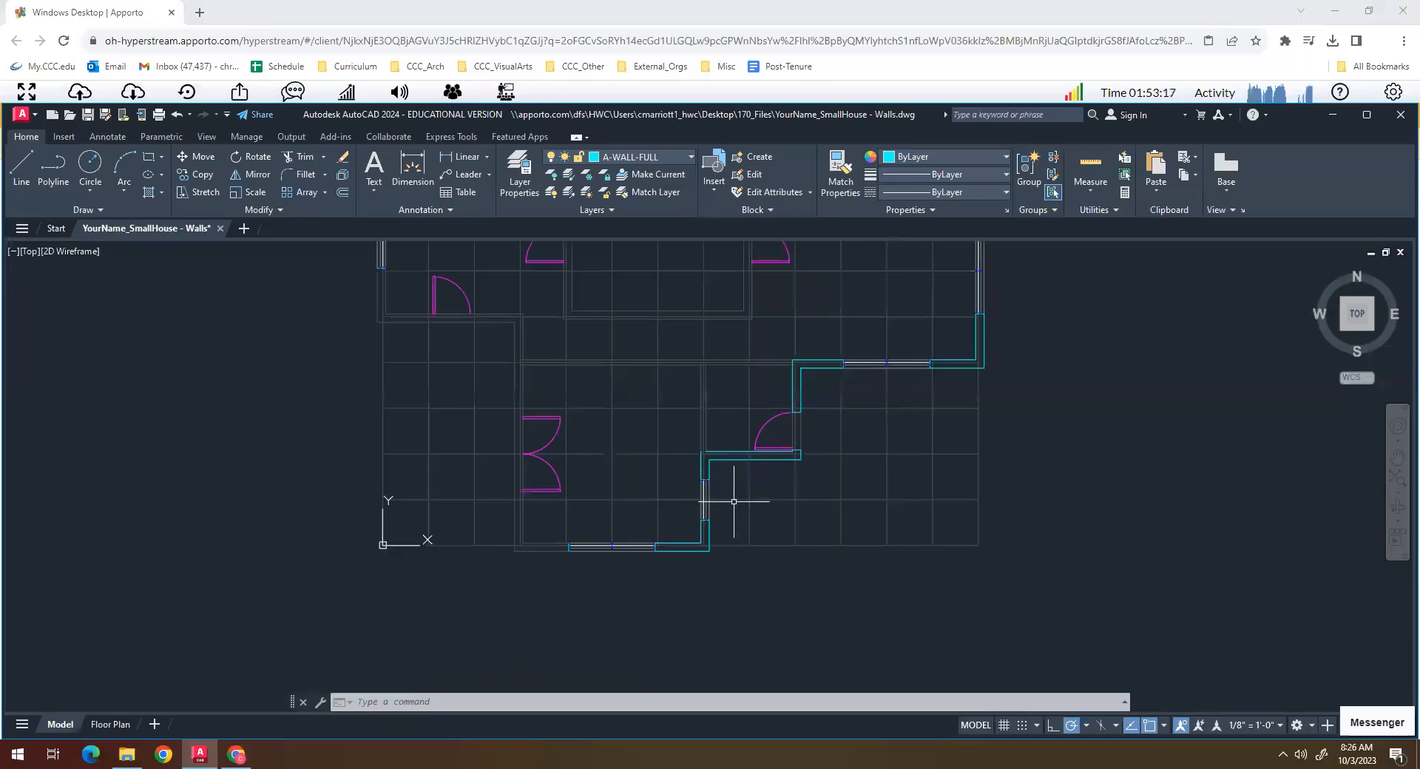
scroll(698, 509, "up", 3)
scroll(670, 577, "up", 3)
key("Escape")
key("Escape")
key("Escape")
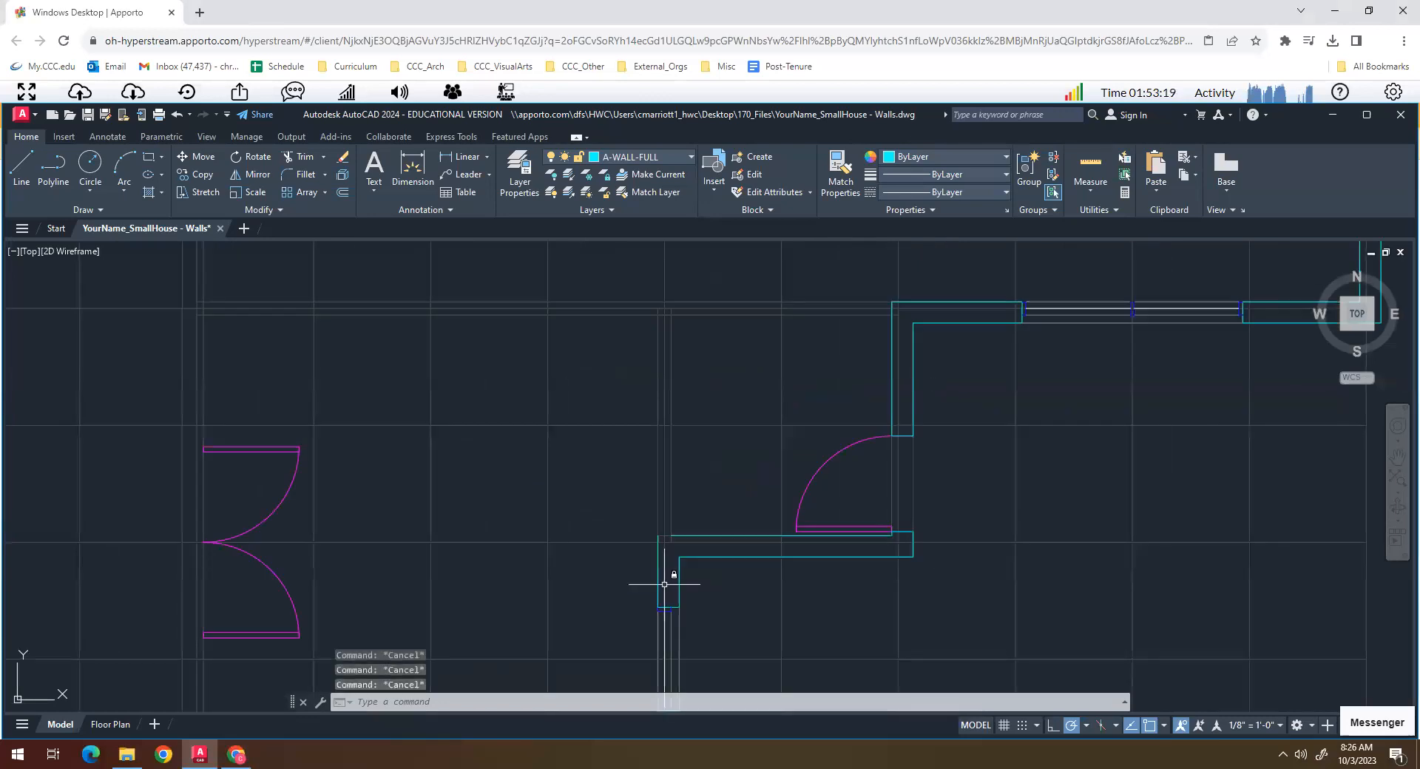
type("l")
key("Return")
key("Escape")
key("Escape")
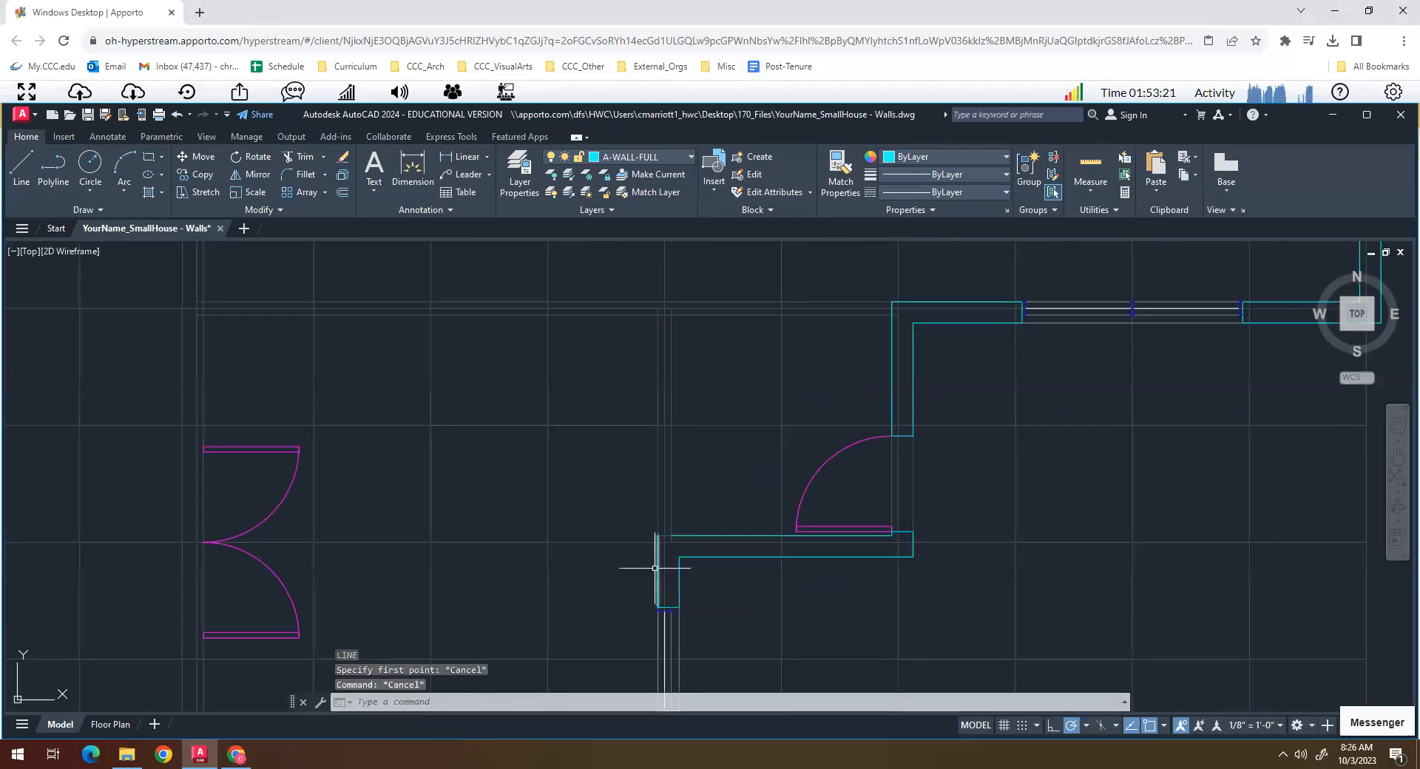
- Stretch the upper end of the west face line above the southern wing's east window about 7'-4" north to the horizontal guide
scroll(655, 568, "up", 4)
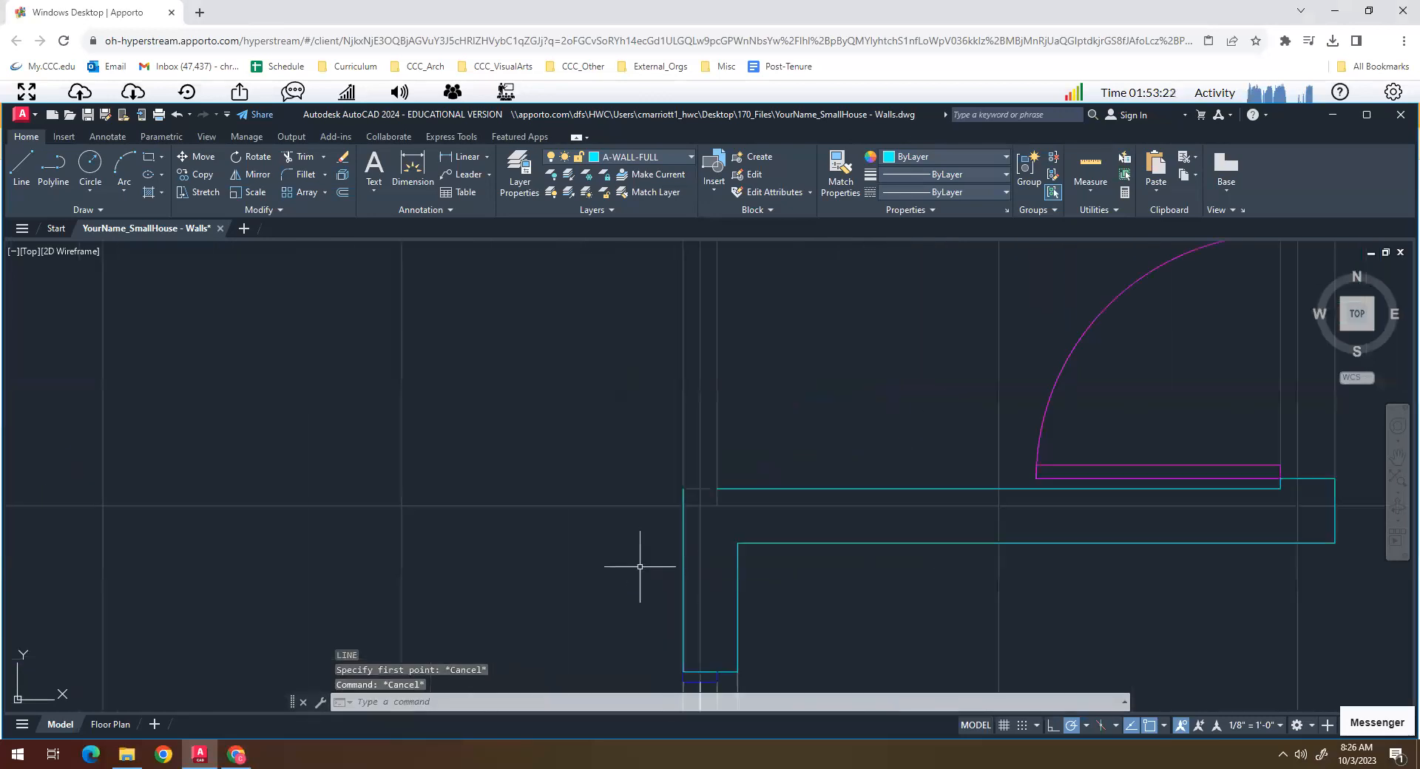
left_click(683, 567)
key("Escape")
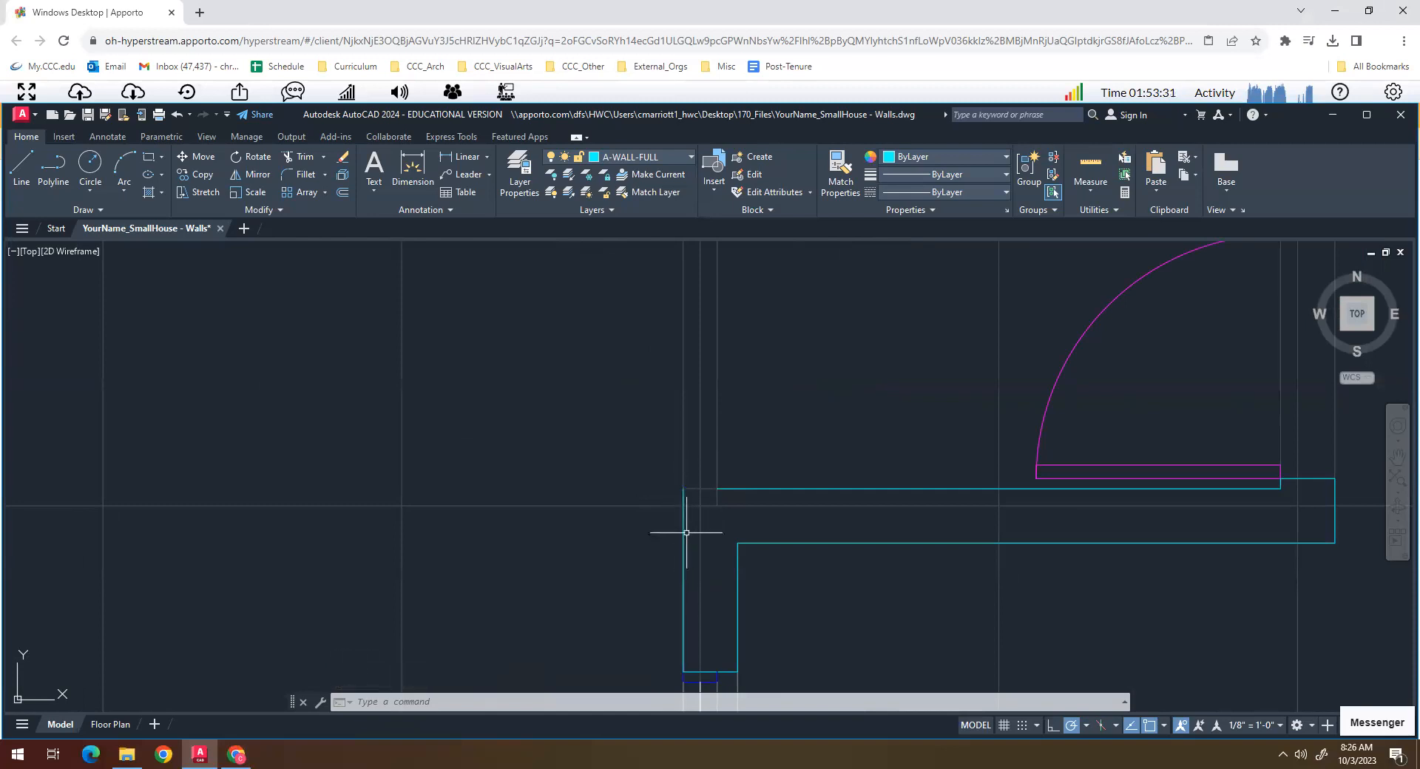
left_click(683, 488)
scroll(681, 484, "down", 4)
scroll(681, 487, "up", 4)
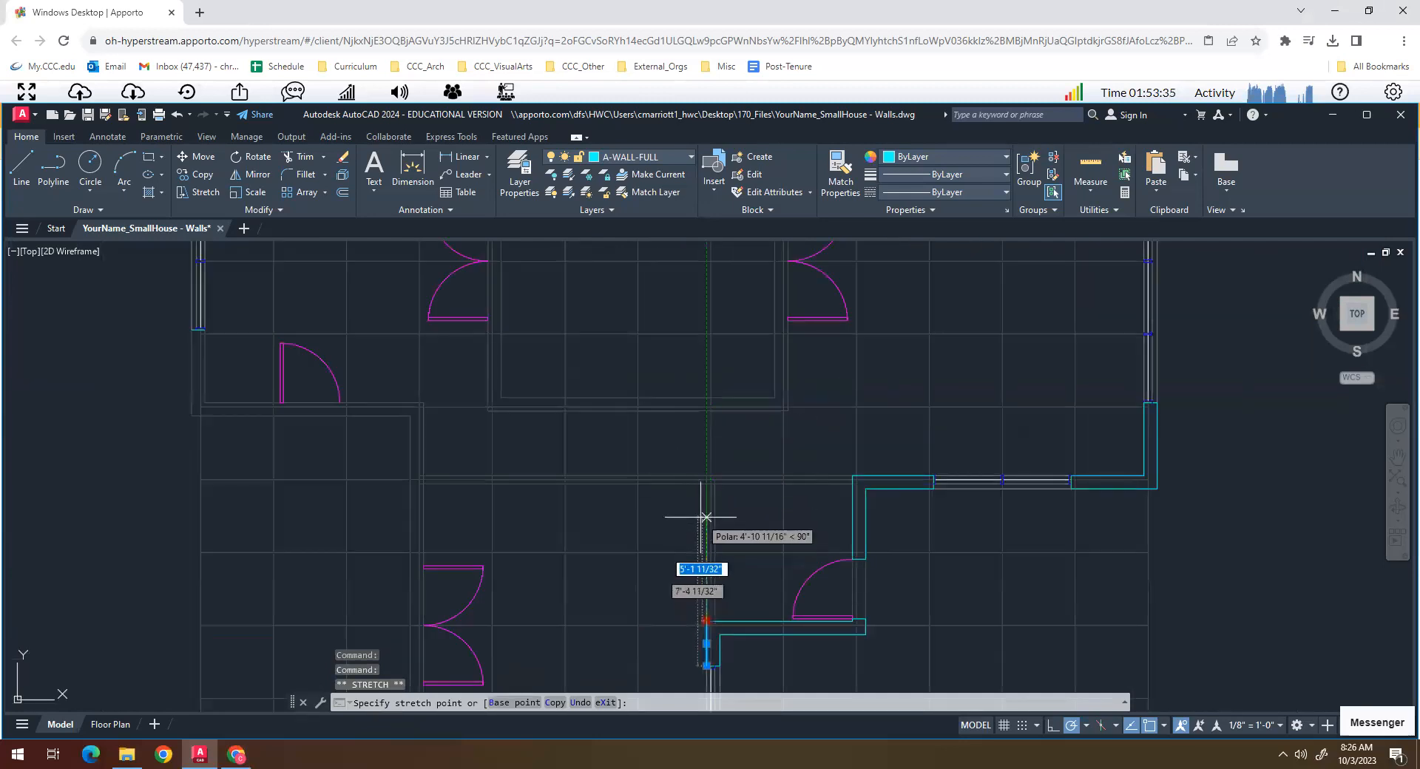
left_click(708, 476)
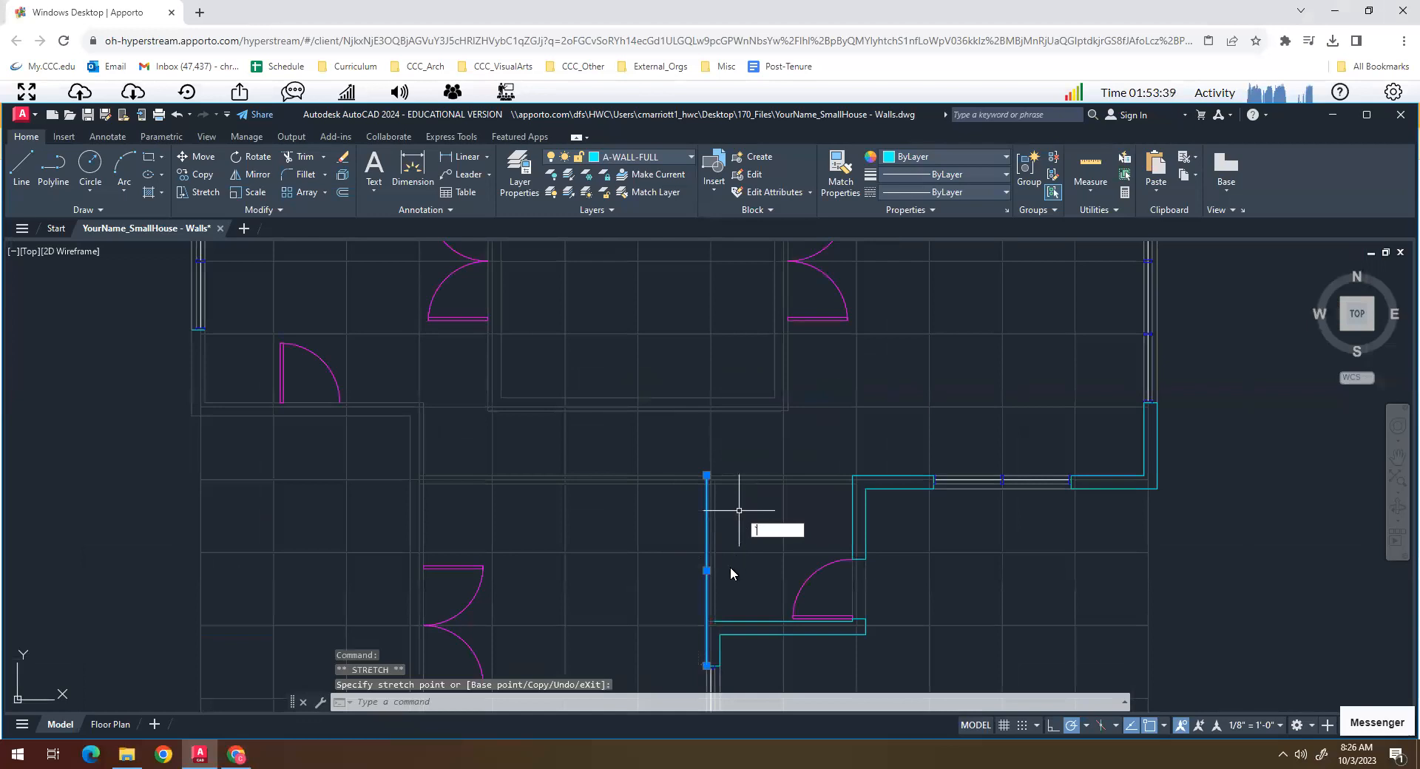
key("Escape")
key("Escape")
key("Escape")
- Draw the southern partition's east face from the inner wall corner north to the horizontal guide and close its top to the west face
type("l")
key("Return")
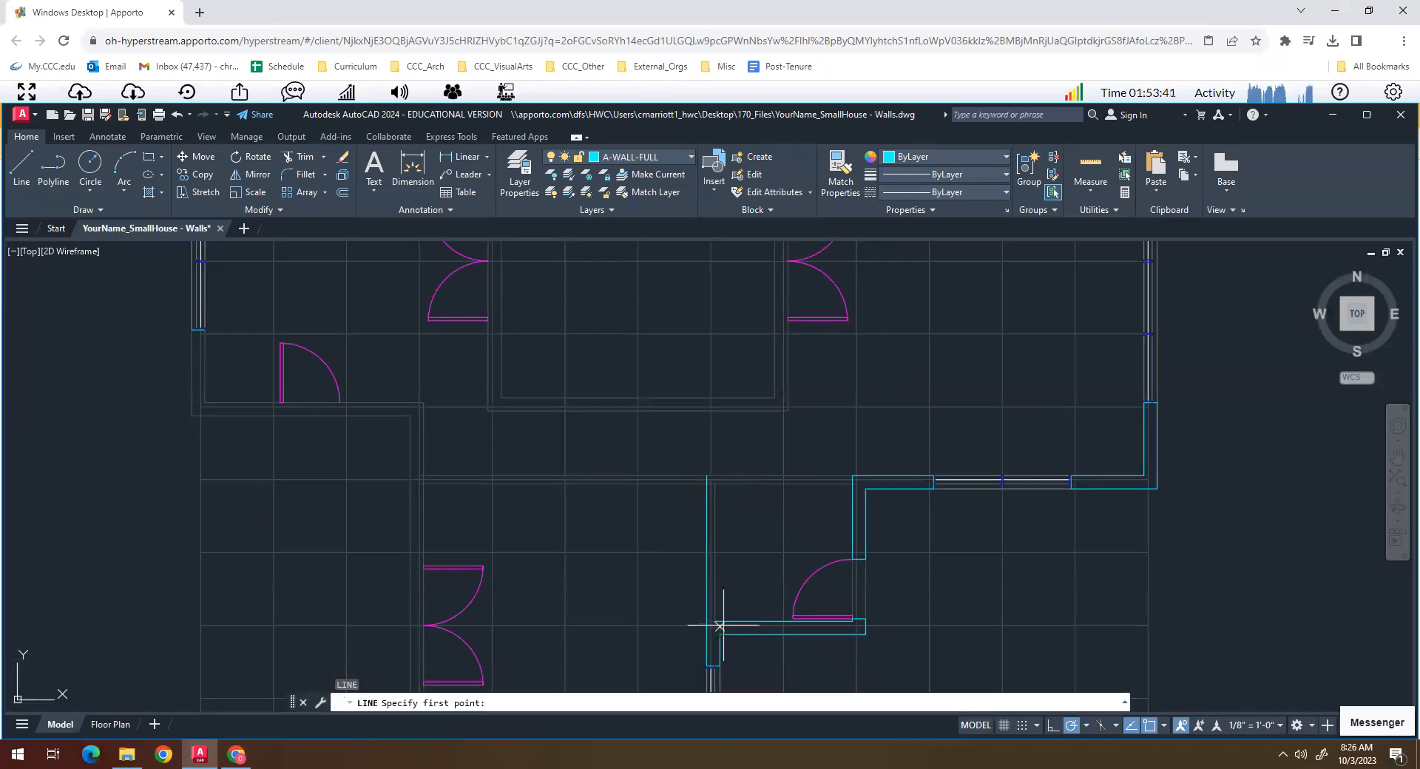
left_click(715, 621)
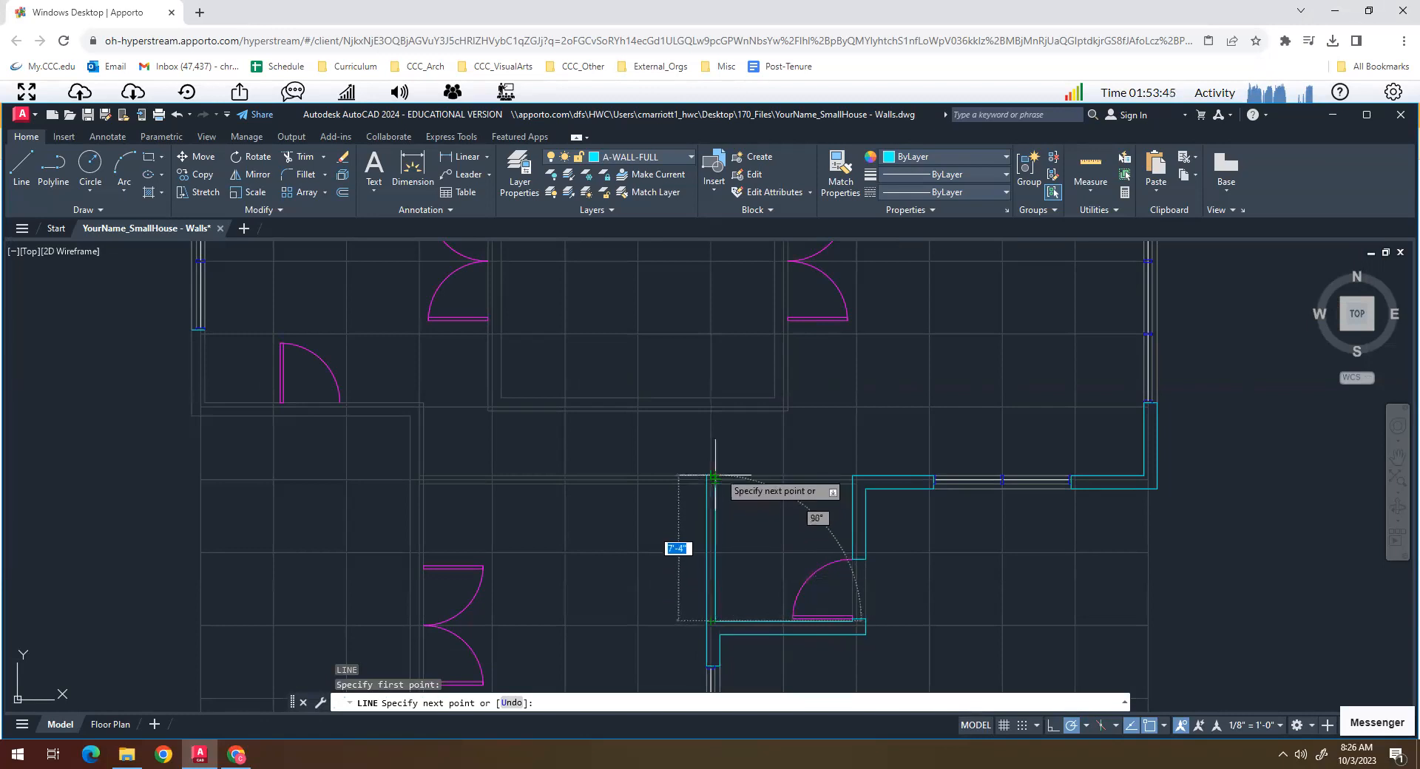
left_click(712, 483)
left_click(670, 481)
key("Escape")
key("Escape")
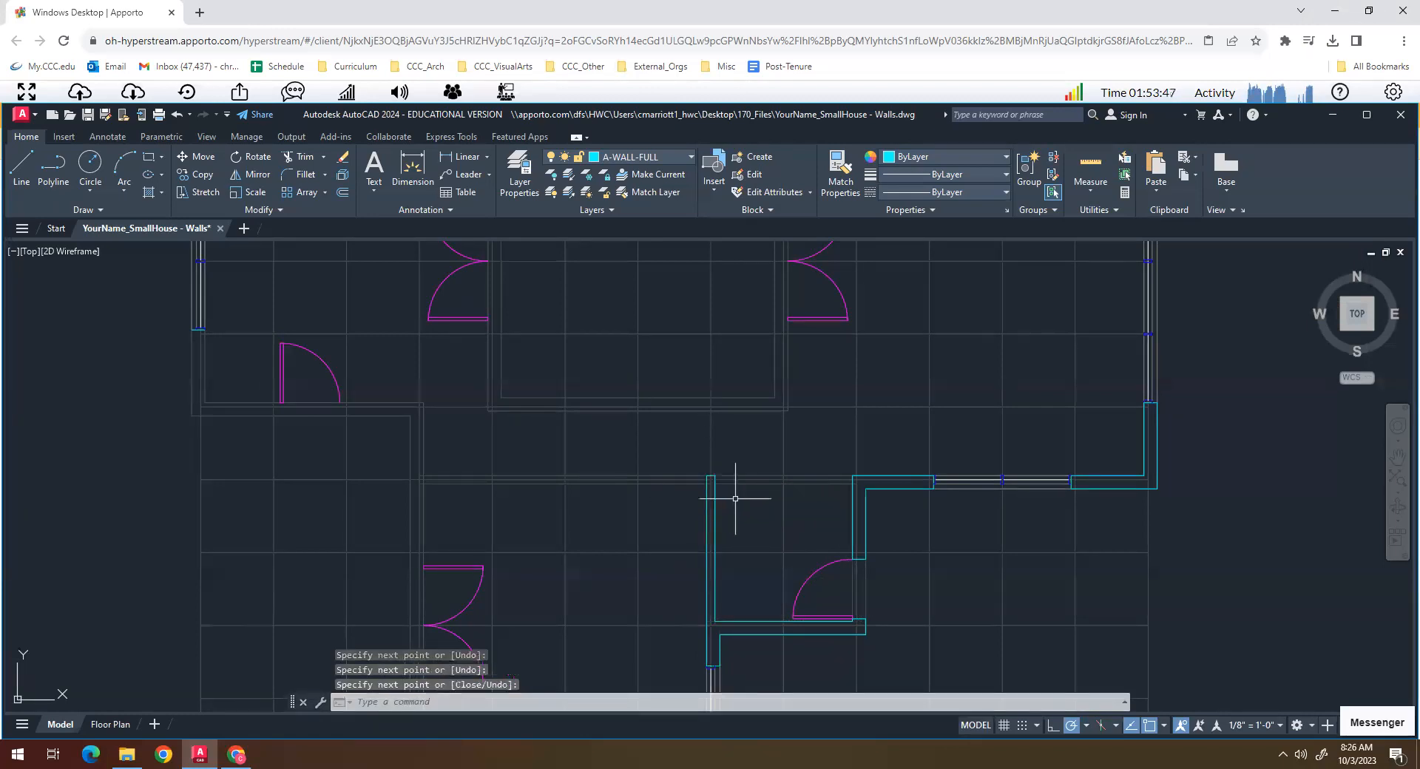
scroll(740, 500, "down", 6)
scroll(676, 587, "up", 5)
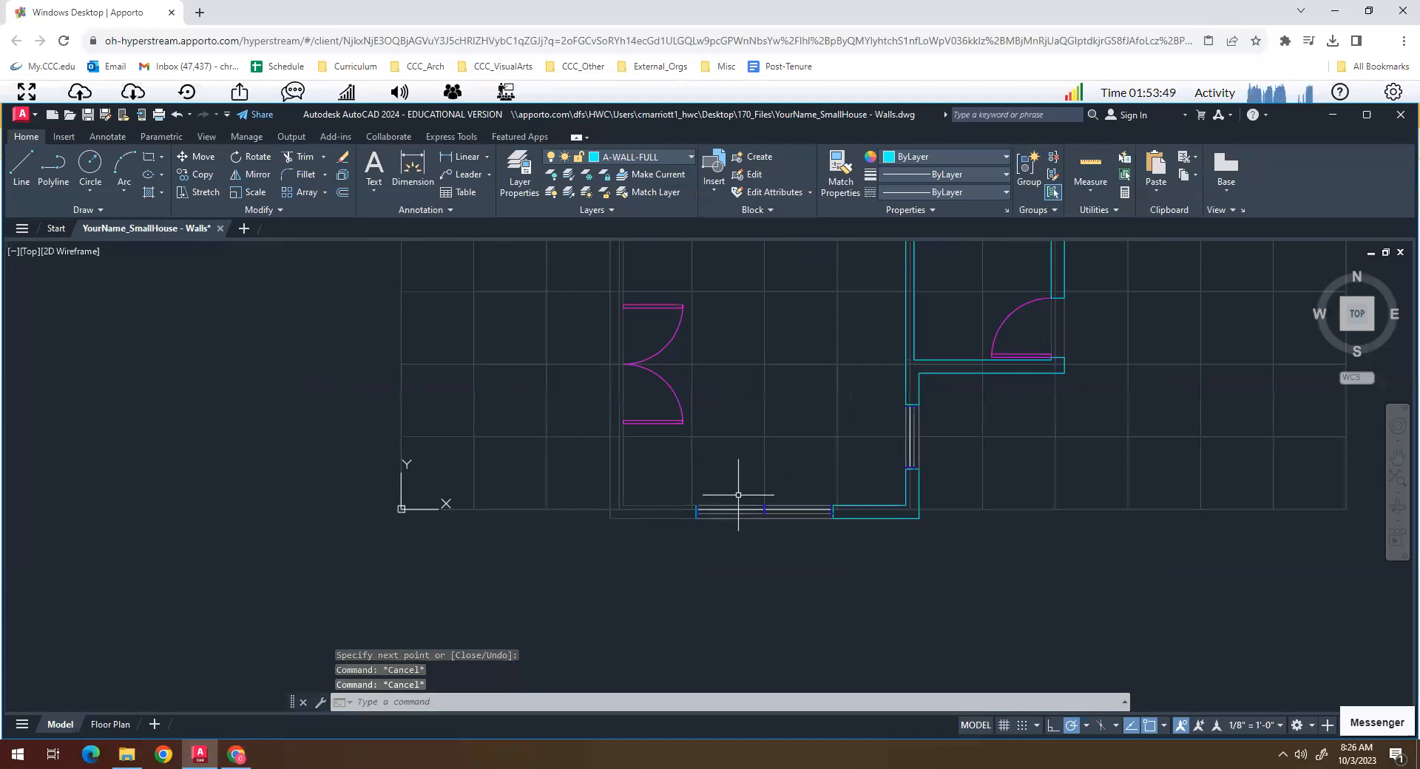
scroll(738, 495, "down", 5)
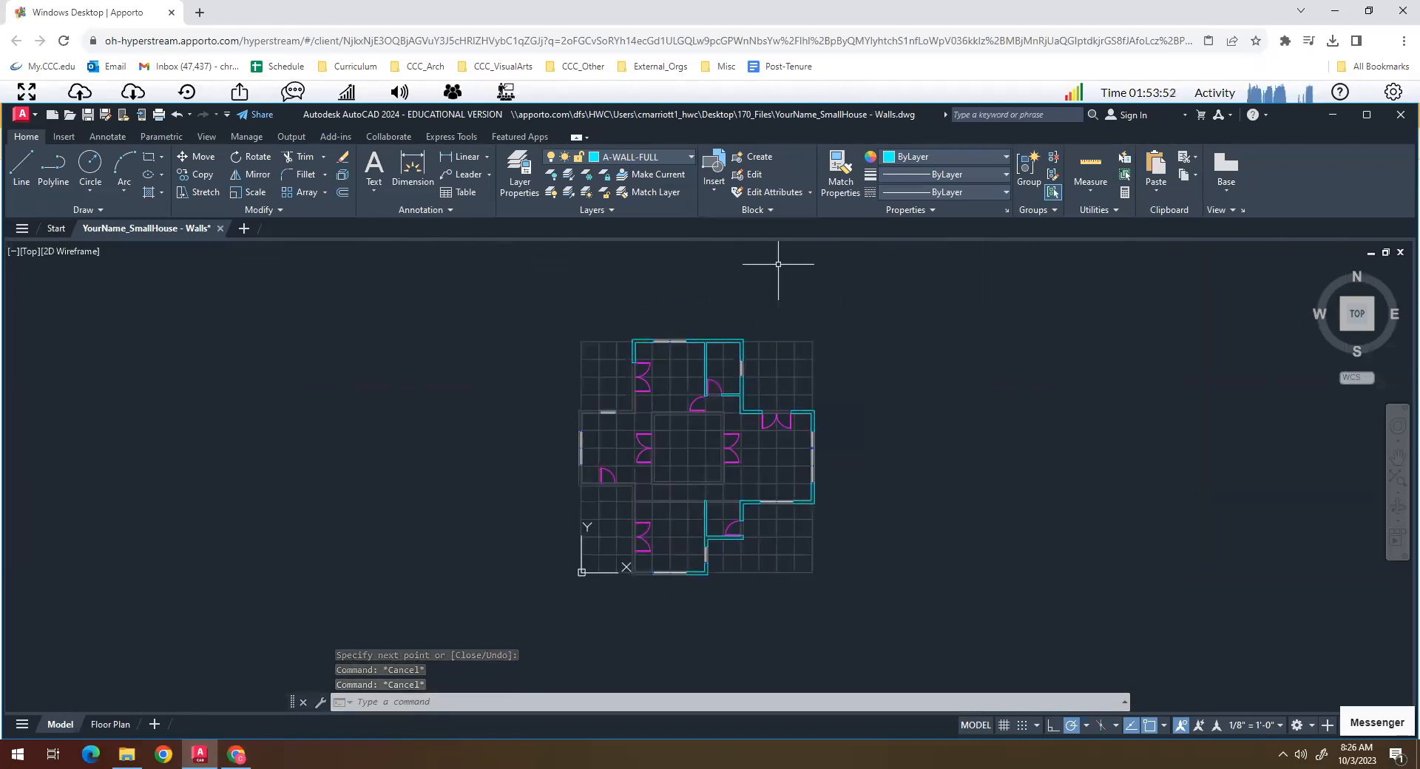
scroll(831, 412, "up", 8)
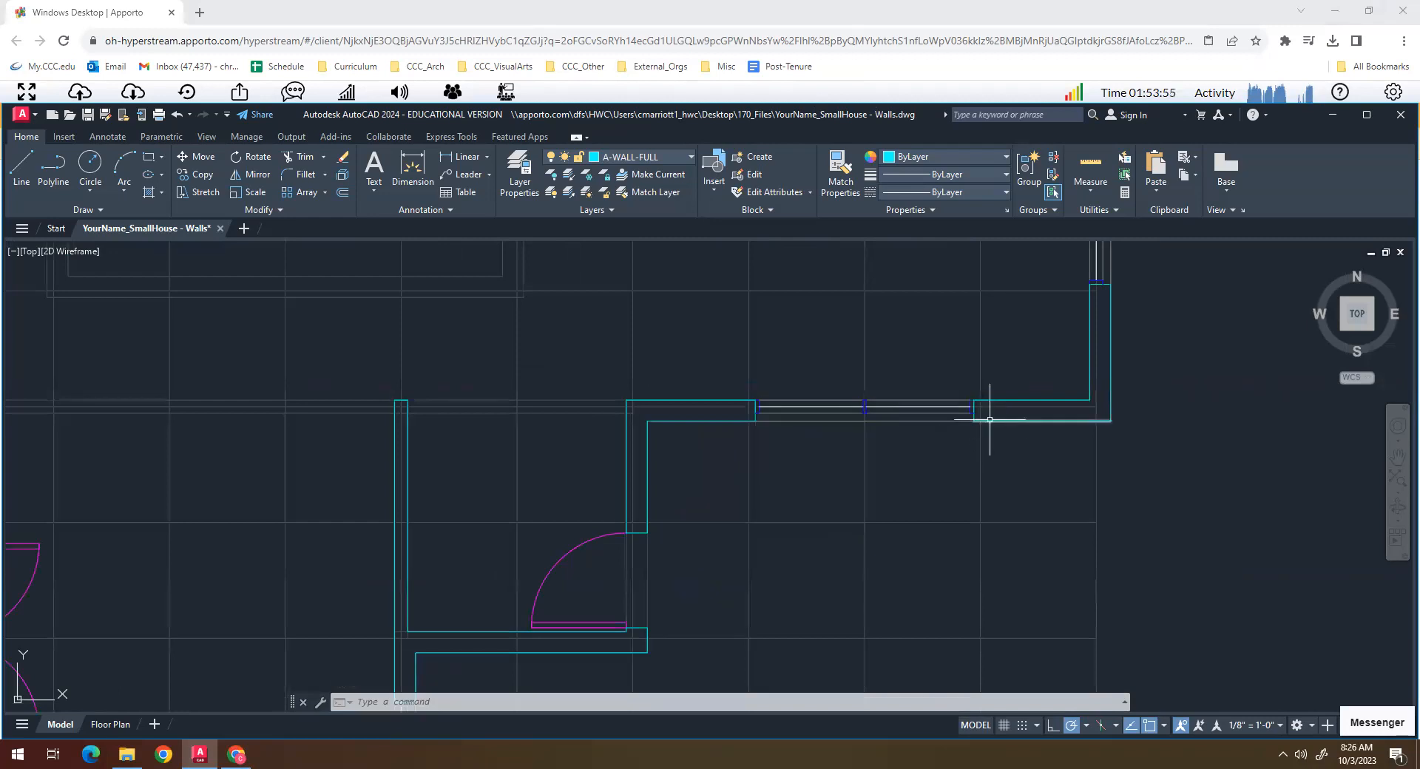
key("Escape")
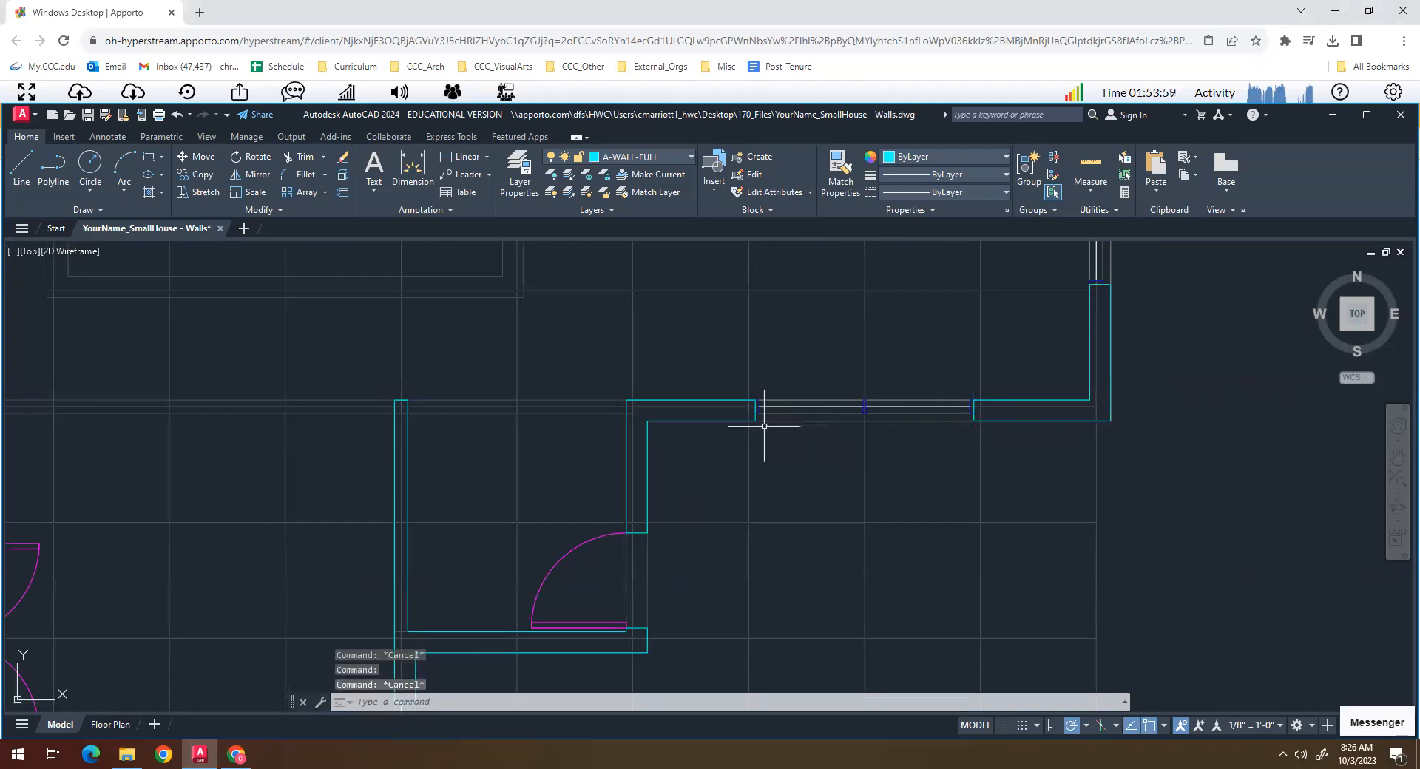
key("Escape")
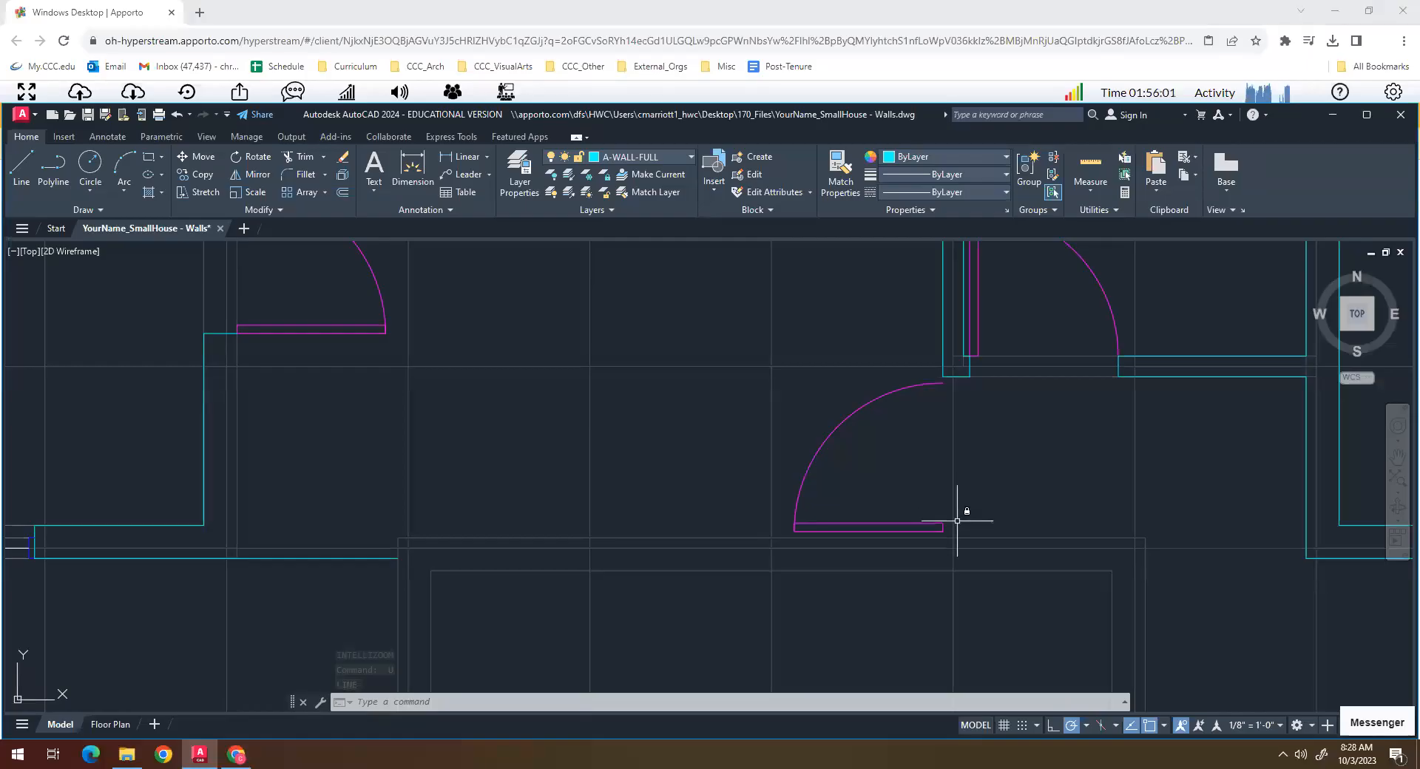
scroll(933, 568, "up", 3)
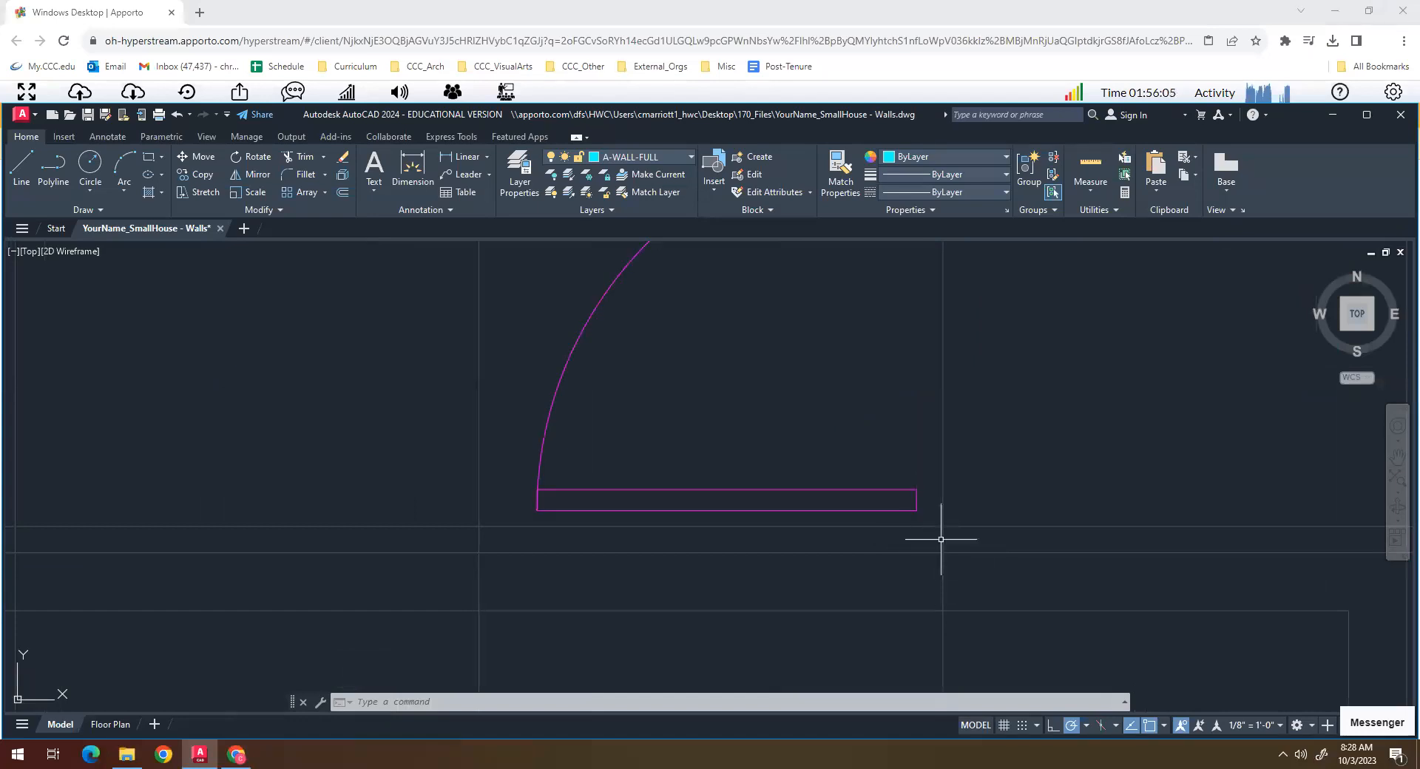
left_click(607, 703)
type("l")
key("Return")
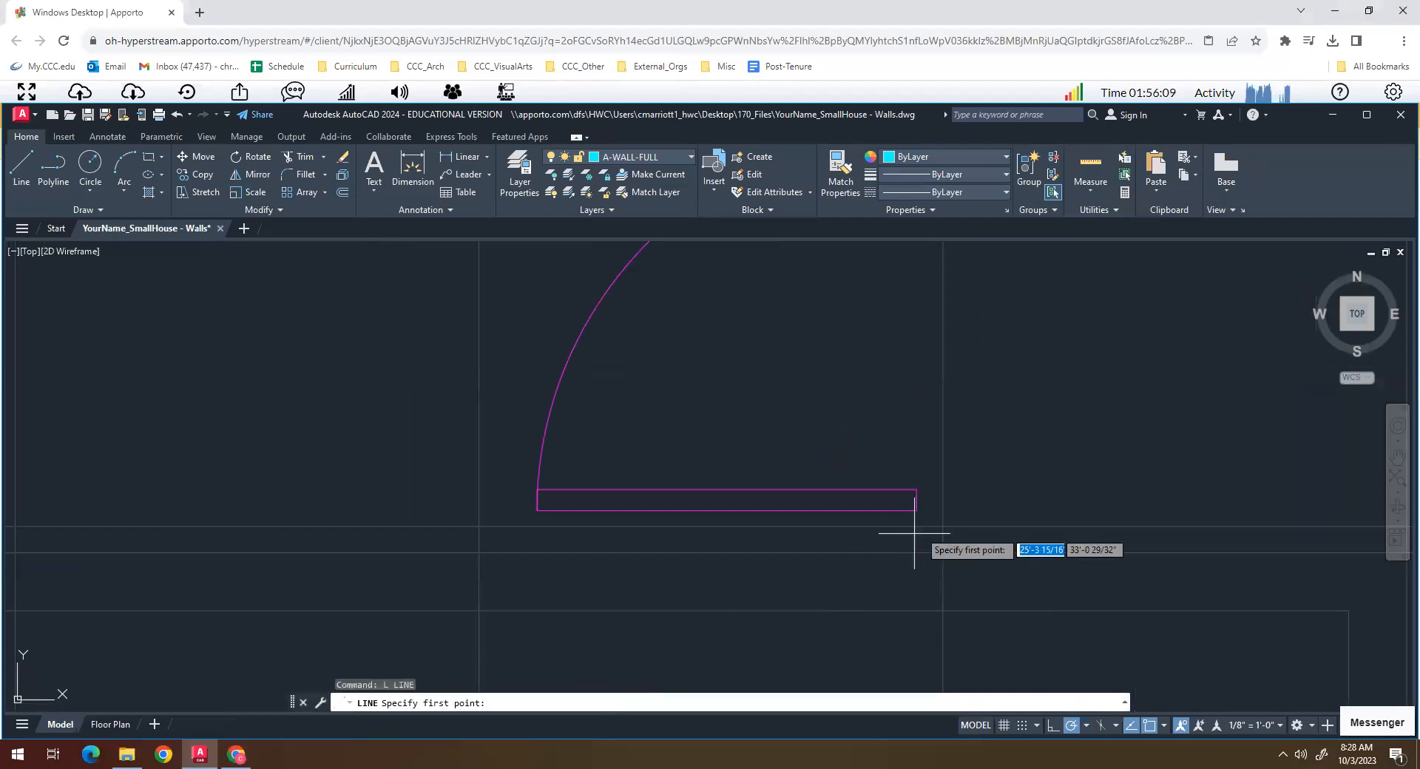
left_click(916, 510)
type("r")
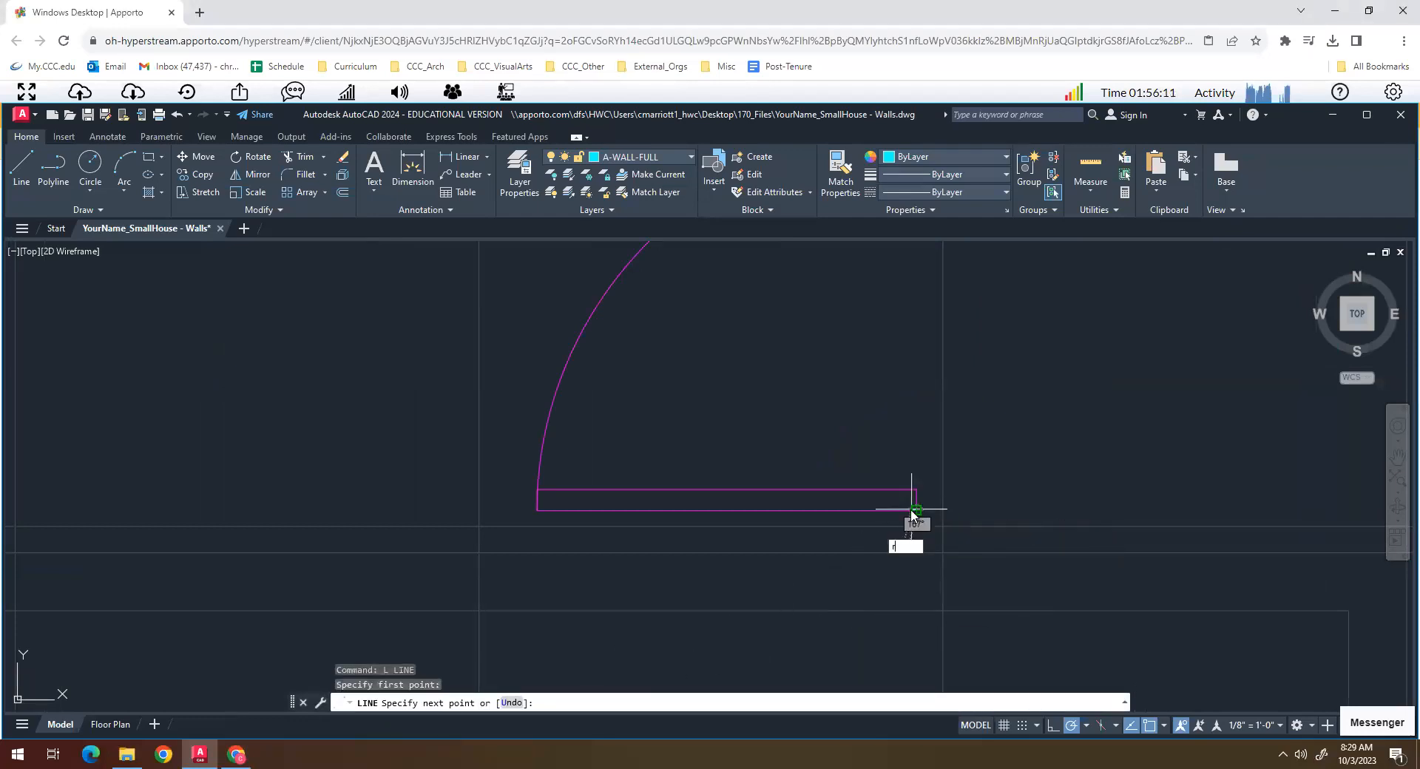
key("Escape")
- Draw the wall end at the hall door's hinge corner: a short line down to the guide, then 5" east and down to the guide
left_click(916, 525)
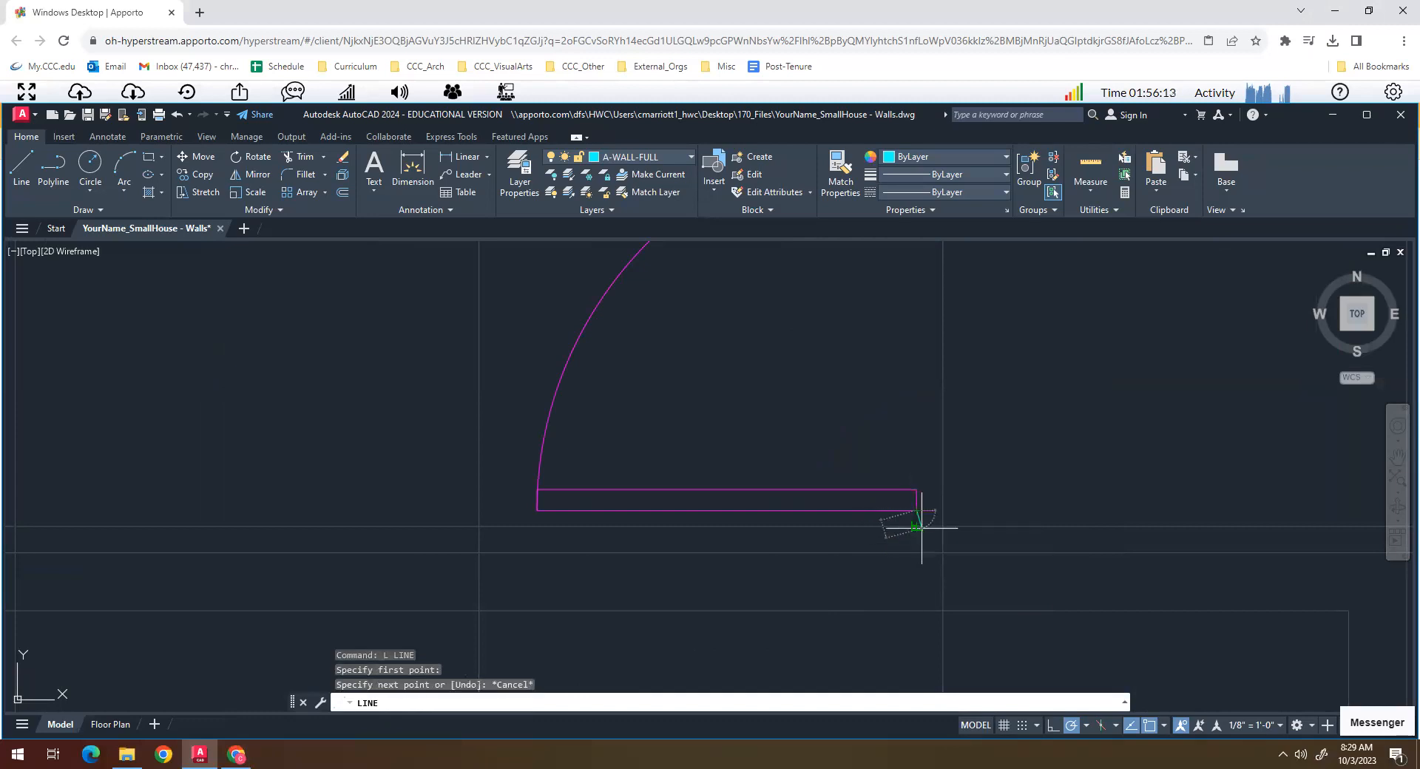
key("Return")
key("Return")
left_click(916, 511)
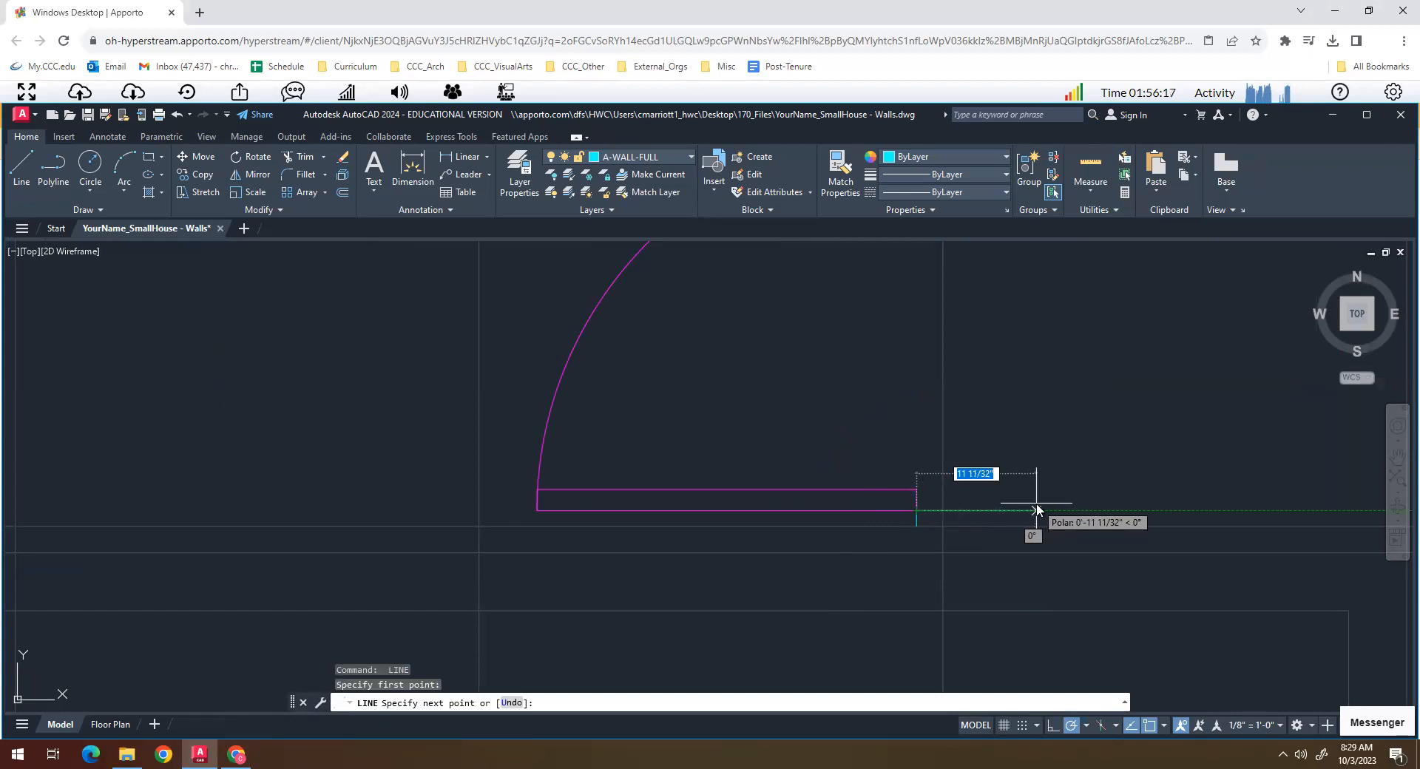
type("5")
key("Return")
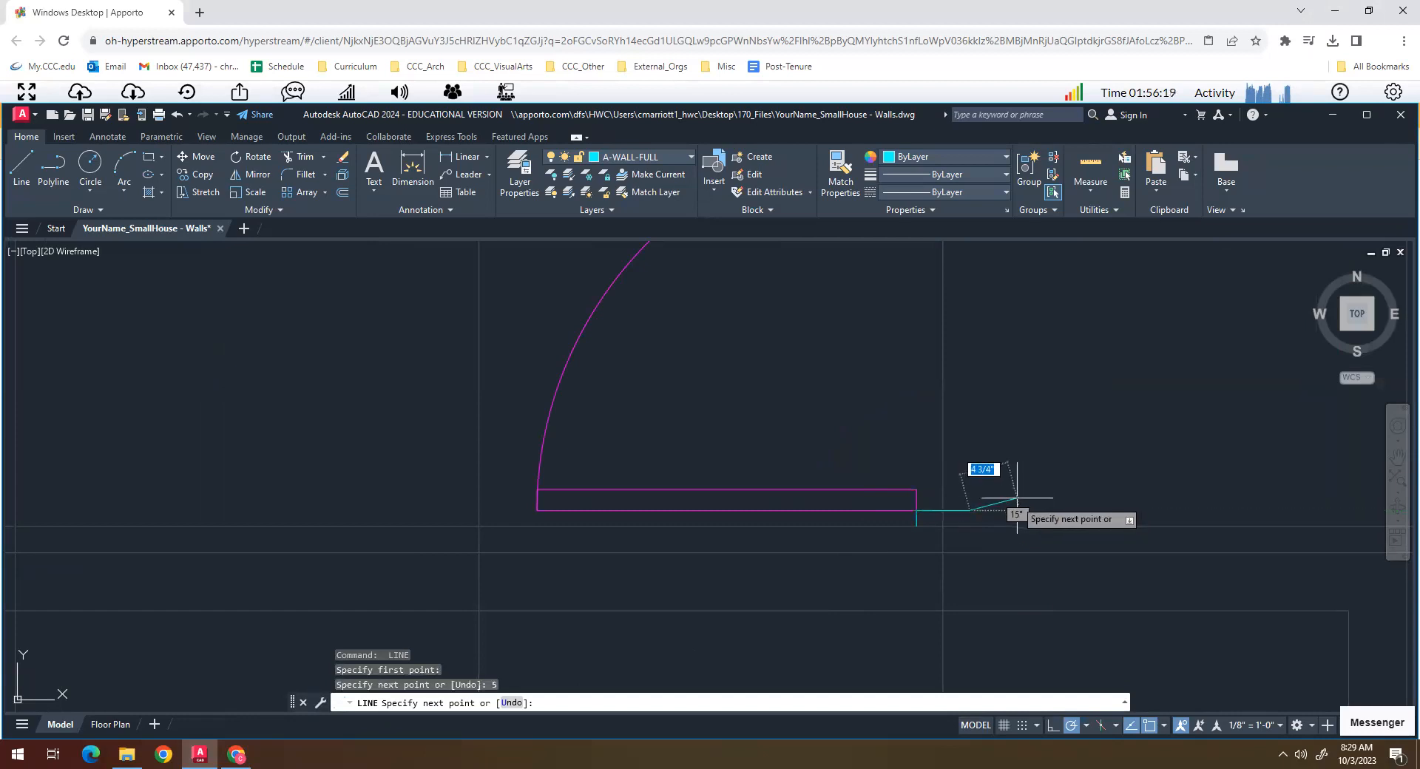
left_click(989, 523)
key("Return")
scroll(949, 545, "down", 4)
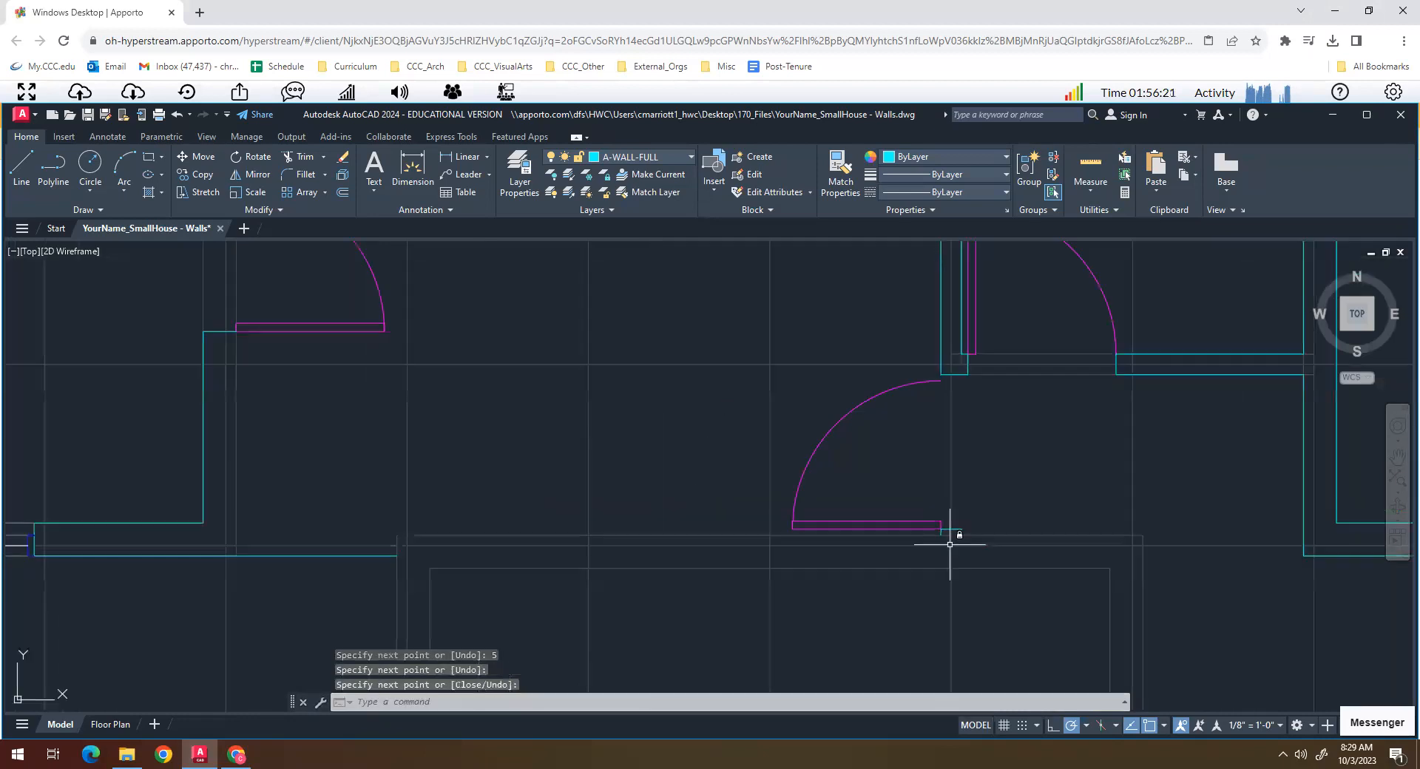
- Draw the inner face from the hall door's hinge corner 14'-3" west, then north to the southern jamb of the northern wing's west double doors
key("Return")
left_click(941, 534)
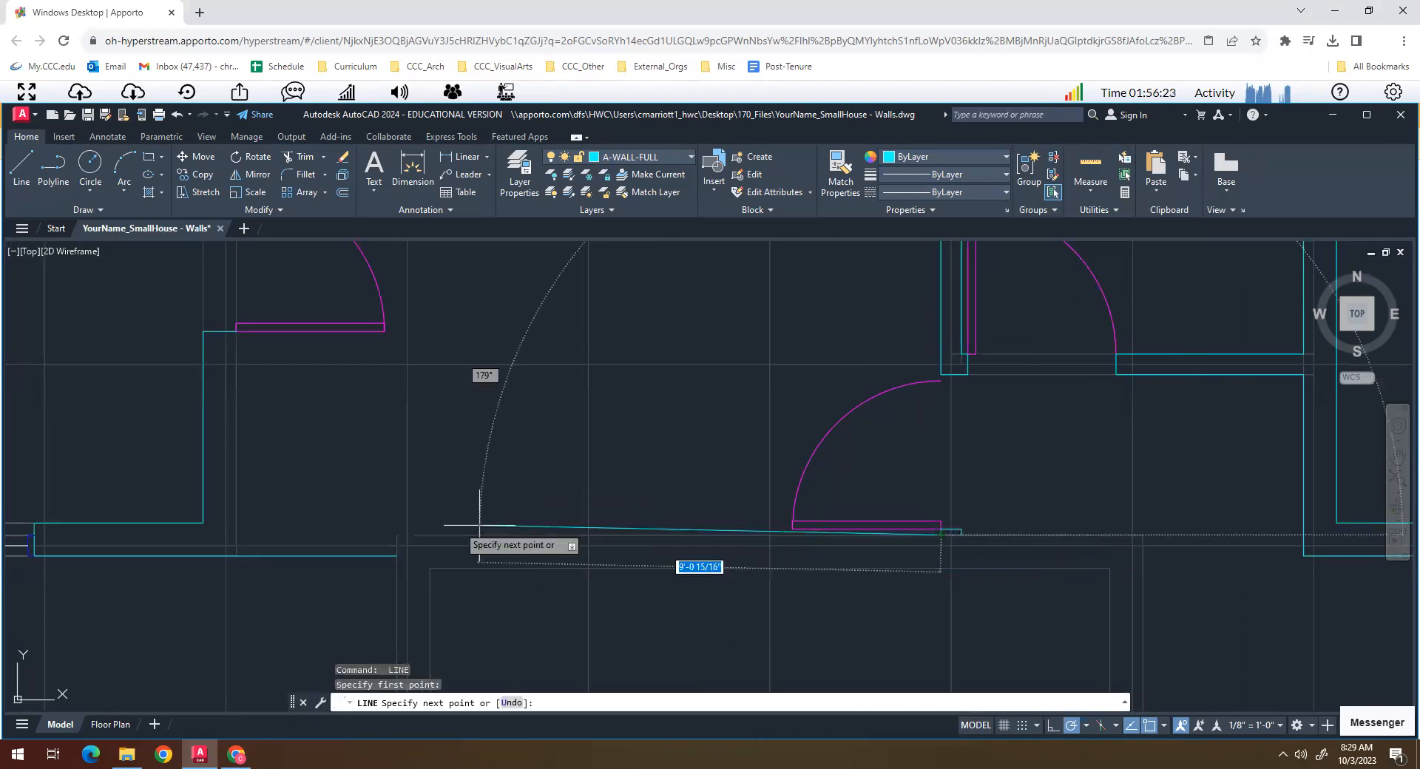
left_click(235, 533)
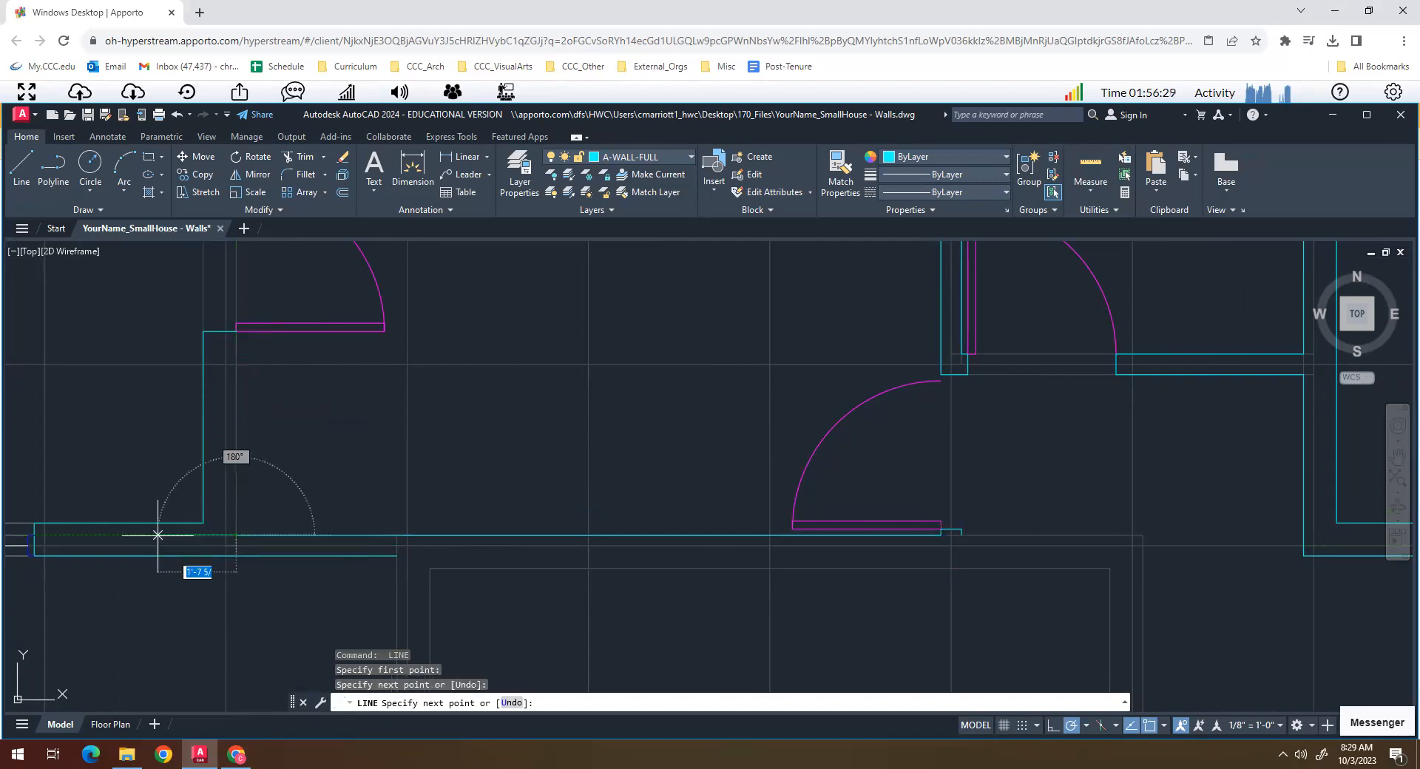
left_click(235, 332)
key("Return")
key("Return")
- Draw the wall face from the hall wall end east to the guide corner, then south to the central room's east double doors
key("Return")
key("Escape")
key("Escape")
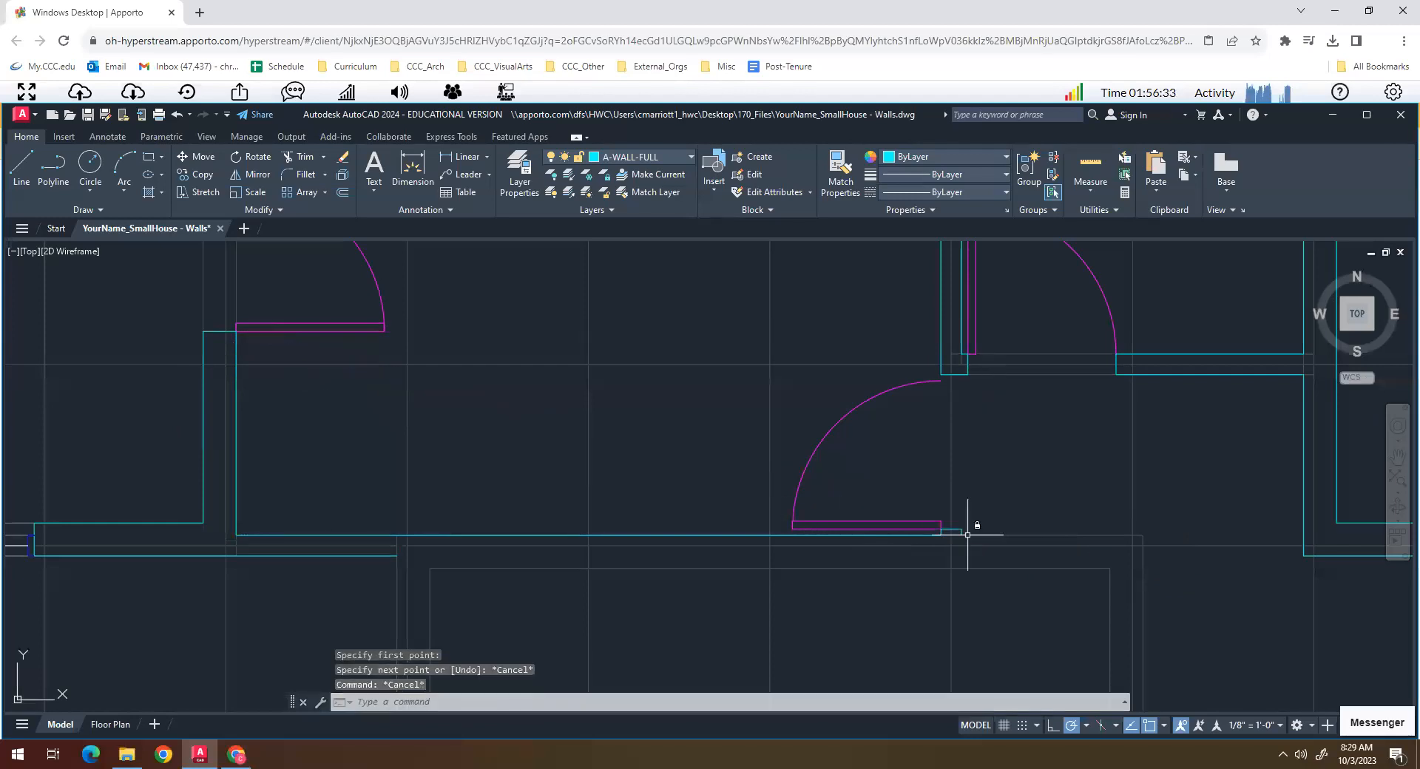
key("Return")
left_click(962, 534)
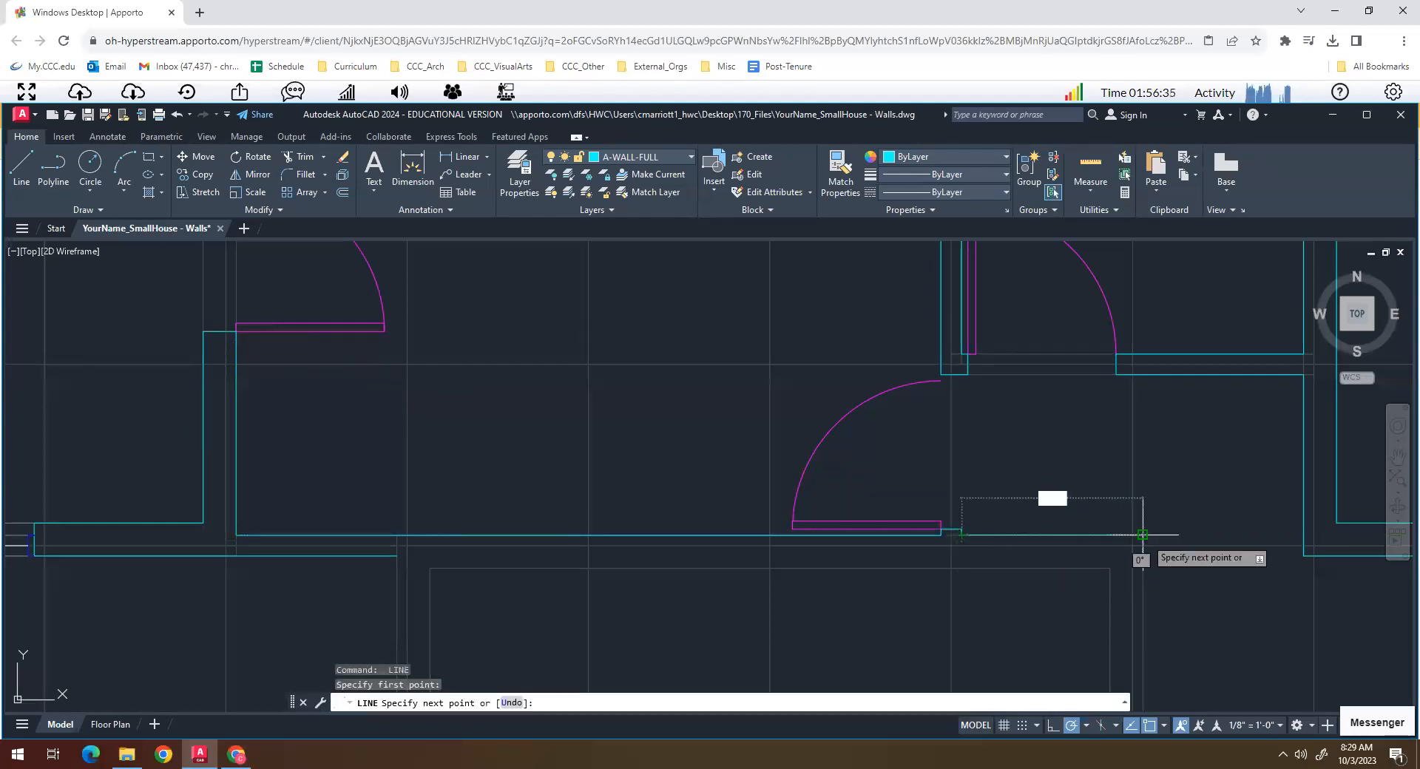
scroll(1139, 534, "down", 5)
scroll(1087, 566, "up", 3)
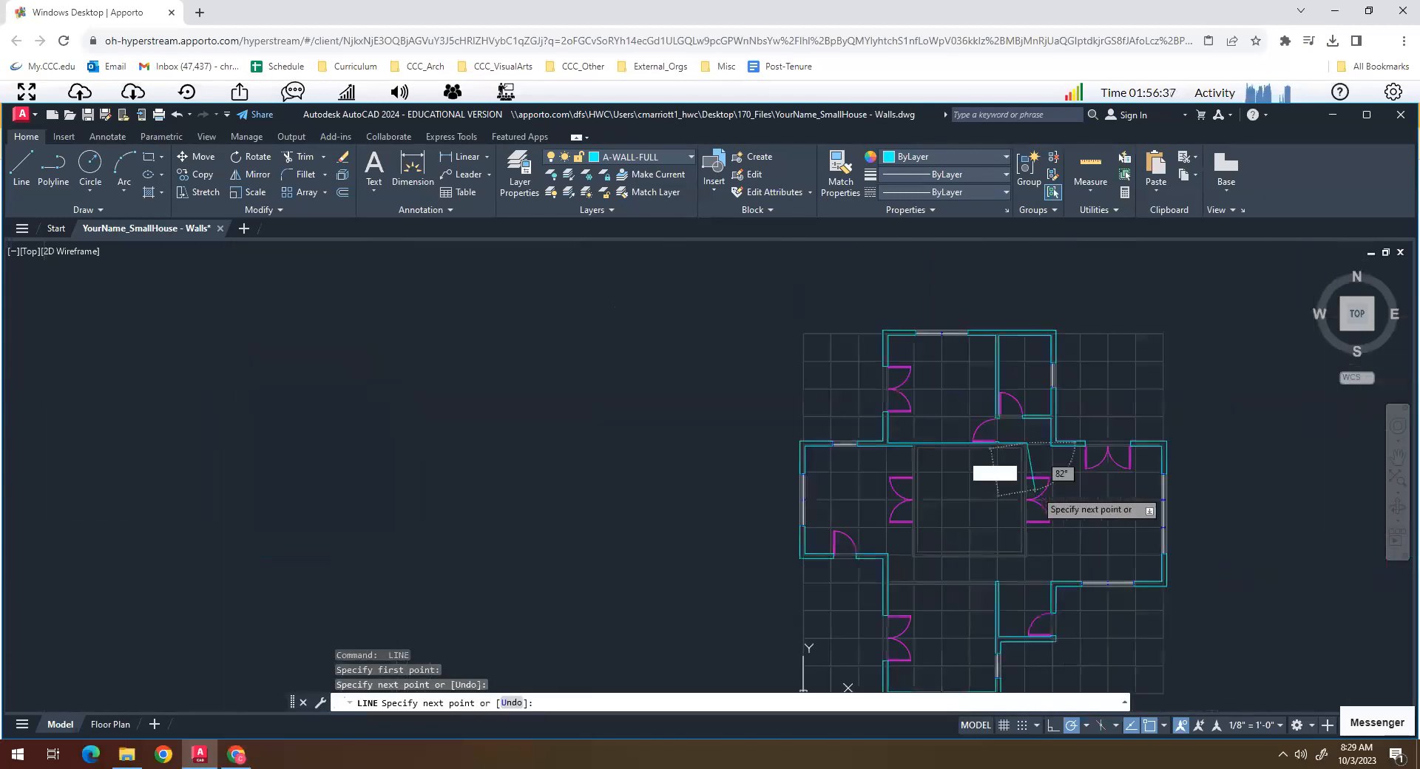
scroll(1033, 484, "up", 5)
left_click(978, 395)
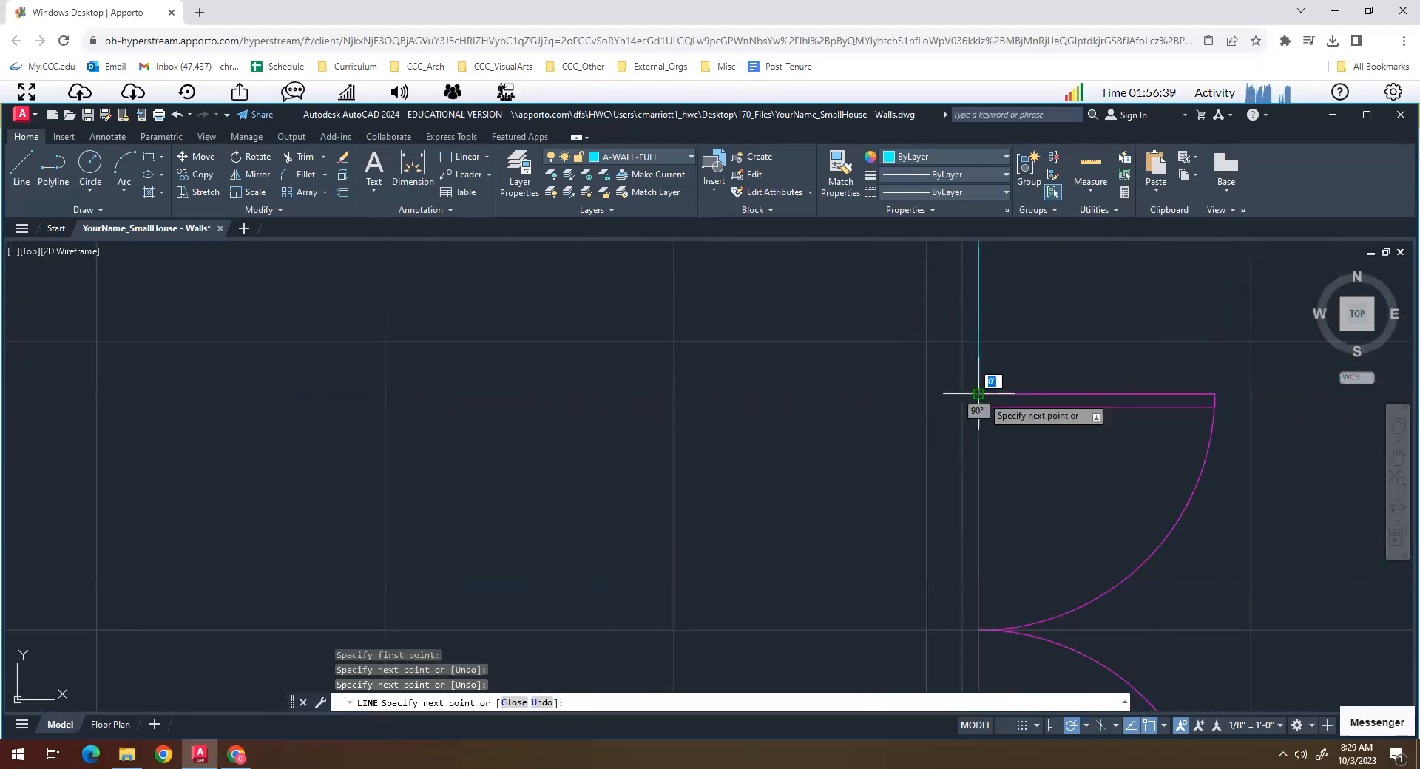
- Continue across the wall thickness at the east double doors, north to the central room's inner corner and west along its north guide
left_click(926, 395)
scroll(920, 399, "down", 3)
scroll(913, 335, "up", 4)
left_click(946, 321)
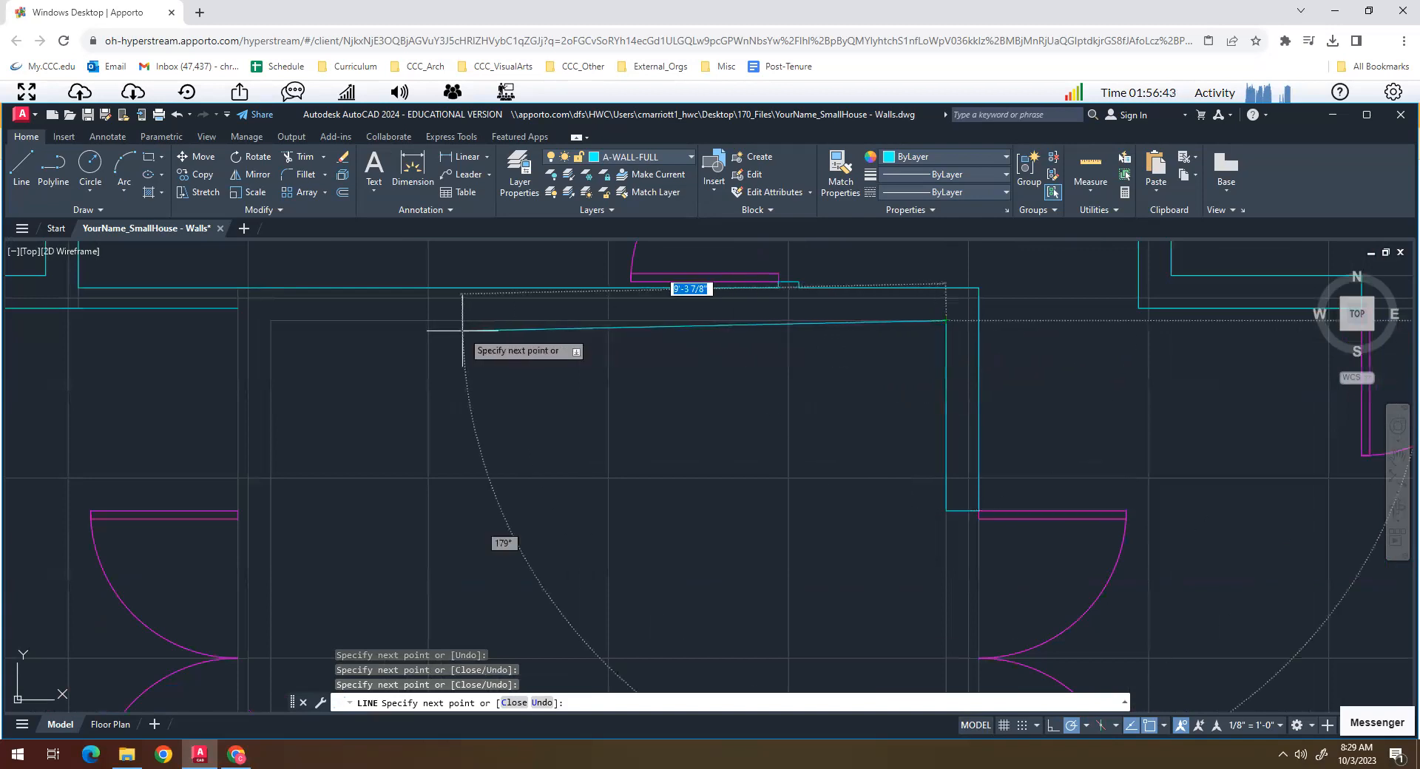
left_click(271, 321)
key("Return")
key("Return")
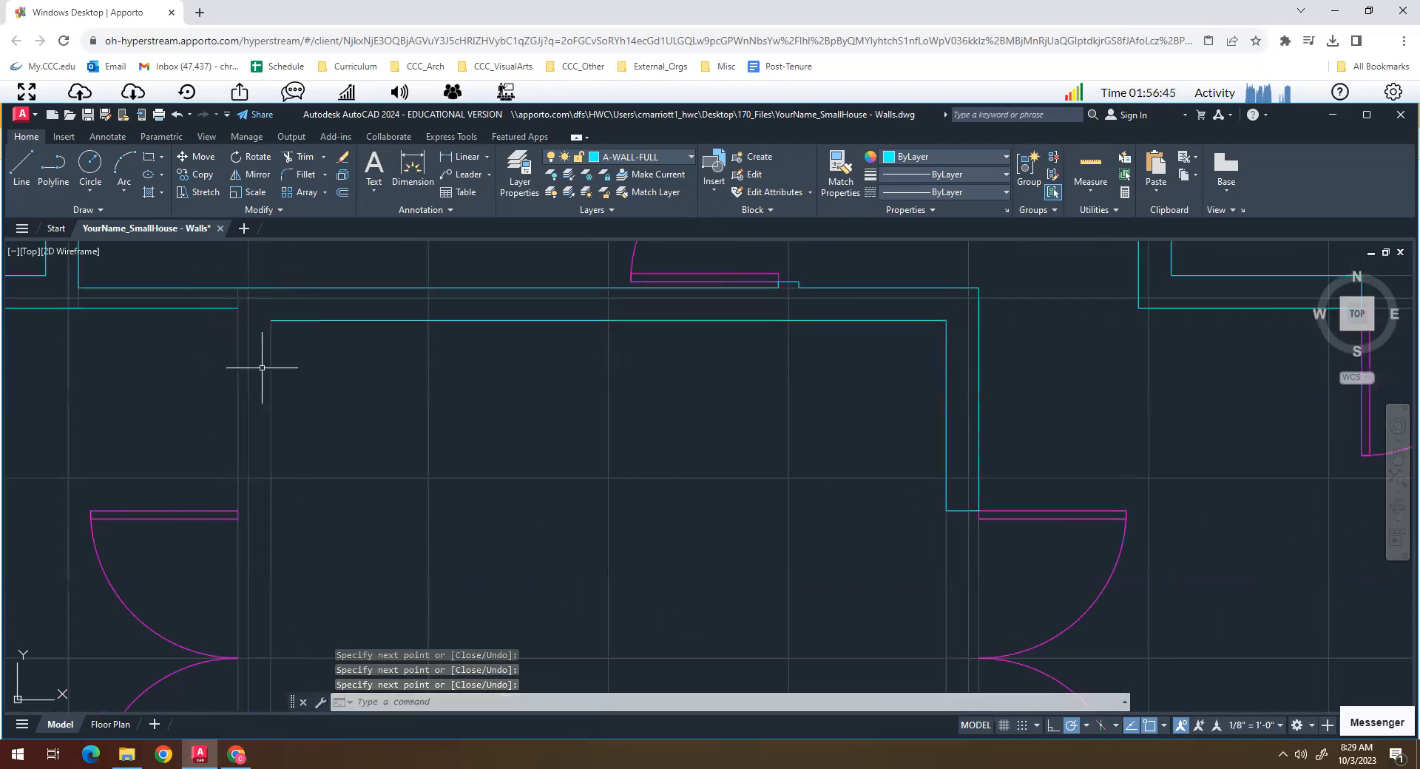
- Draw the central room's west wall from the west wing's inner face south to the double doors, across the thickness and back north
left_click(237, 309)
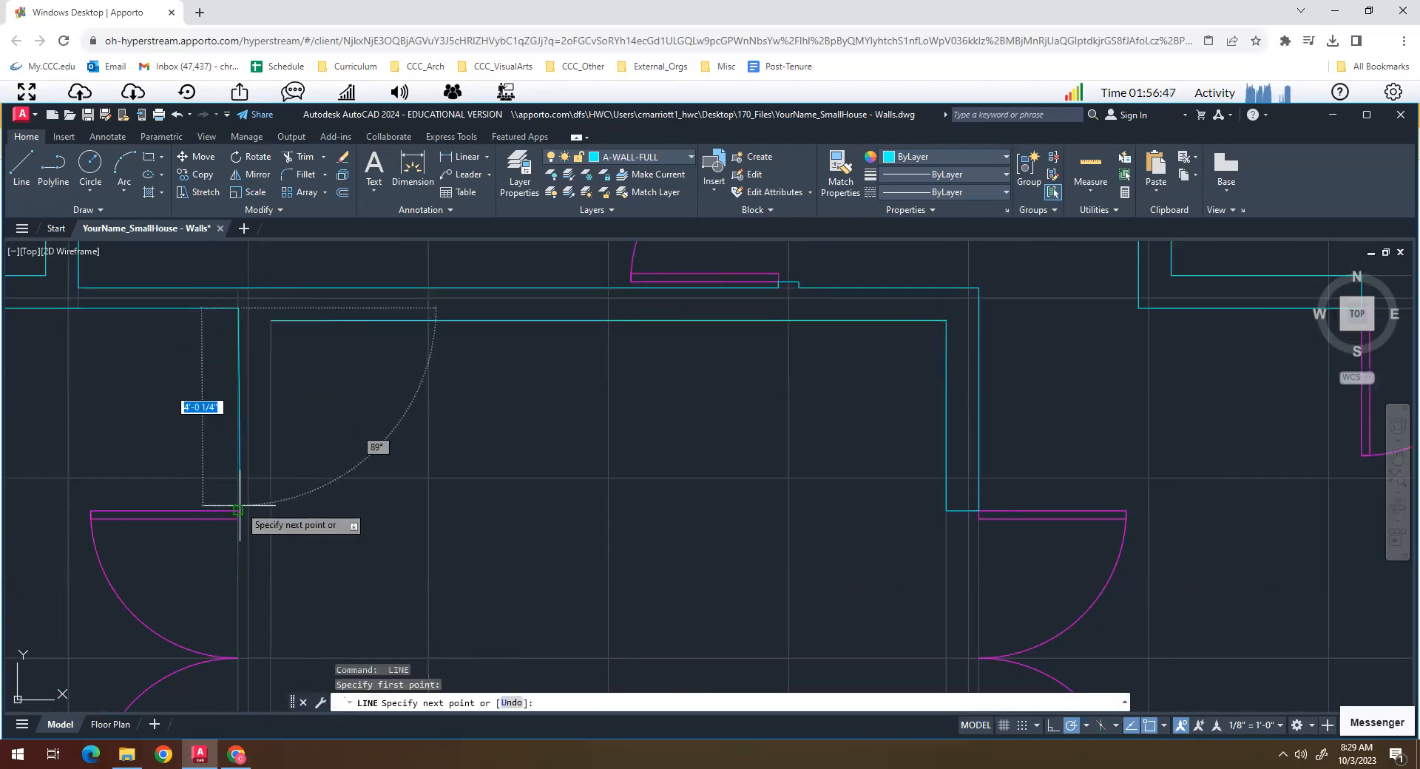
left_click(238, 511)
left_click(270, 510)
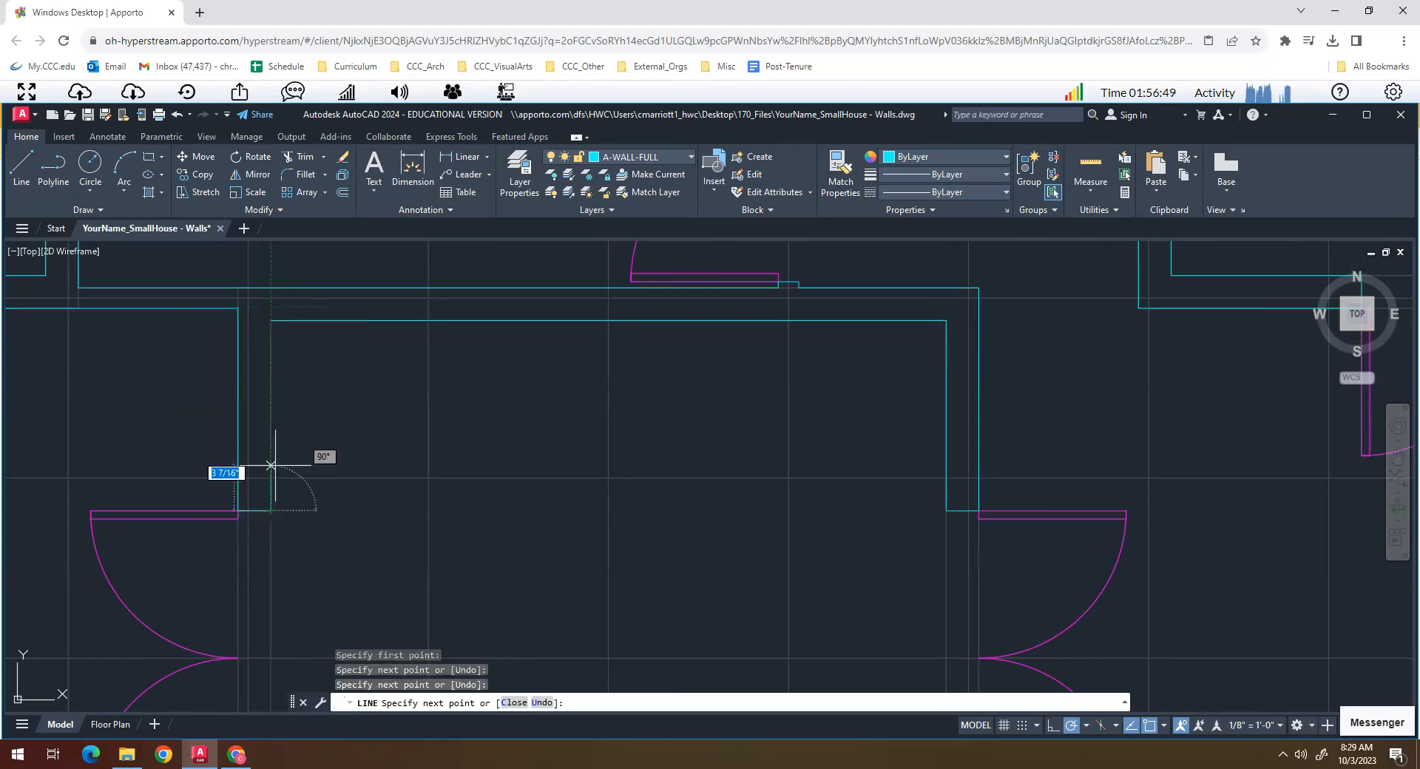
left_click(271, 320)
key("Return")
scroll(526, 424, "down", 4)
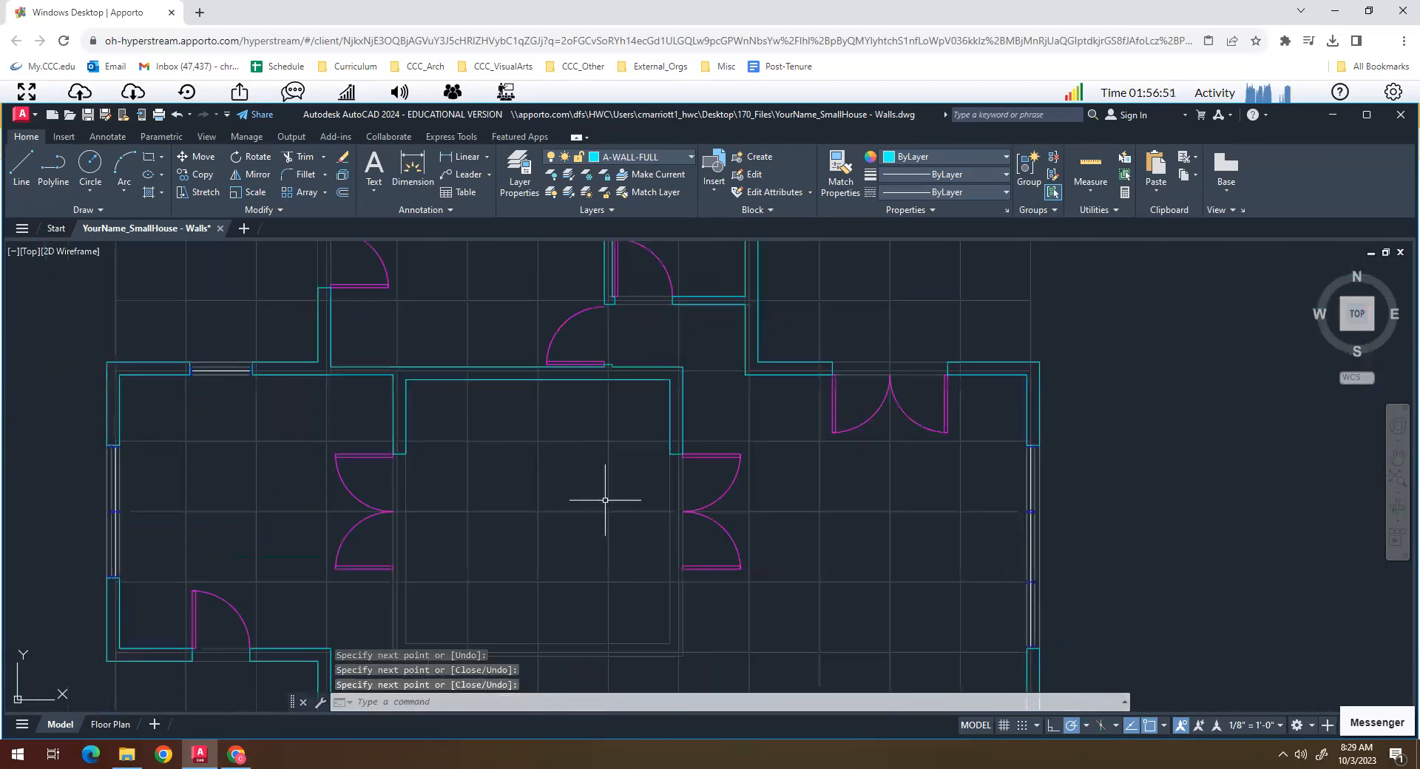
scroll(640, 457, "down", 3)
middle_click_drag(618, 529, 594, 467)
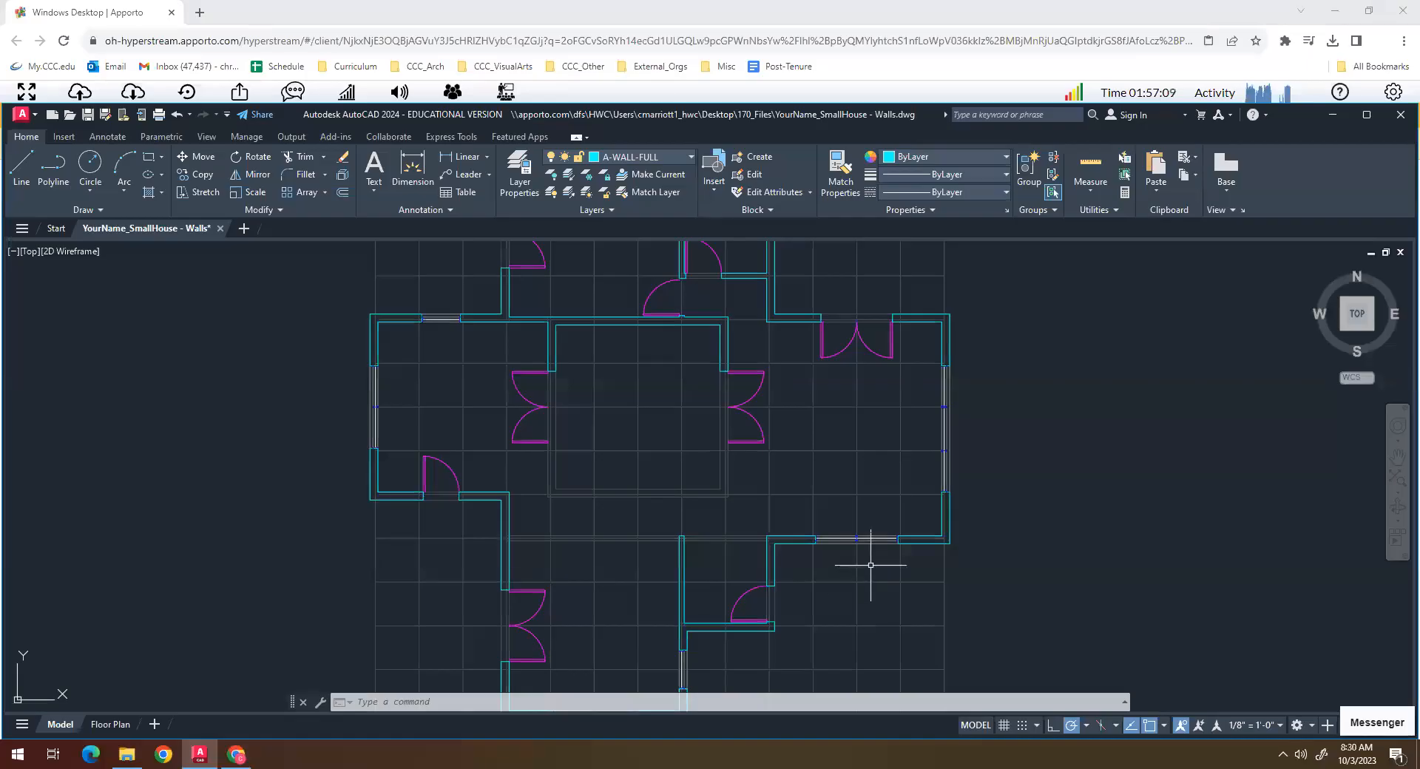
scroll(828, 549, "up", 2)
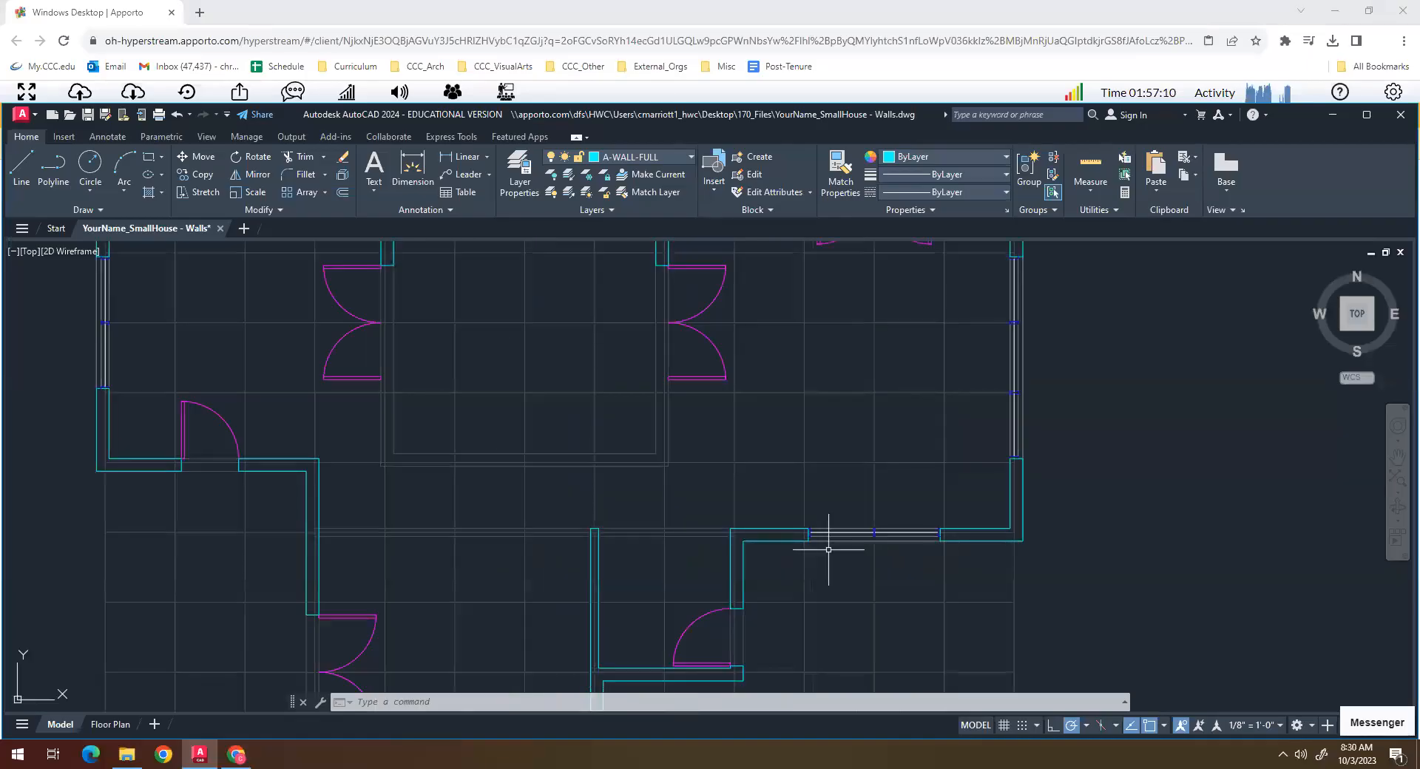
left_click(846, 534)
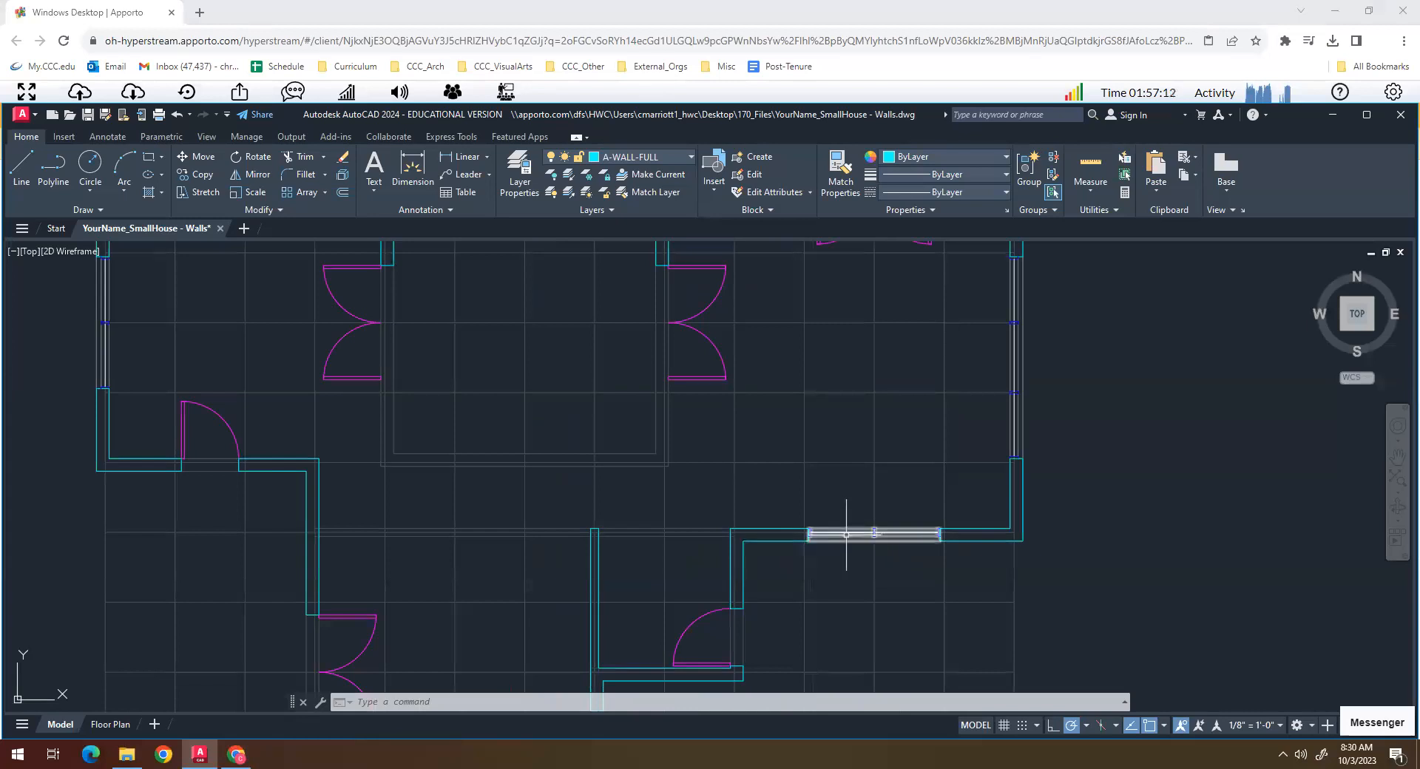
key("Return")
key("Return")
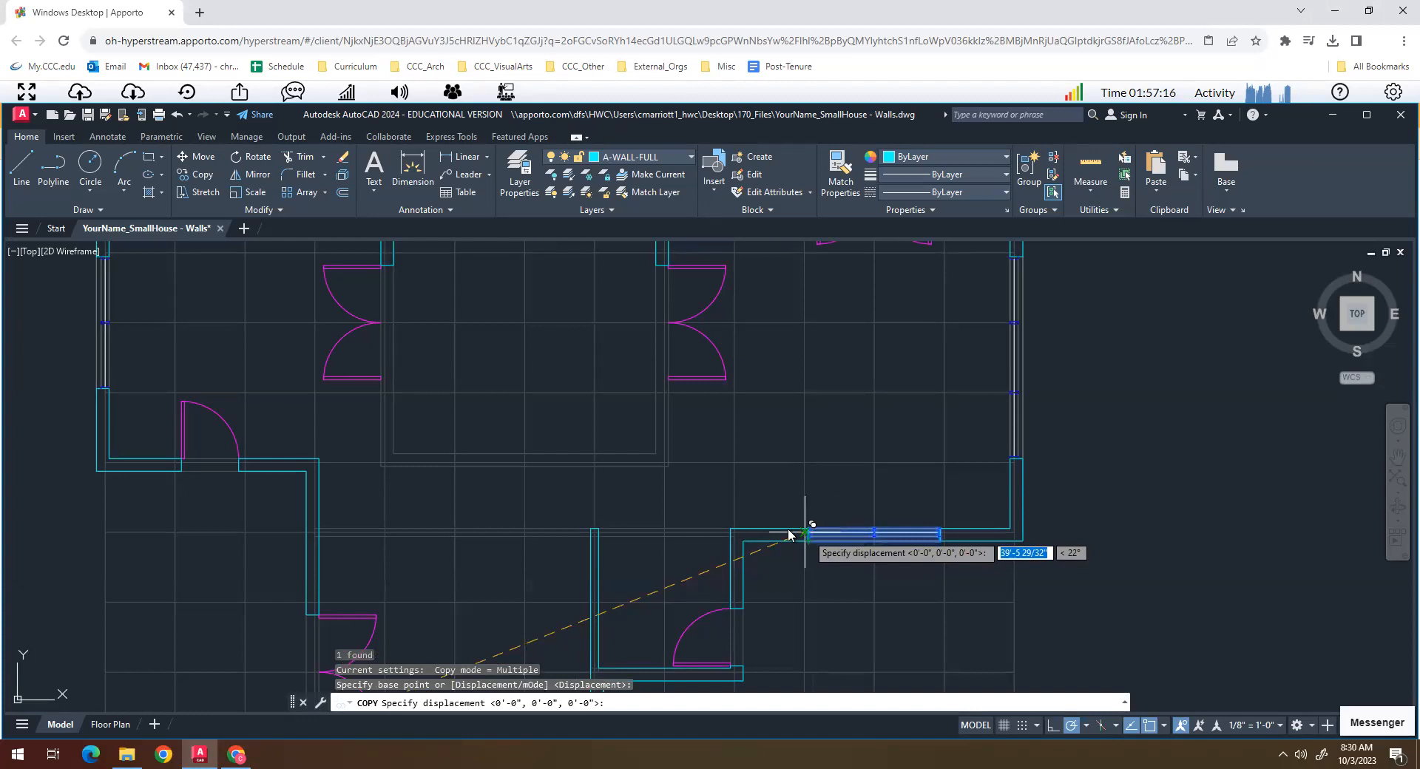
key("Return")
key("Escape")
key("Escape")
- Copy the eastern wing's south window from its adjacent grid intersection to the grid intersection on the central room's south wall
type("cop")
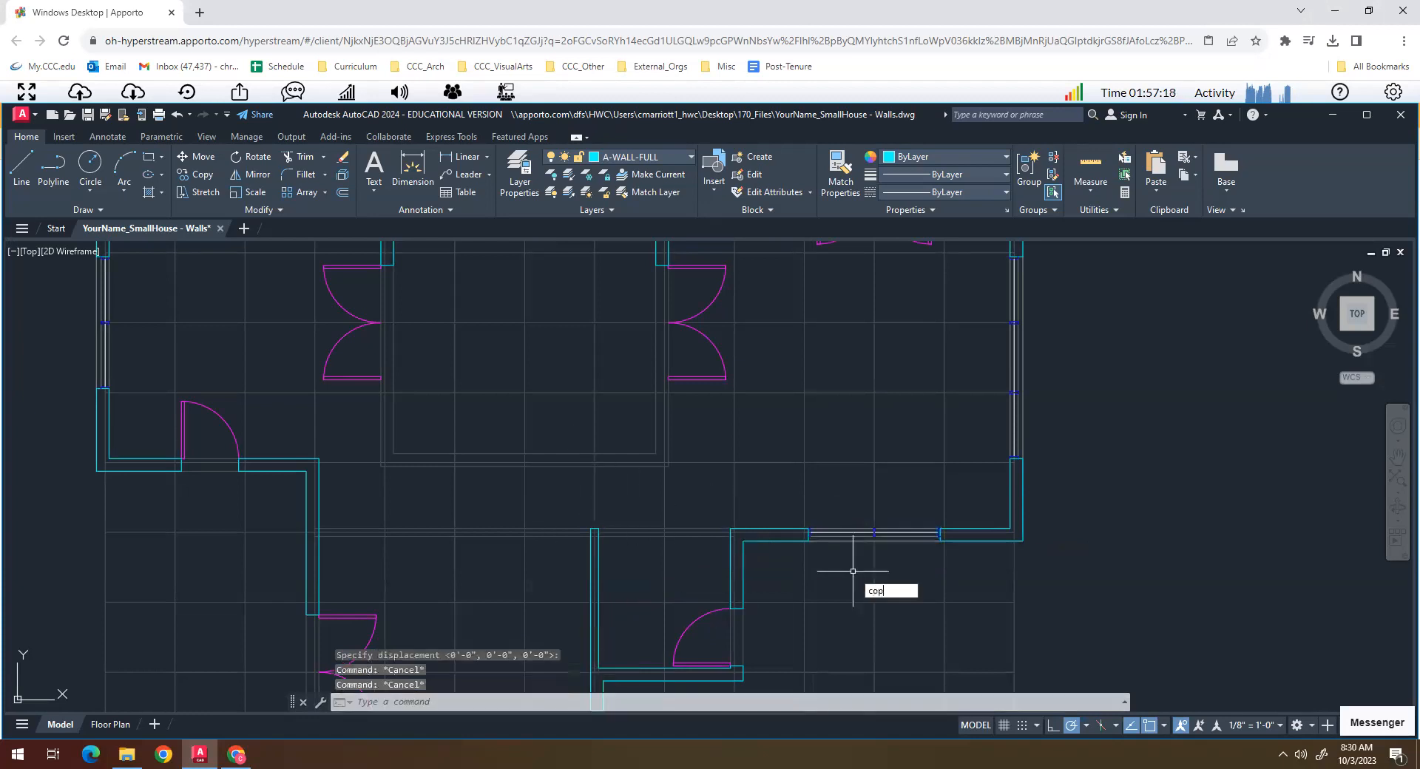
type("y")
key("Return")
left_click(818, 532)
scroll(819, 533, "up", 5)
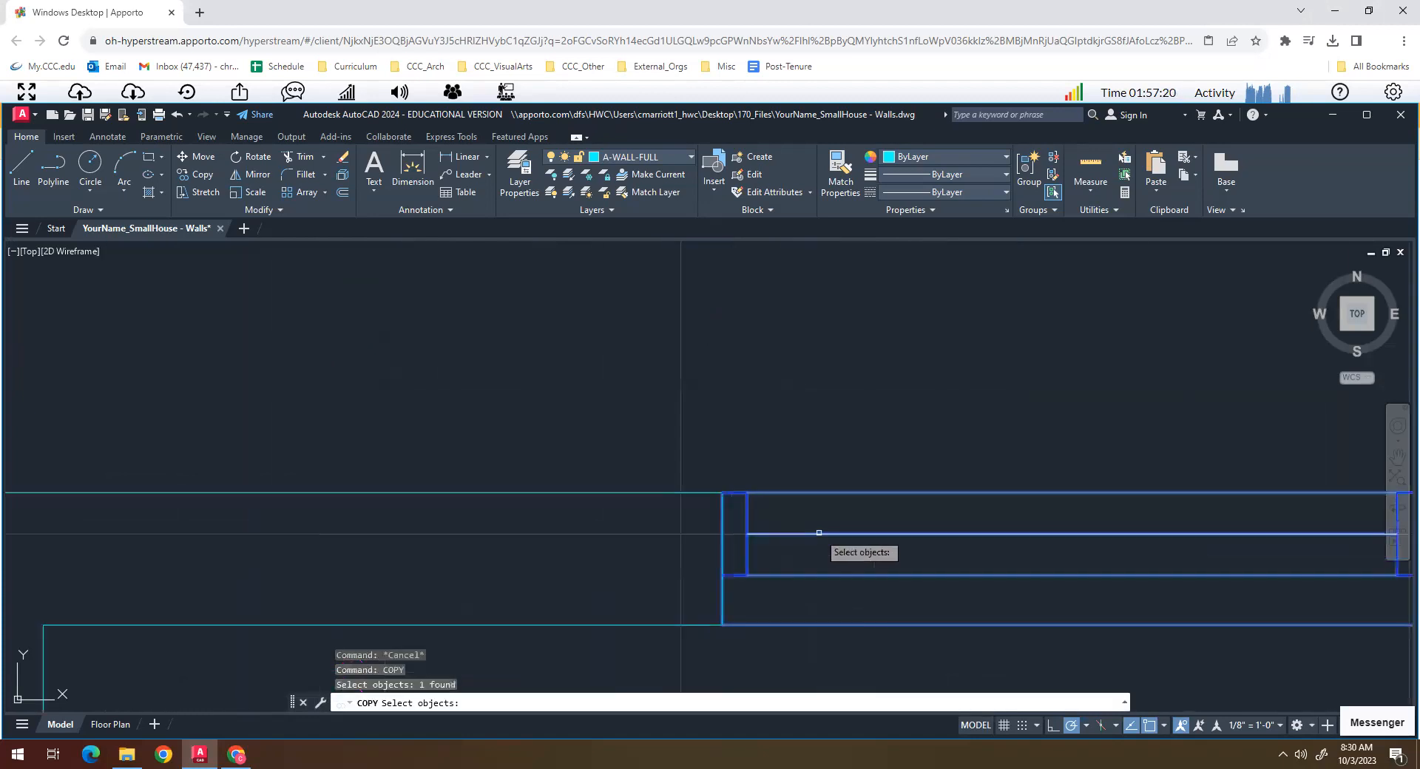
key("Return")
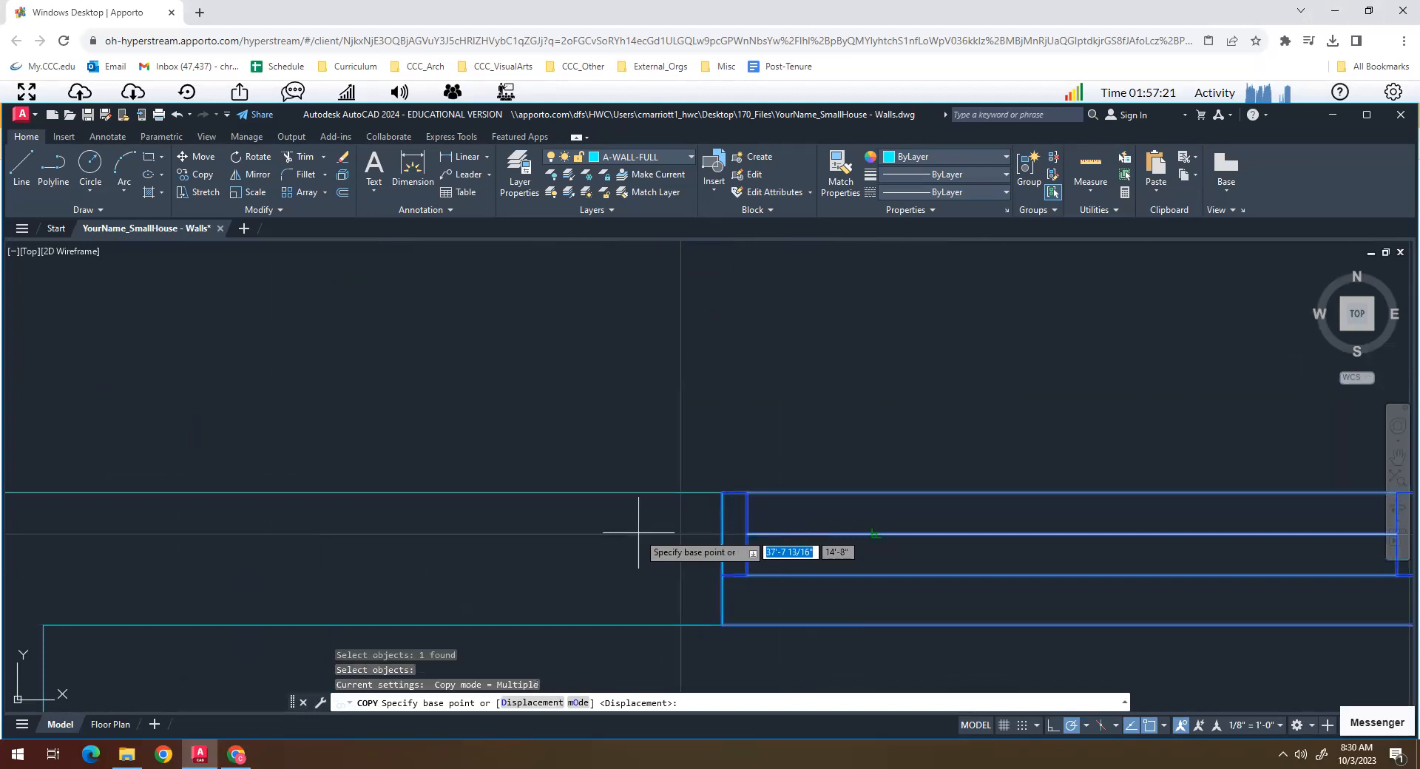
left_click(680, 532)
scroll(387, 374, "down", 5)
scroll(476, 492, "up", 3)
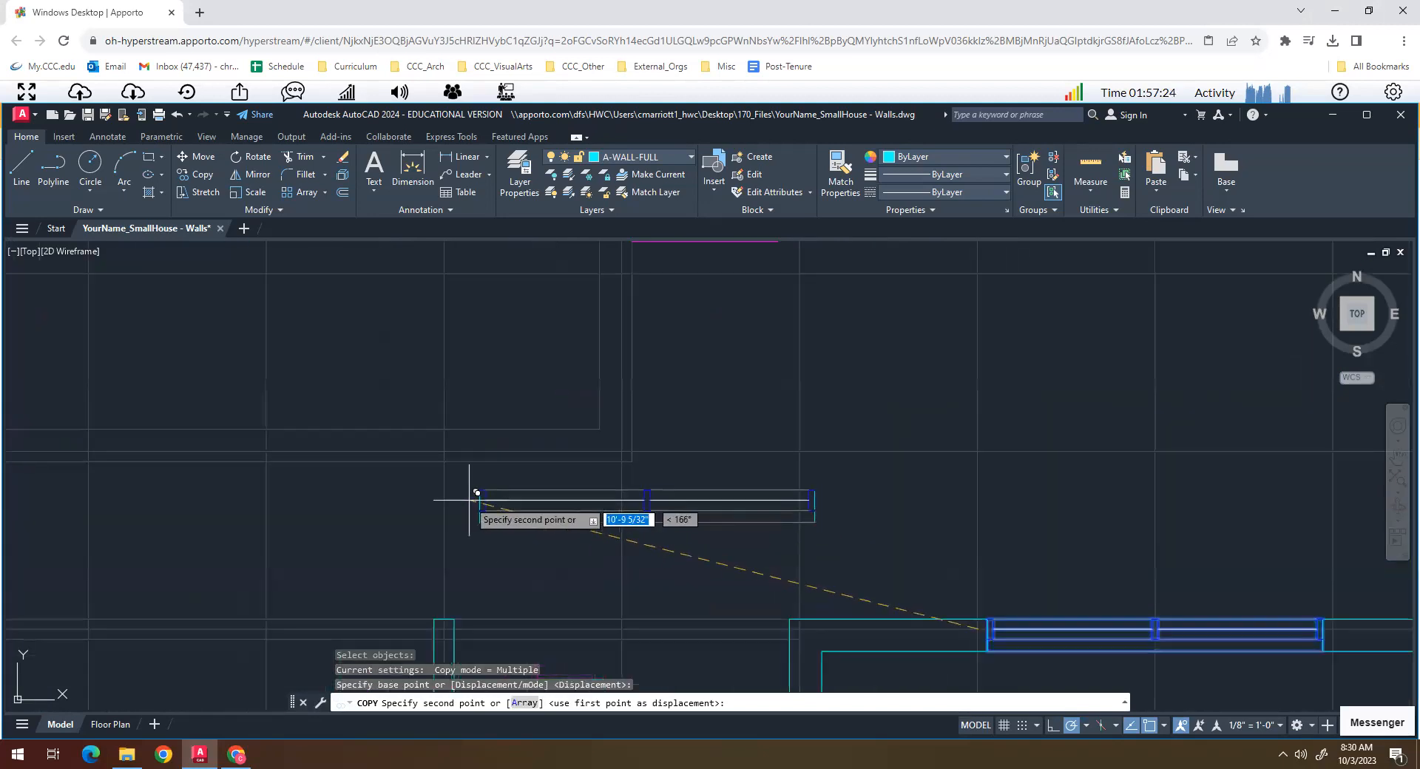
left_click(453, 463)
key("Return")
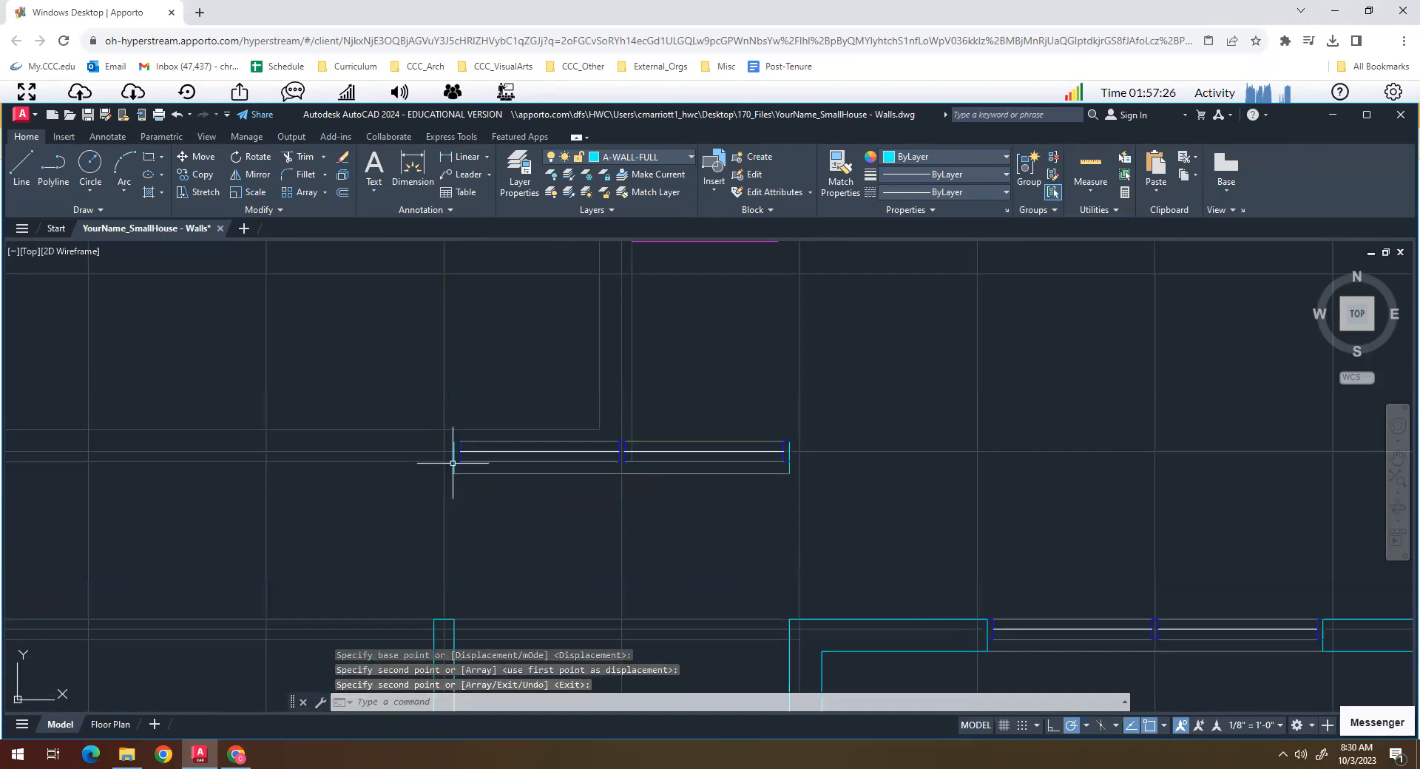
- Rotate the copied window 180 degrees about the grid intersection so it fits into the central room's south wall guides
type("RO")
key("Return")
left_click(453, 461)
key("Return")
left_click(444, 451)
type("180")
key("Return")
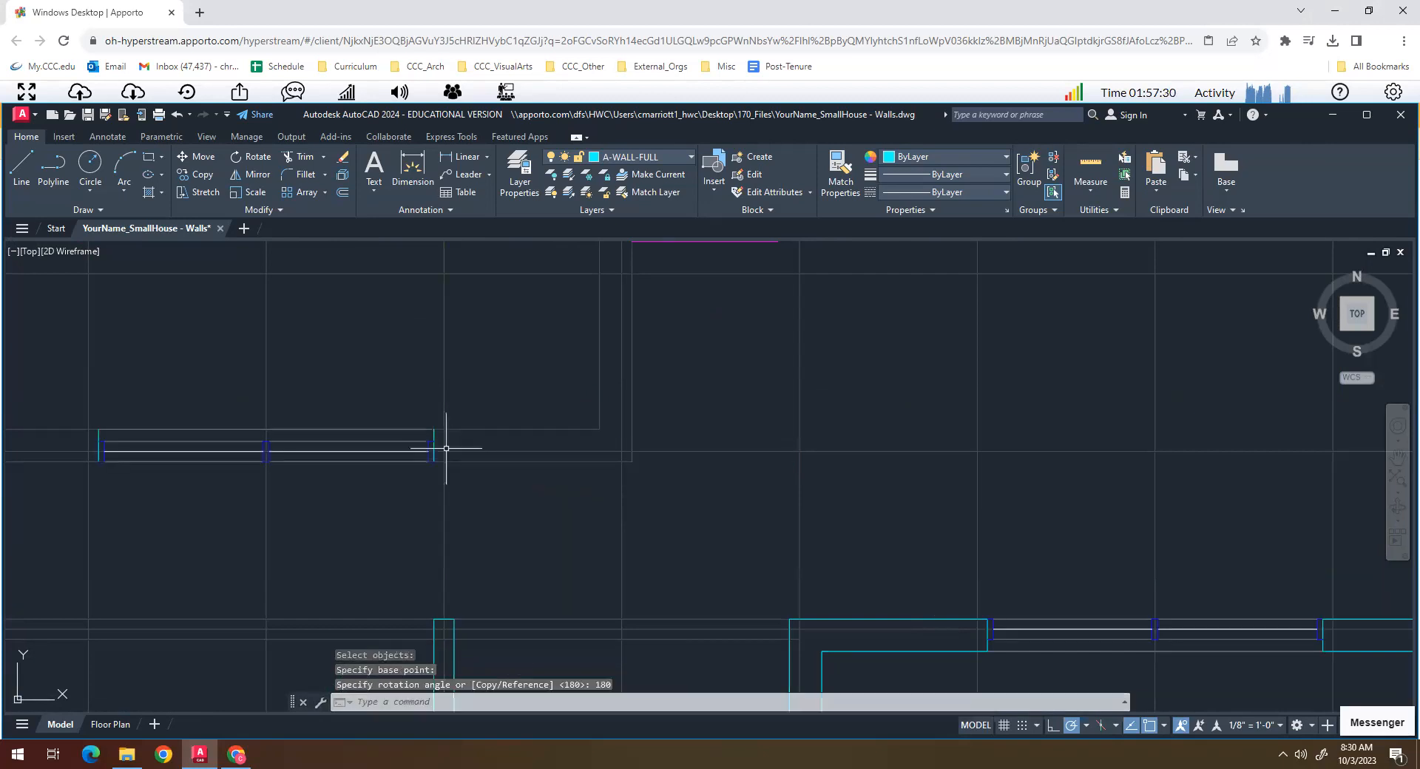
key("Escape")
key("Escape")
- Examine the traced walls around the central room, the southern wing and the northern wing across the whole plan
middle_click_drag(432, 501, 628, 604)
scroll(665, 599, "down", 5)
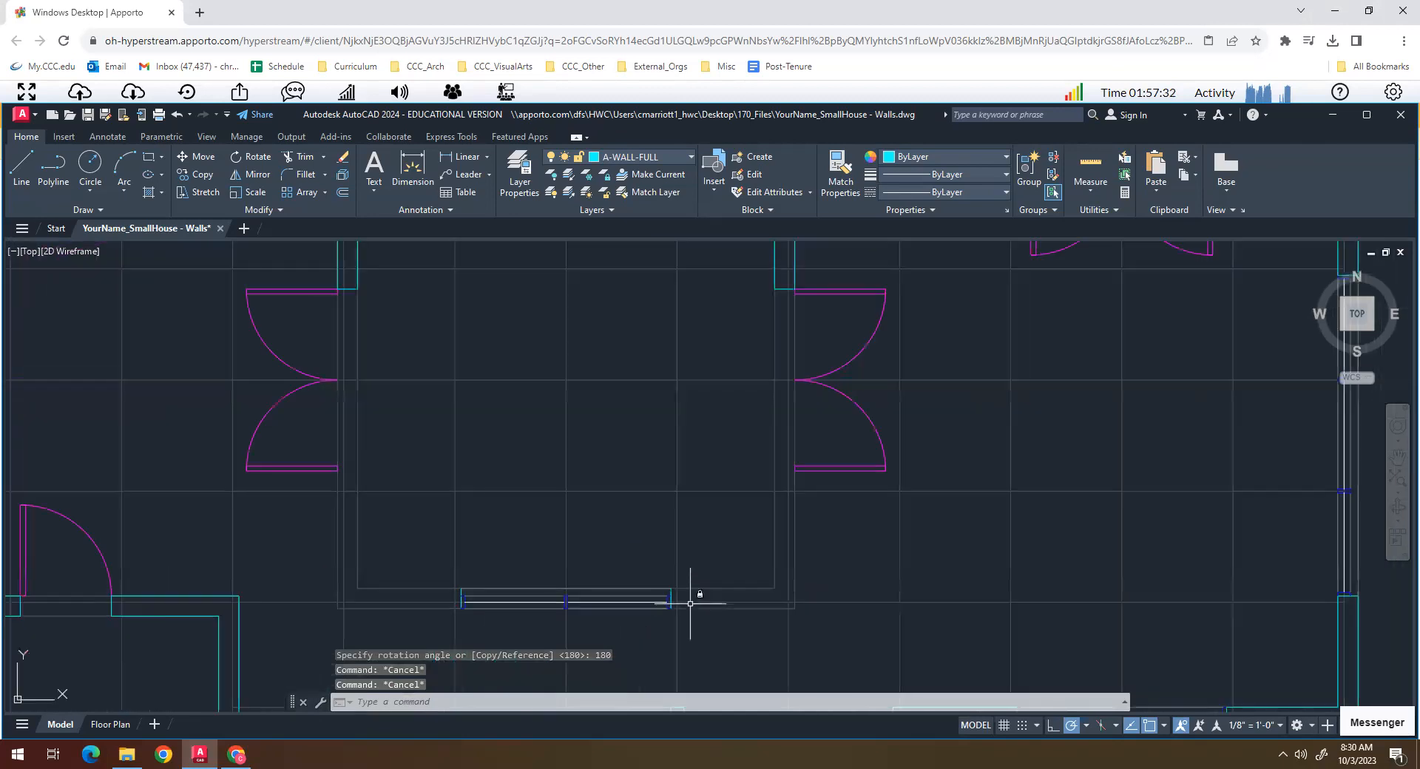
scroll(473, 588, "up", 2)
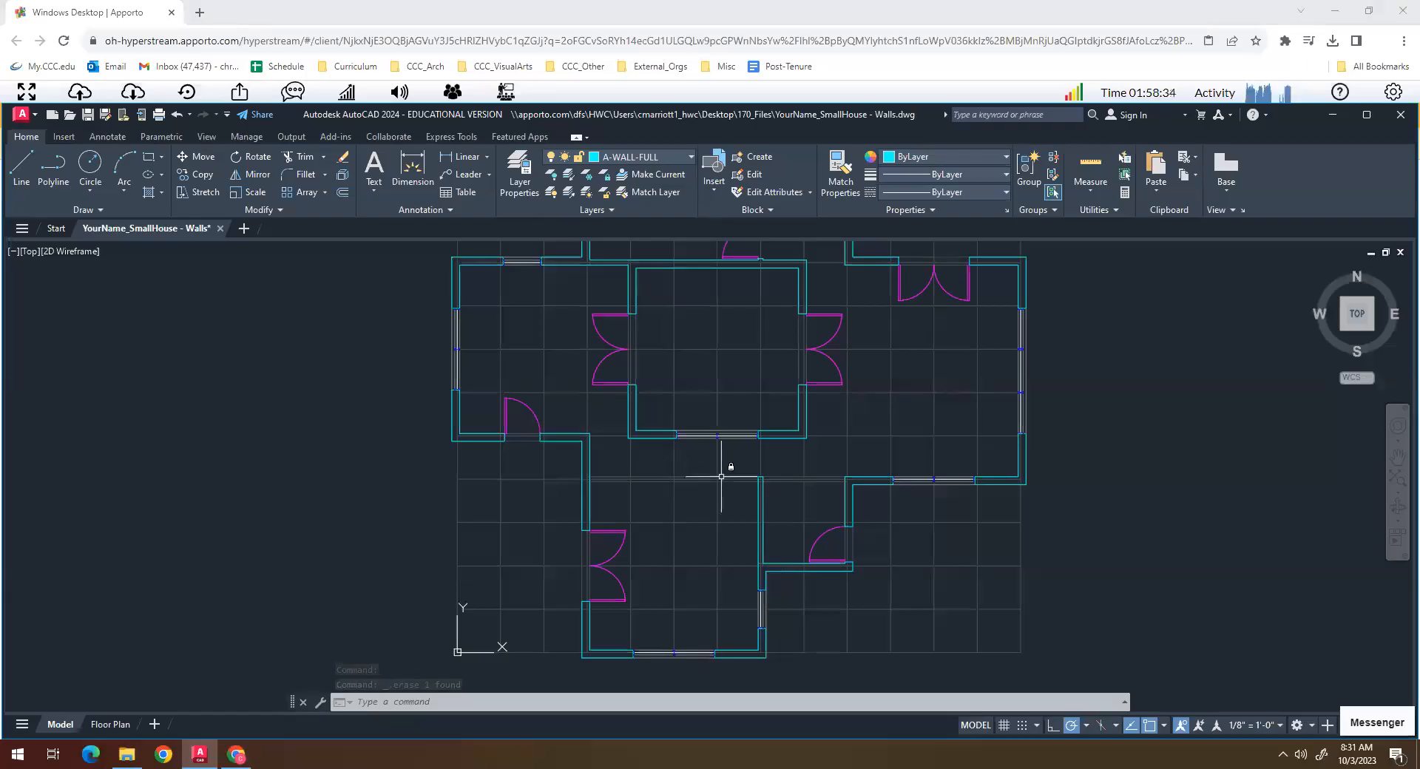
scroll(721, 476, "up", 4)
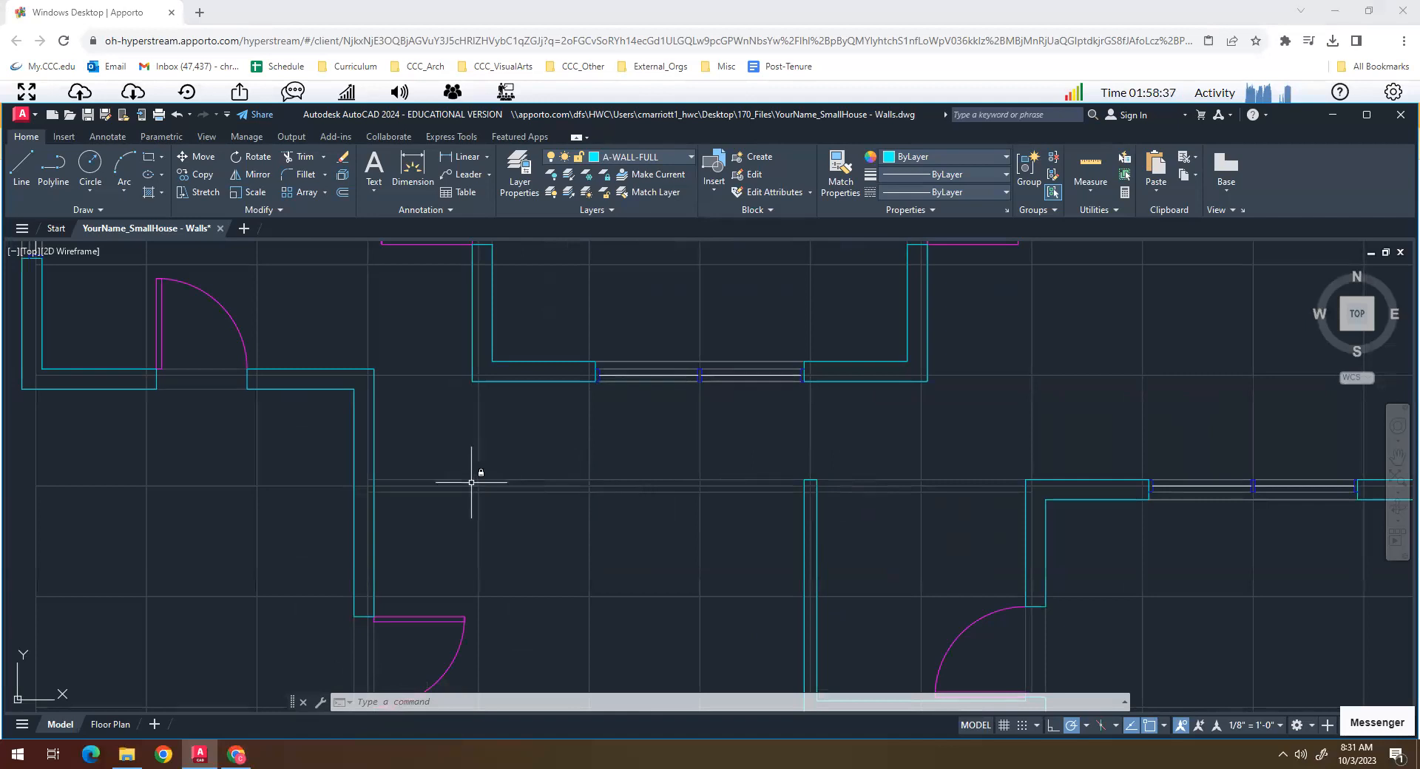
scroll(683, 552, "down", 2)
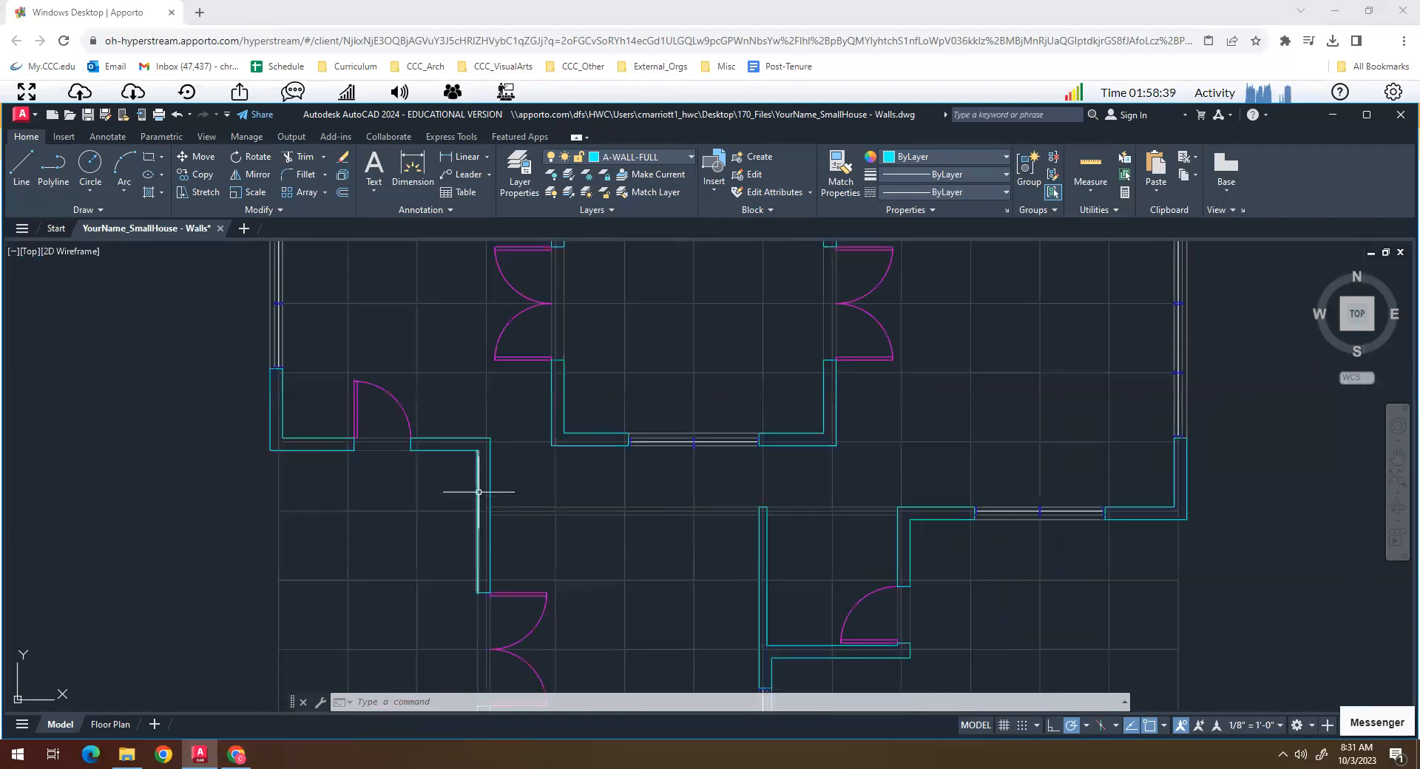
scroll(893, 446, "down", 4)
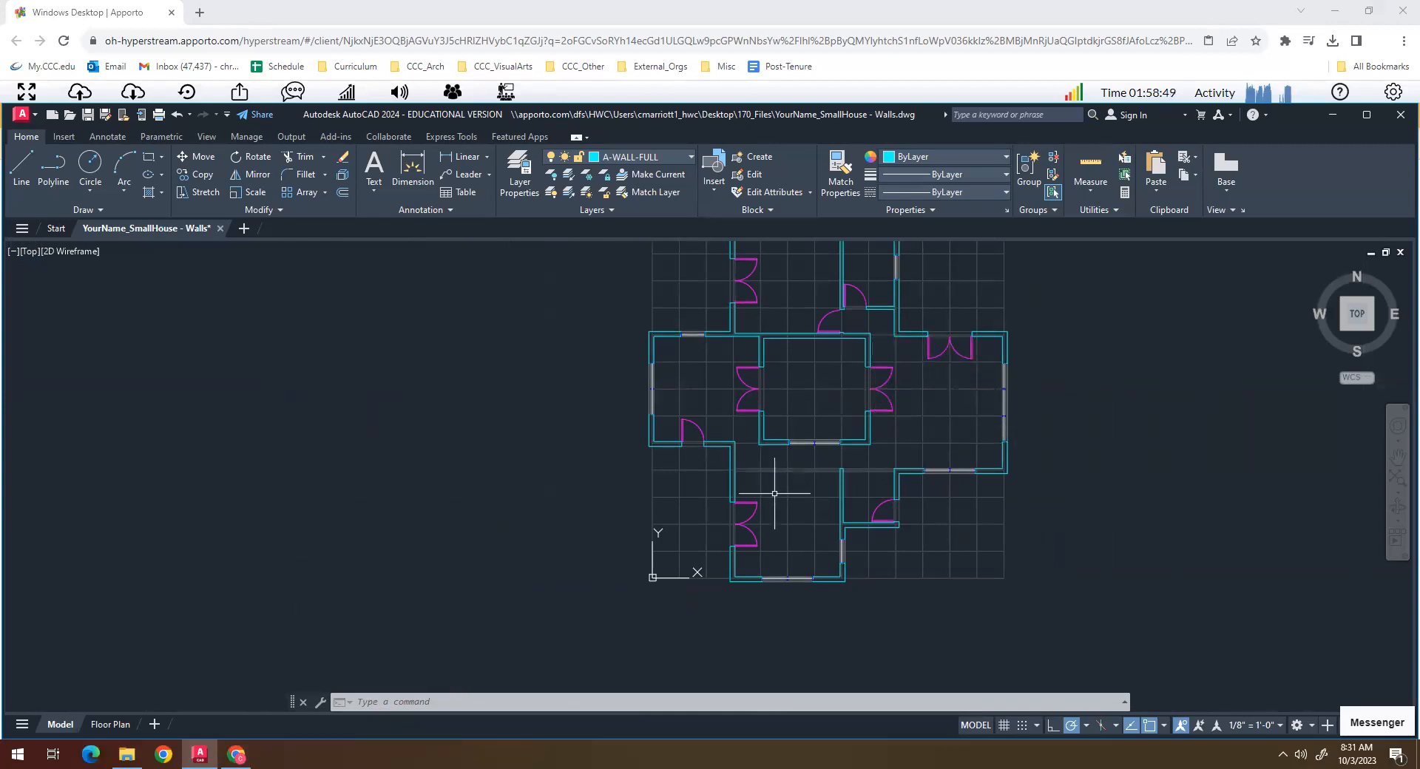
scroll(777, 423, "up", 2)
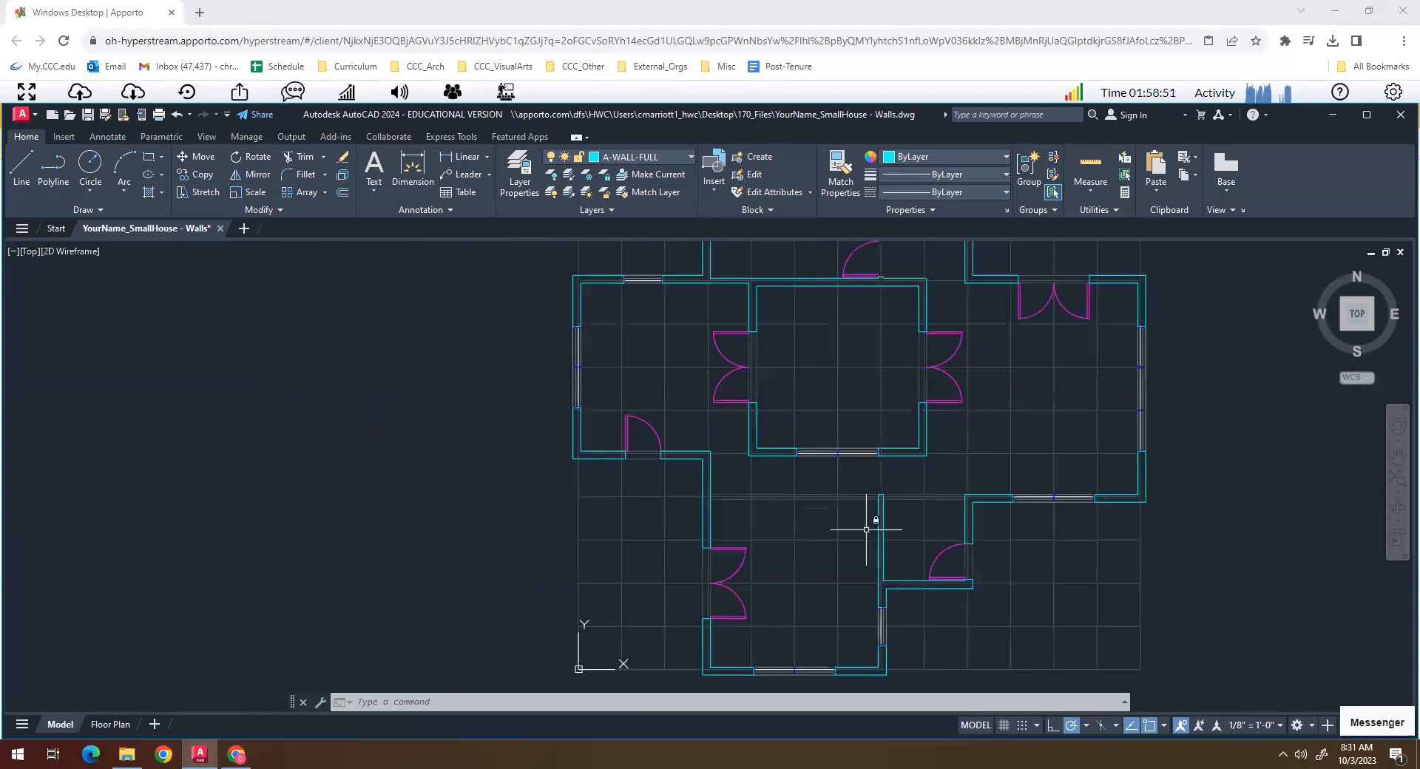
middle_click_drag(865, 550, 737, 570)
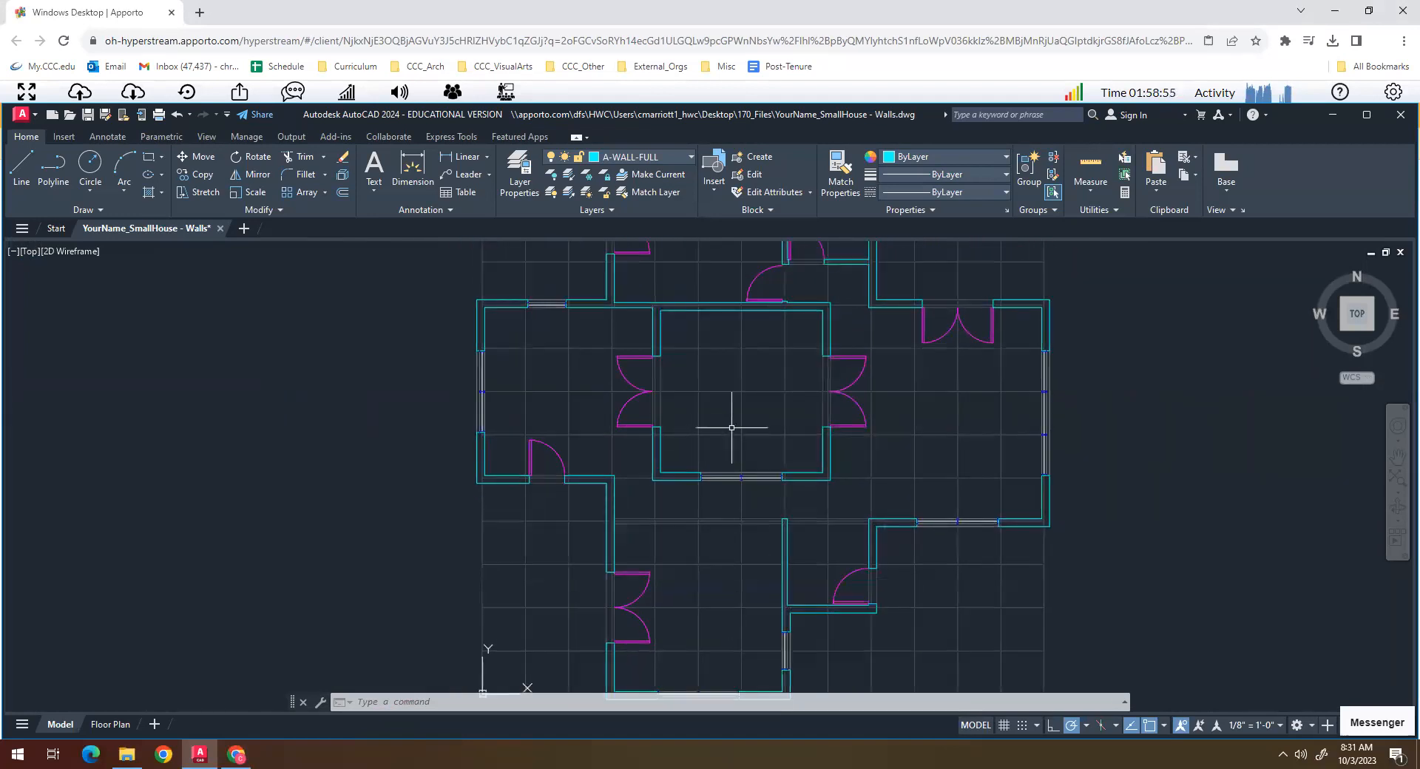
scroll(763, 482, "down", 2)
middle_click_drag(658, 455, 680, 485)
middle_click_drag(610, 315, 855, 467)
scroll(731, 453, "up", 3)
scroll(663, 422, "down", 1)
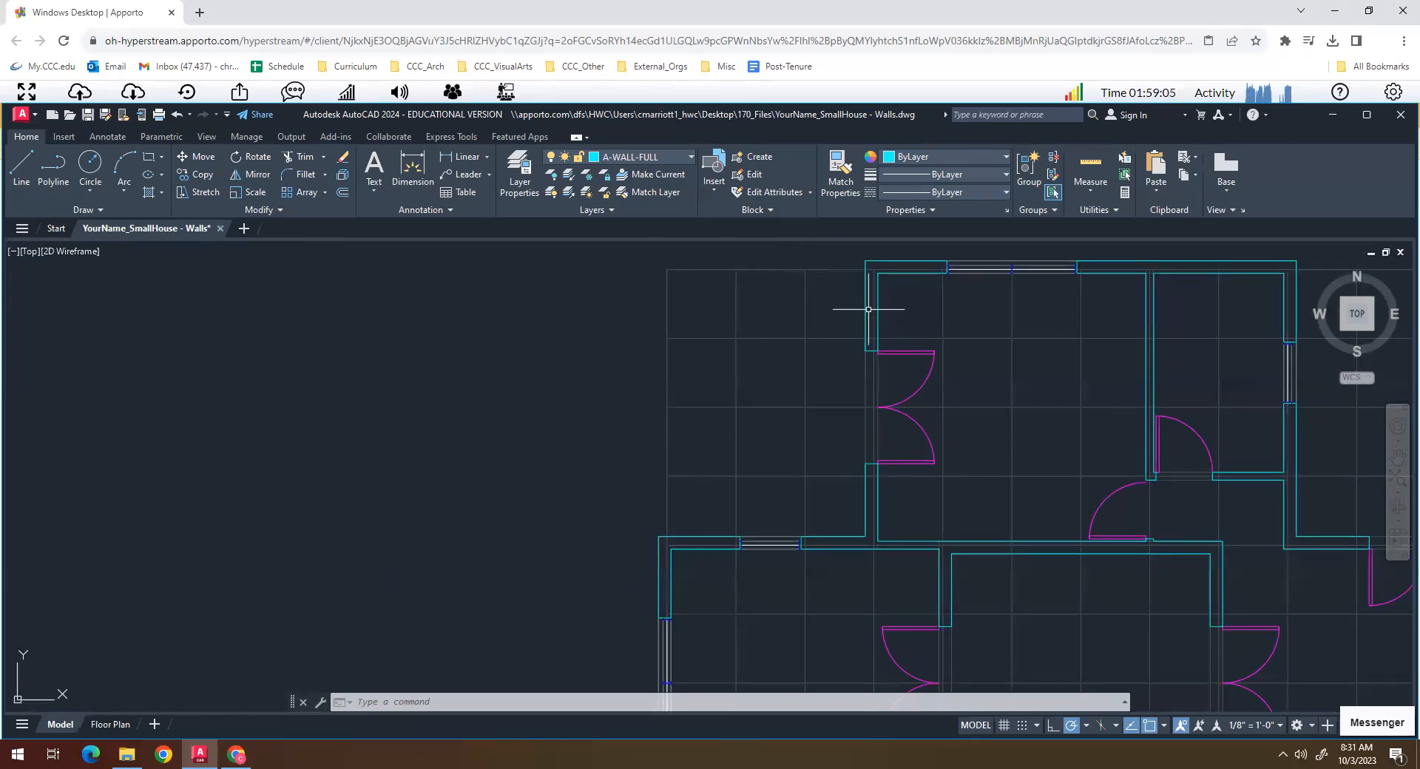
- Fillet the northern wing's outer north face with the western wing's outer west face at radius 0 to form a new northwest corner
type("f")
key("Return")
left_click(905, 262)
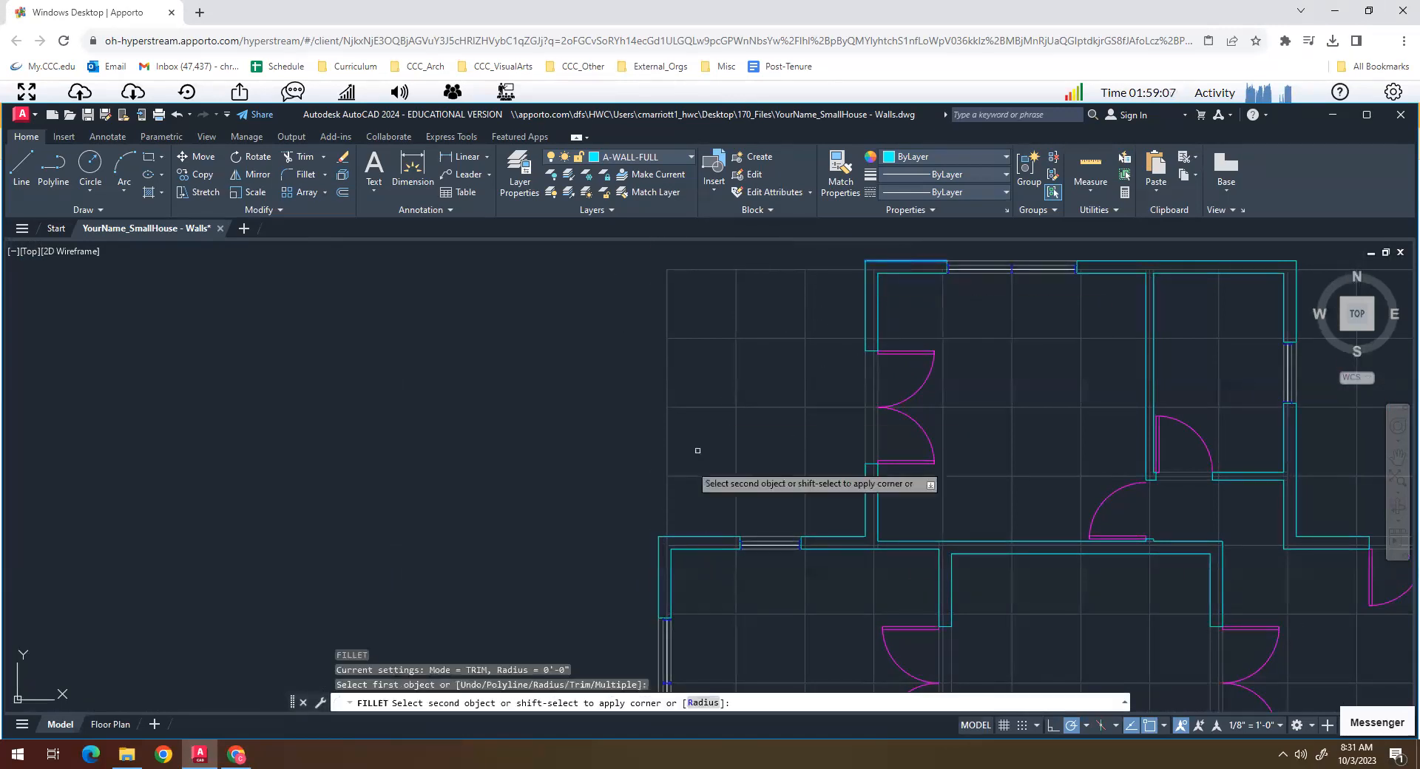
left_click(658, 562)
key("Return")
key("Escape")
key("Escape")
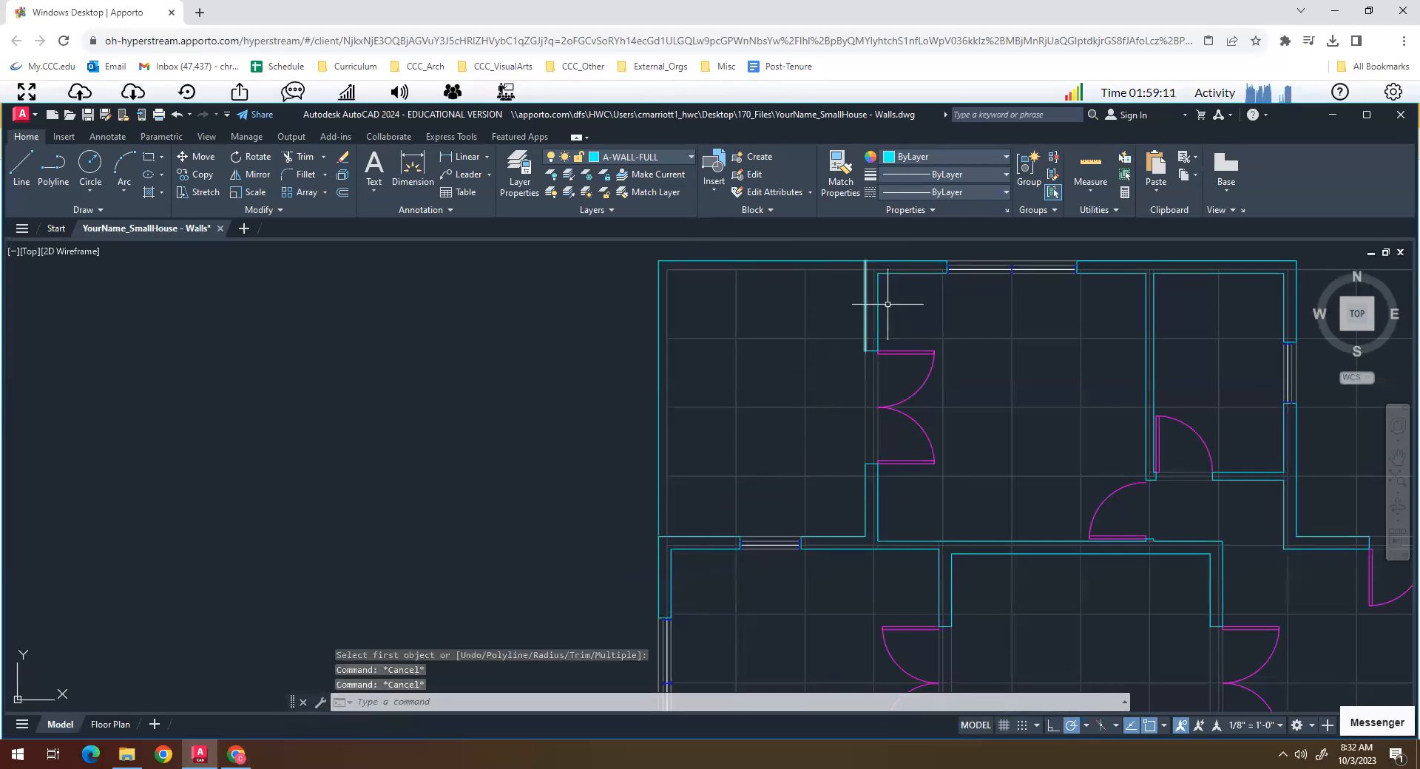
- Fillet the northern wing's inner north face with the western wing's inner west face at radius 0 to complete the northwest corner
key("Return")
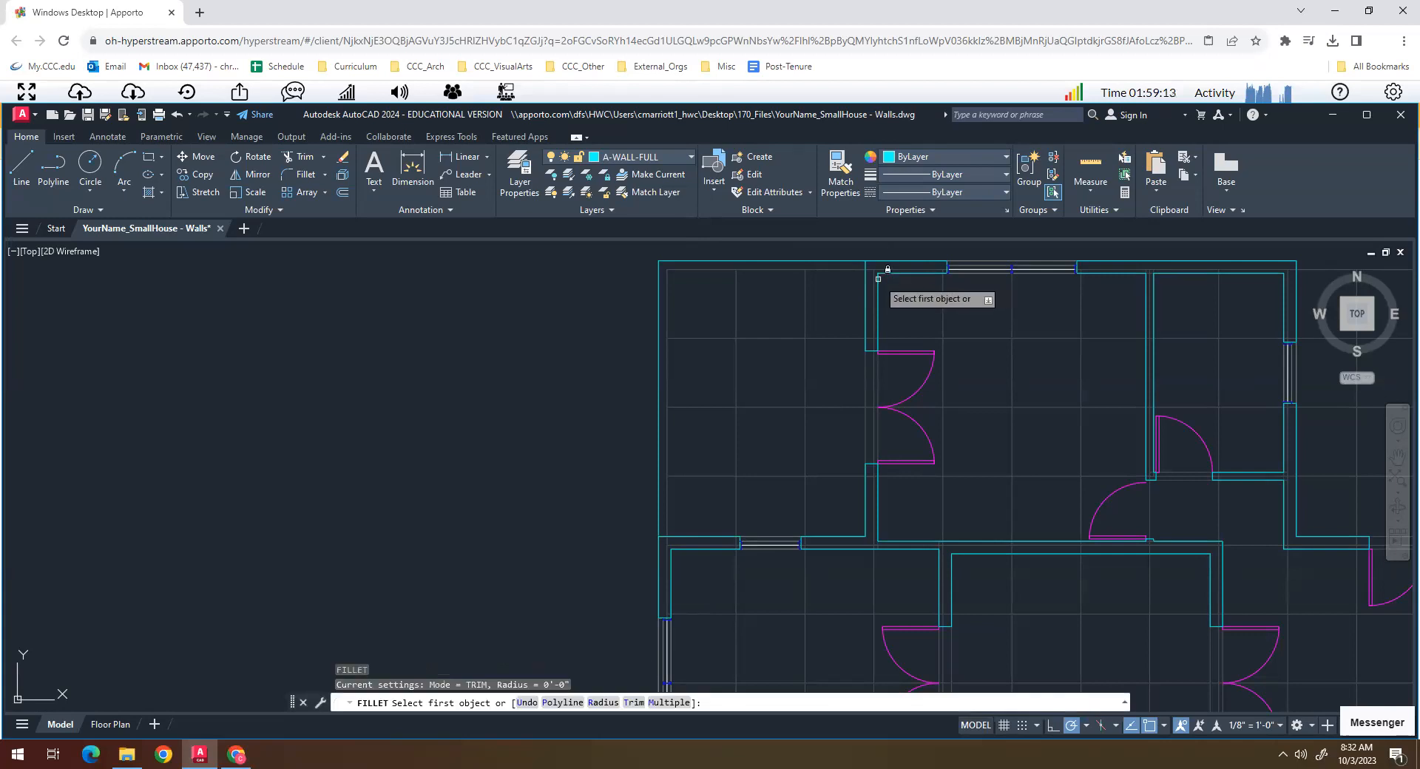
left_click(893, 278)
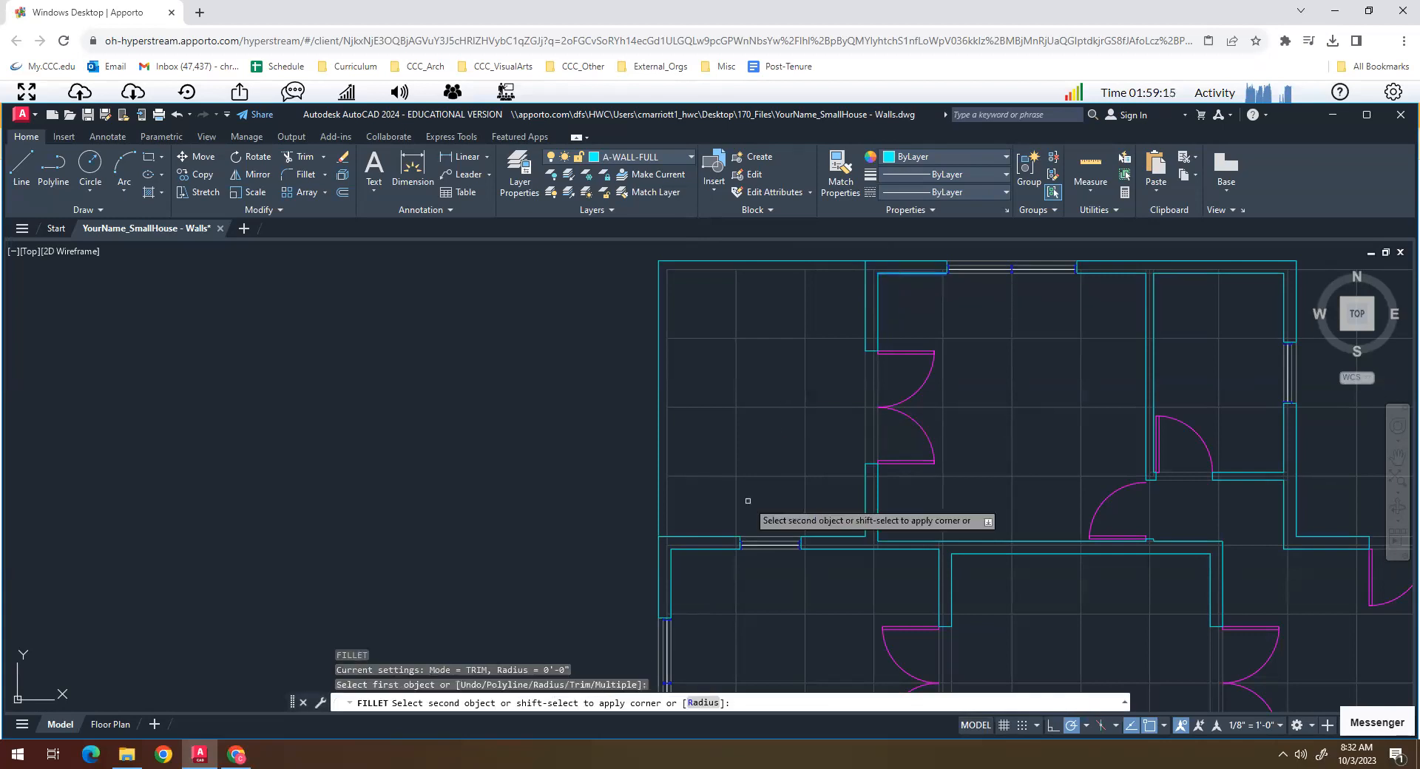
left_click(670, 567)
key("Return")
key("Escape")
scroll(850, 294, "up", 2)
mouse_move(850, 294)
middle_mouse_down()
mouse_move(777, 451)
mouse_move(795, 437)
middle_mouse_up()
scroll(795, 437, "up", 3)
left_click(821, 417)
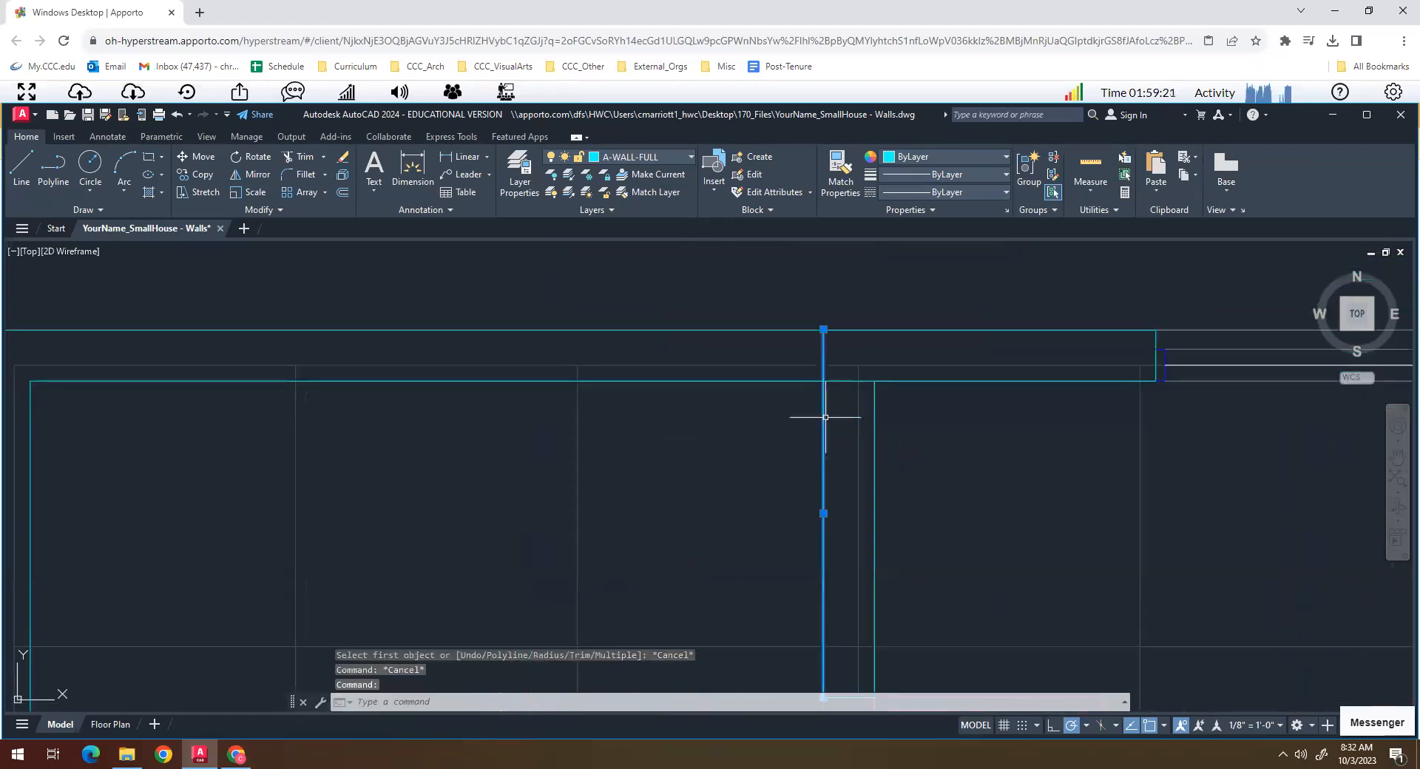
left_click(823, 328)
key("Escape")
key("Escape")
- Trim the overlapping wall lines where the double-door partition's west face meets the northern wing's north wall
type("tr")
key("Return")
left_click(843, 381)
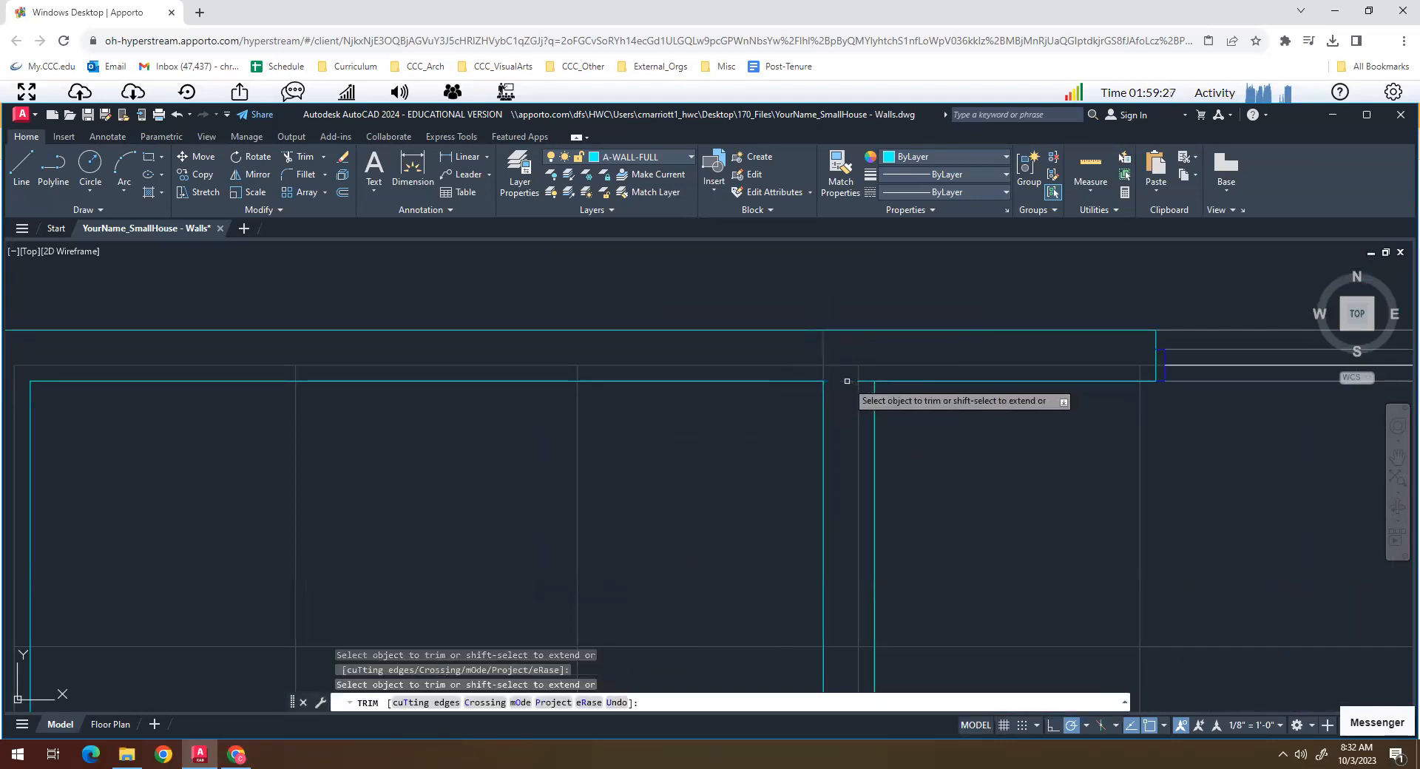
scroll(842, 391, "down", 5)
key("Return")
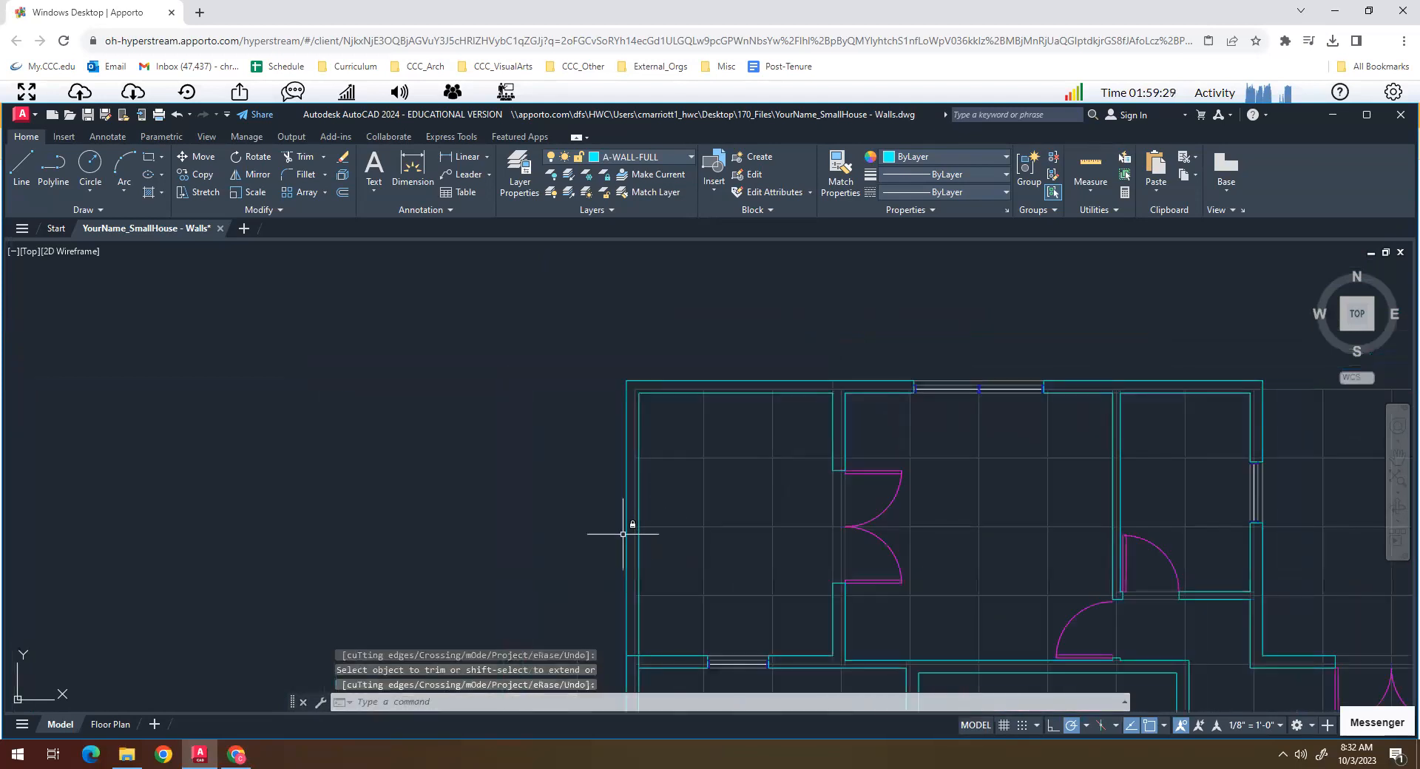
- Trim the north face of the windowed cross wall at the west wall and erase the leftover stub crossing the wall's thickness
scroll(622, 606, "up", 5)
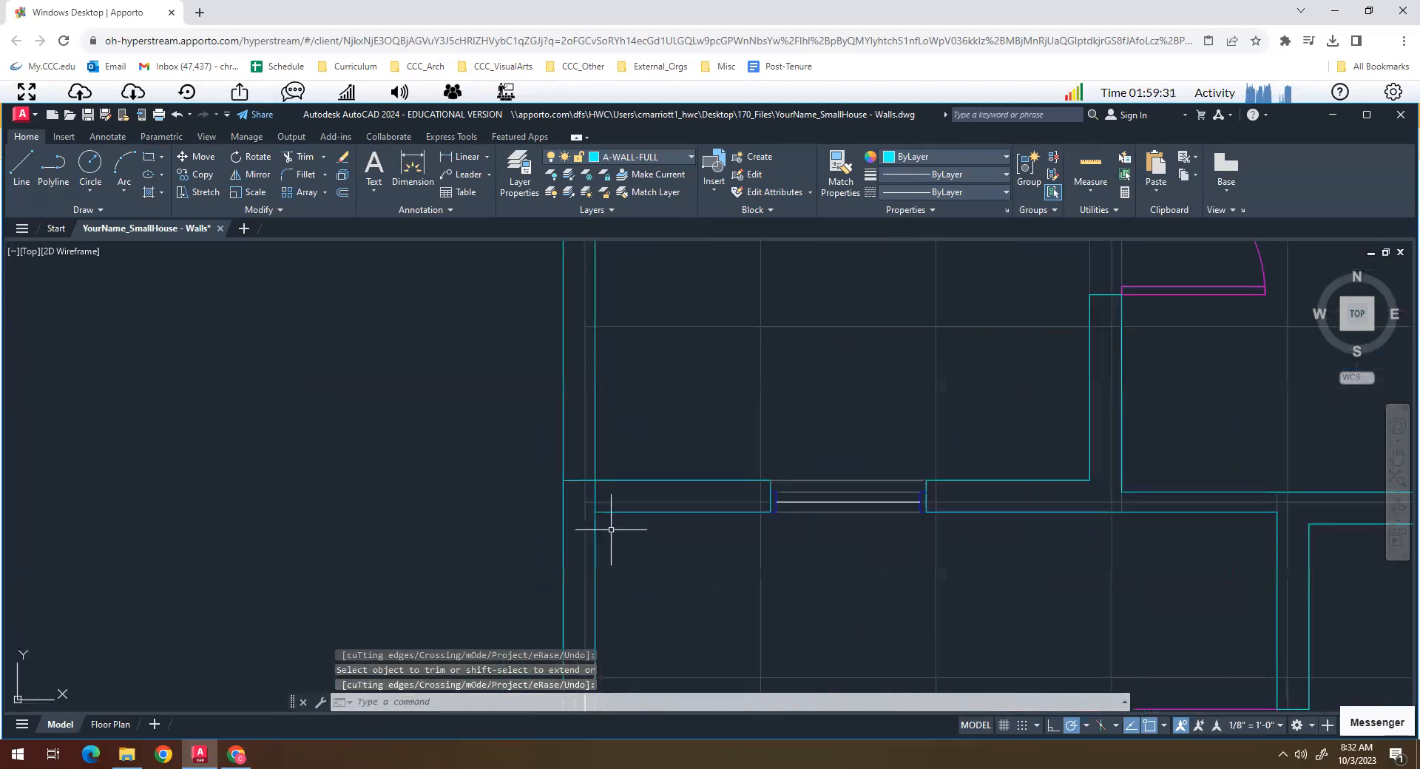
key("Return")
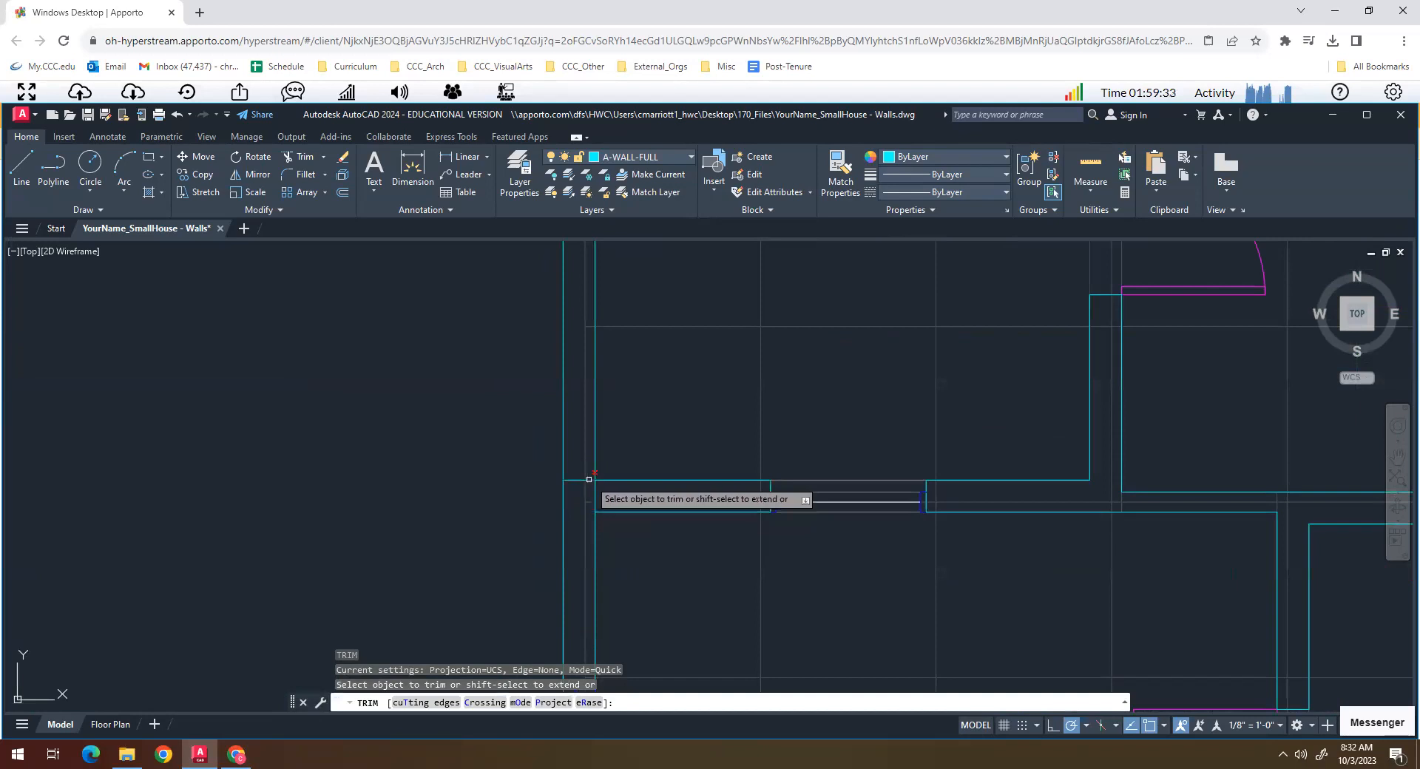
left_click(575, 480)
key("Return")
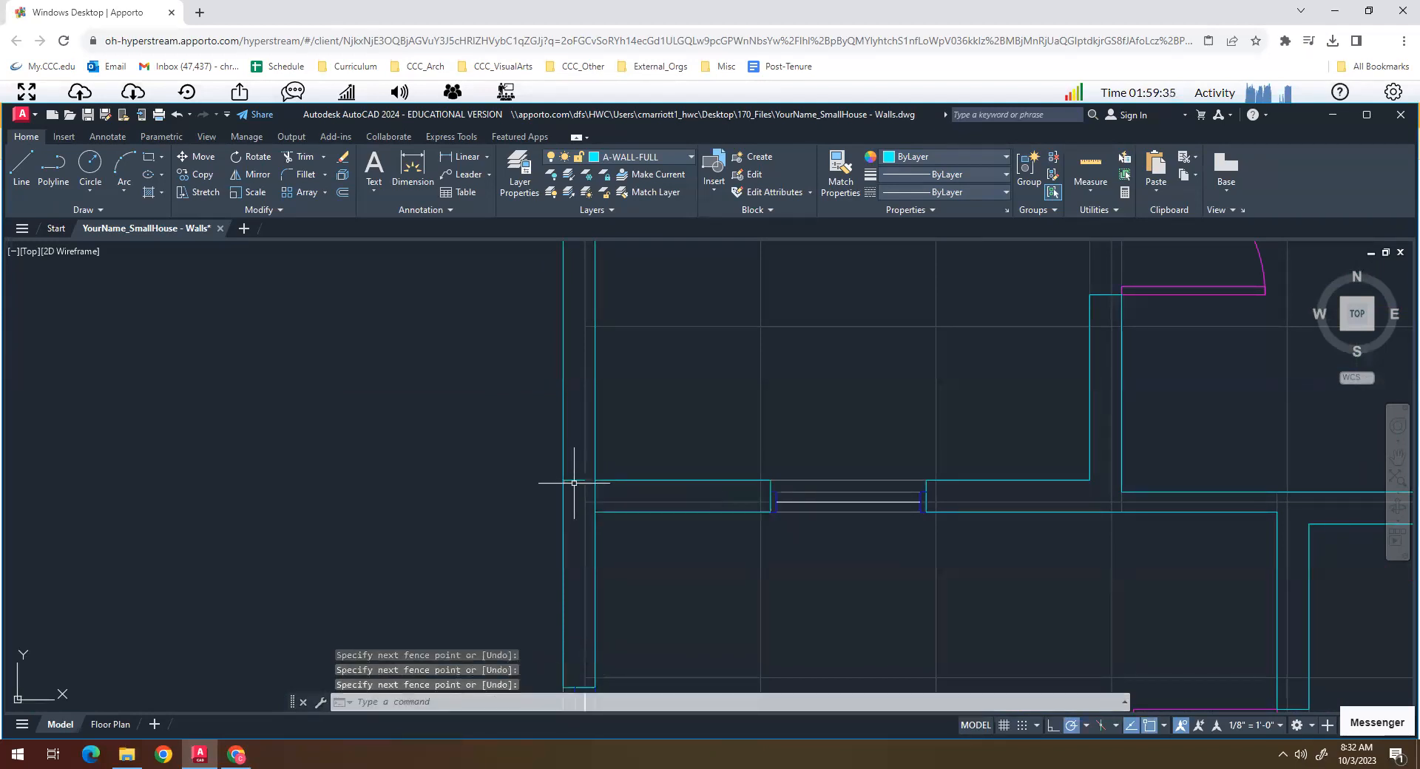
key("Escape")
key("Escape")
left_click(574, 476)
left_click(571, 489)
type("e")
key("Return")
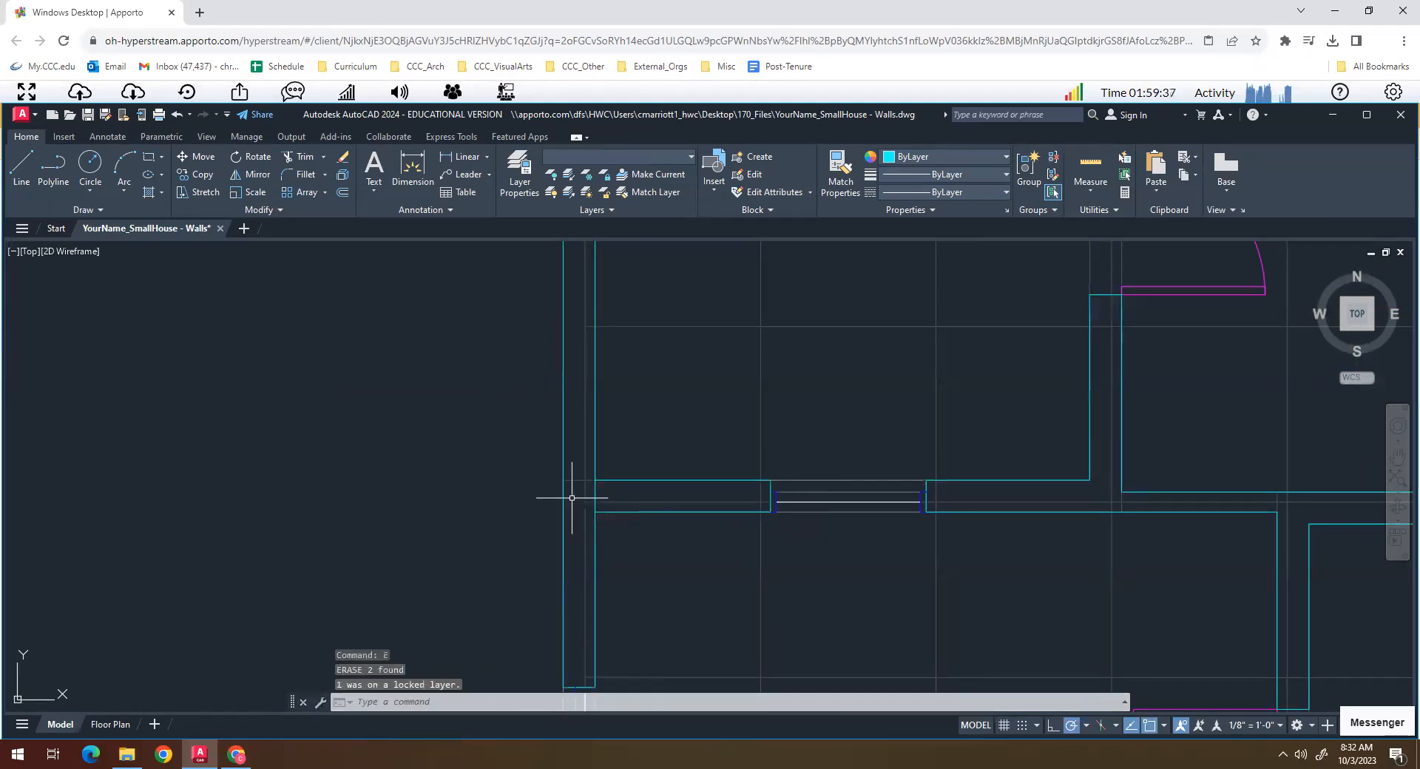
- Trim the west wall's inner face between the two faces of the windowed cross wall
scroll(595, 498, "up", 2)
type("tr")
key("Return")
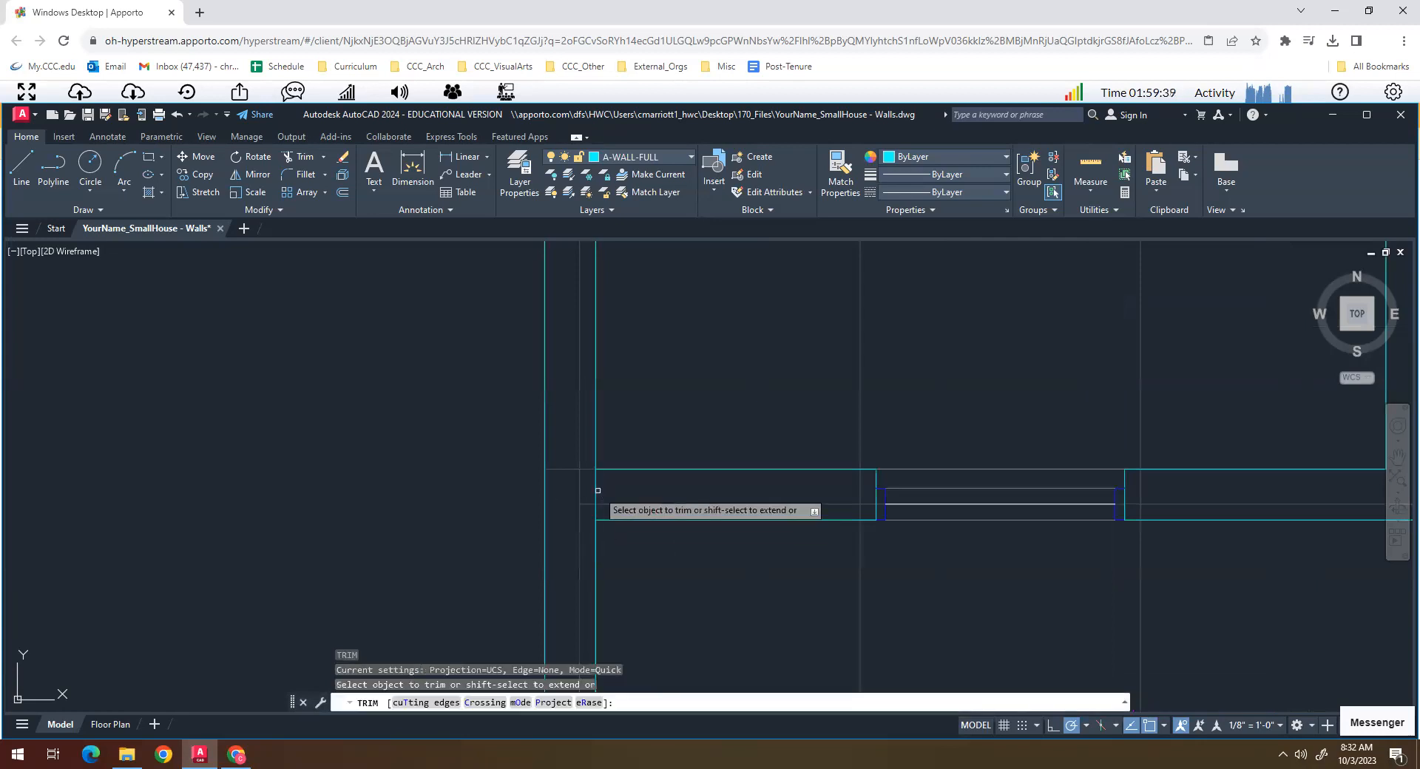
key("Return")
scroll(595, 513, "down", 5)
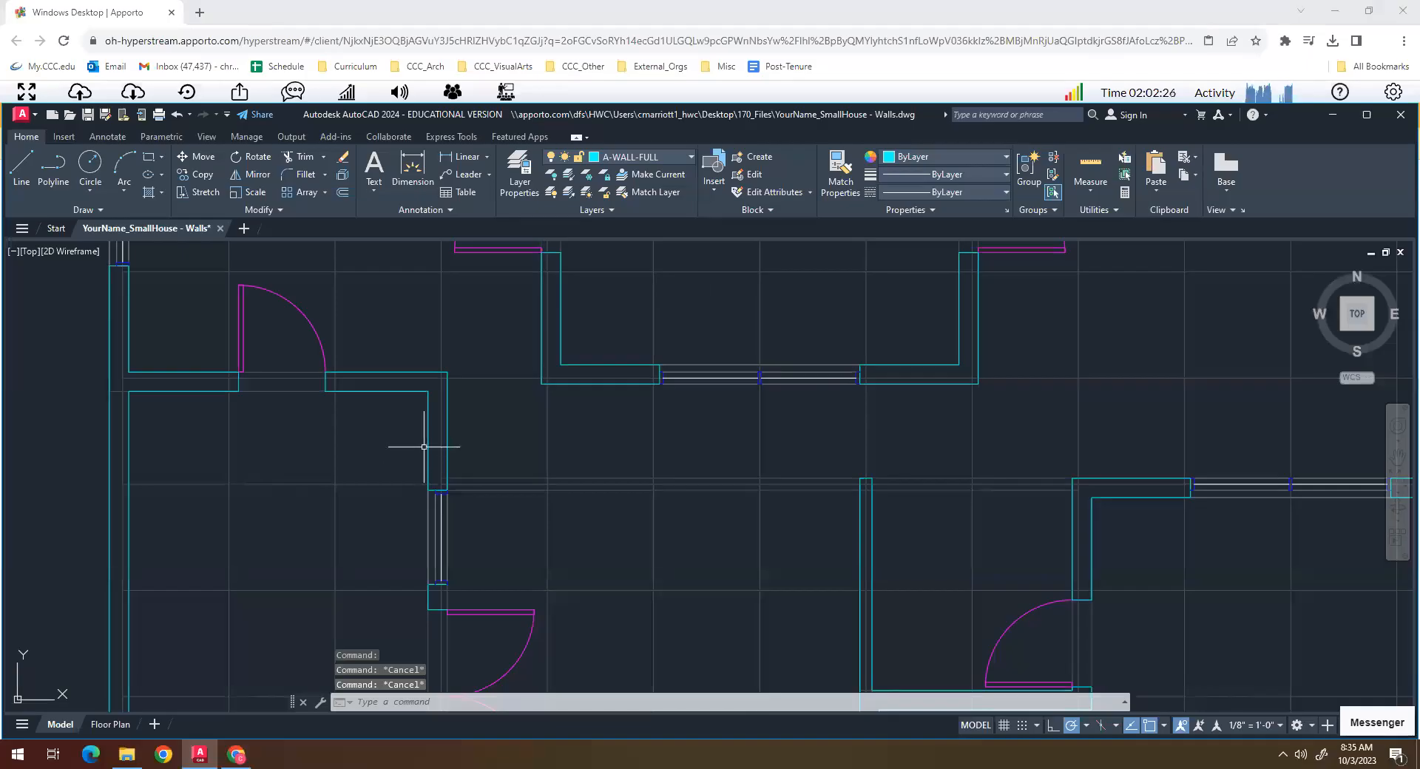
- Shorten the inner face of the southwest room's east wall so it ends at the window's north jamb
left_click(427, 447)
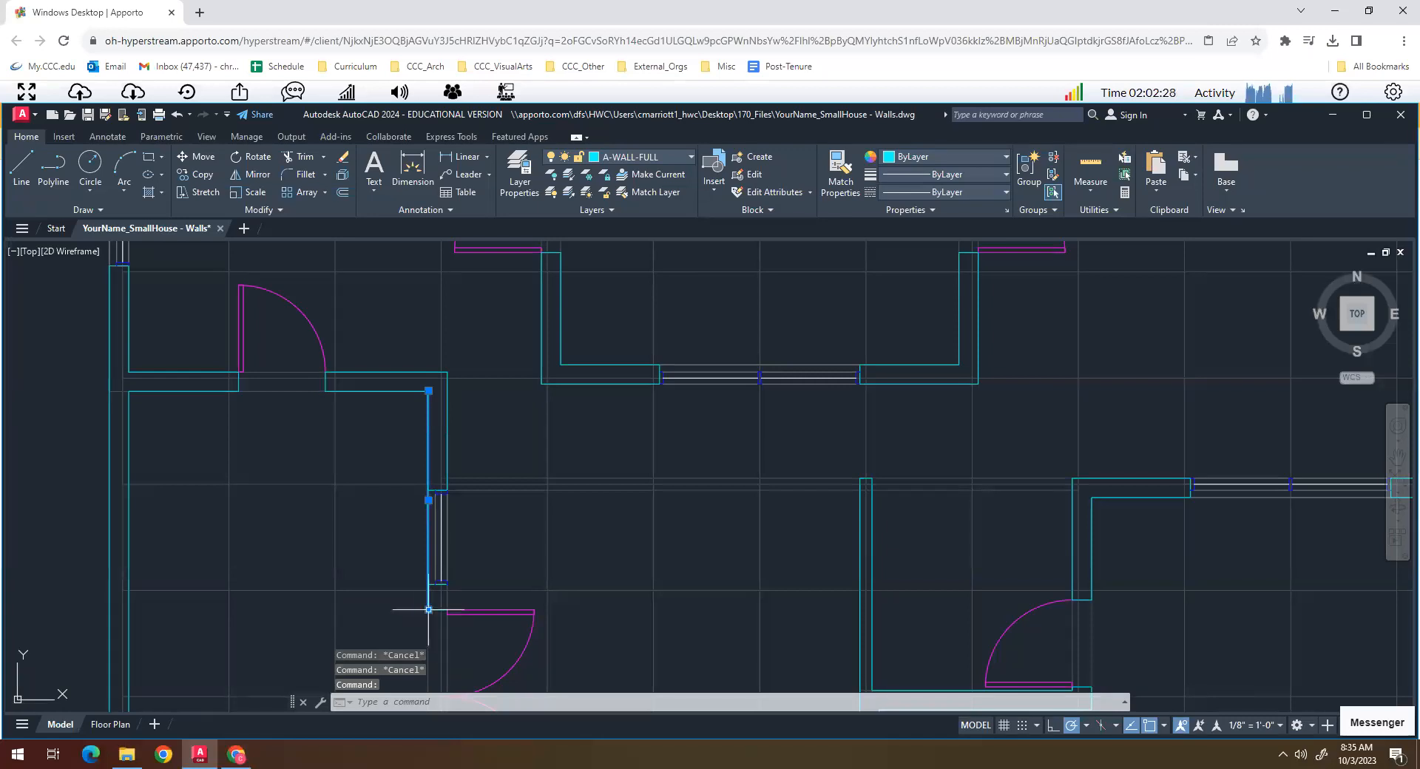
left_click(429, 609)
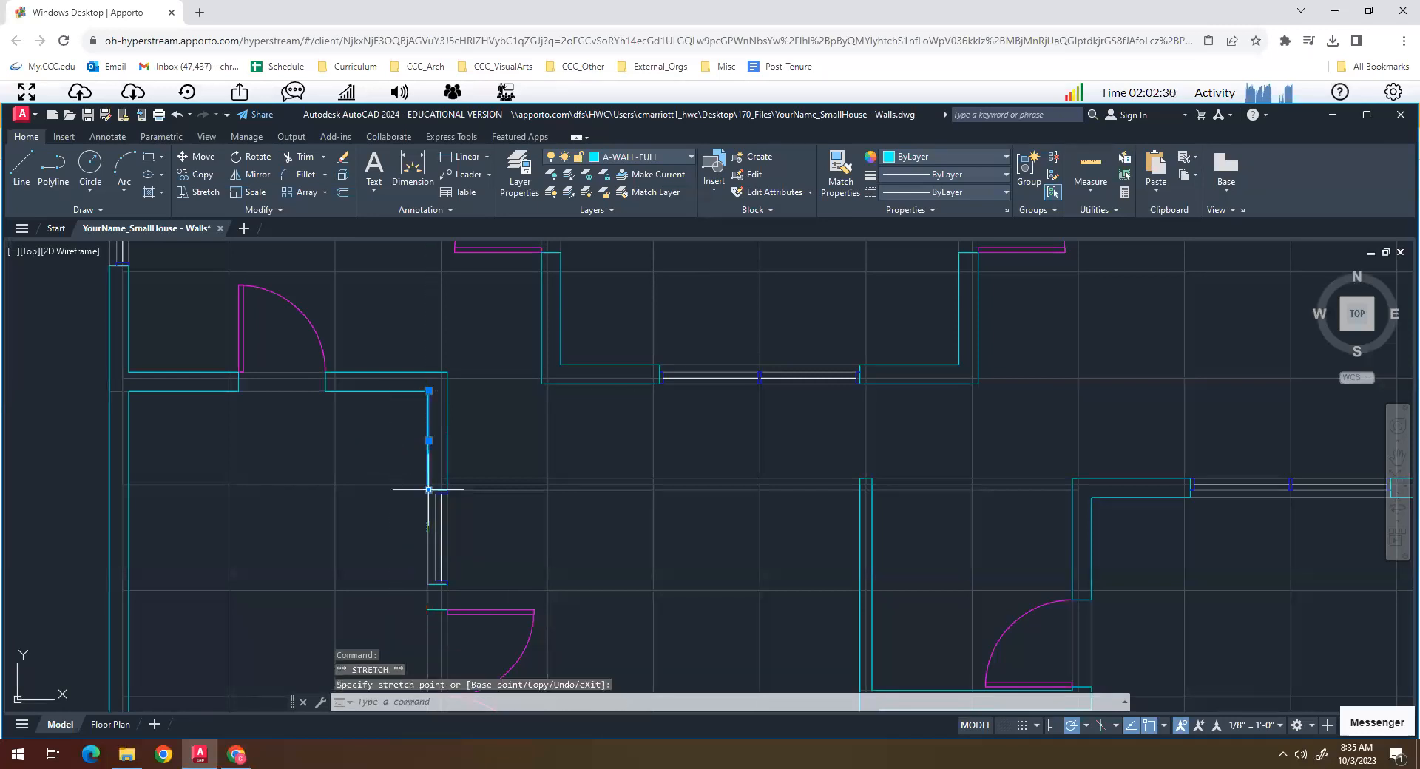
key("Escape")
key("Escape")
- Draw lines along both faces of the short wall piece between the window and the double door, closing its south end
scroll(425, 489, "up", 5)
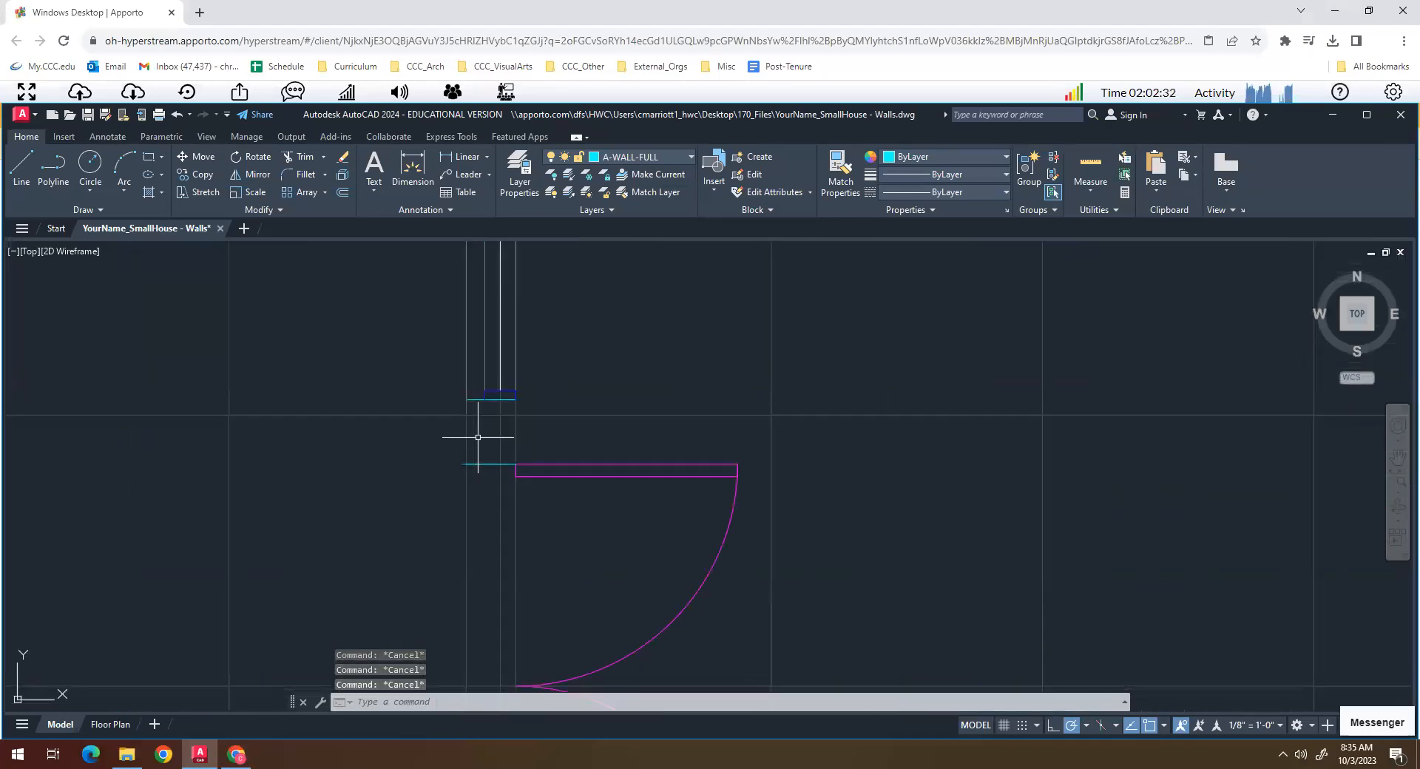
key("l")
key("Return")
left_click(467, 400)
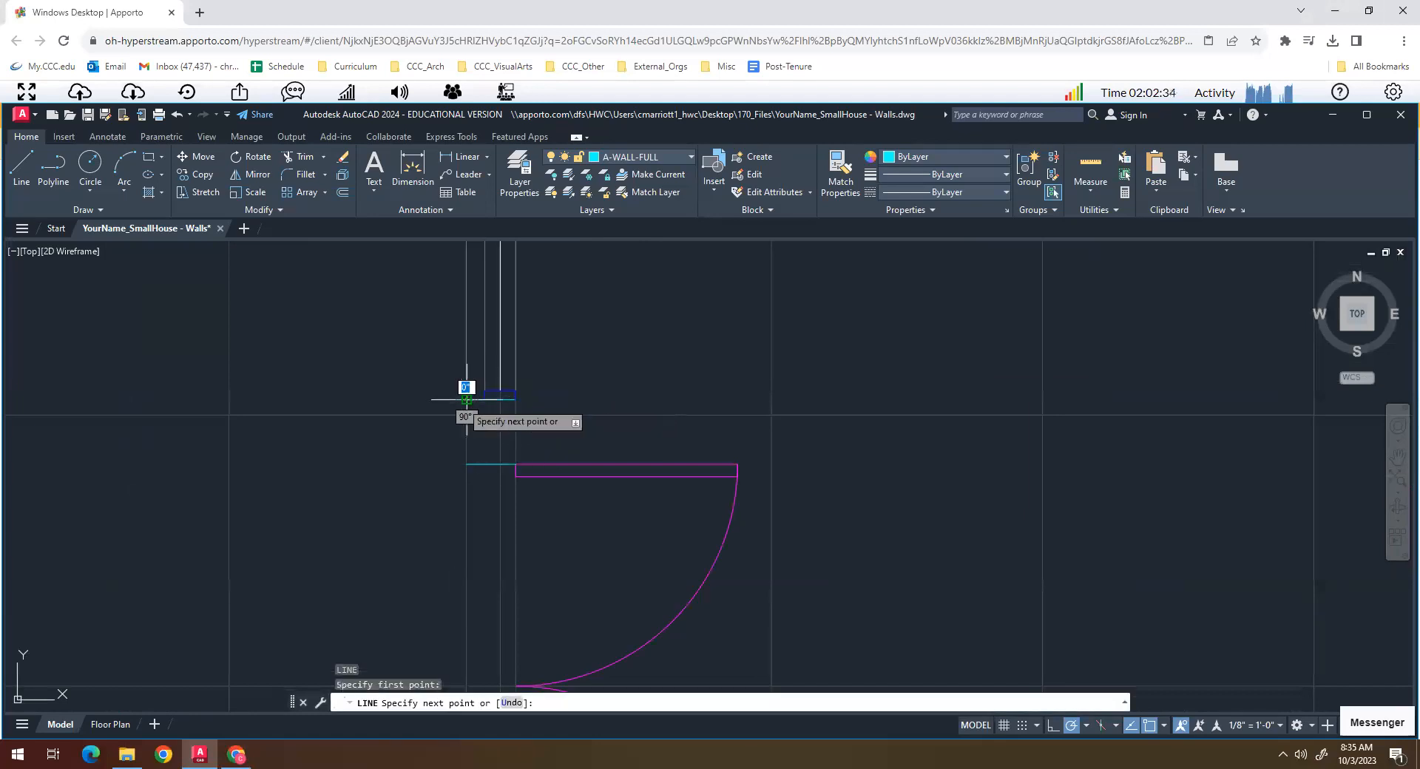
left_click(467, 464)
left_click(515, 464)
key("Return")
key("Return")
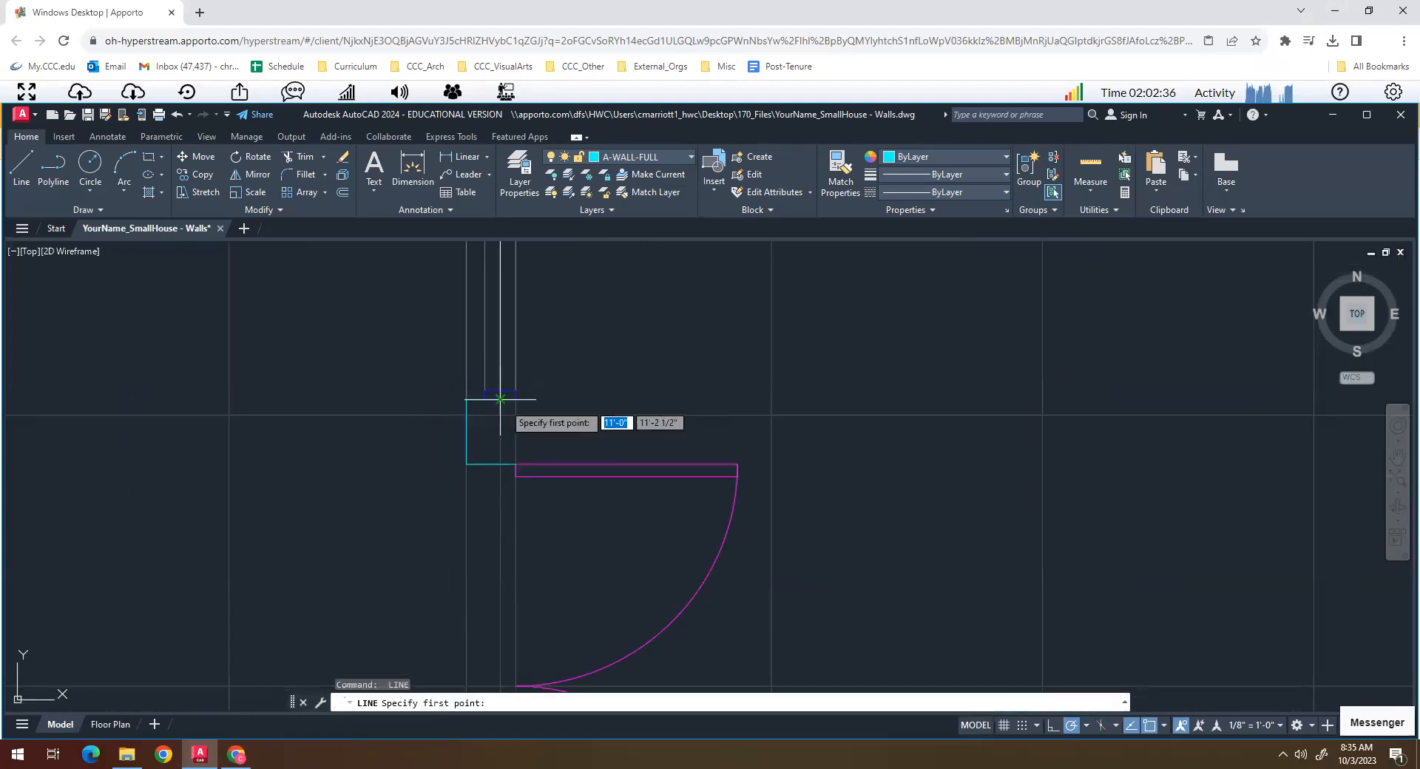
left_click(515, 399)
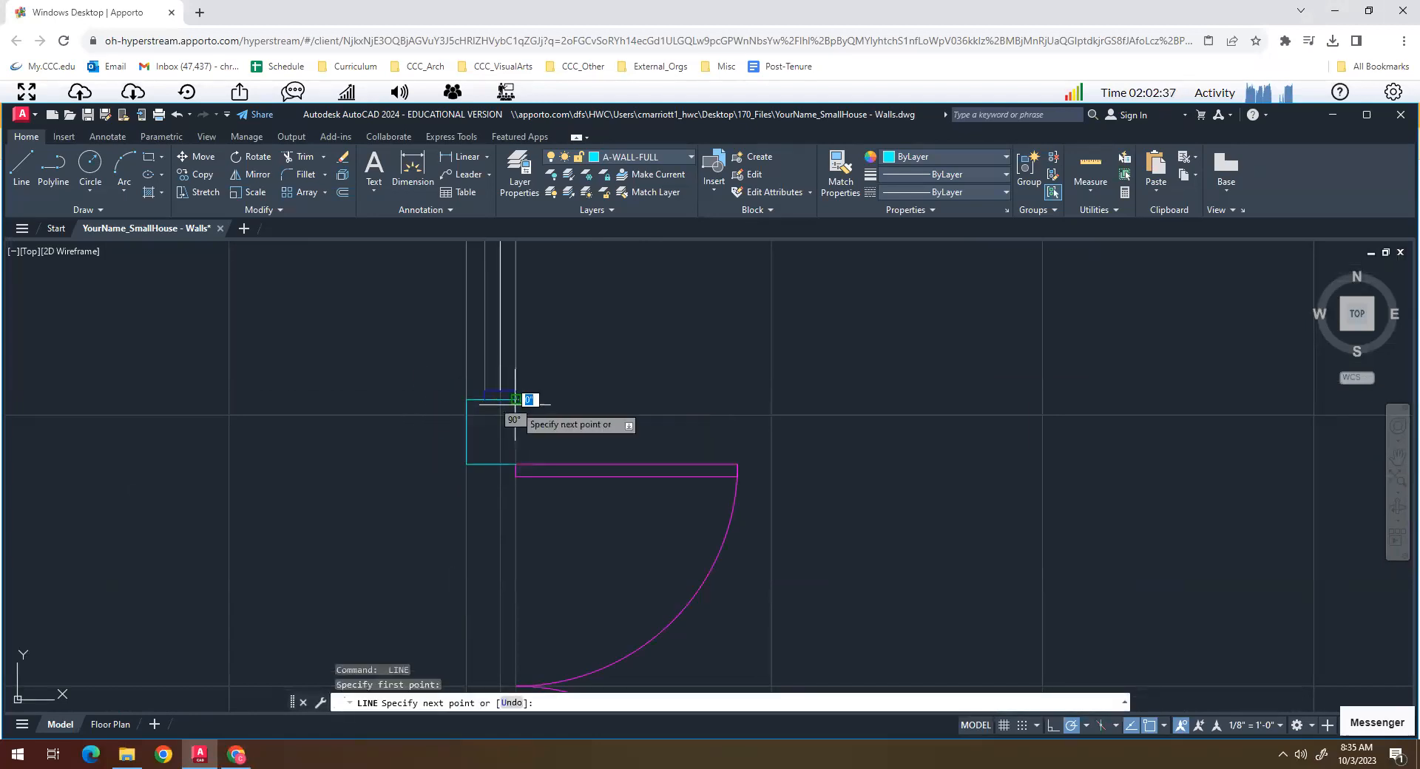
left_click(515, 468)
key("Return")
- Examine the walls, windows and doors across the whole floor plan for missing or unfinished wall segments
scroll(515, 468, "down", 10)
scroll(544, 503, "up", 4)
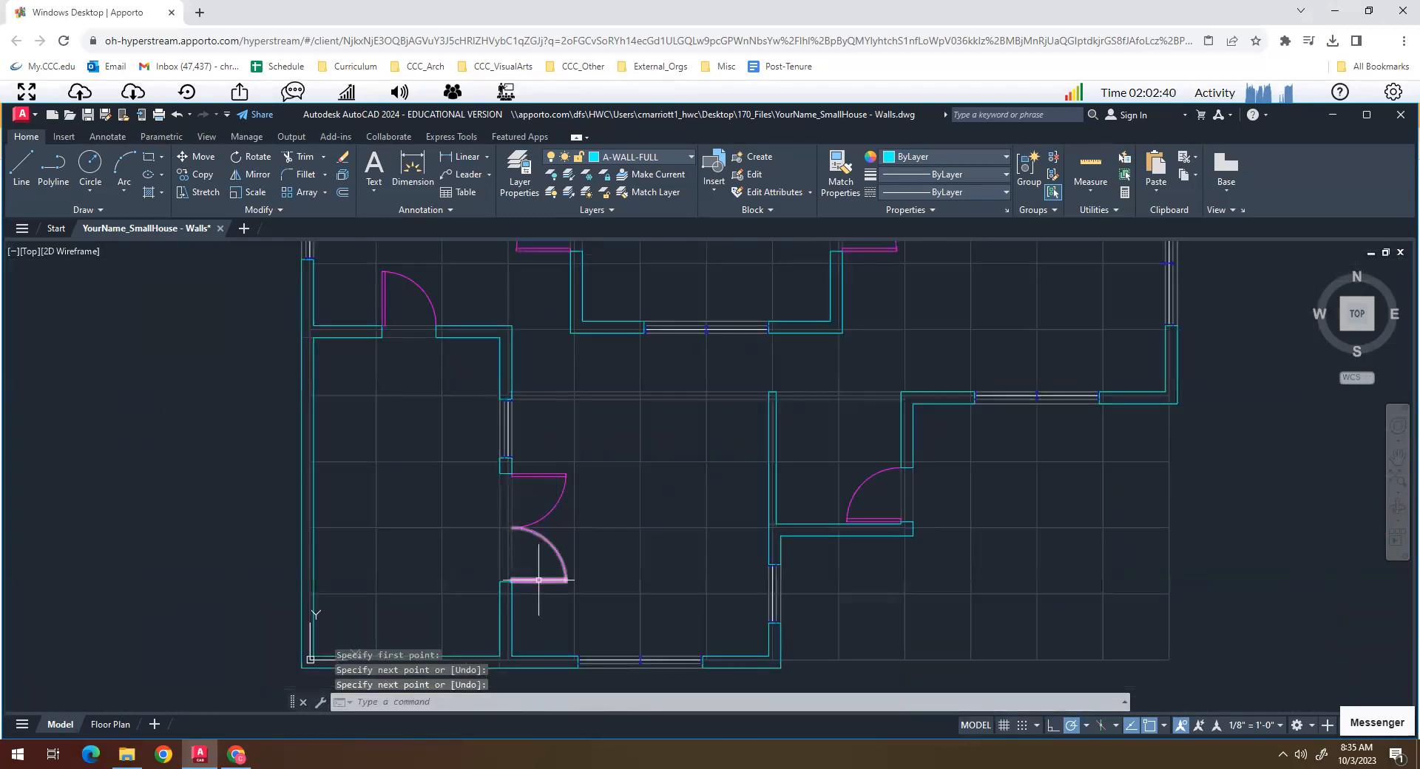
scroll(537, 561, "down", 2)
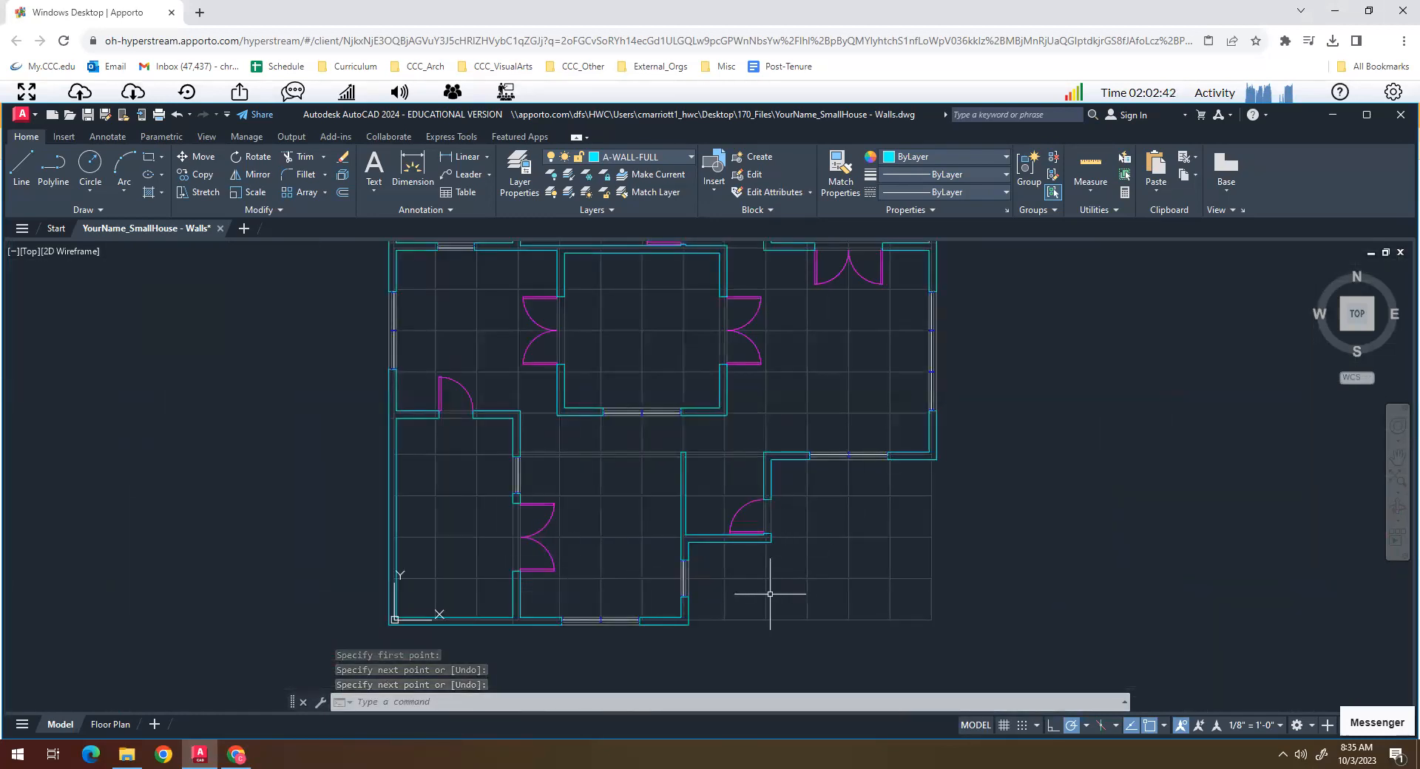
scroll(764, 554, "down", 2)
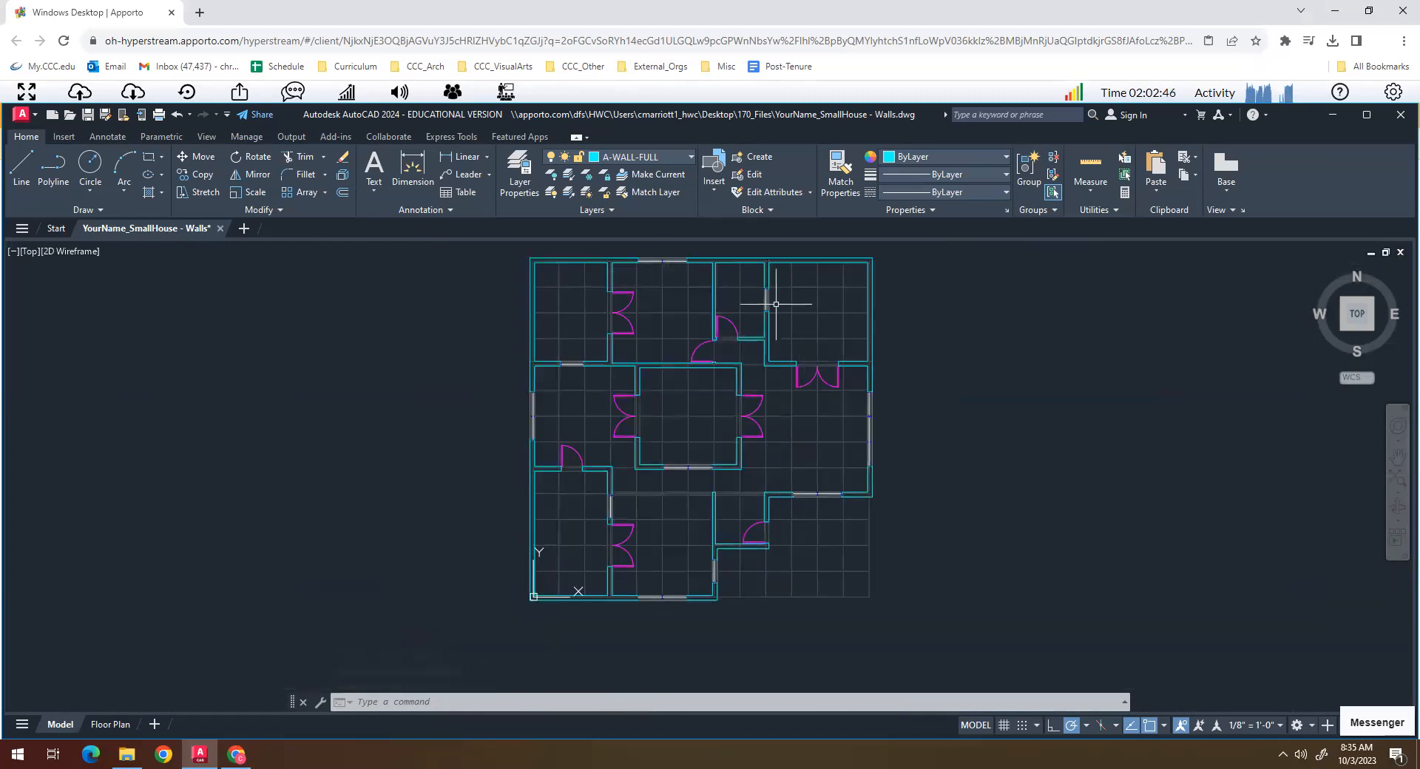
scroll(787, 525, "up", 2)
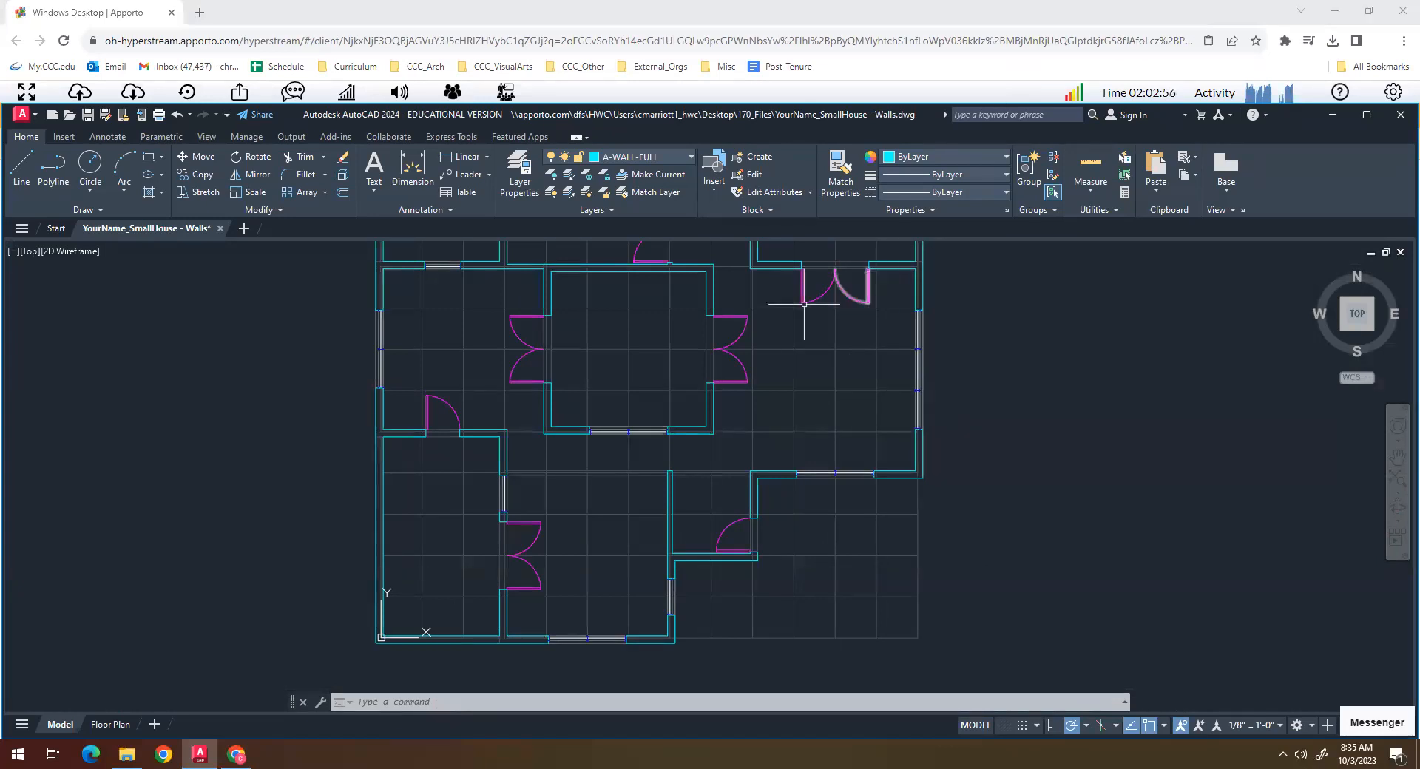
scroll(747, 384, "down", 4)
scroll(752, 384, "up", 2)
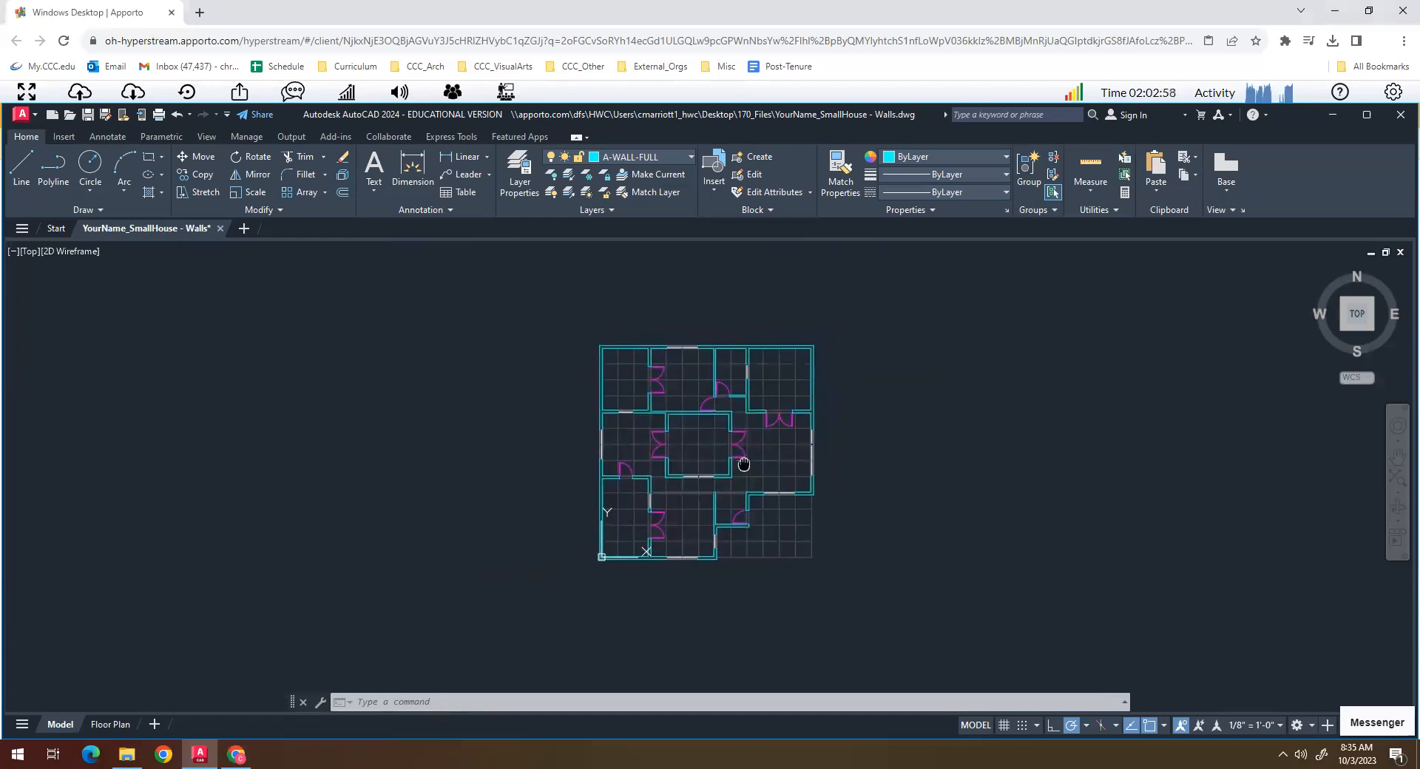